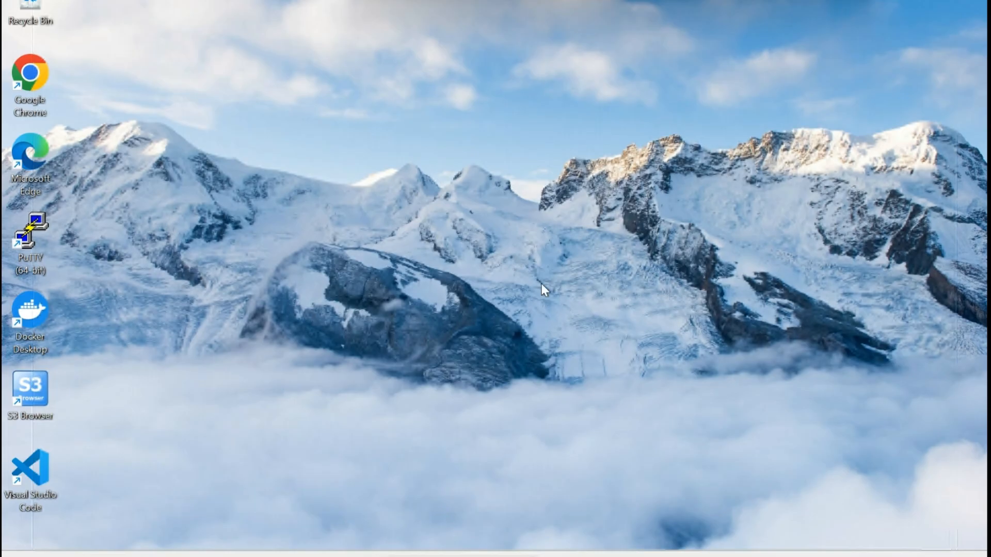
# Launch Chrome and go to the Amazon Web Services sign-in page from the new tab.
pyautogui.moveTo(599, 556)
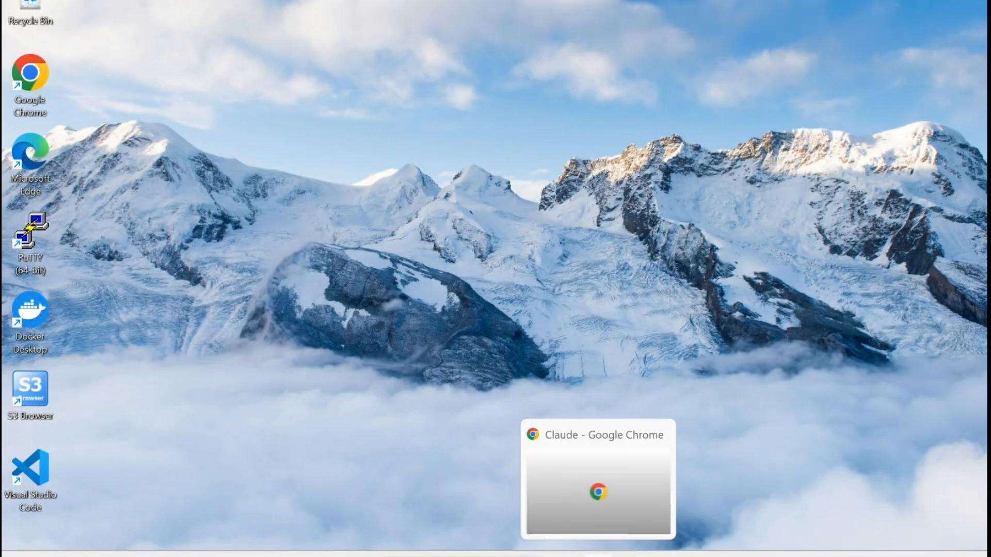
pyautogui.doubleClick(45, 89)
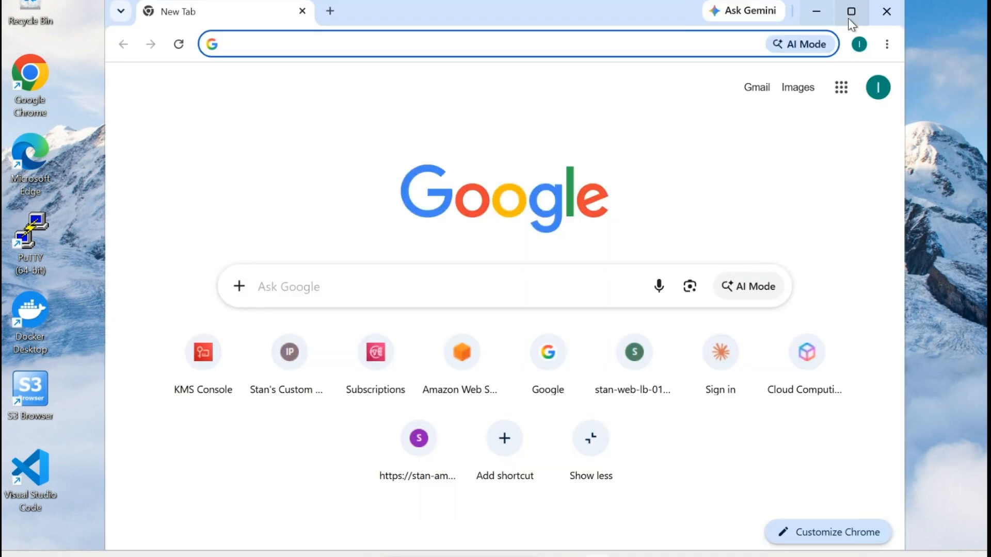
pyautogui.click(459, 351)
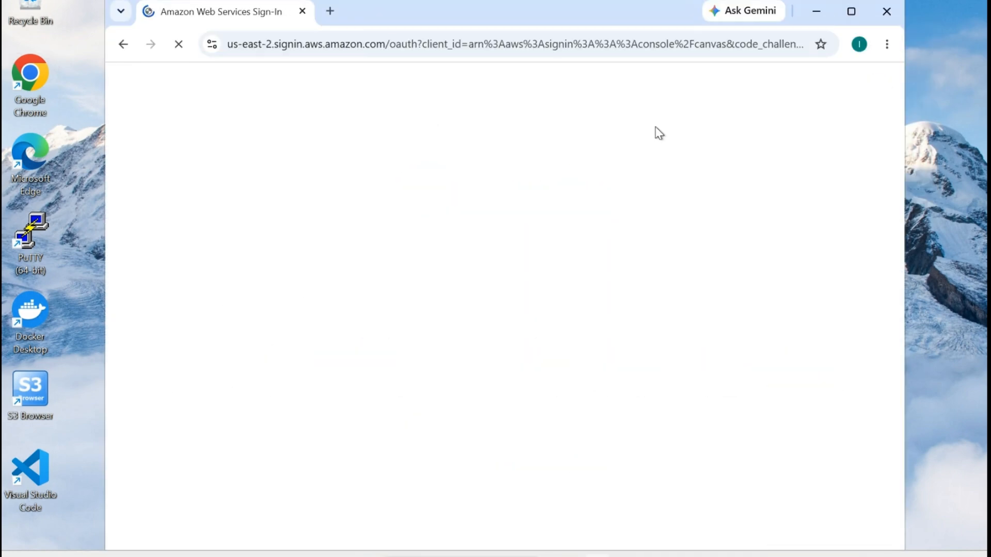
# Maximize Chrome and start root-user sign-in with the saved account e-mail.
pyautogui.click(852, 11)
pyautogui.click(257, 493)
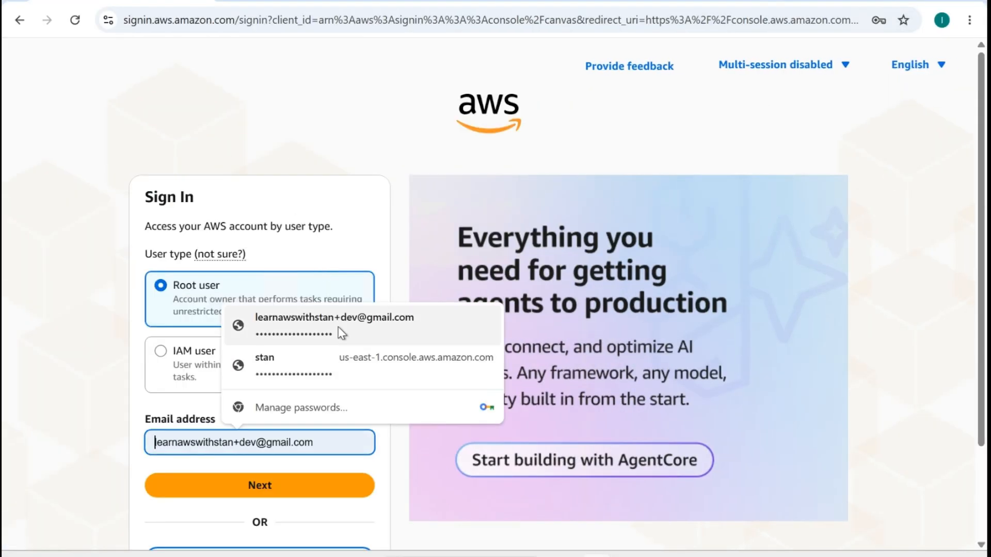
pyautogui.click(325, 325)
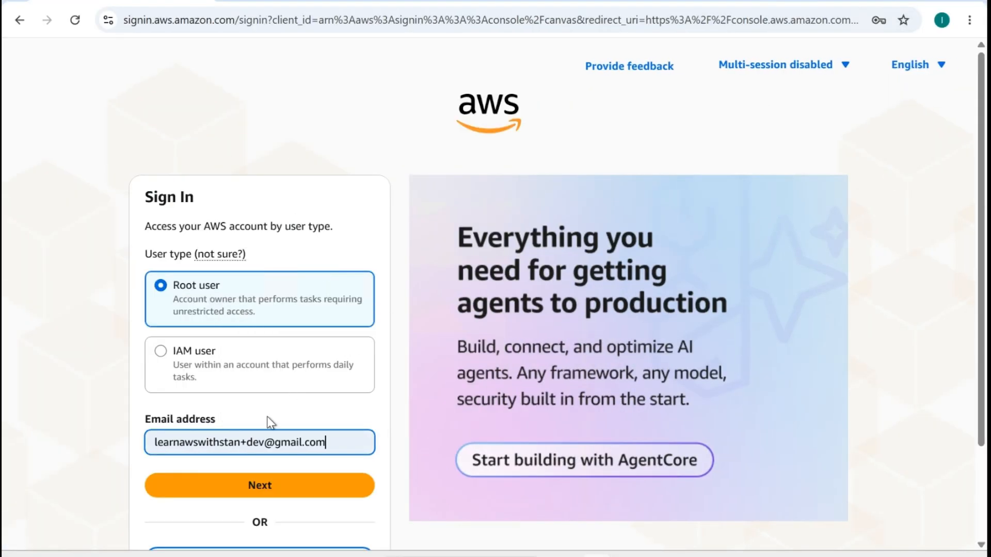
pyautogui.click(258, 484)
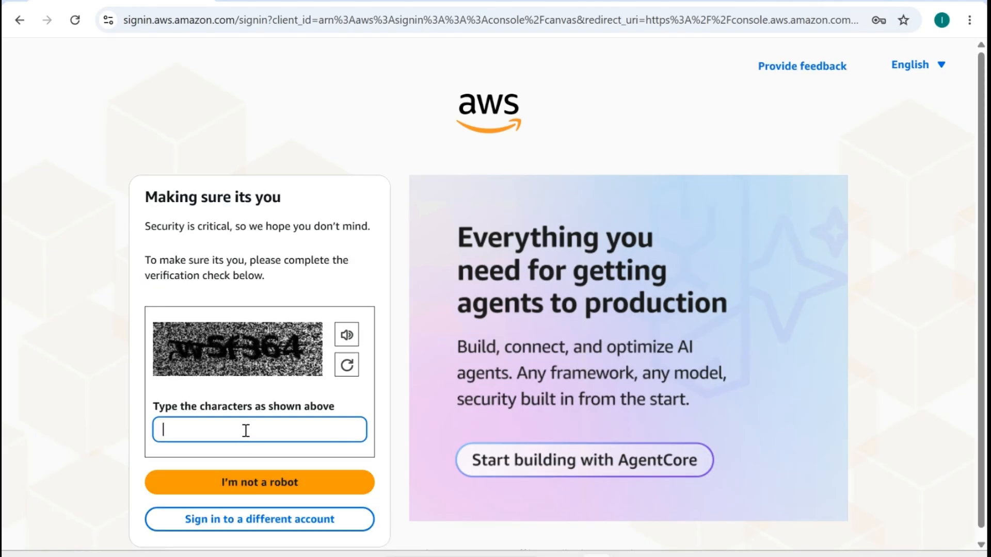
# Attempt the captcha and dismiss the Windows password-expiry reminder.
pyautogui.write('w5')
pyautogui.press('BackSpace')
pyautogui.write('sf364')
pyautogui.press('Return')
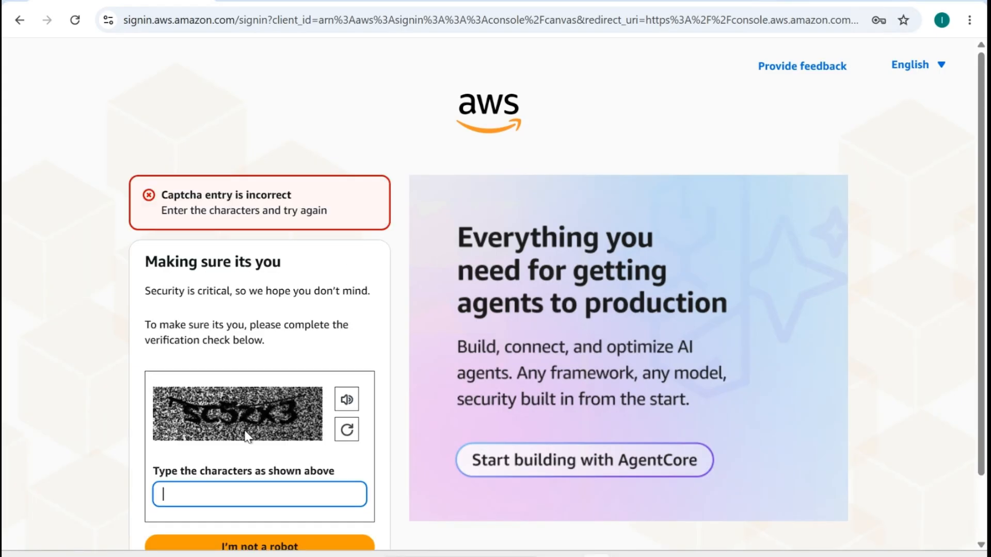
pyautogui.click(247, 480)
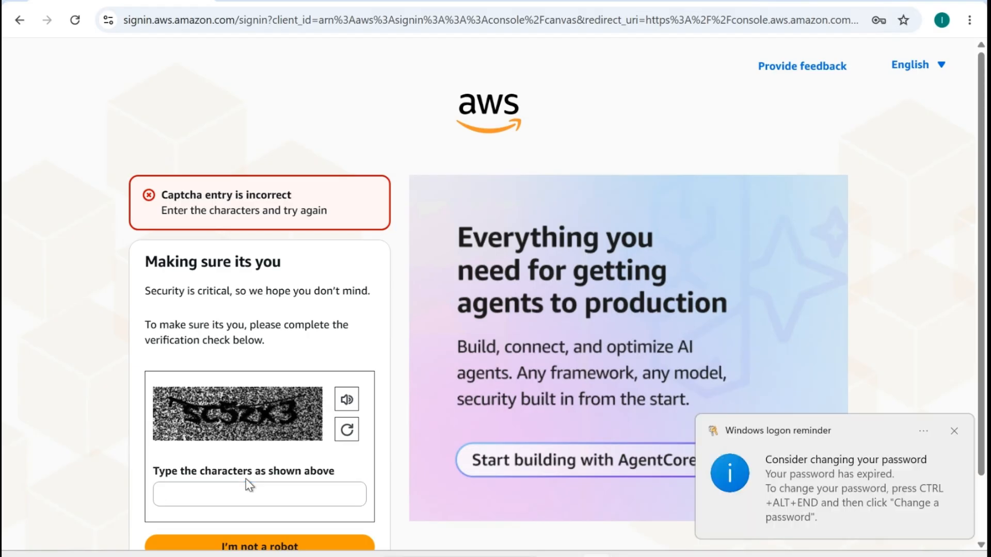
pyautogui.click(244, 495)
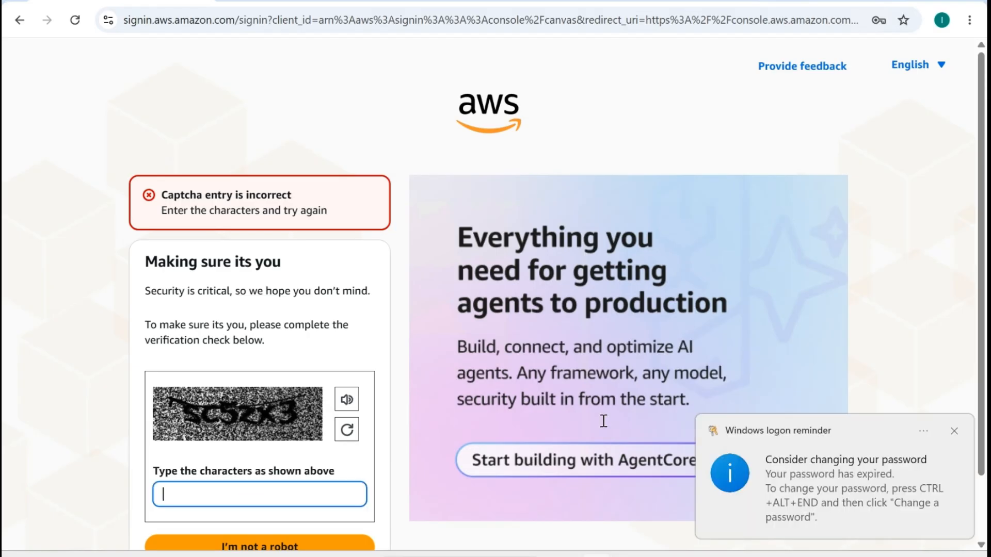
pyautogui.click(954, 431)
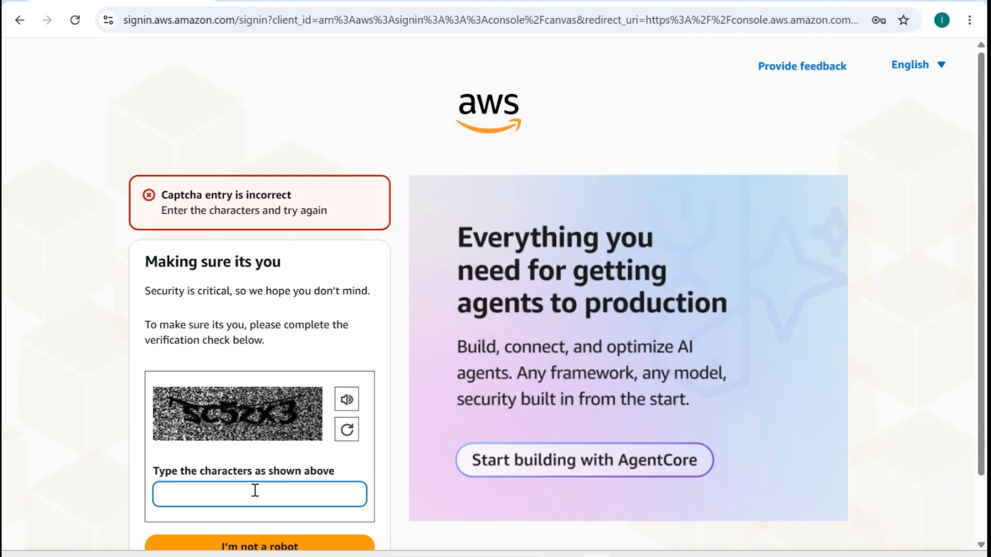
pyautogui.rightClick(252, 493)
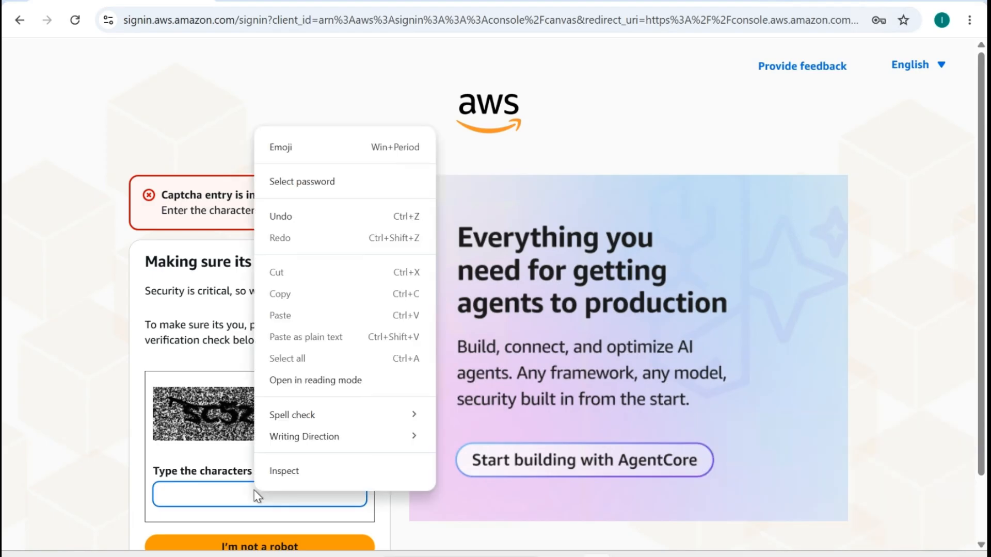
pyautogui.click(227, 498)
# Solve the renewed captcha challenges to reach the root password page.
pyautogui.write('5c')
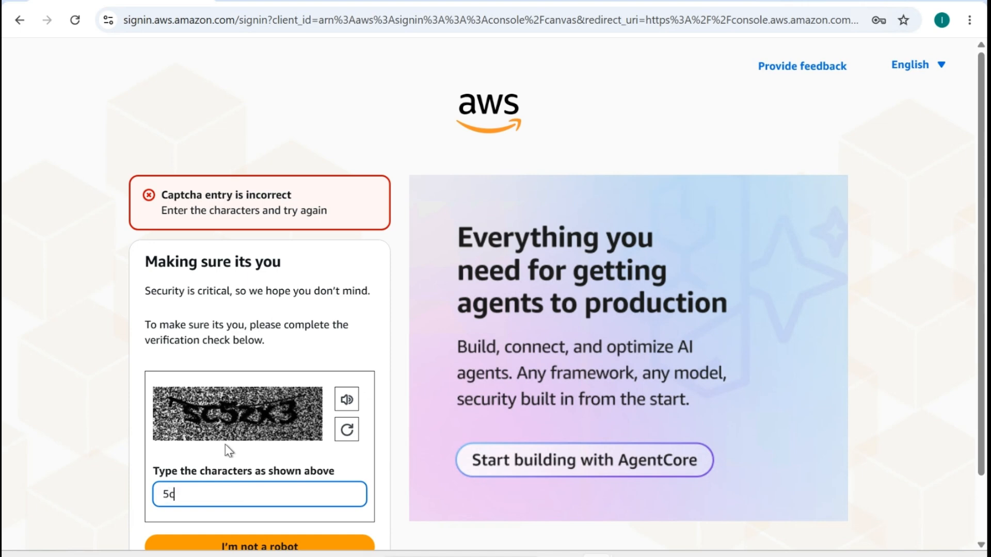
pyautogui.write('5zx3')
pyautogui.click(255, 548)
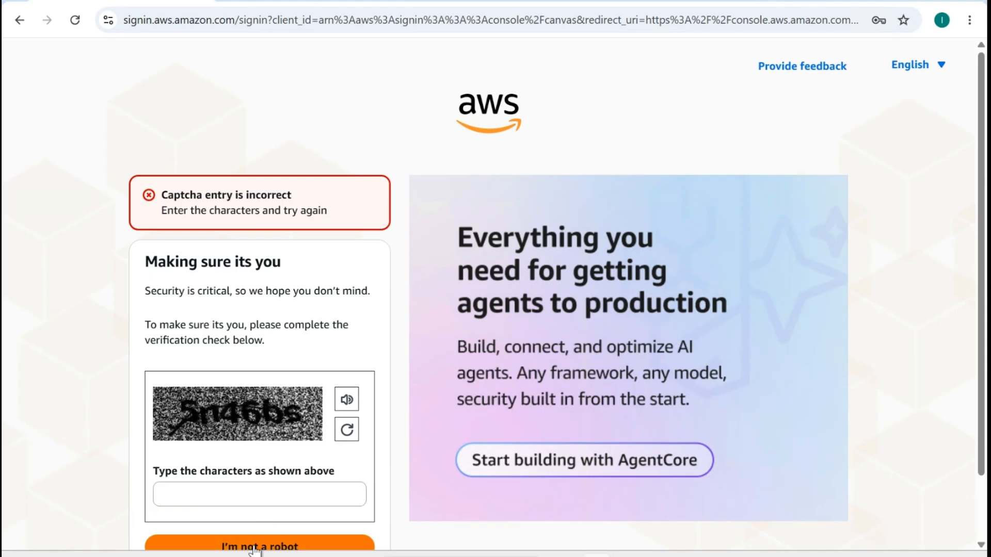
pyautogui.click(241, 498)
pyautogui.write('5n46bs')
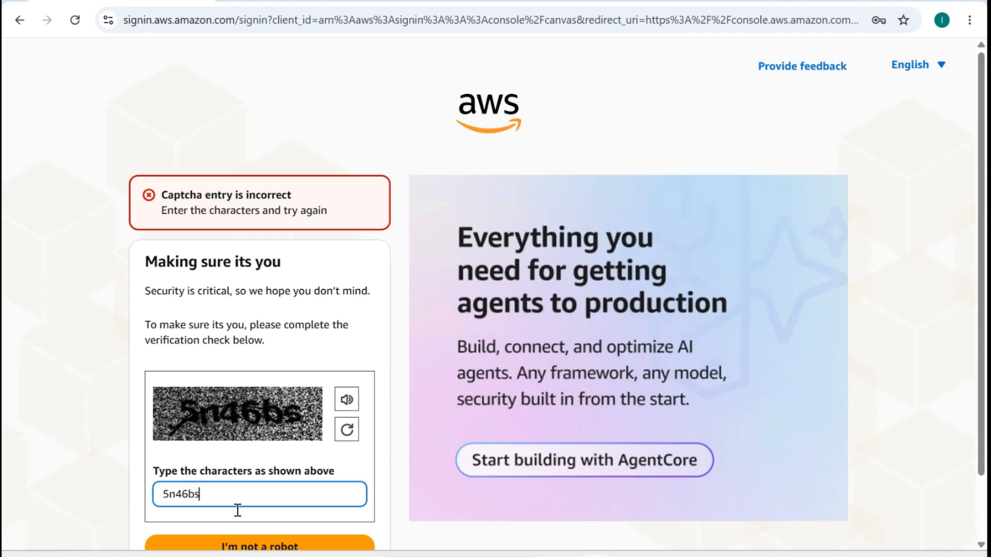
pyautogui.click(232, 540)
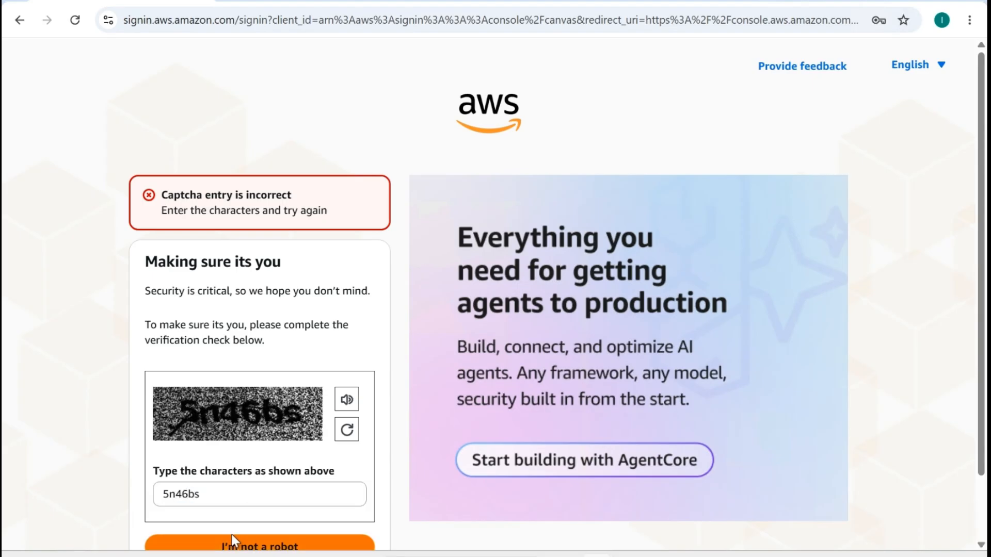
pyautogui.click(222, 318)
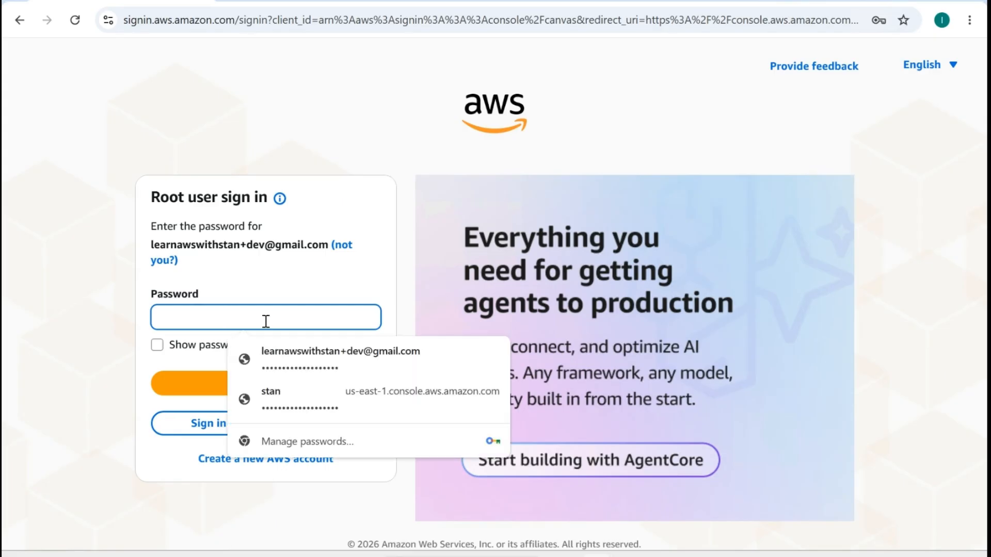
# Sign in with the autofilled root password and enter the MFA code.
pyautogui.click(276, 354)
pyautogui.click(224, 383)
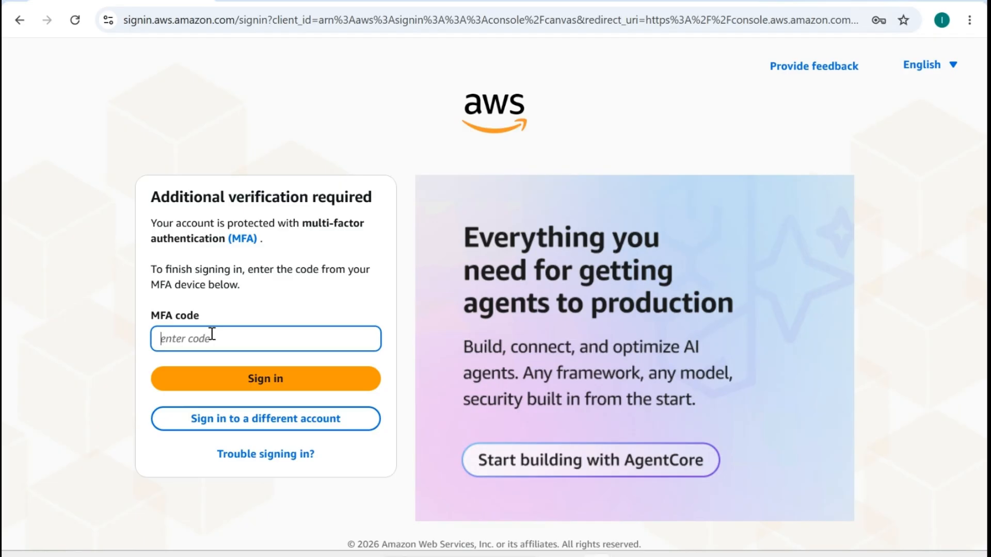
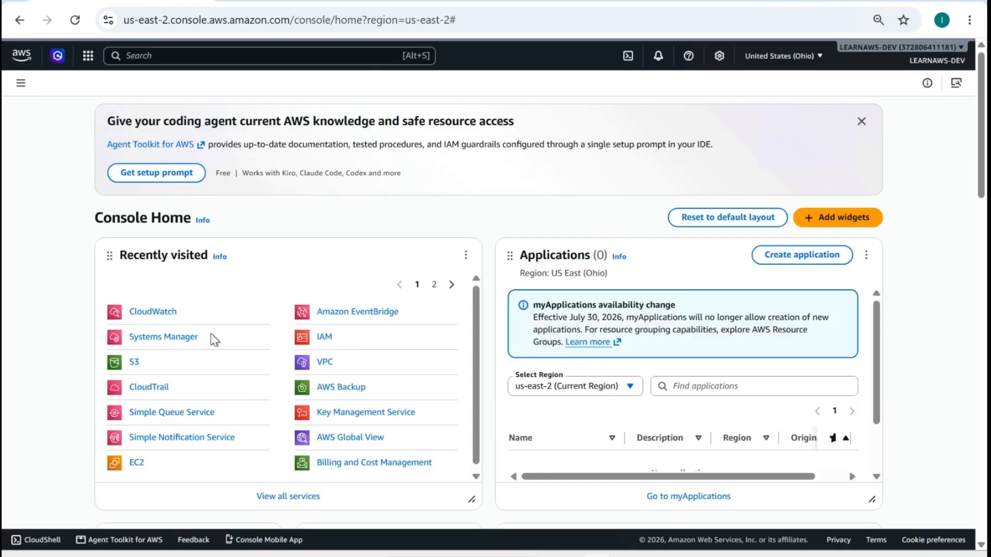
# Search for 'config', open AWS Config, and show its navigation panel.
pyautogui.click(240, 55)
pyautogui.write('2con')
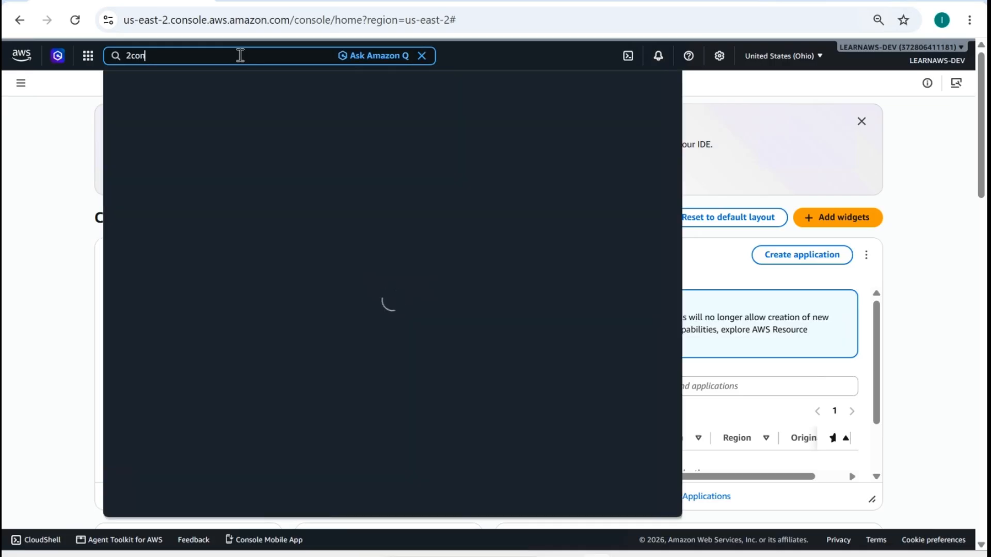
pyautogui.press('BackSpace')
pyautogui.press('BackSpace')
pyautogui.write('config')
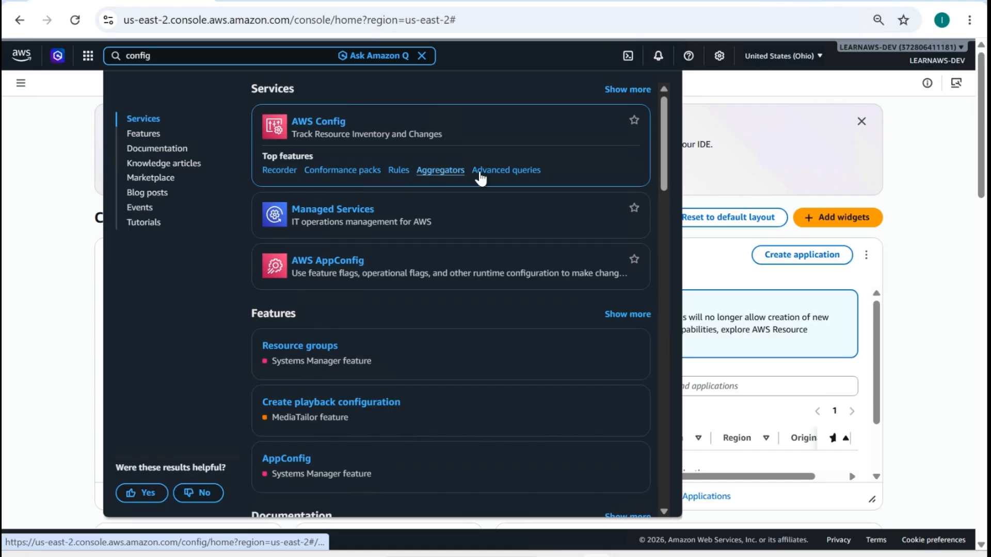
pyautogui.click(336, 126)
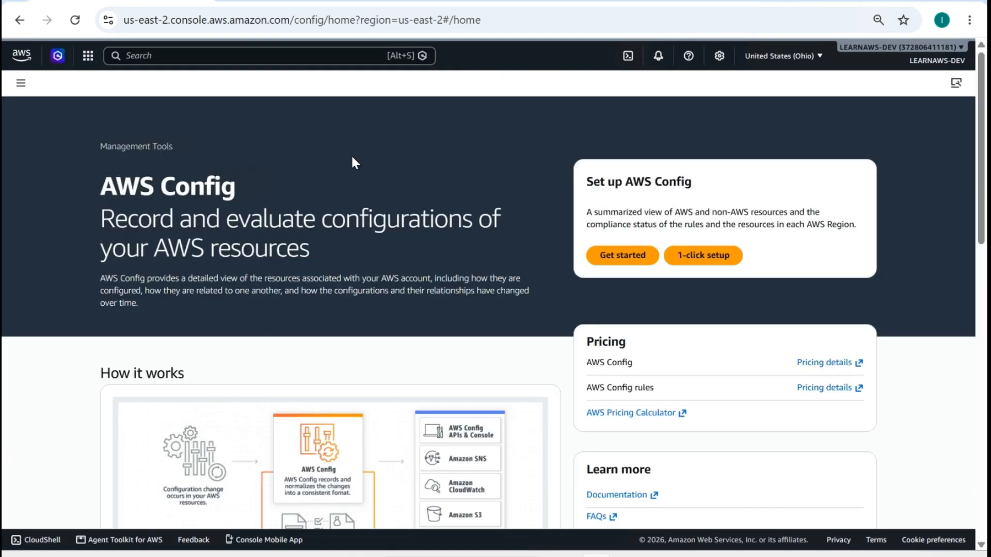
pyautogui.click(21, 83)
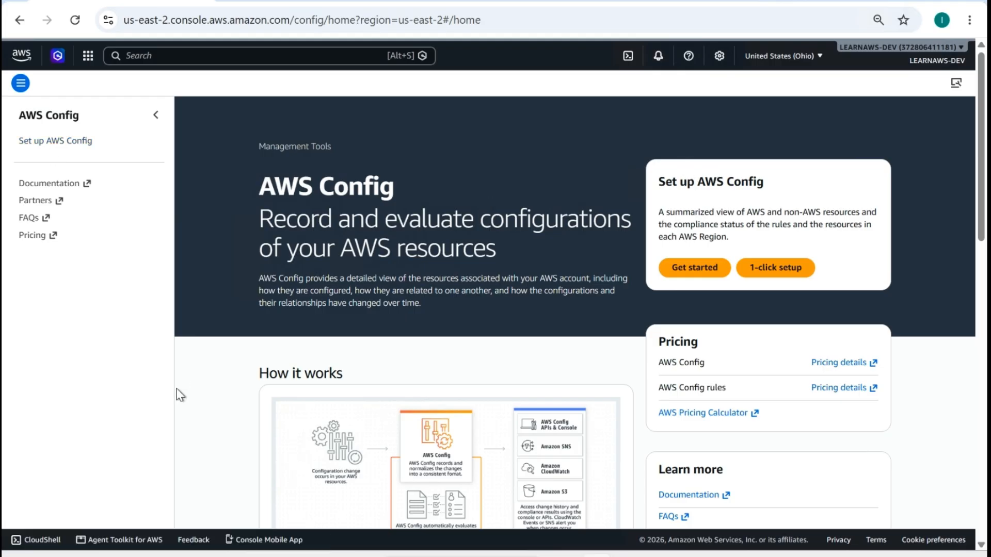
# Review AWS Config pricing for continuous vs periodic recording and first-tier rule evaluations.
pyautogui.click(843, 363)
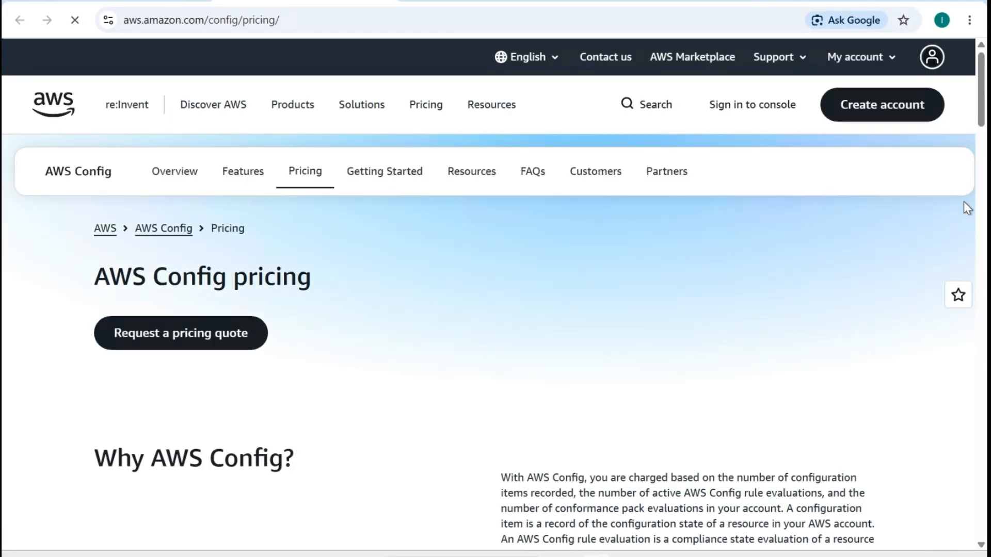
pyautogui.moveTo(981, 113); pyautogui.dragTo(983, 233)
pyautogui.scroll(-2, 308, 326)
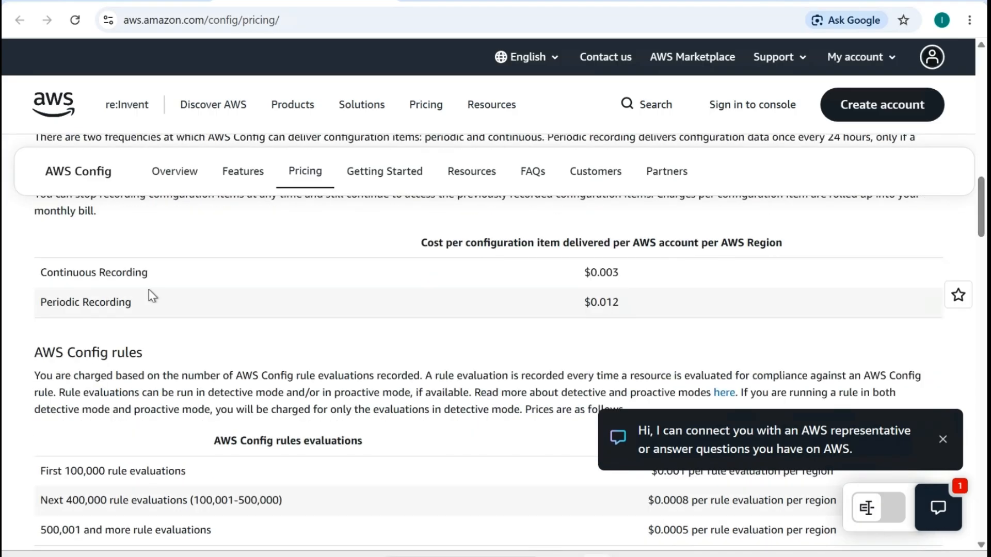
pyautogui.moveTo(156, 281); pyautogui.dragTo(60, 273)
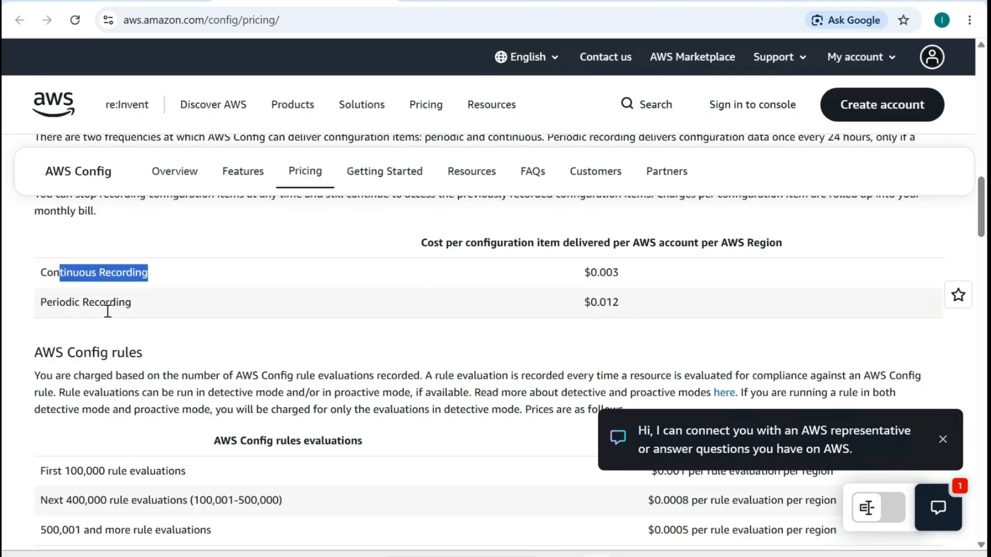
pyautogui.moveTo(132, 302); pyautogui.dragTo(36, 305)
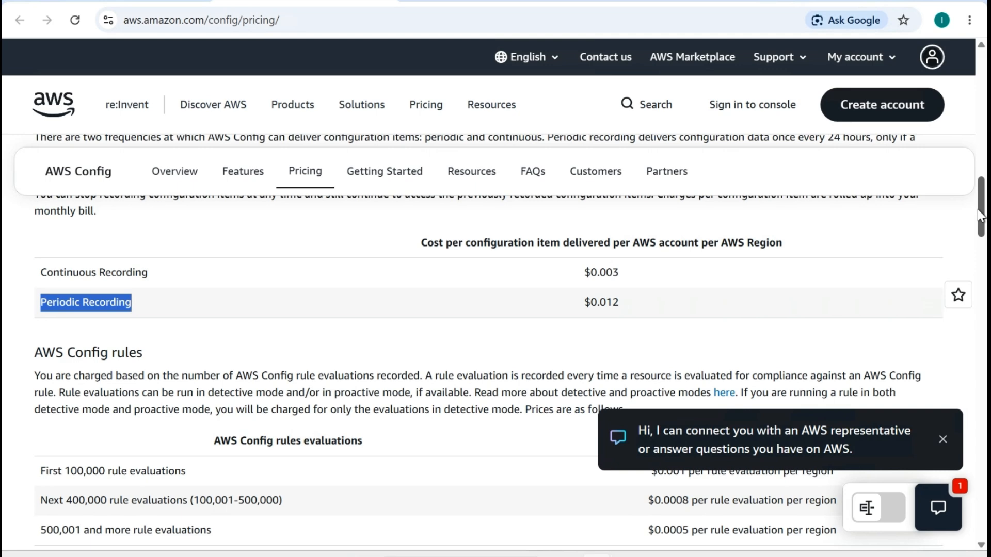
pyautogui.scroll(-4, 978, 209)
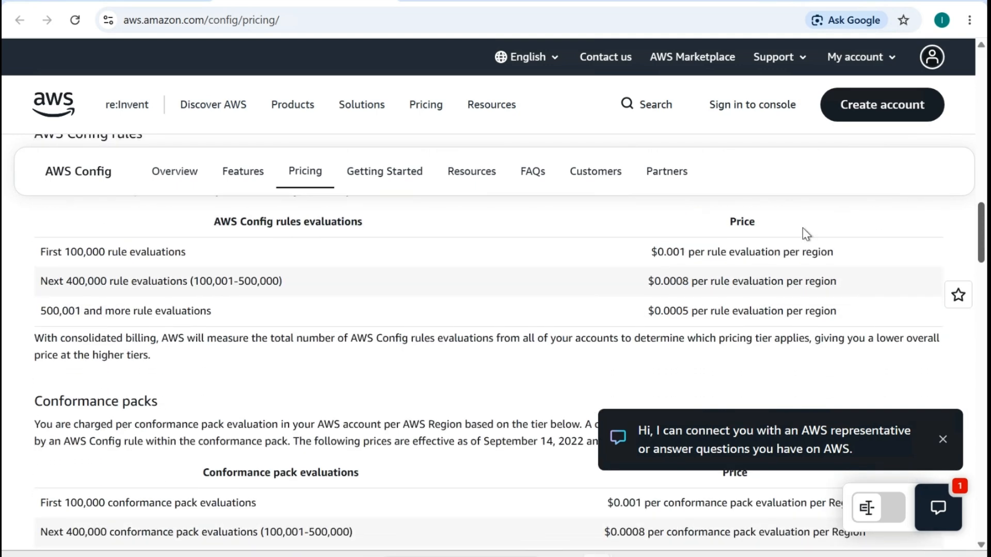
pyautogui.moveTo(667, 253); pyautogui.dragTo(825, 265)
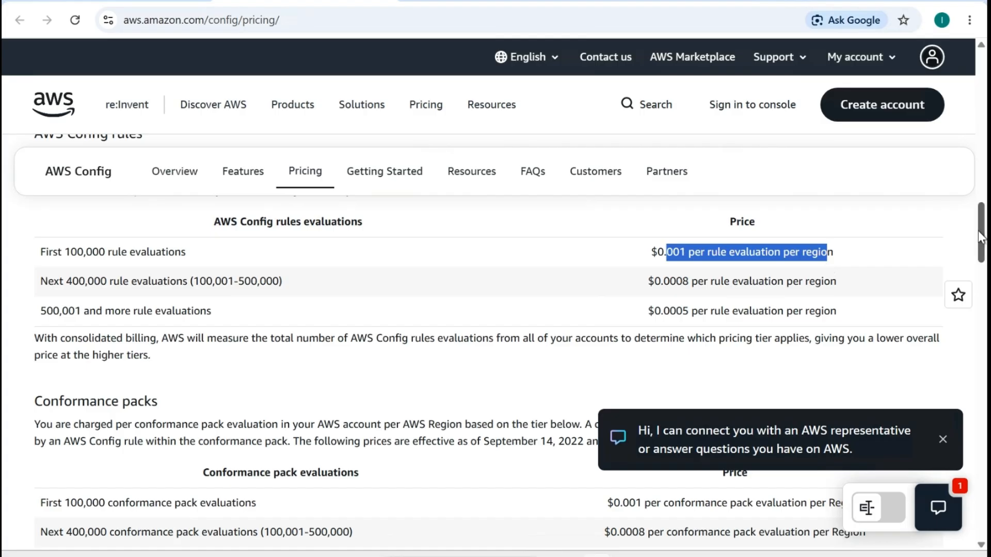
pyautogui.moveTo(981, 238); pyautogui.dragTo(982, 103)
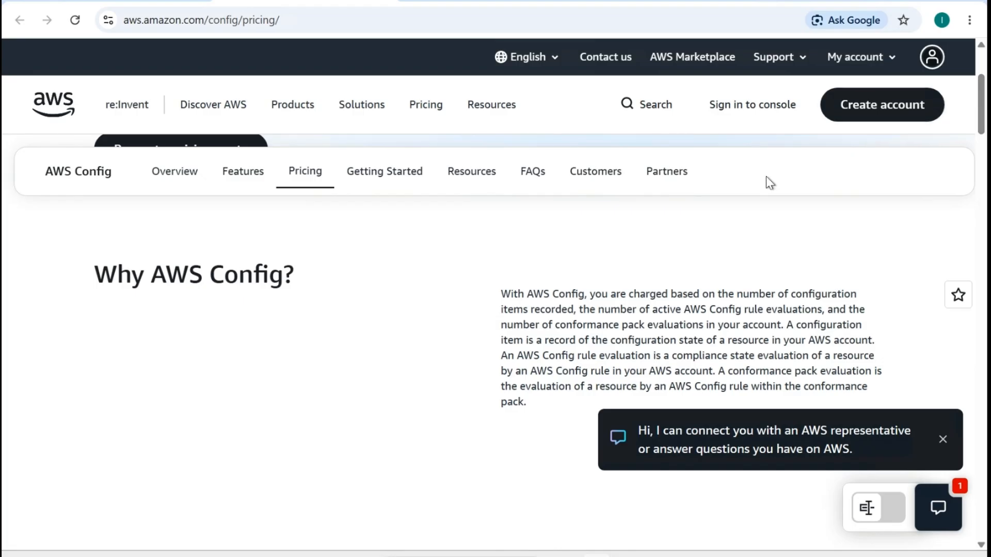
pyautogui.moveTo(734, 294)
pyautogui.mouseDown()
pyautogui.moveTo(842, 294)
pyautogui.moveTo(723, 309)
pyautogui.mouseUp()
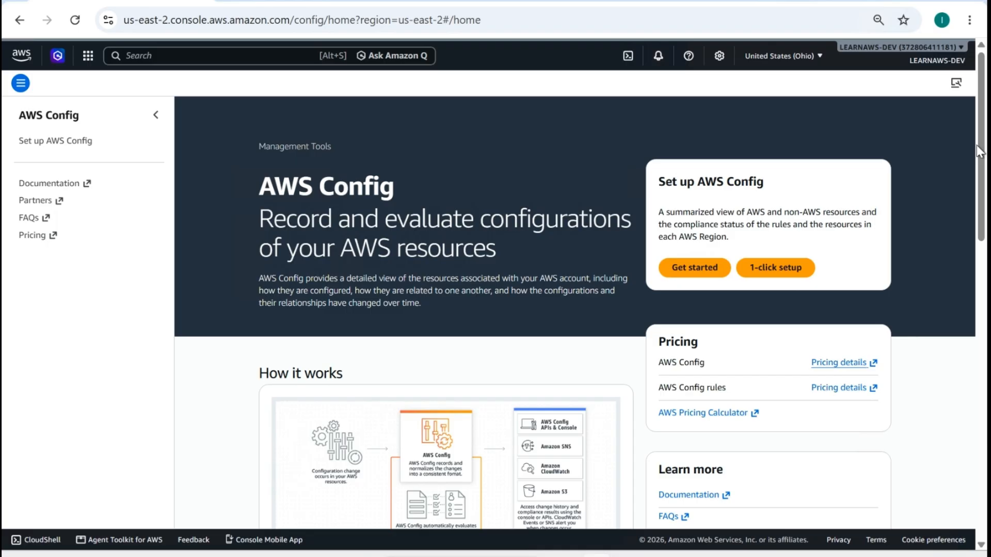
pyautogui.moveTo(977, 144); pyautogui.dragTo(976, 205)
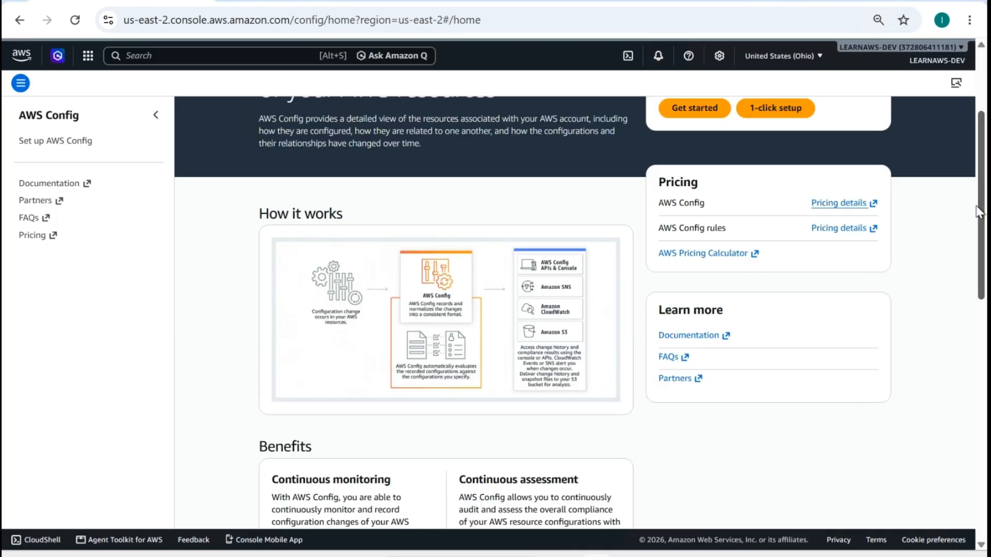
pyautogui.moveTo(976, 205); pyautogui.dragTo(976, 214)
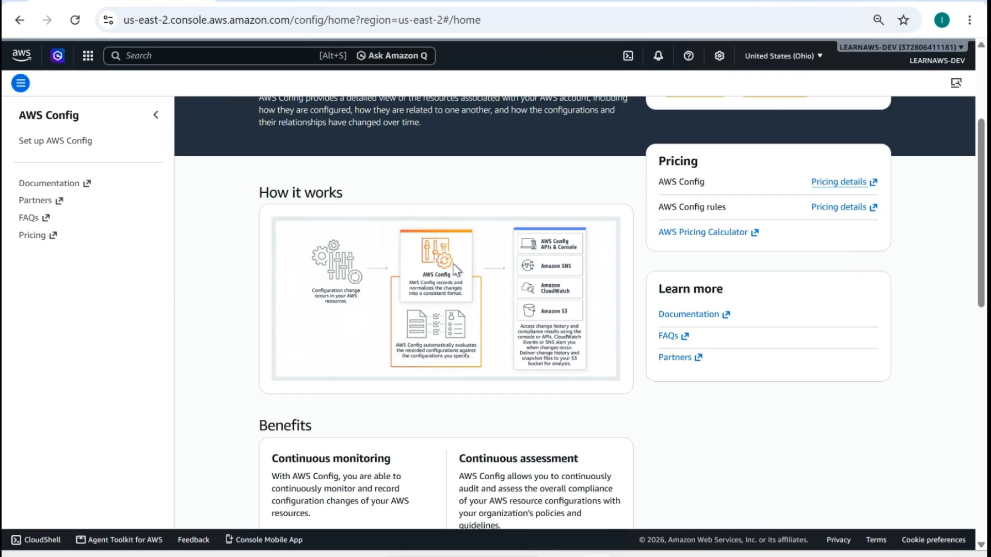
pyautogui.moveTo(981, 195); pyautogui.dragTo(984, 243)
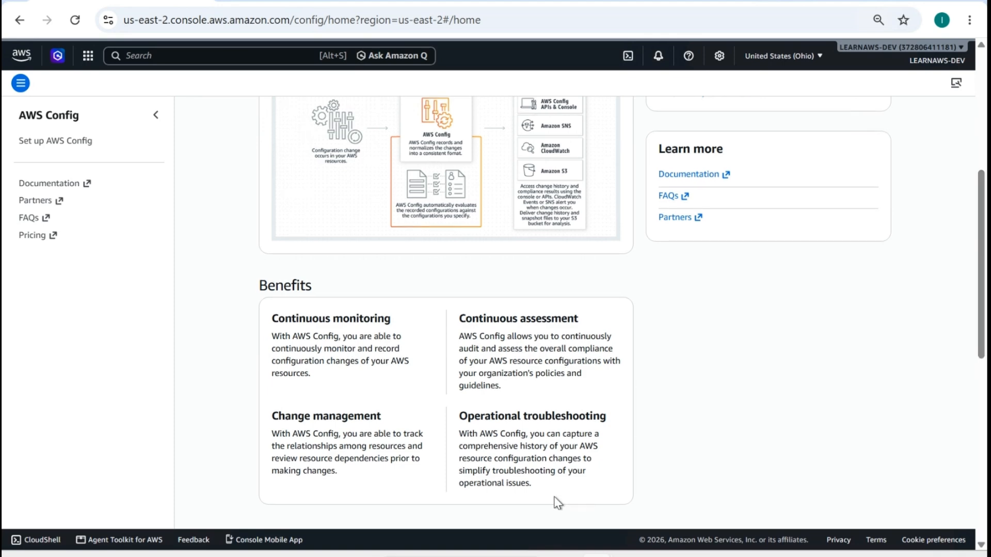
pyautogui.moveTo(553, 500); pyautogui.dragTo(272, 322)
pyautogui.click(674, 429)
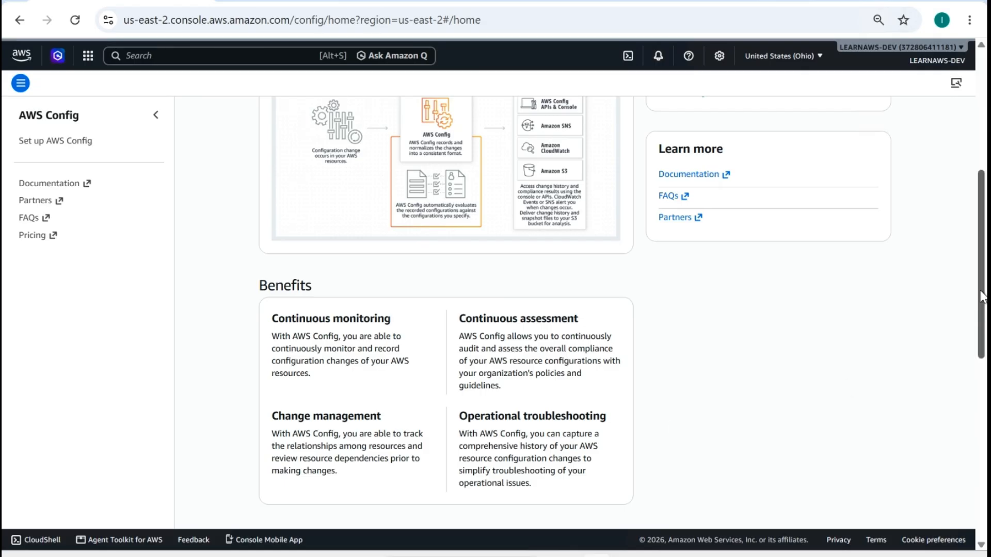
pyautogui.scroll(1, 982, 297)
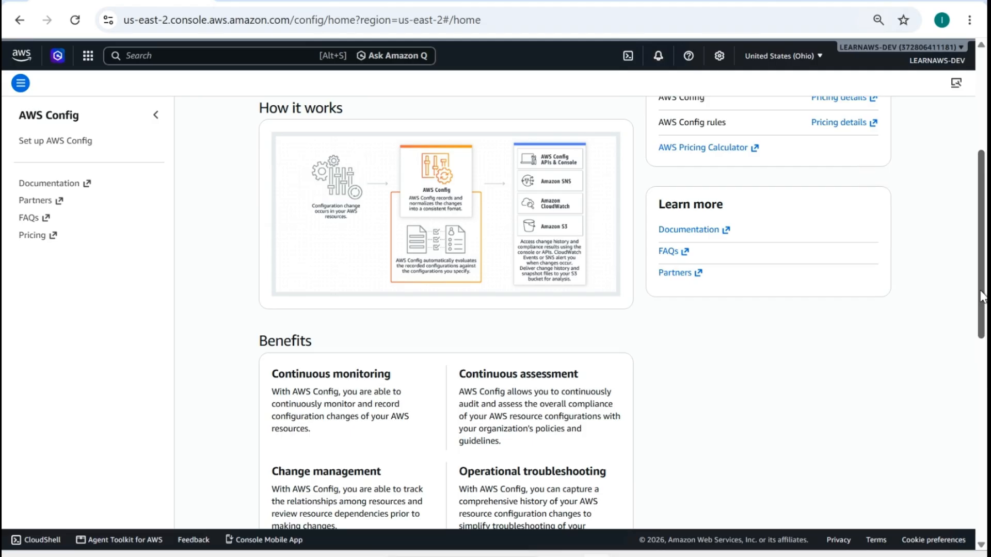
pyautogui.moveTo(981, 297); pyautogui.dragTo(980, 254)
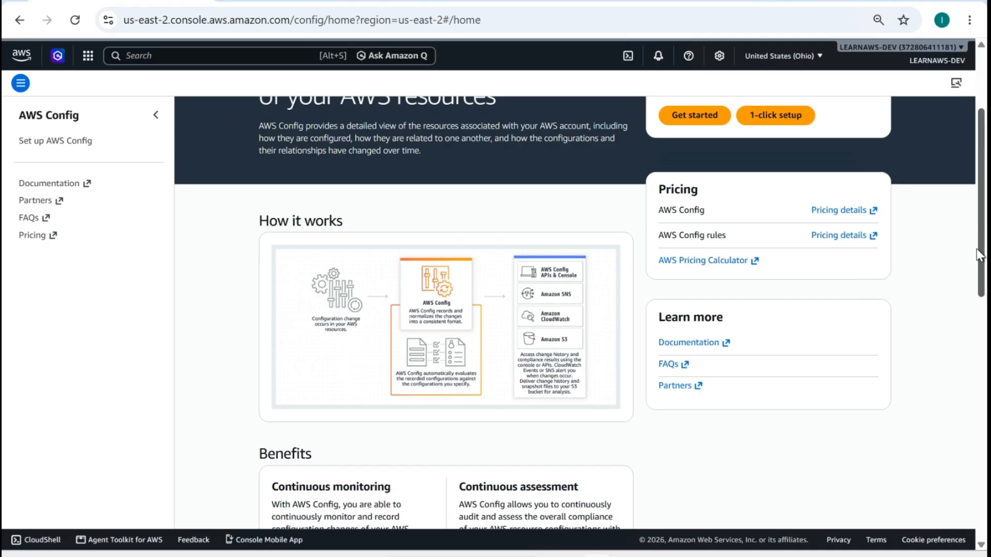
pyautogui.scroll(3, 977, 249)
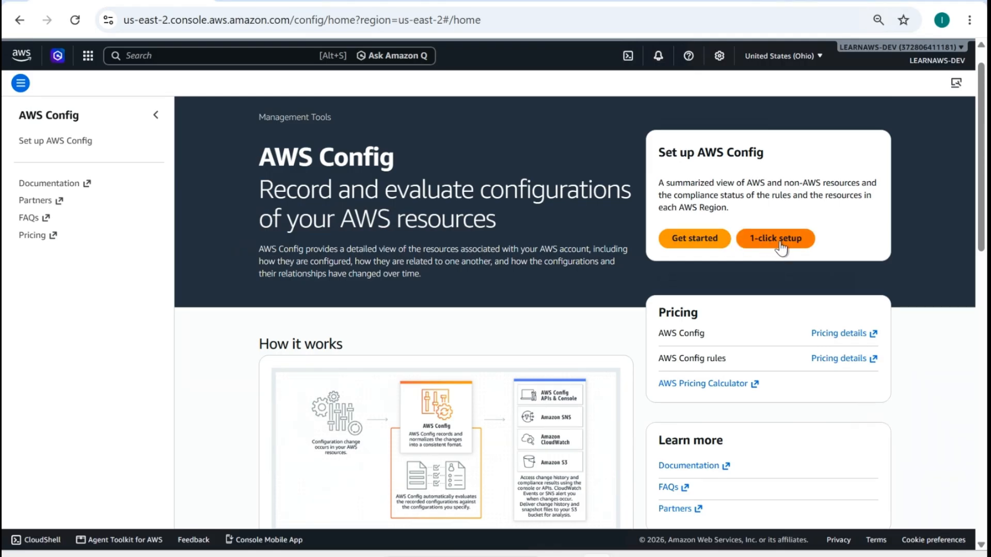
# Start setup with specific resource types, adding AWS EC2 SecurityGroup at Continuous frequency.
pyautogui.click(683, 242)
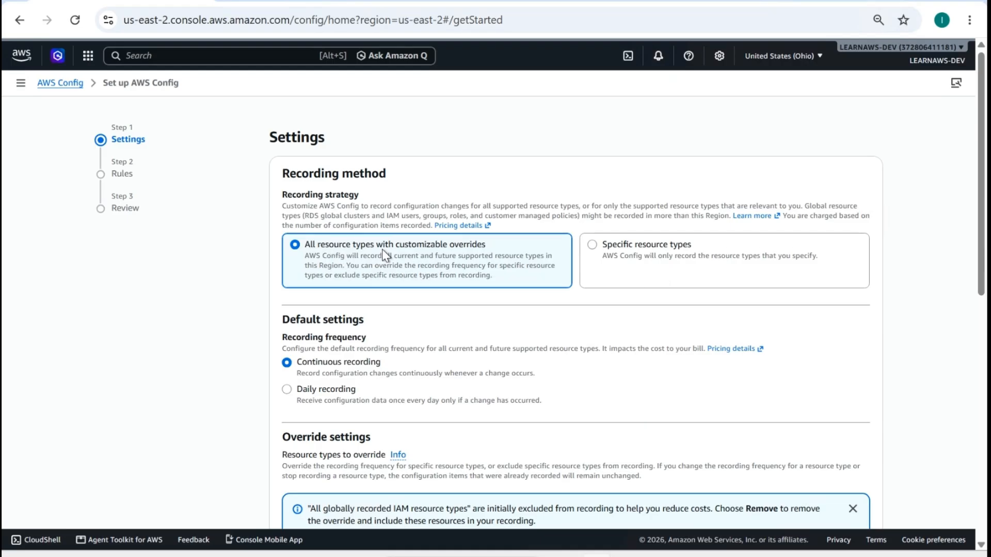
pyautogui.click(628, 240)
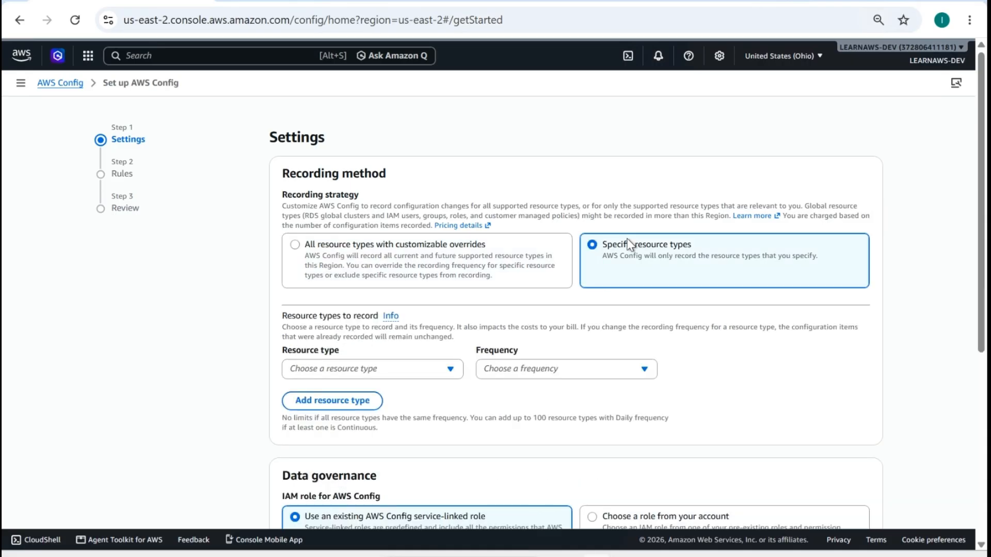
pyautogui.click(428, 366)
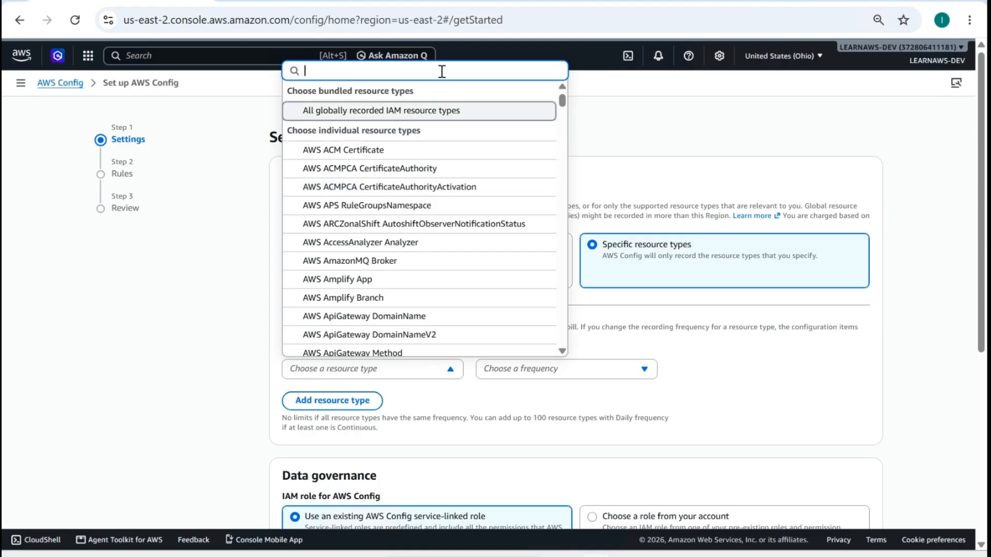
pyautogui.write('security')
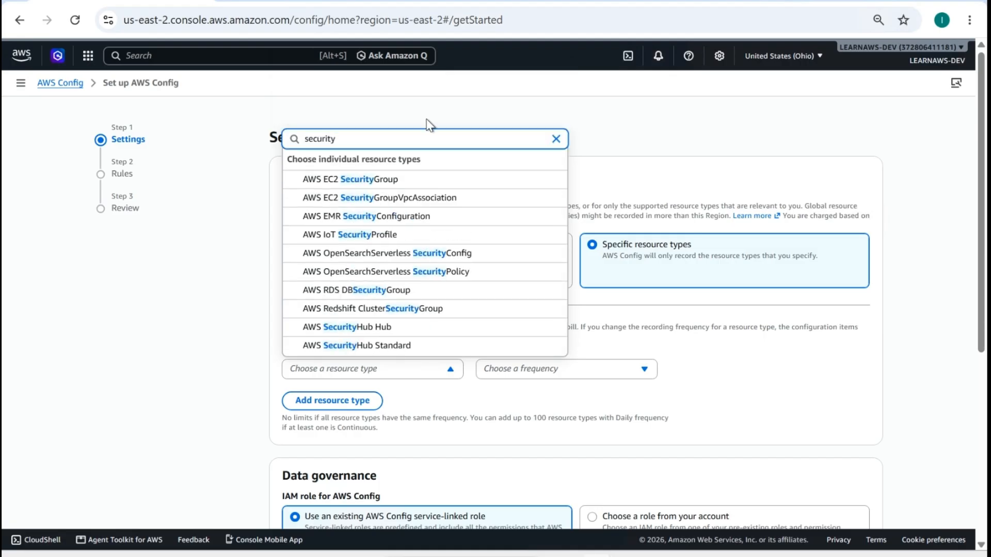
pyautogui.click(412, 178)
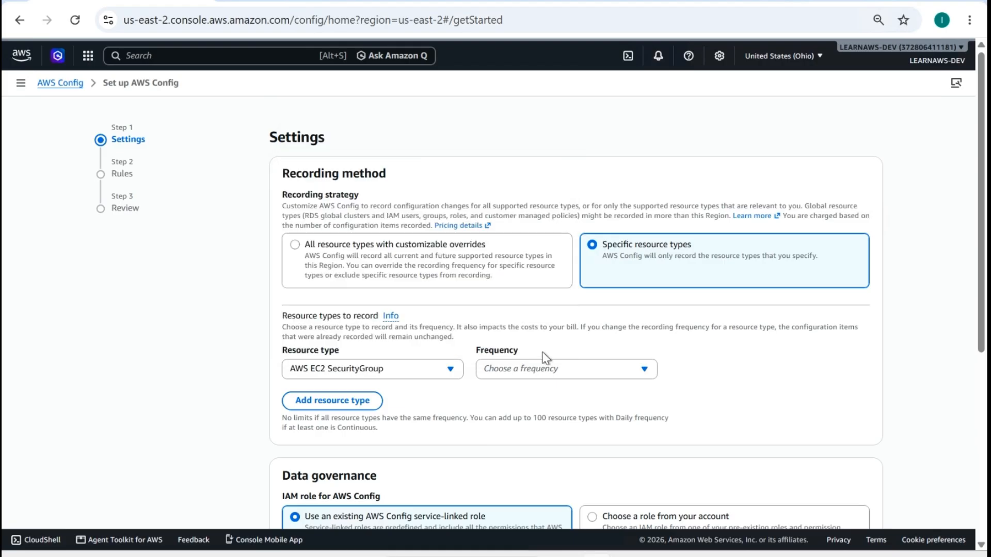
pyautogui.click(552, 369)
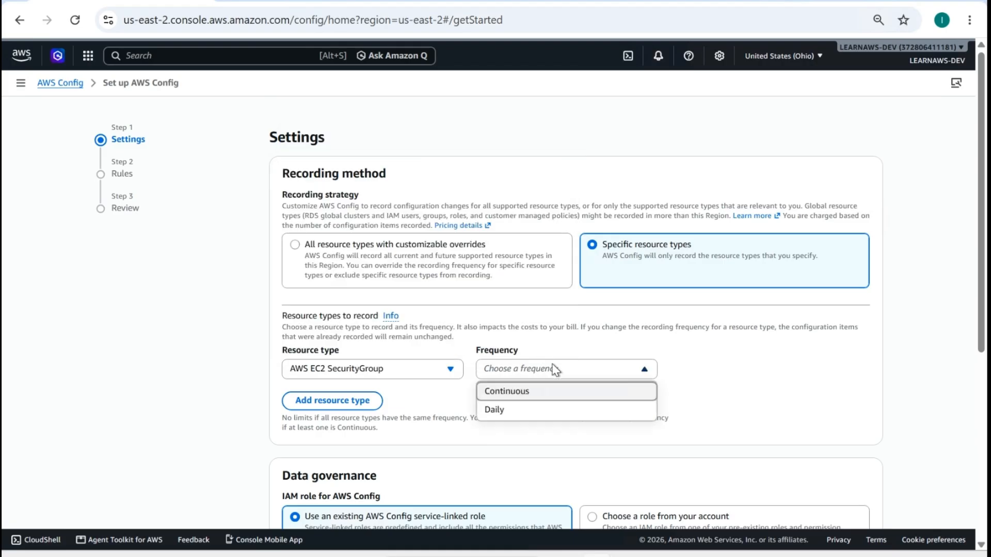
pyautogui.click(545, 395)
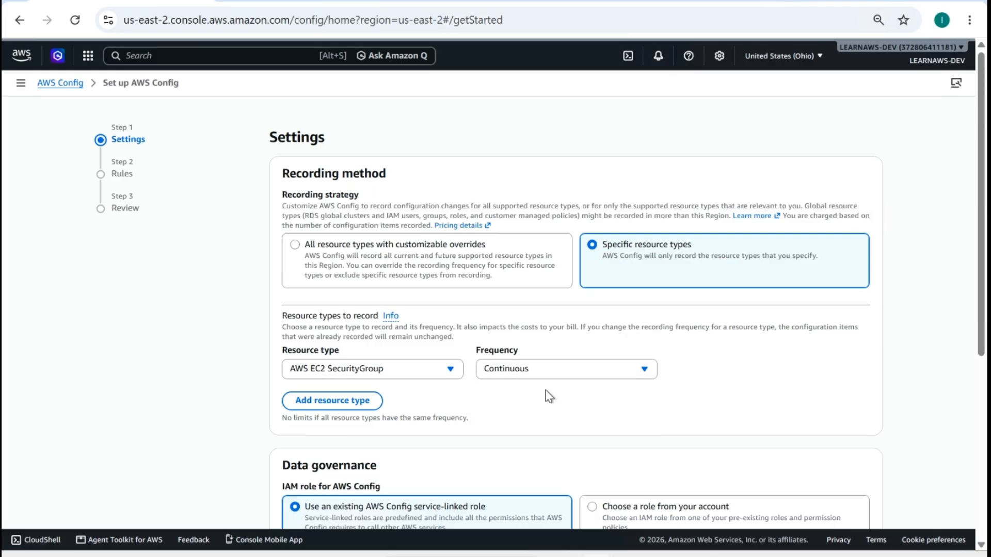
# Add AWS EC2 EIP and AWS S3 Bucket resource types, both recorded continuously.
pyautogui.click(353, 411)
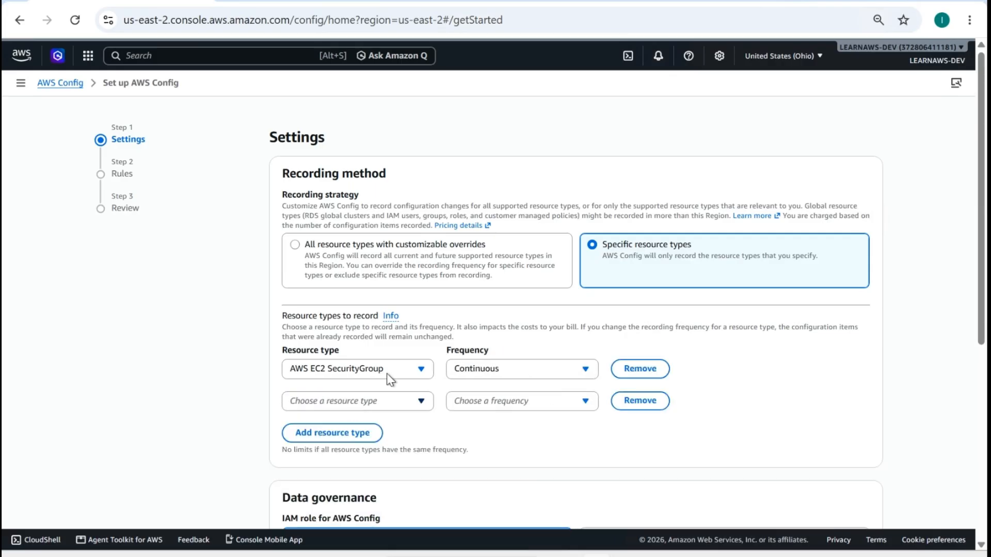
pyautogui.click(367, 409)
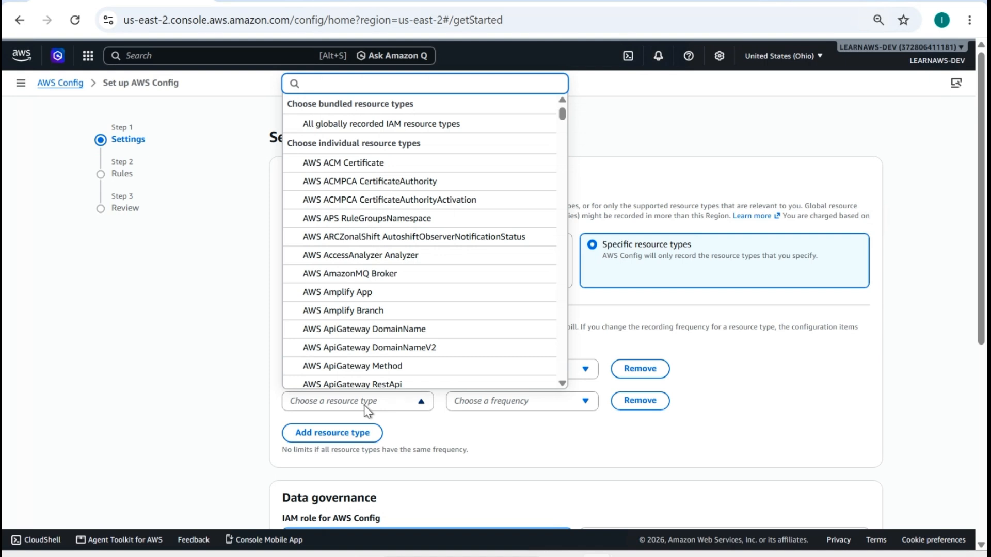
pyautogui.write('ec')
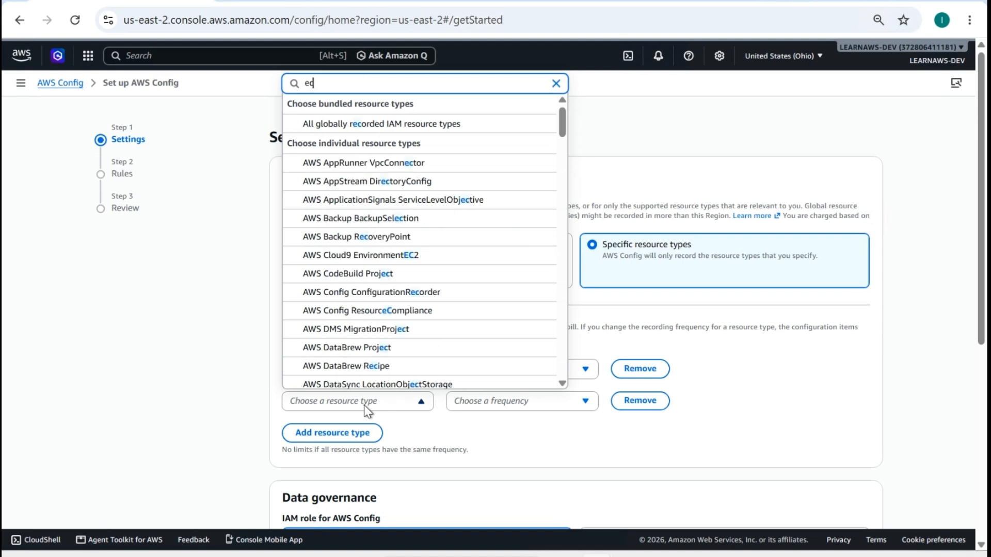
pyautogui.write('2')
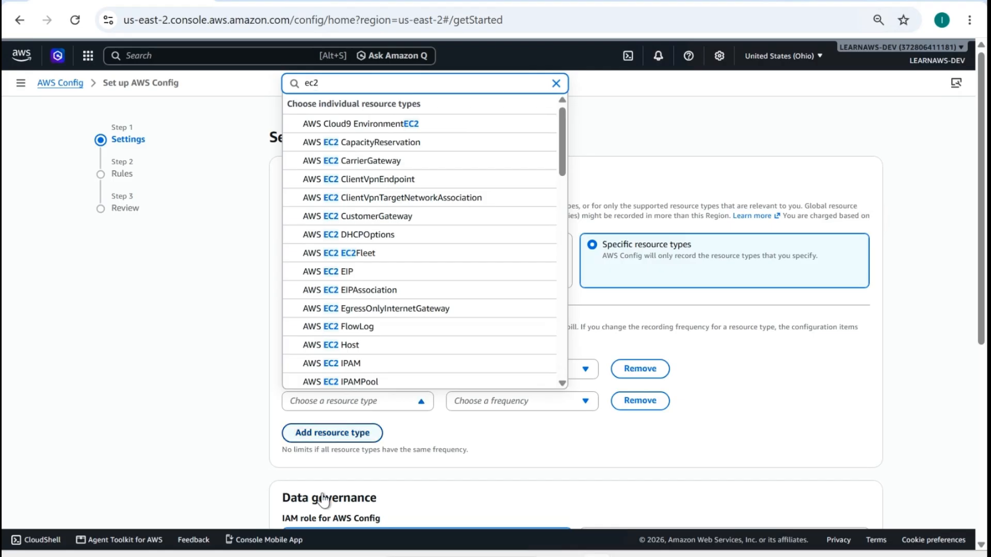
pyautogui.click(366, 274)
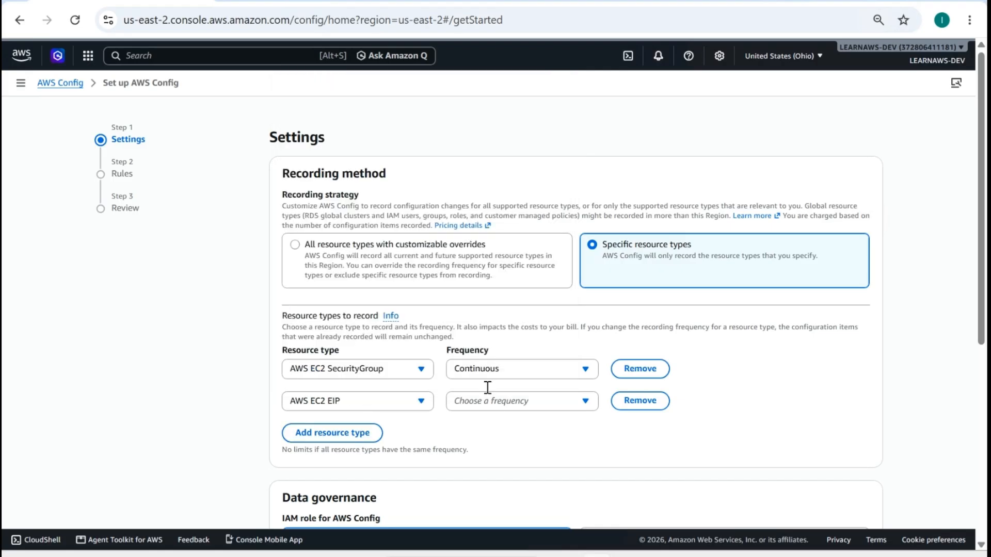
pyautogui.click(522, 404)
pyautogui.click(503, 434)
pyautogui.click(362, 434)
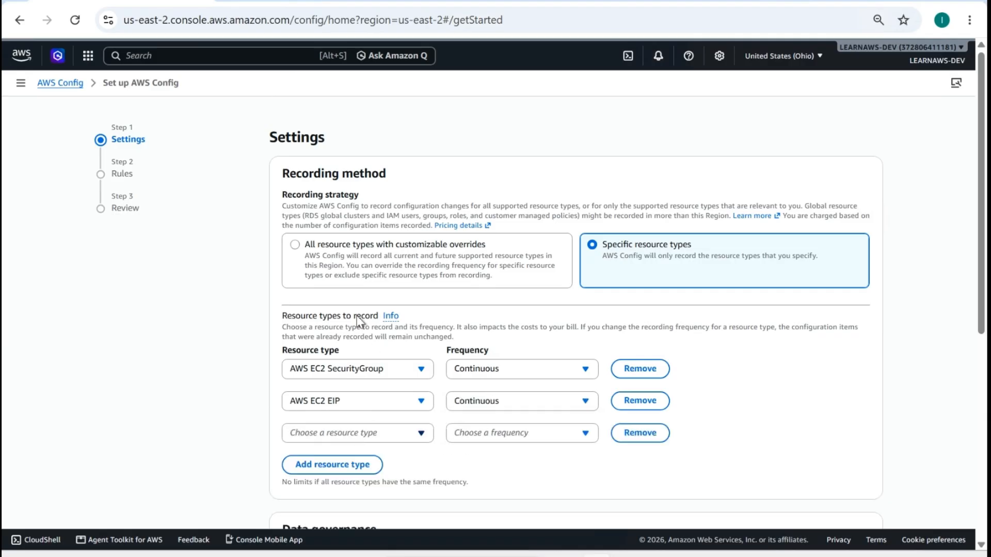
pyautogui.click(337, 434)
pyautogui.write('s3')
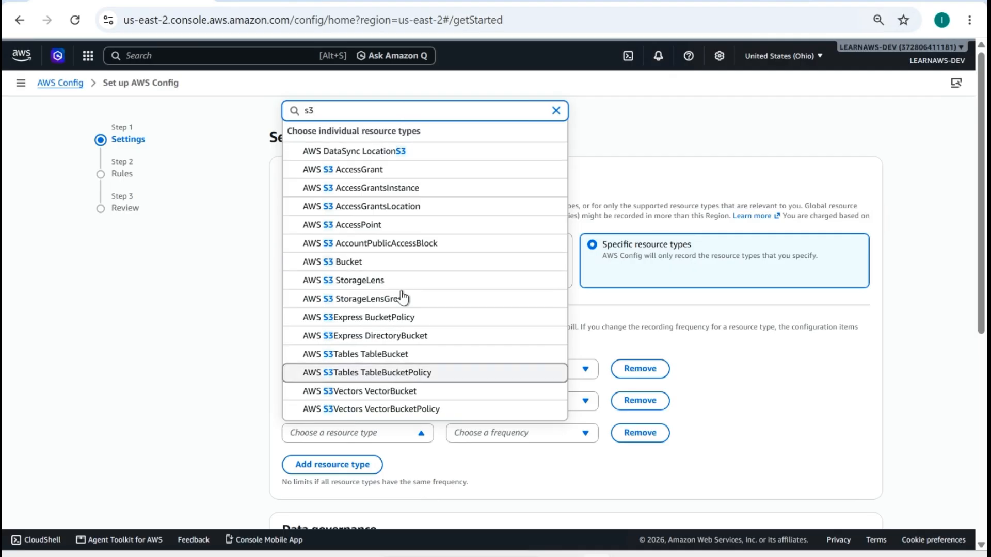
pyautogui.click(386, 262)
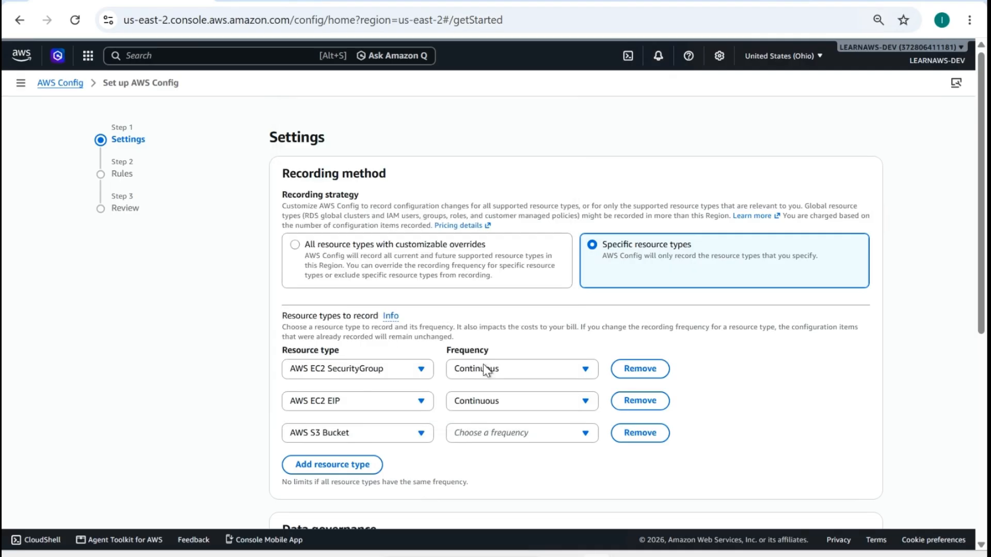
pyautogui.click(522, 434)
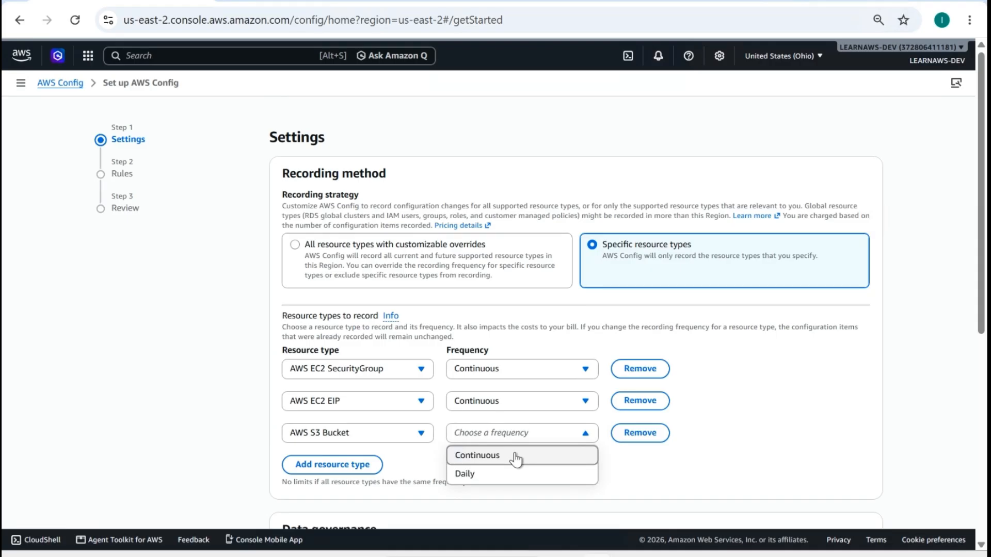
pyautogui.click(516, 456)
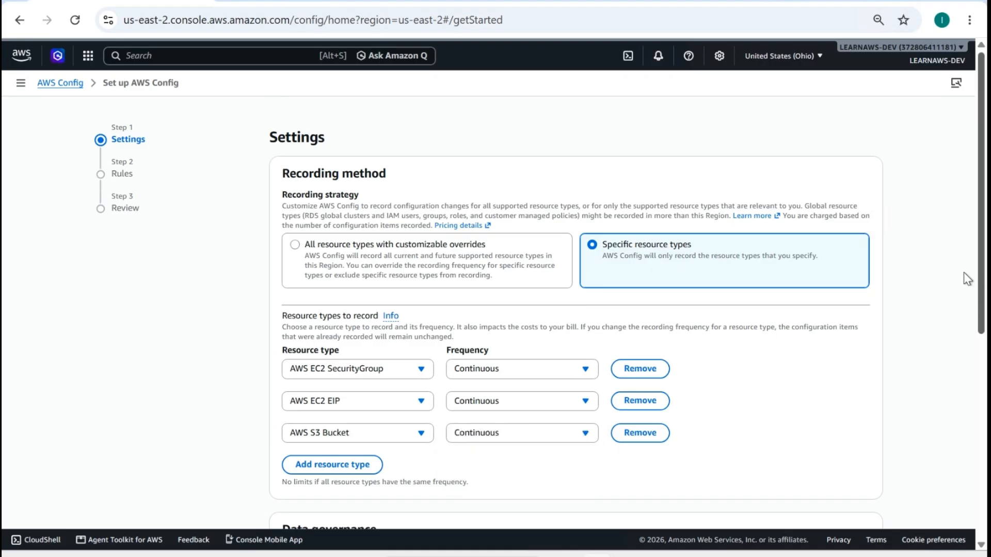
pyautogui.scroll(-1, 982, 273)
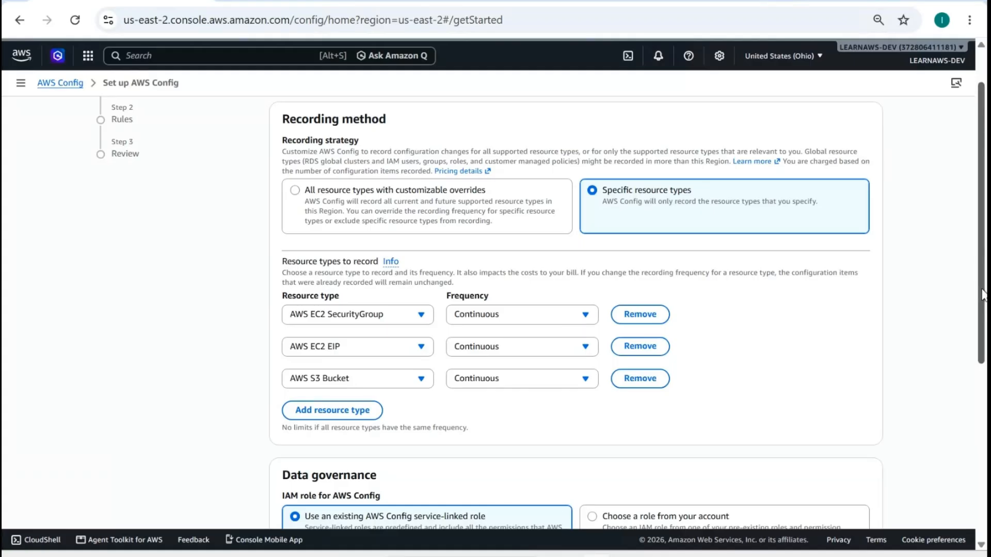
# Under Data governance, choose the existing AWS Config service-linked role instead of an account role.
pyautogui.scroll(-1, 982, 317)
pyautogui.moveTo(982, 326)
pyautogui.mouseDown()
pyautogui.moveTo(985, 415)
pyautogui.moveTo(985, 321)
pyautogui.mouseUp()
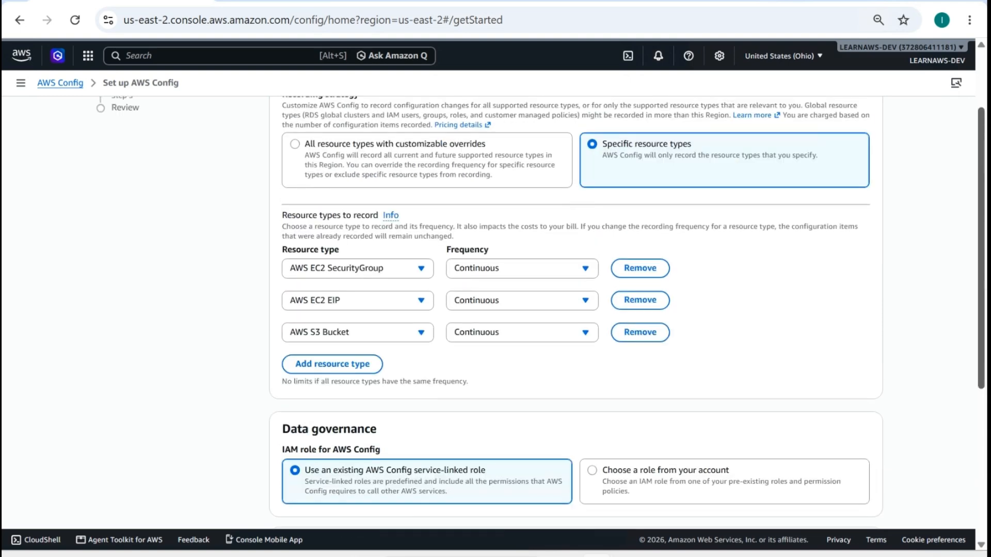
pyautogui.moveTo(982, 227); pyautogui.dragTo(982, 340)
pyautogui.scroll(-1, 630, 215)
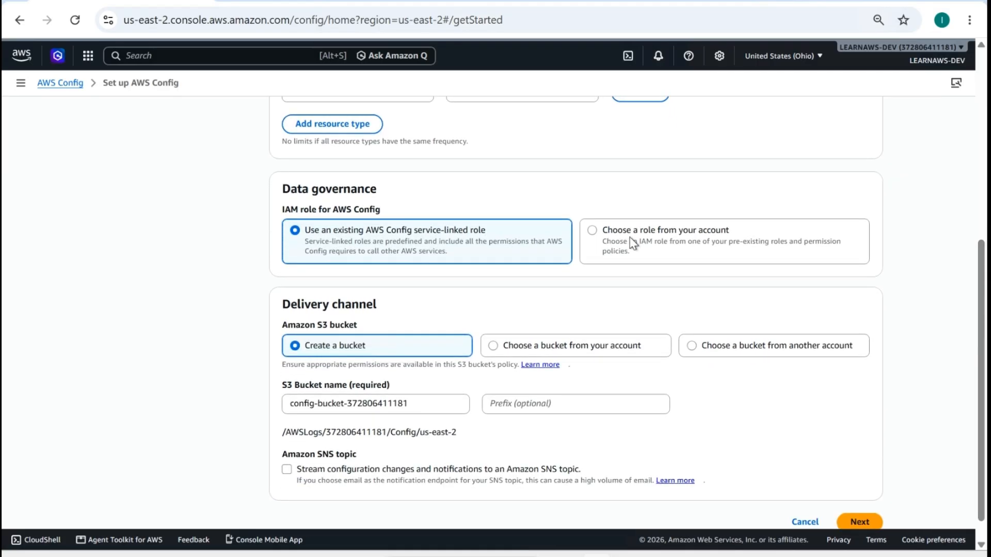
pyautogui.click(630, 237)
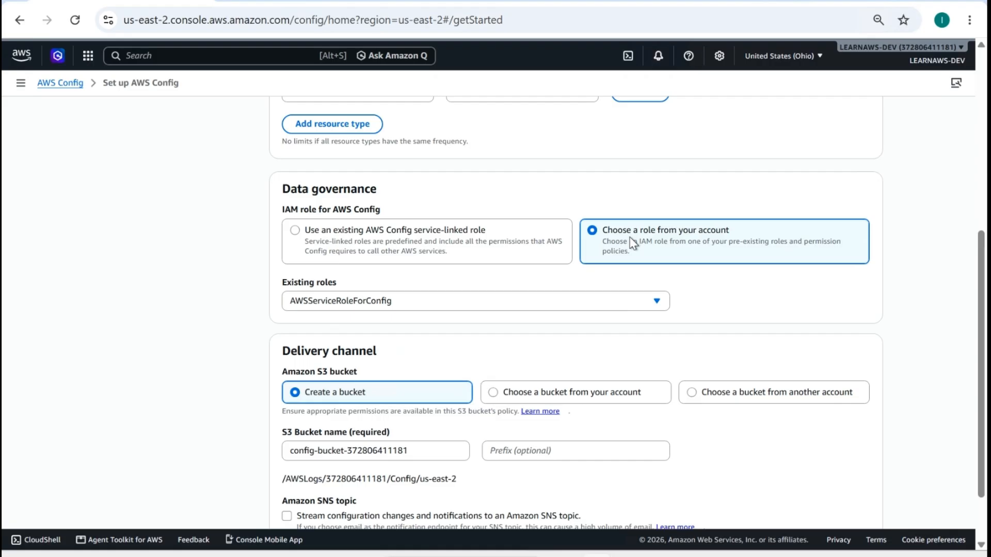
pyautogui.click(544, 302)
pyautogui.click(443, 304)
pyautogui.click(450, 240)
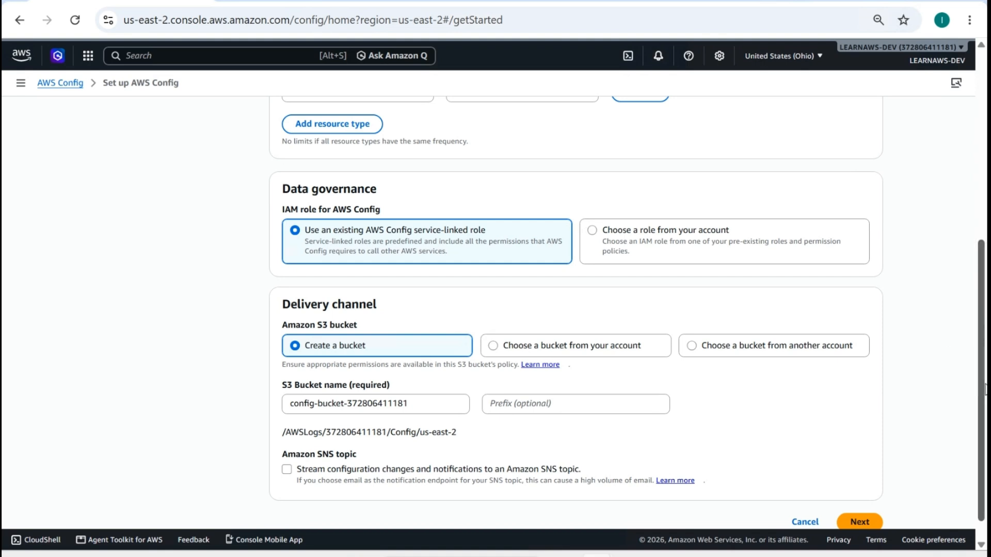
# Stream configuration changes to a new SNS topic named config-topic and advance to Rules.
pyautogui.scroll(-1, 577, 458)
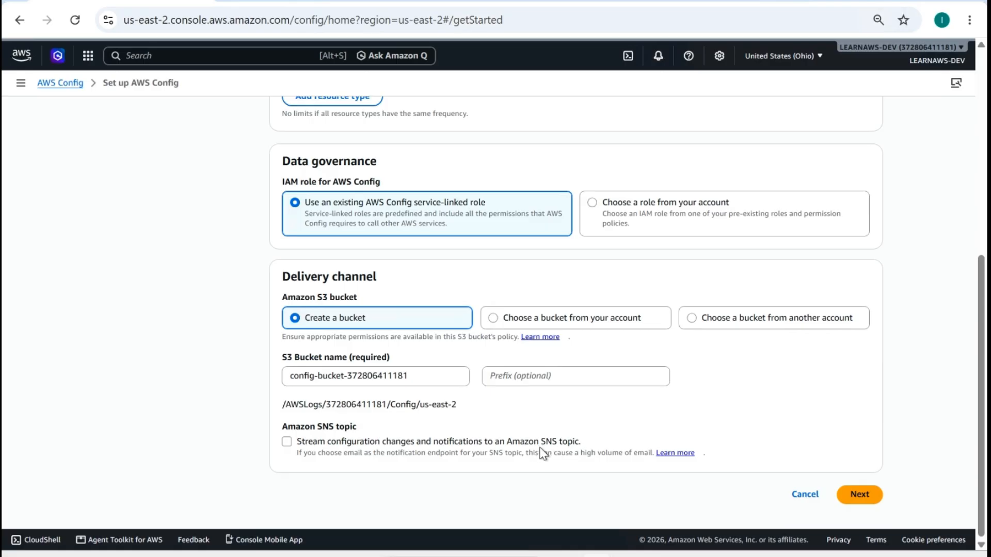
pyautogui.click(286, 442)
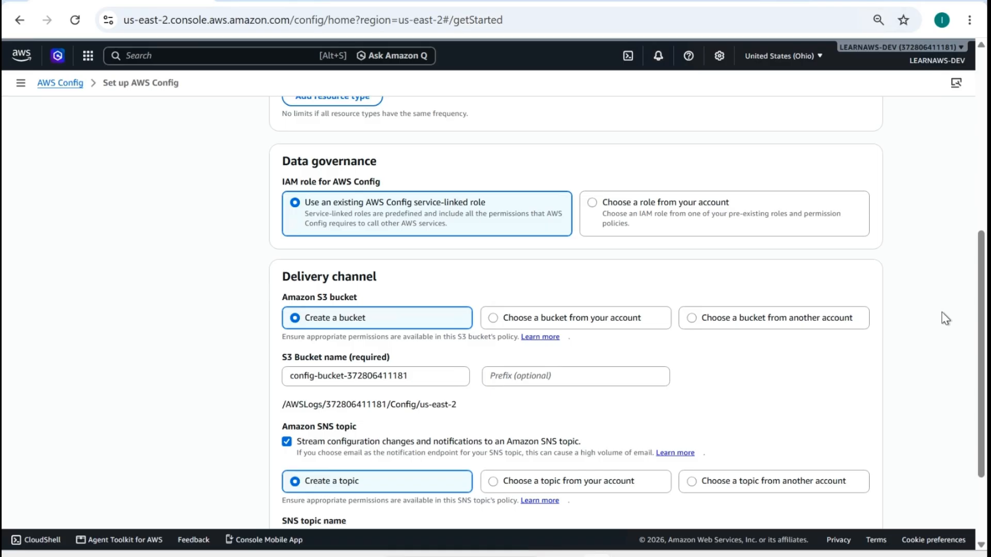
pyautogui.moveTo(983, 358); pyautogui.dragTo(982, 411)
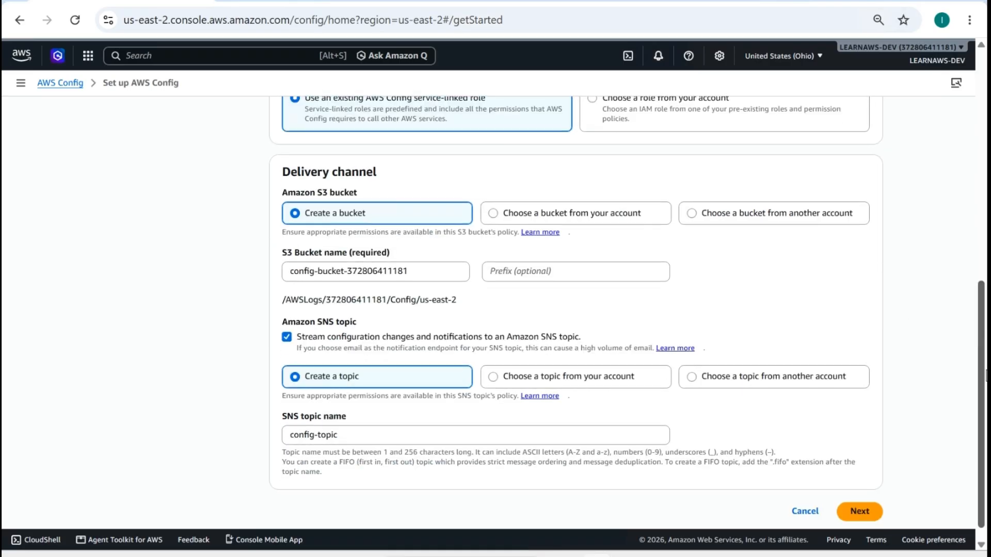
pyautogui.click(597, 374)
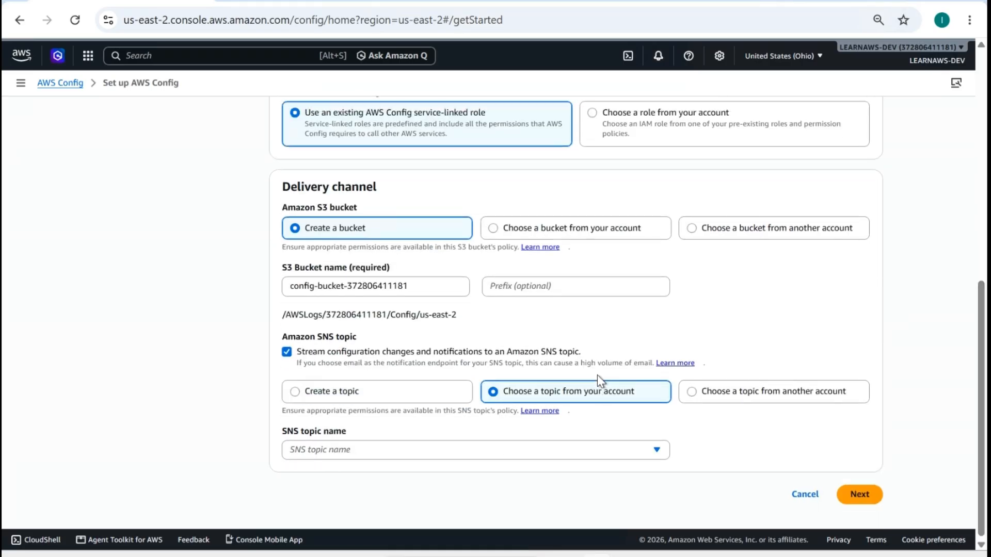
pyautogui.click(459, 450)
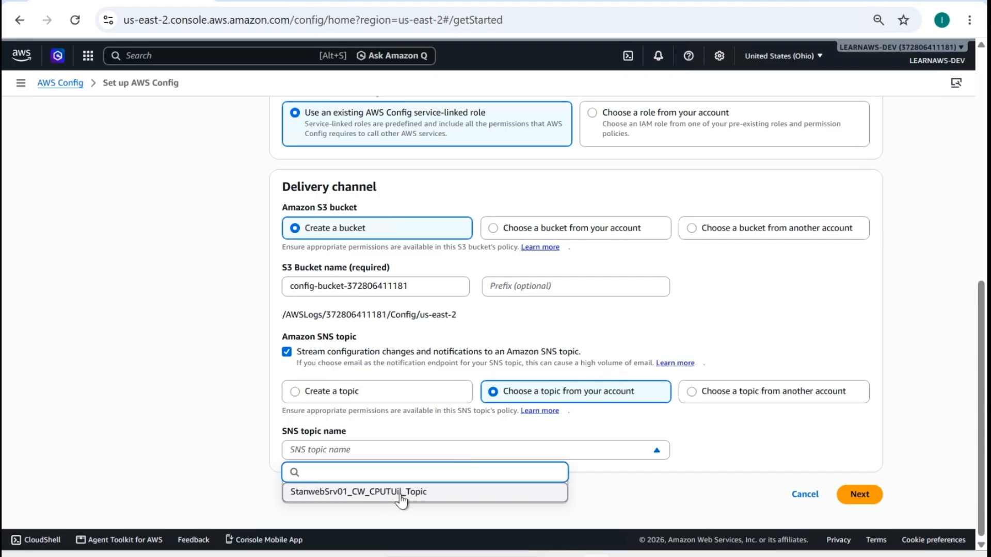
pyautogui.click(331, 402)
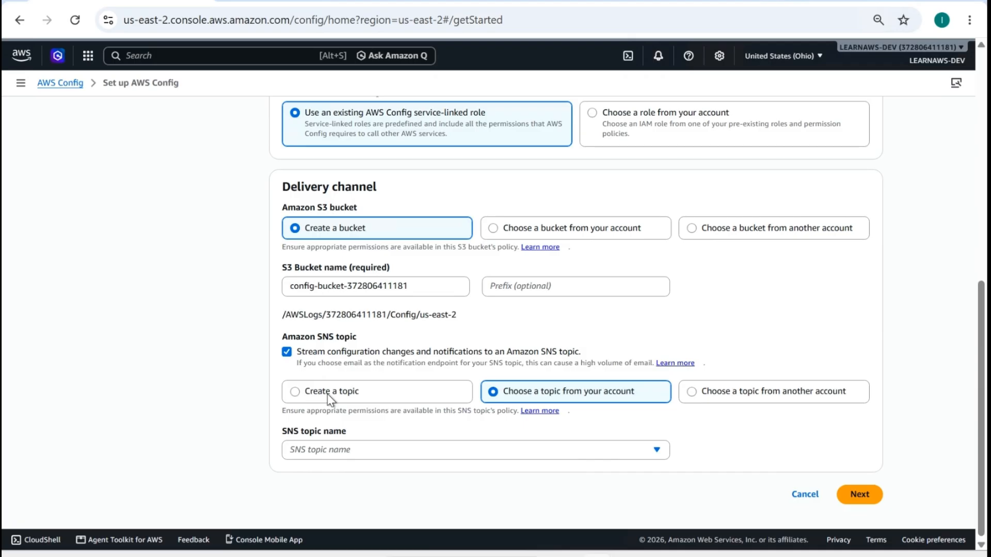
pyautogui.click(307, 395)
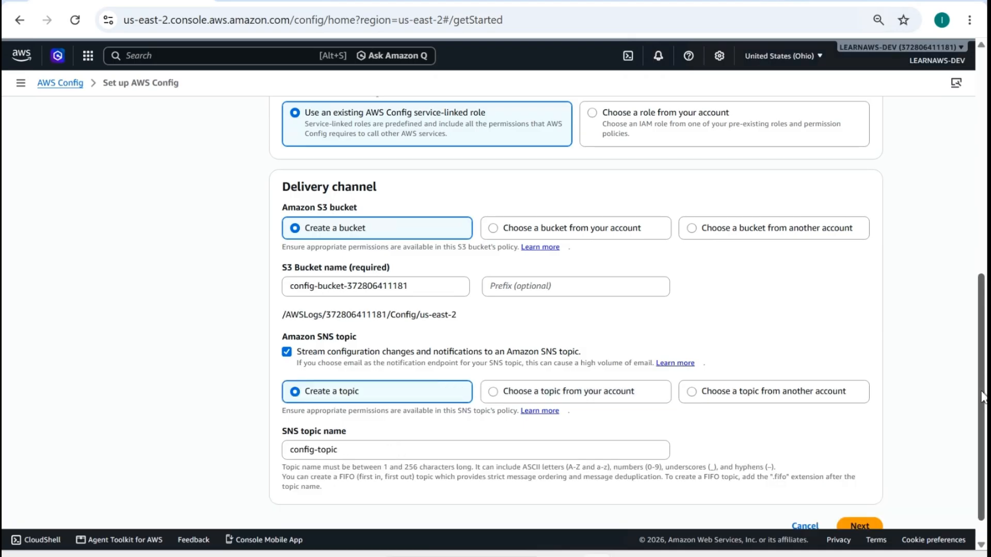
pyautogui.scroll(-1, 983, 364)
pyautogui.click(859, 495)
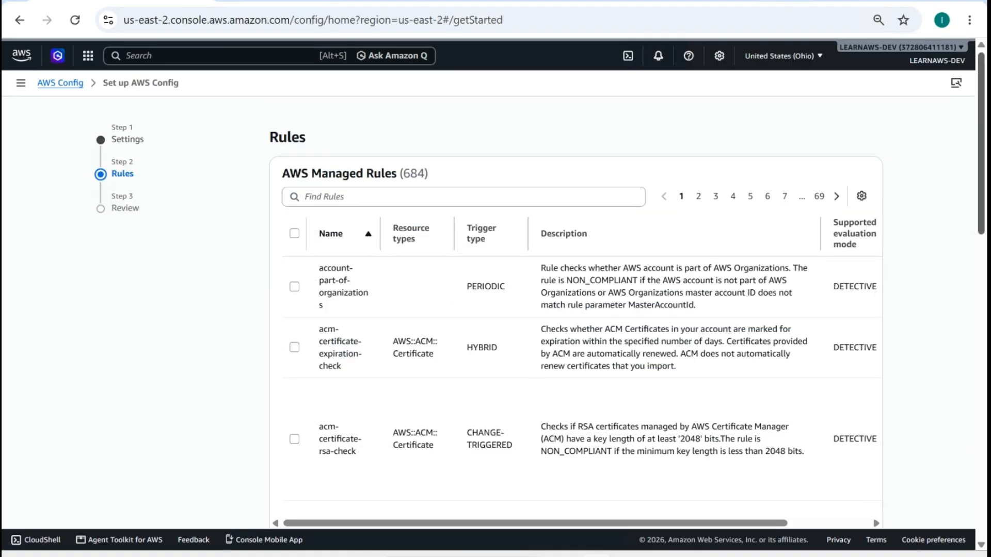
# Filter the 684 managed rules by 's3' after the 's3 public' filter finds nothing.
pyautogui.doubleClick(419, 178)
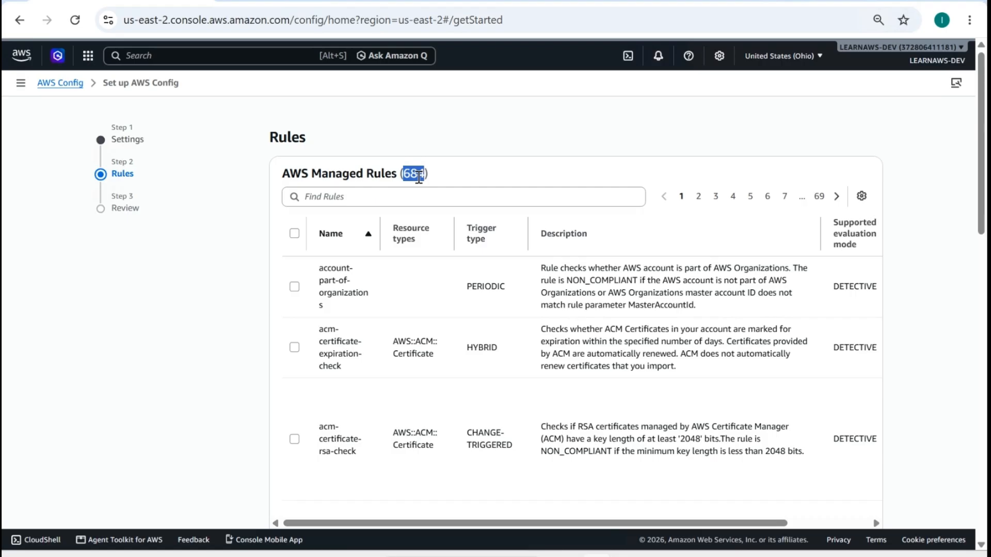
pyautogui.click(335, 199)
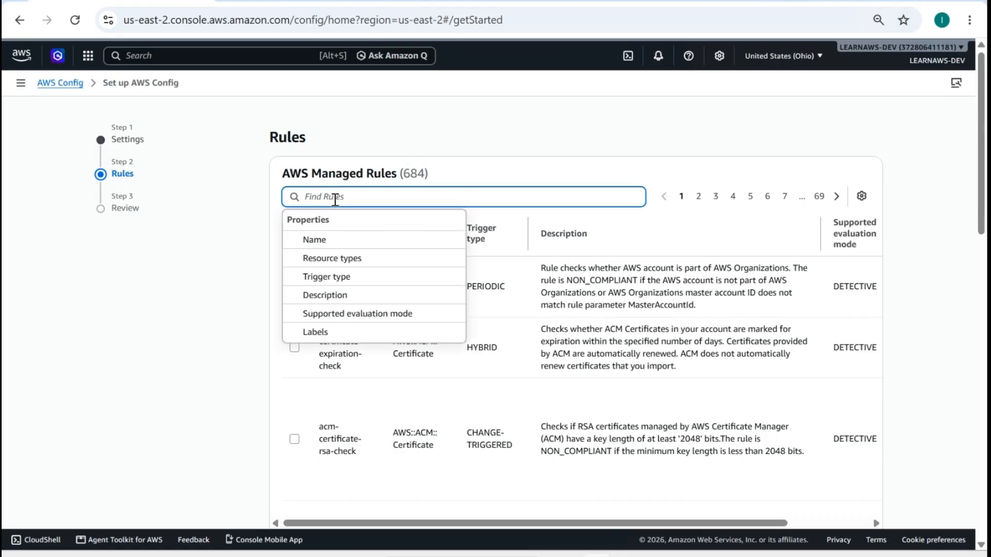
pyautogui.write('s3 public')
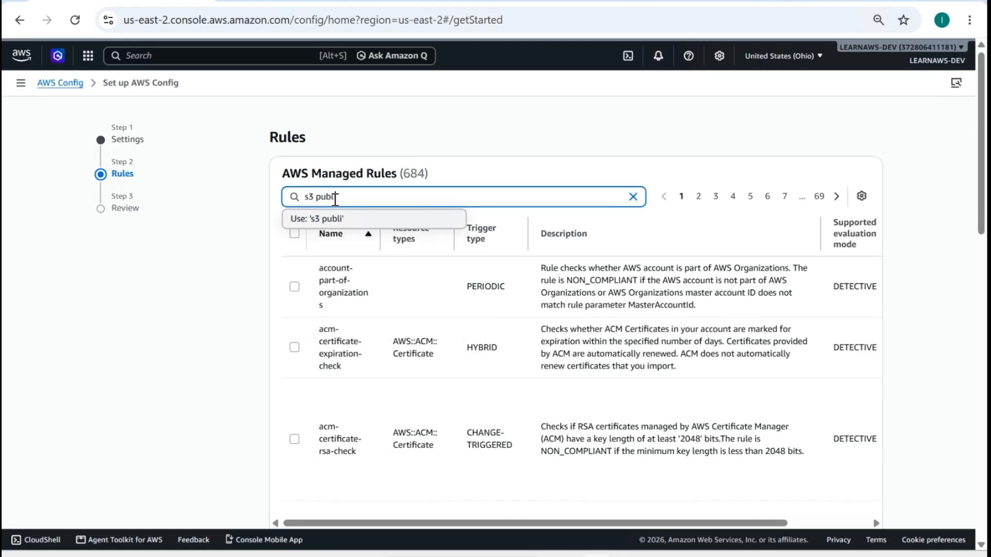
pyautogui.press('Return')
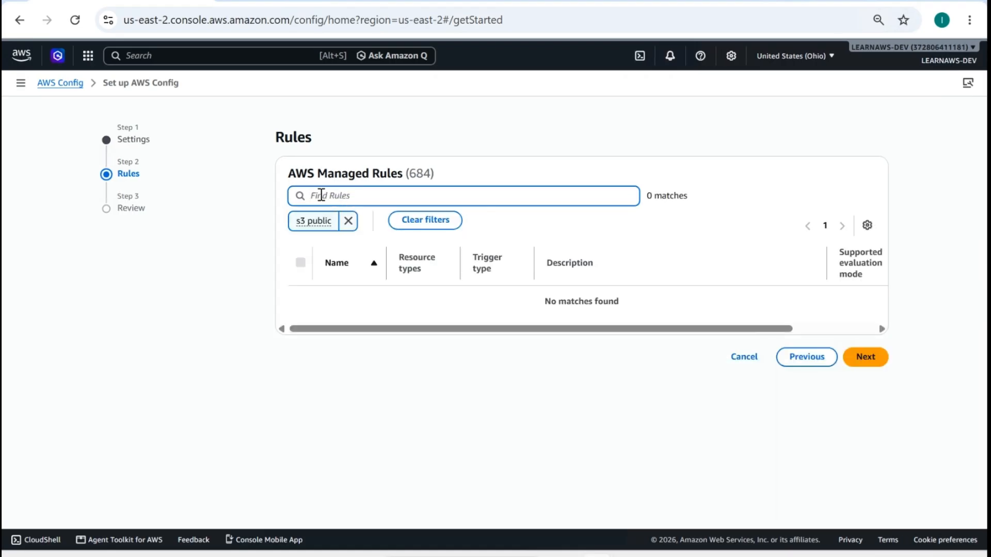
pyautogui.click(348, 221)
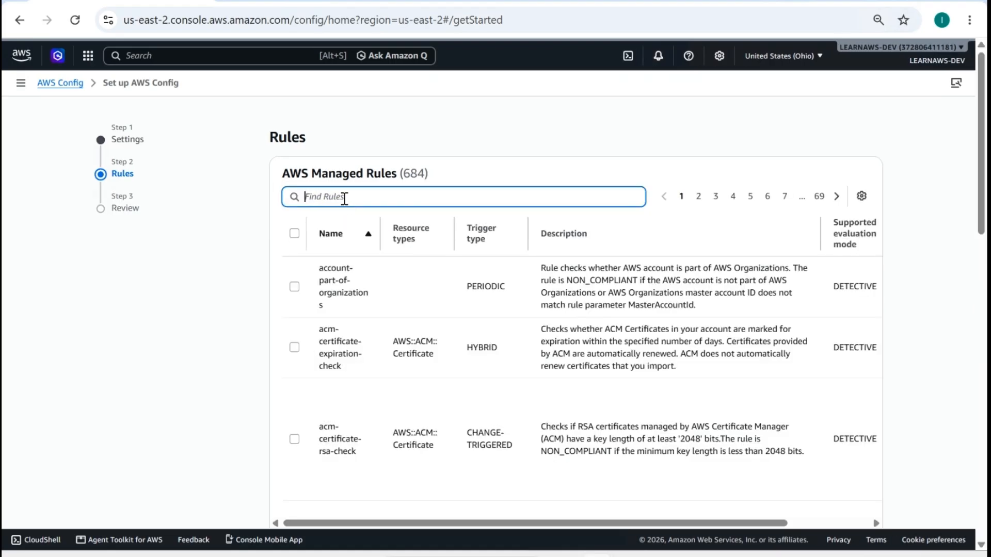
pyautogui.click(343, 198)
pyautogui.write('s3')
pyautogui.press('Return')
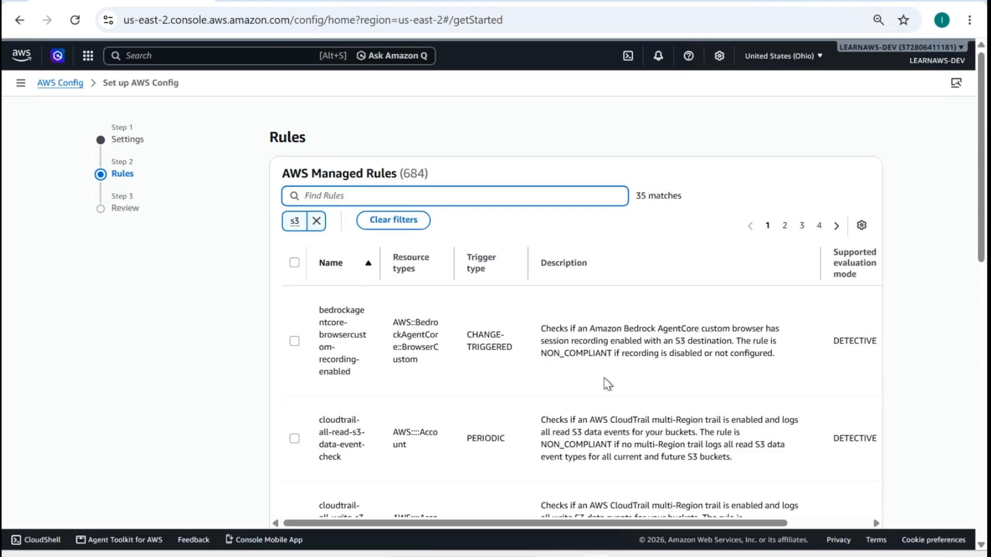
# Select cloudtrail-s3-bucket-access-logging and cloudtrail-s3-bucket-public-access-prohibited on the first page.
pyautogui.scroll(-5, 961, 240)
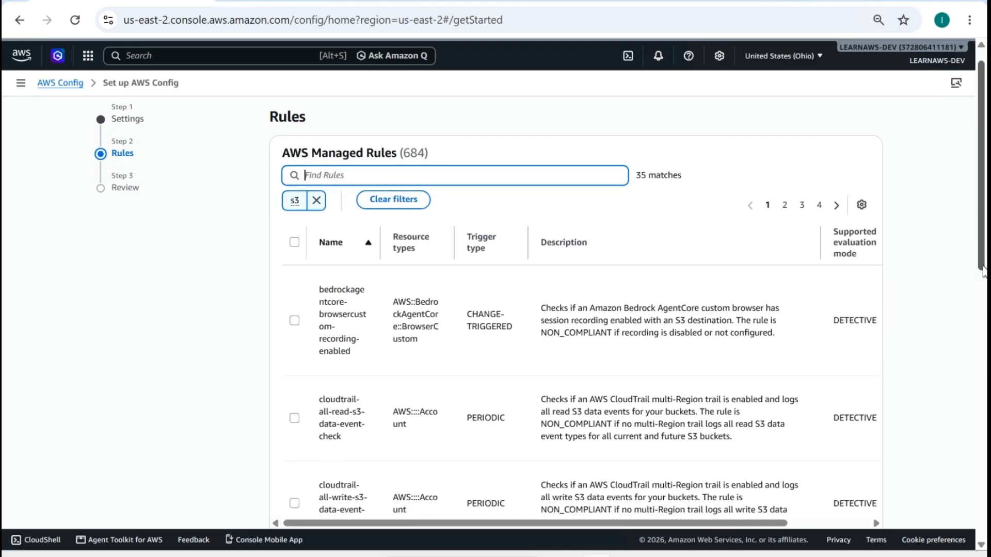
pyautogui.scroll(-1, 637, 307)
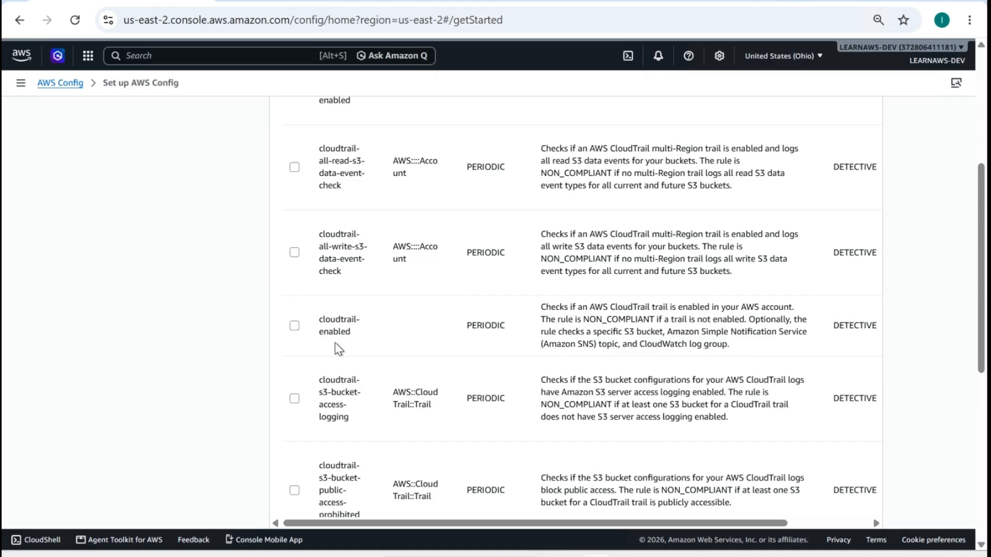
pyautogui.doubleClick(862, 326)
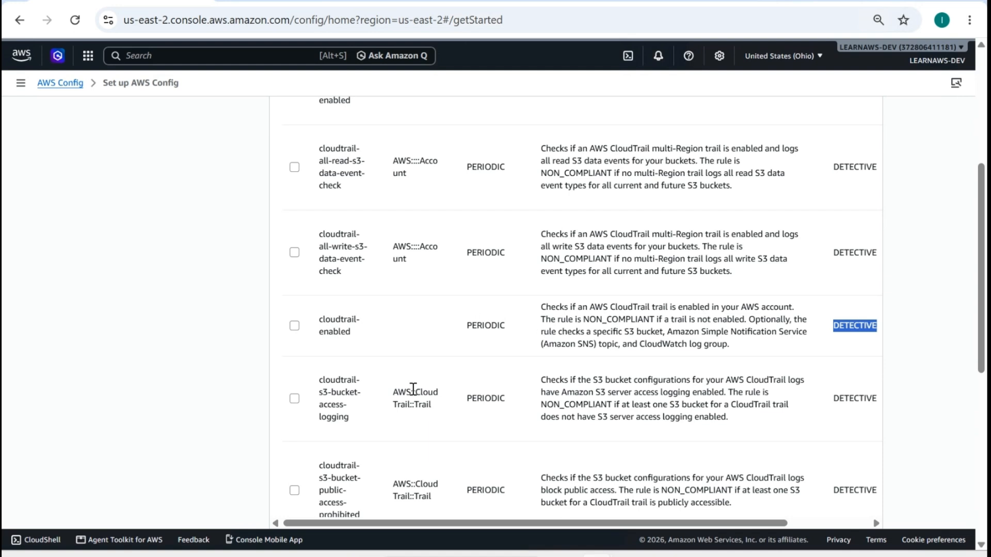
pyautogui.click(295, 399)
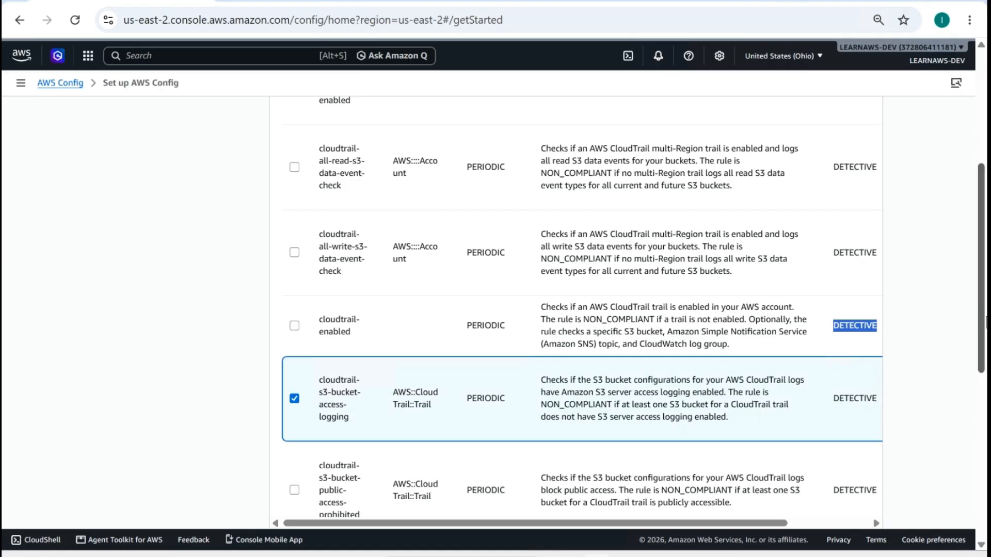
pyautogui.moveTo(981, 320); pyautogui.dragTo(981, 372)
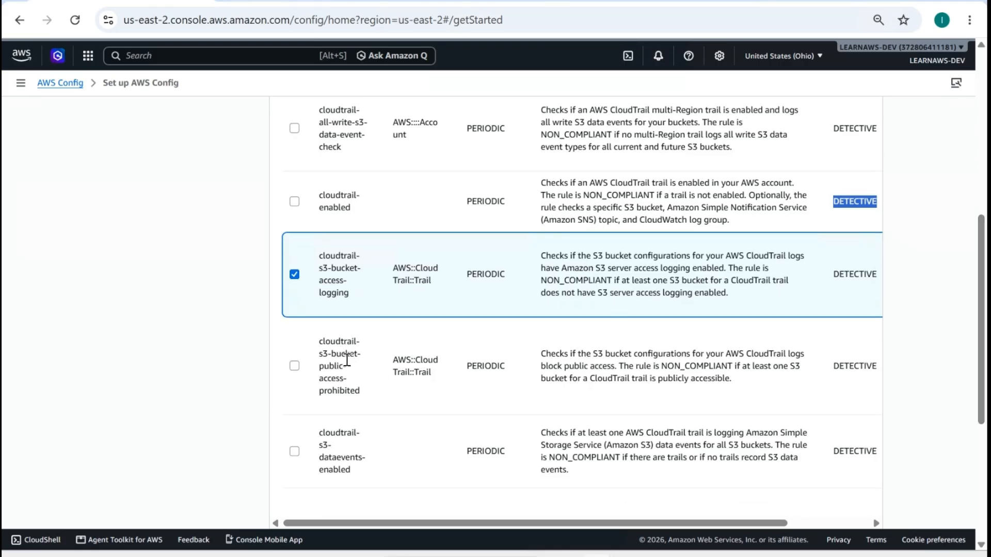
pyautogui.click(294, 366)
pyautogui.moveTo(982, 340); pyautogui.dragTo(986, 365)
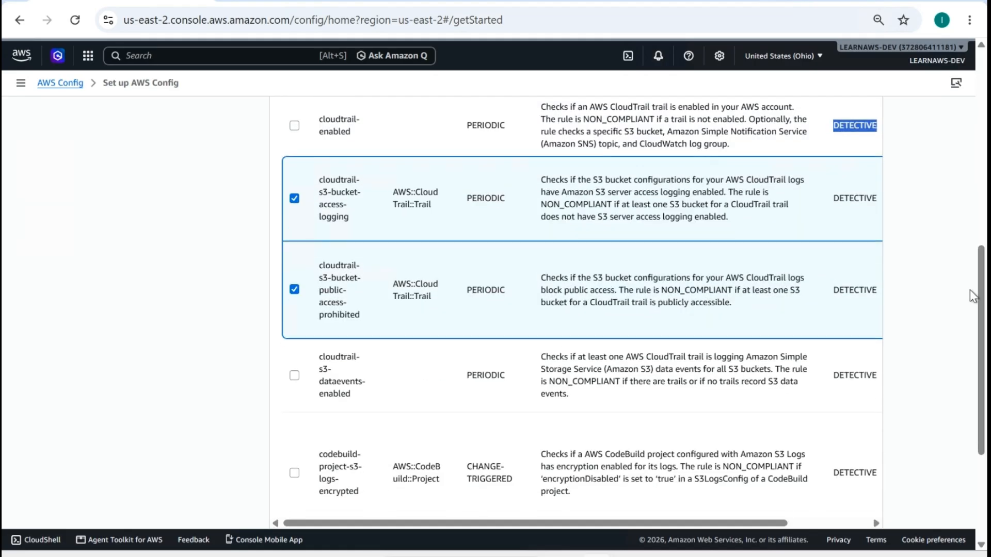
pyautogui.scroll(-4, 976, 407)
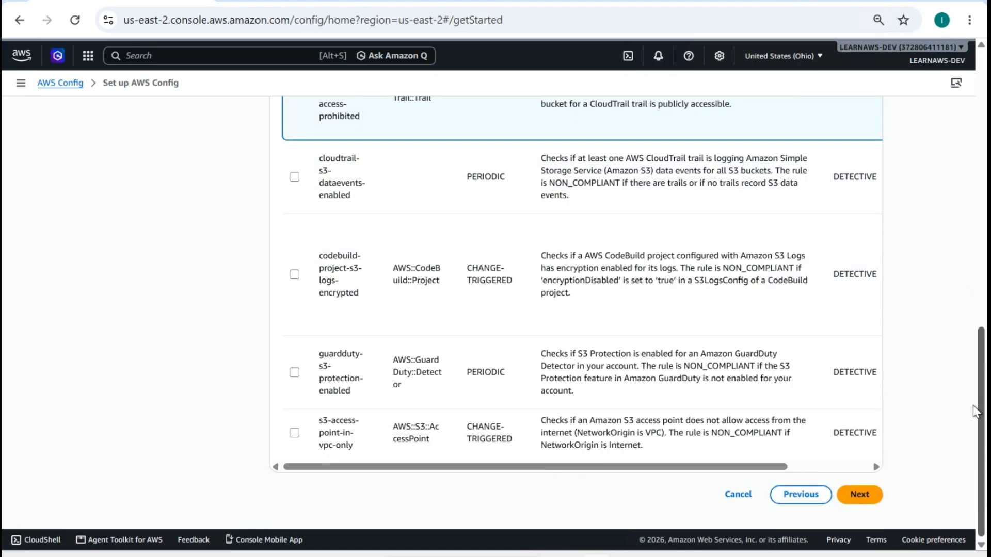
pyautogui.scroll(15, 950, 277)
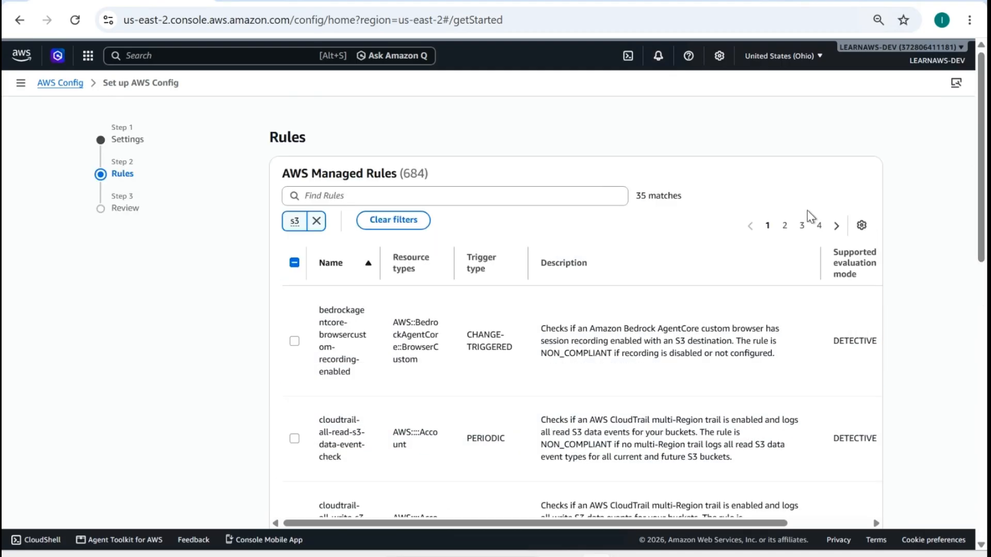
# On page 2, select s3-bucket-acl-prohibited, s3-bucket-default-lock-enabled and s3-bucket-logging-enabled.
pyautogui.click(785, 226)
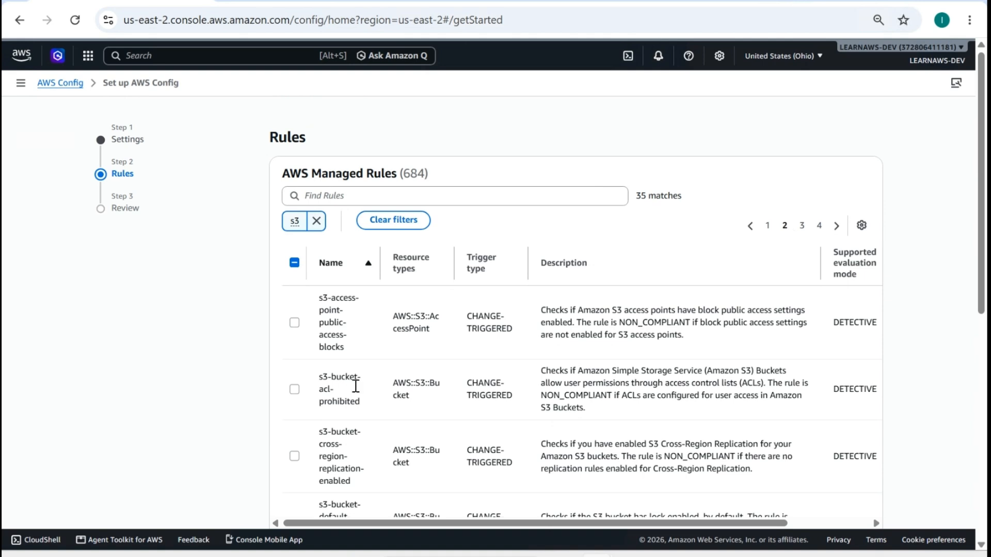
pyautogui.click(295, 390)
pyautogui.moveTo(981, 184); pyautogui.dragTo(985, 295)
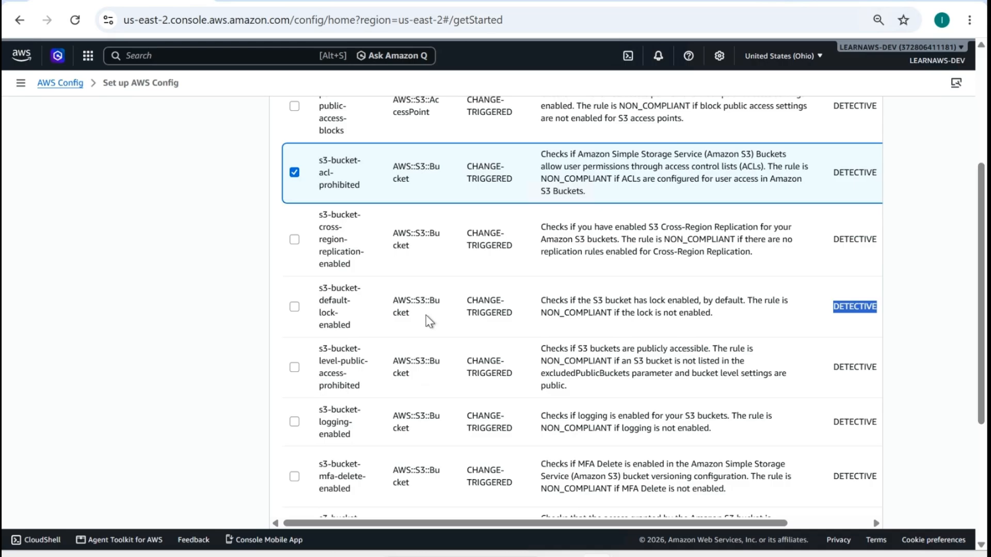
pyautogui.click(294, 308)
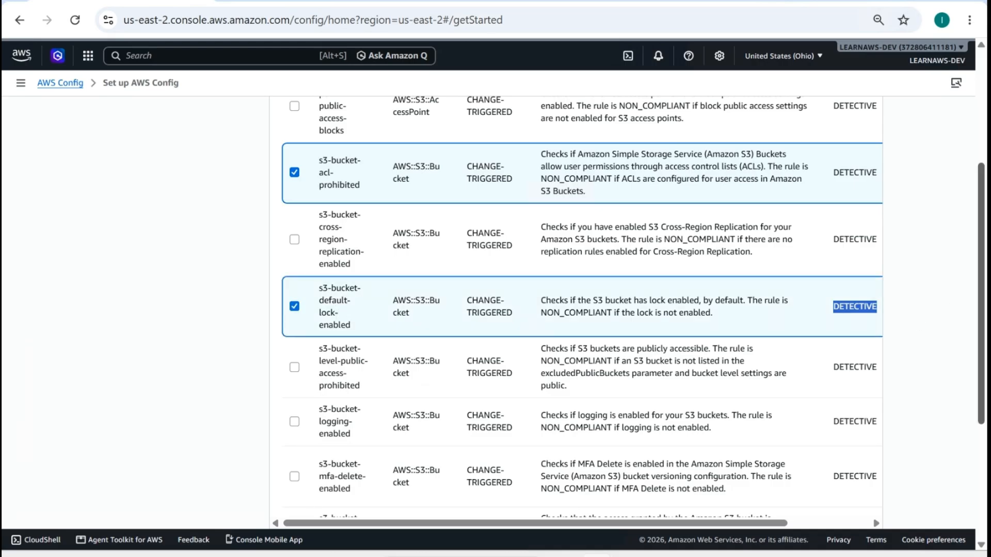
pyautogui.click(315, 418)
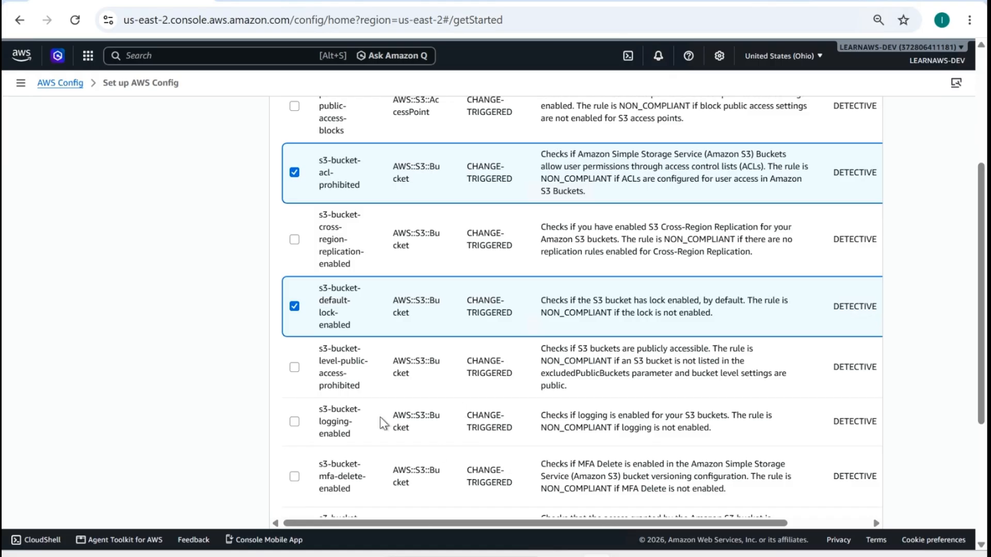
pyautogui.click(301, 425)
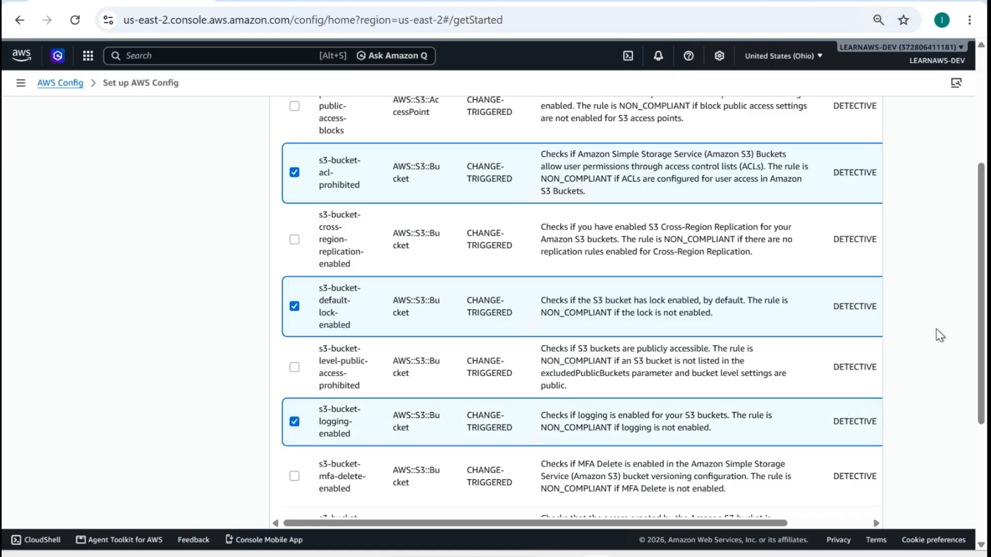
pyautogui.scroll(-3, 983, 386)
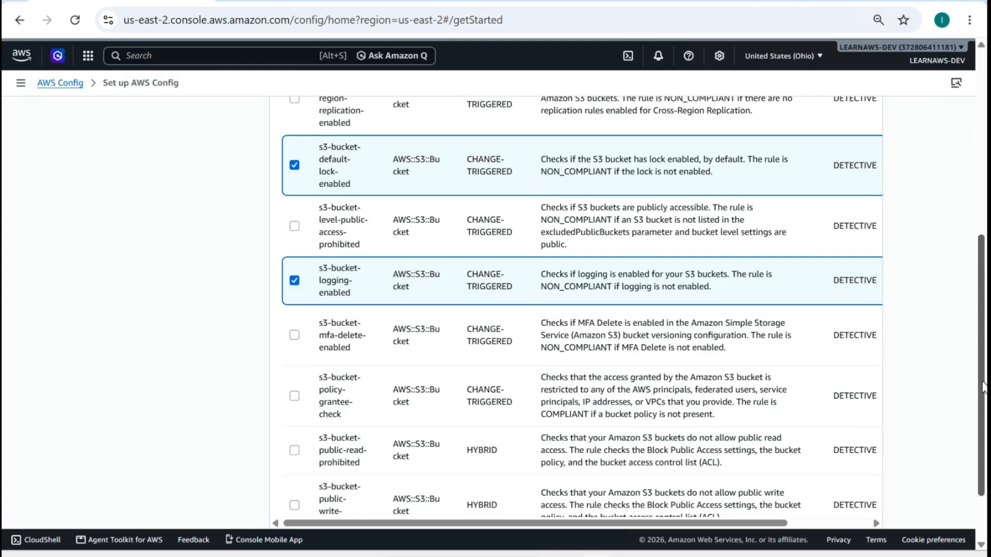
pyautogui.scroll(3, 576, 309)
pyautogui.scroll(-2, 576, 309)
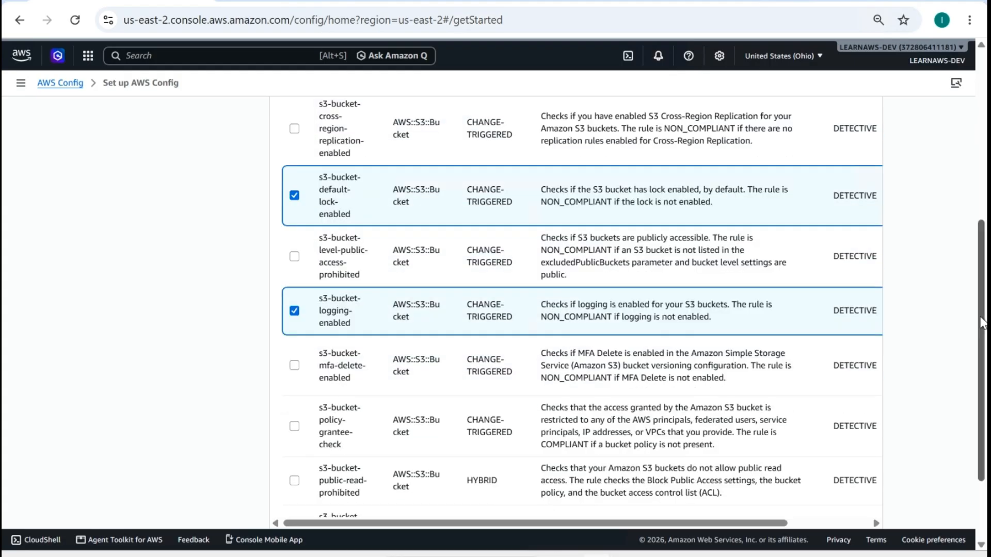
pyautogui.scroll(-2, 984, 376)
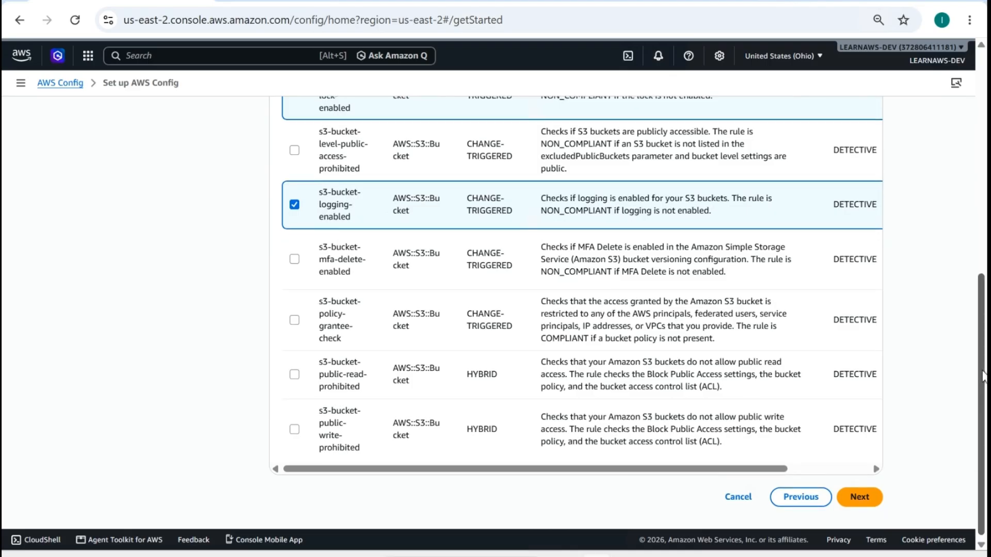
pyautogui.scroll(9, 966, 248)
# On page 3, select the s3-bucket-versioning-enabled rule.
pyautogui.click(802, 226)
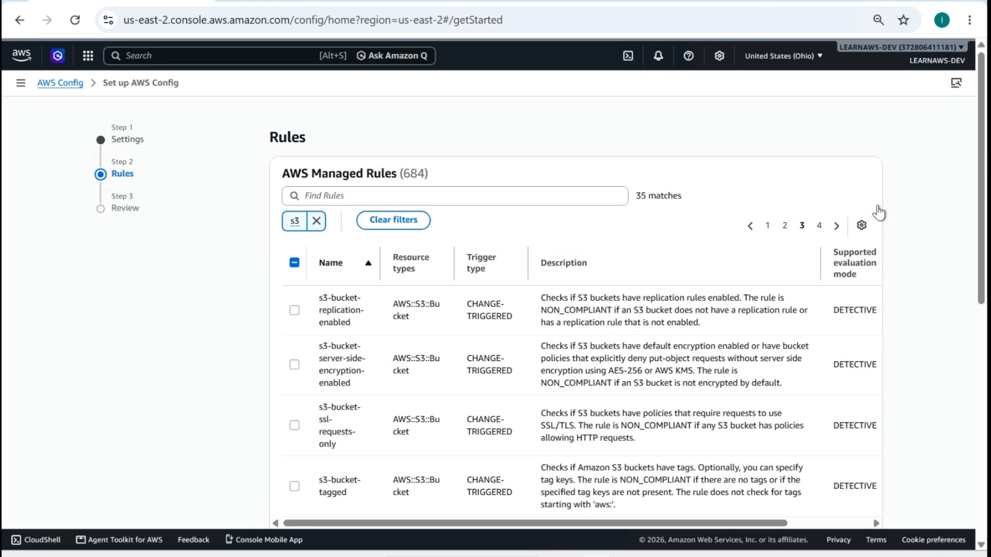
pyautogui.moveTo(977, 146); pyautogui.dragTo(985, 256)
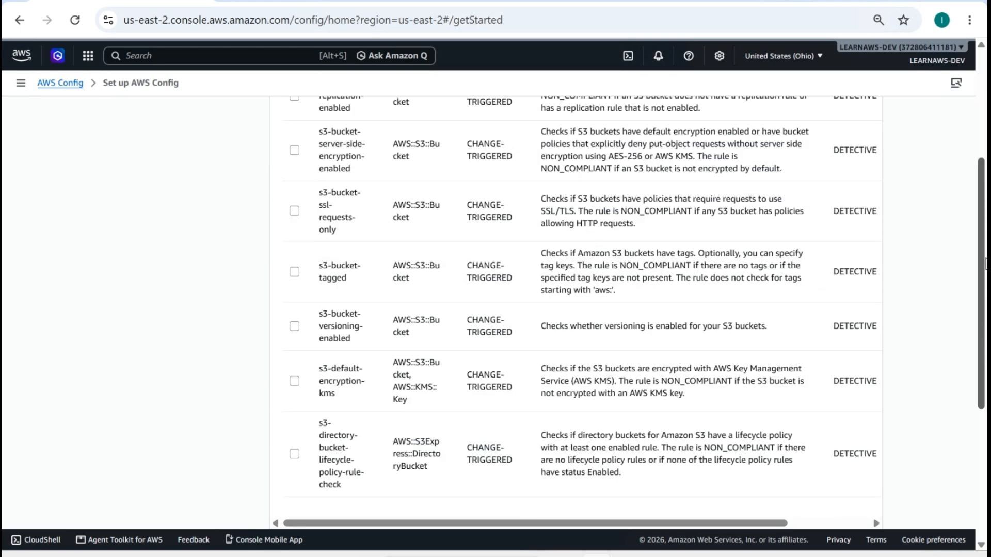
pyautogui.scroll(-1, 984, 264)
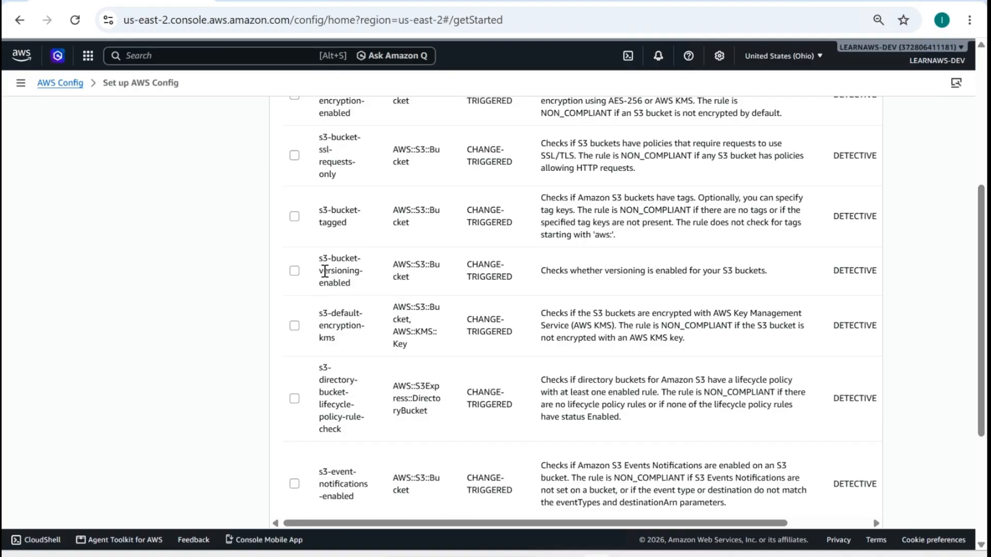
pyautogui.click(294, 272)
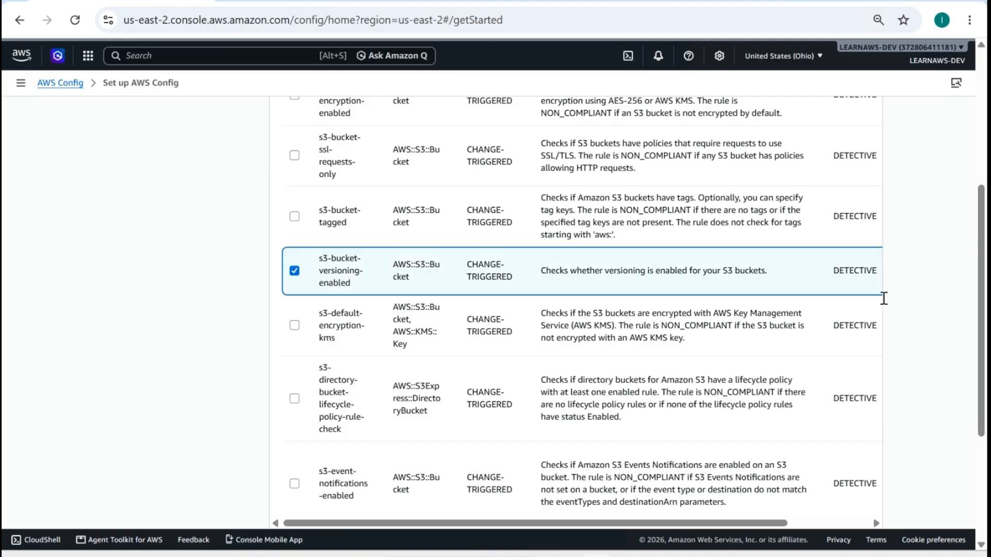
pyautogui.moveTo(982, 306); pyautogui.dragTo(985, 414)
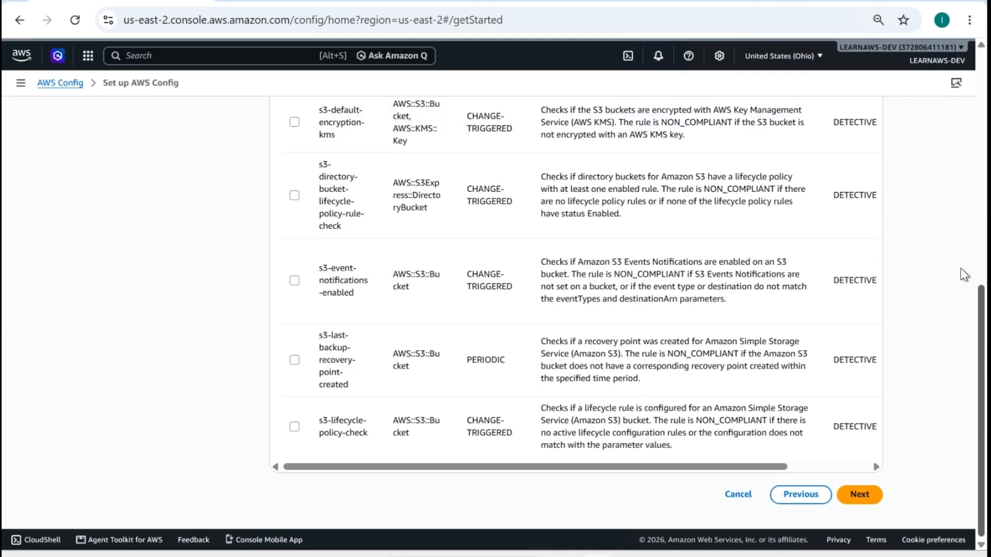
pyautogui.scroll(10, 966, 117)
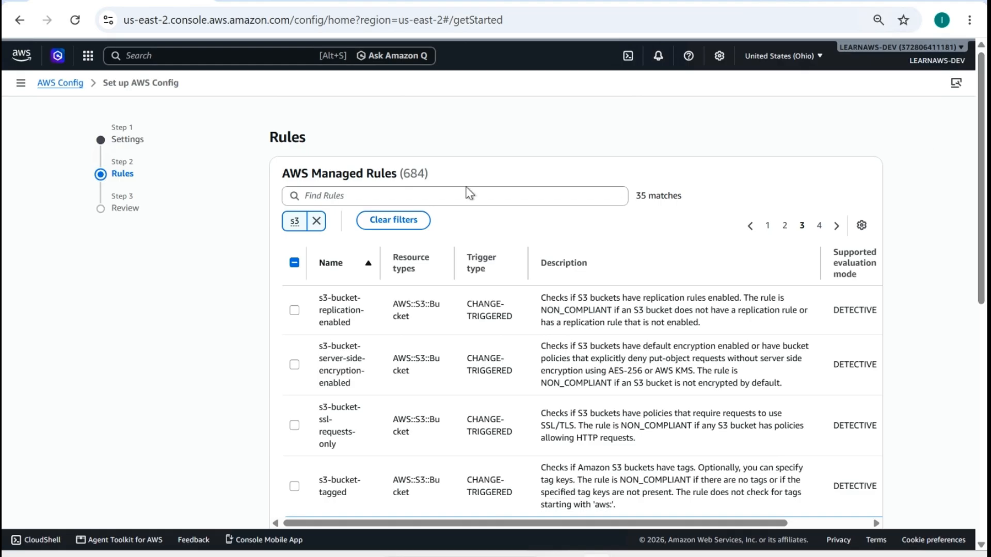
# Swap the s3 filter for a Security Group label search, add vpc-sg-open-only-to-authorized-ports, and continue to Review.
pyautogui.click(317, 221)
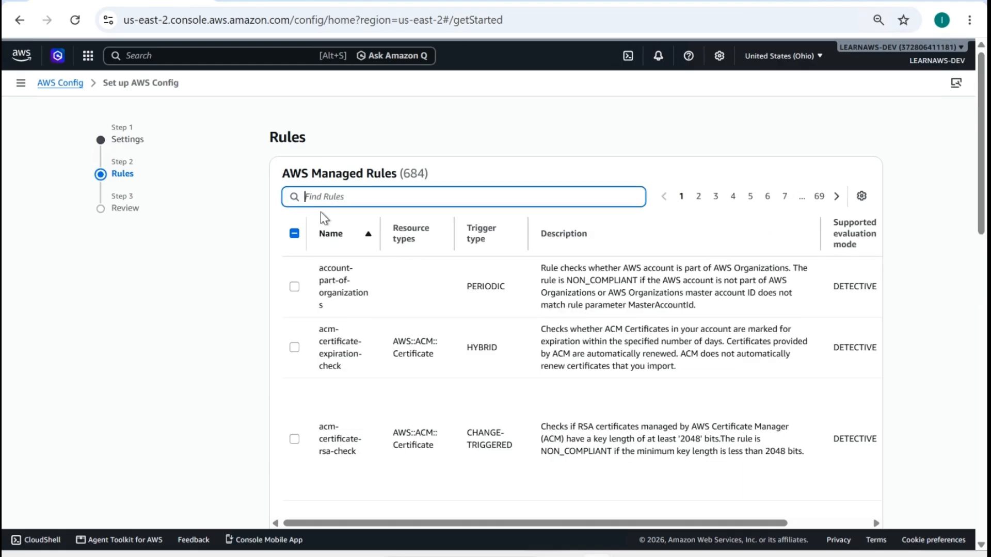
pyautogui.click(323, 200)
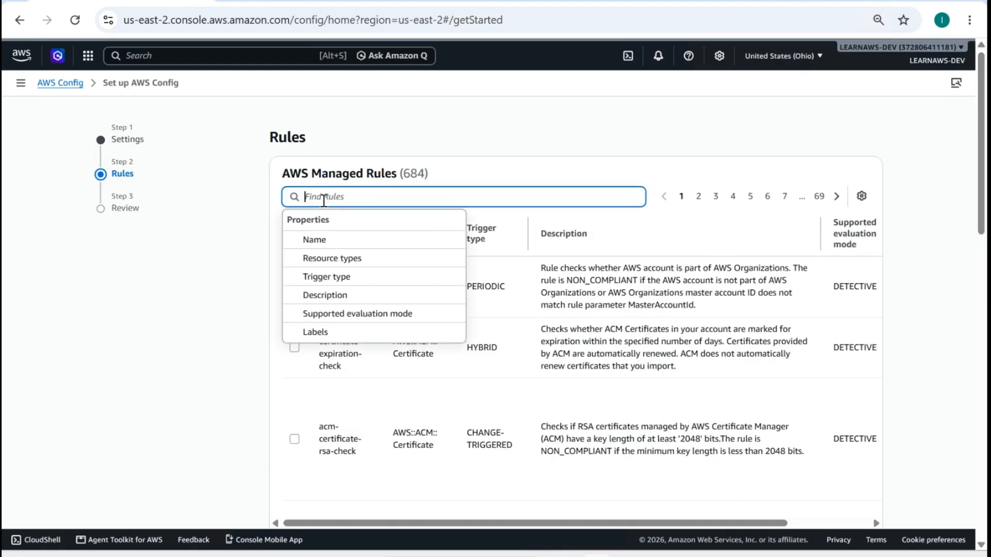
pyautogui.write('ec2')
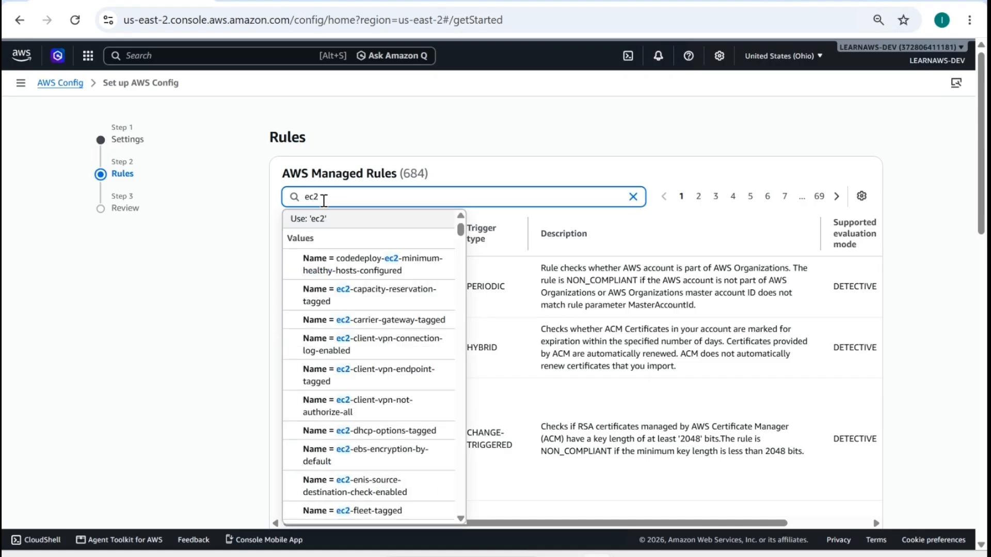
pyautogui.write(' security group')
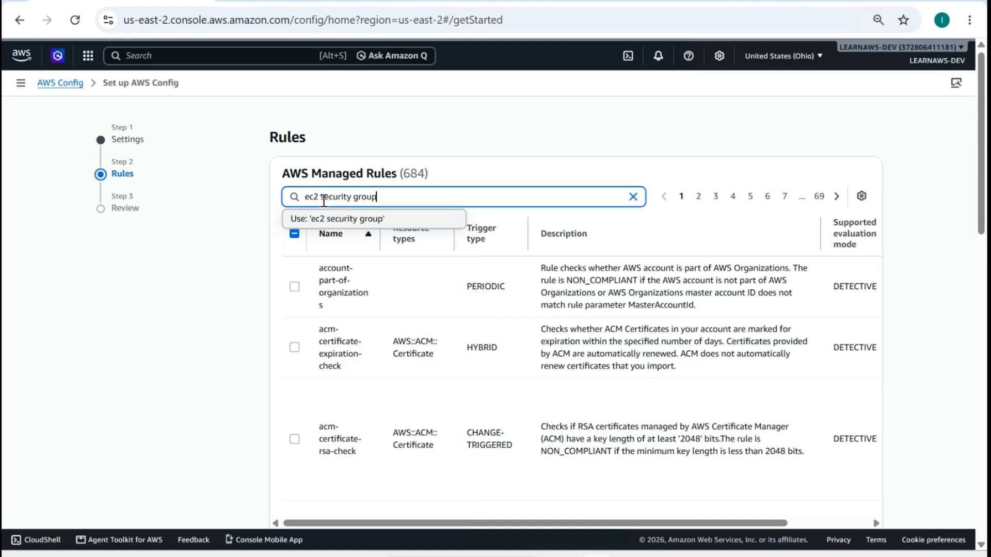
pyautogui.press('Return')
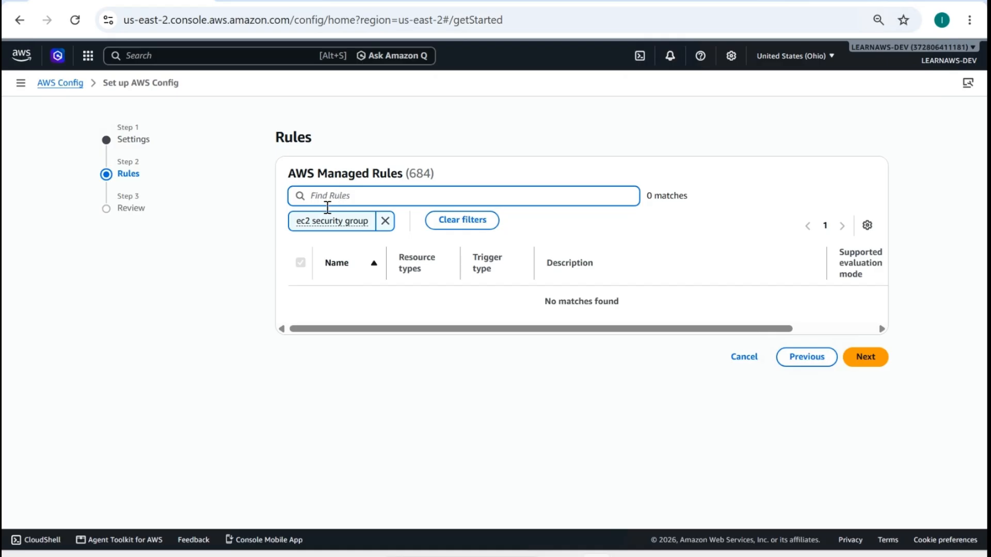
pyautogui.click(384, 221)
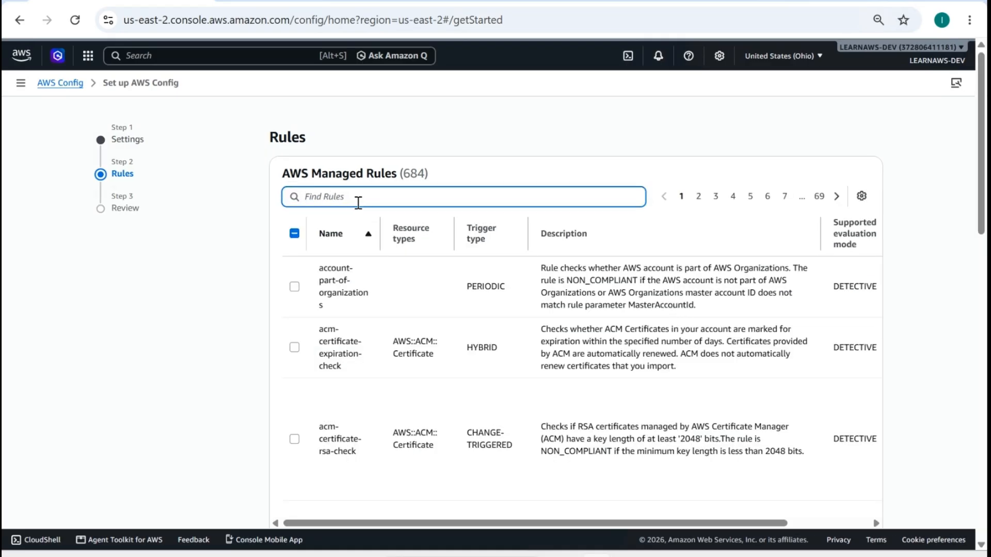
pyautogui.click(359, 202)
pyautogui.write('security group')
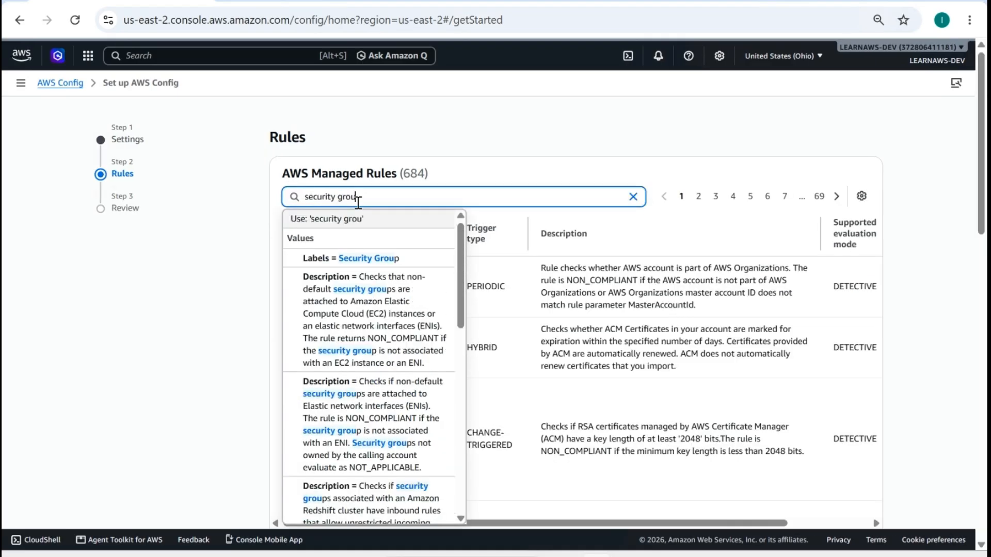
pyautogui.click(316, 259)
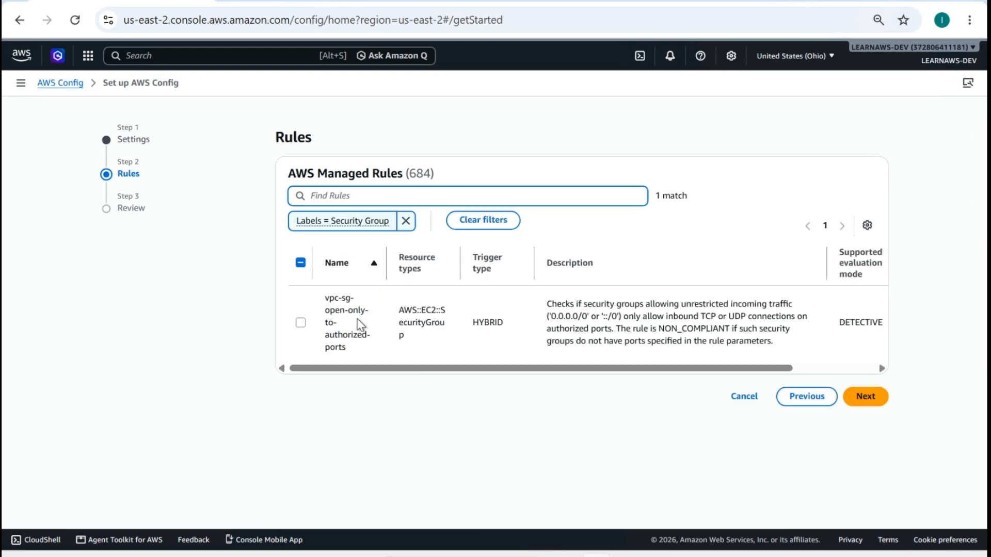
pyautogui.click(300, 323)
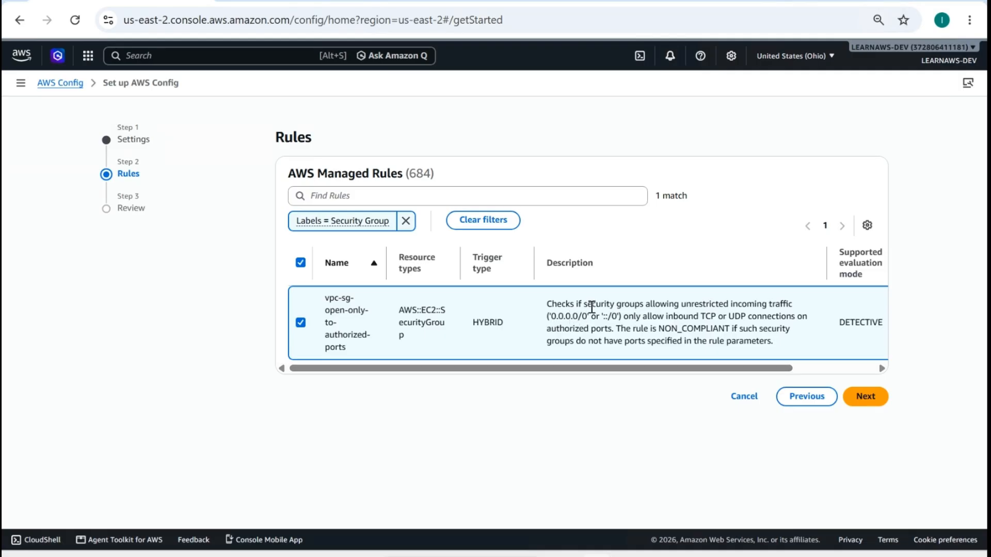
pyautogui.click(879, 399)
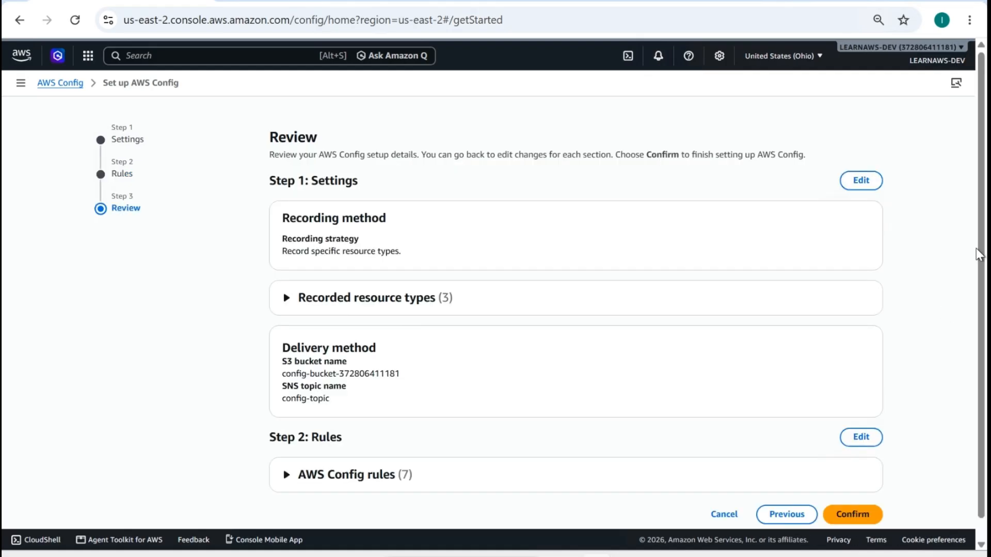
# Check the 7 chosen rules, the S3 bucket and config-topic delivery settings, then confirm the setup.
pyautogui.click(290, 474)
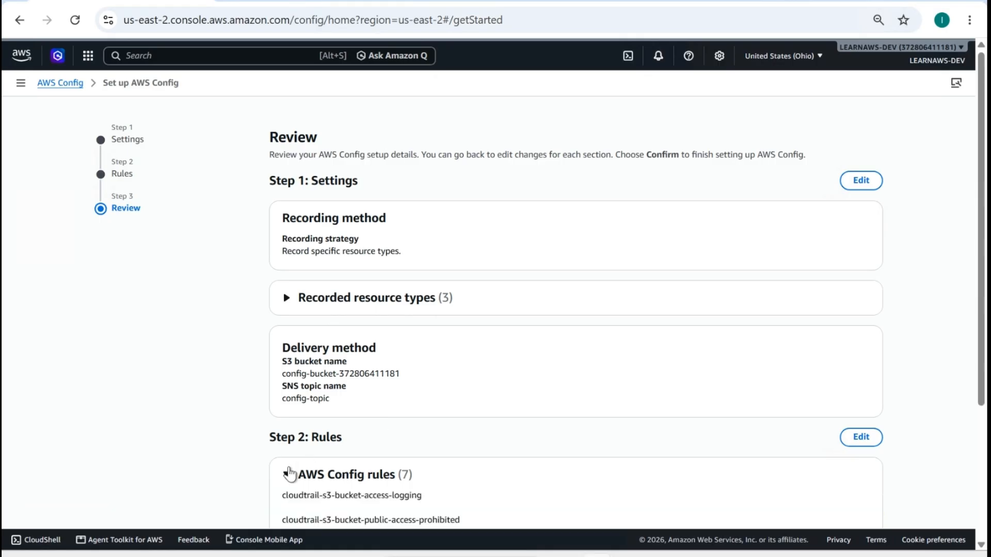
pyautogui.scroll(-3, 983, 253)
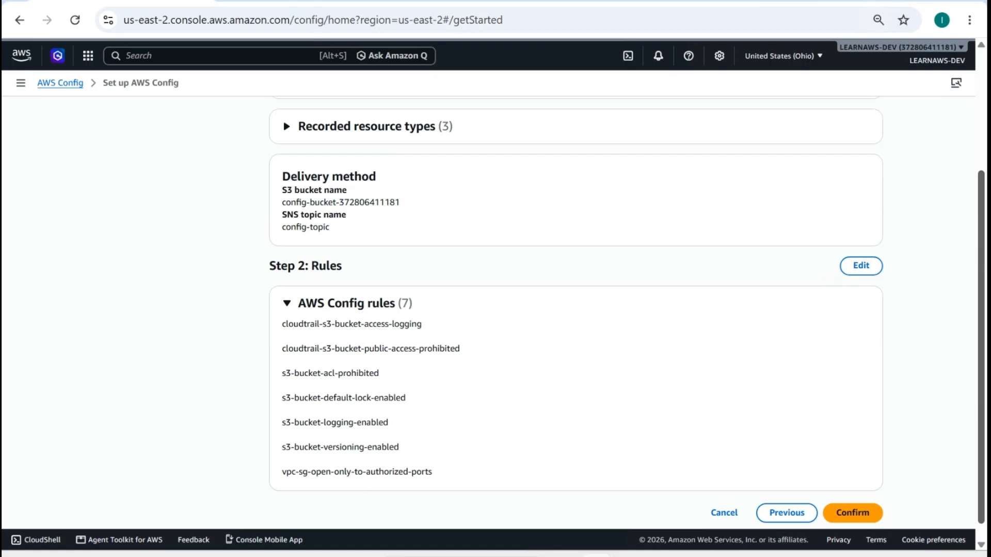
pyautogui.scroll(4, 575, 310)
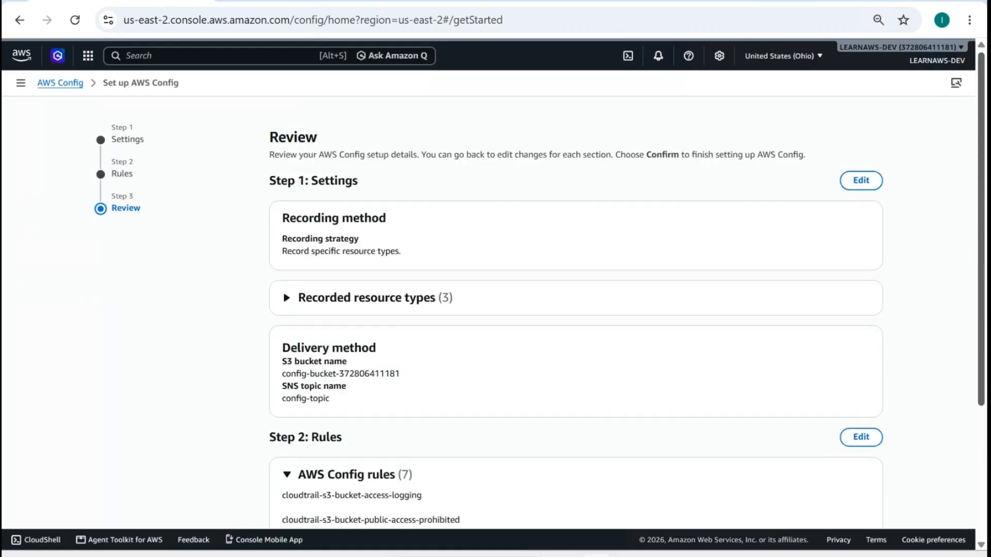
pyautogui.moveTo(408, 375); pyautogui.dragTo(271, 362)
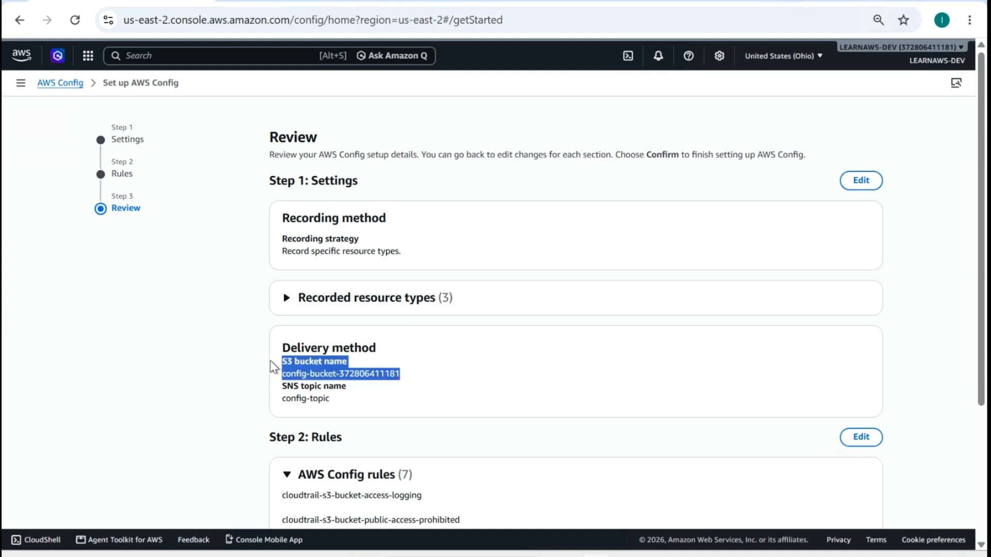
pyautogui.moveTo(329, 400); pyautogui.dragTo(274, 395)
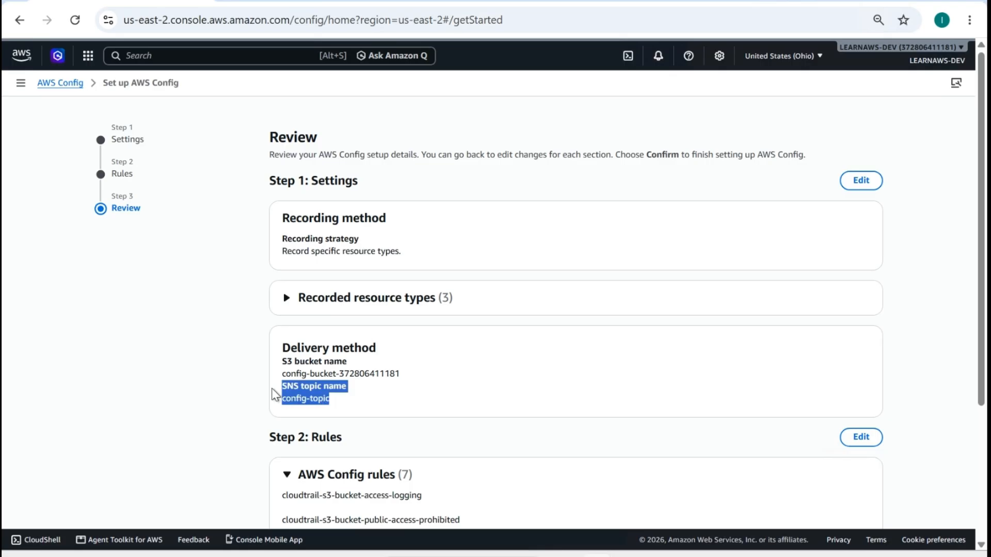
pyautogui.moveTo(272, 390); pyautogui.dragTo(281, 403)
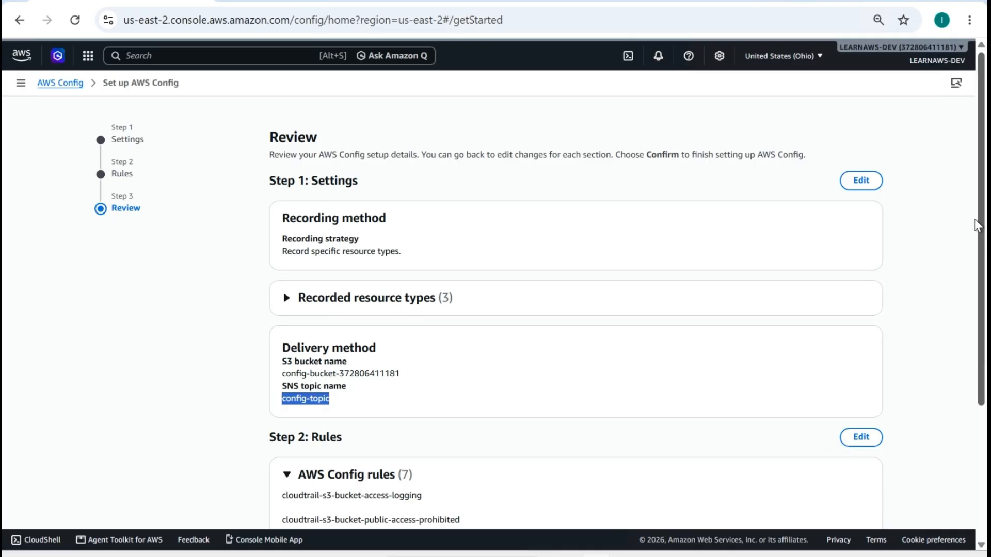
pyautogui.scroll(-3, 977, 226)
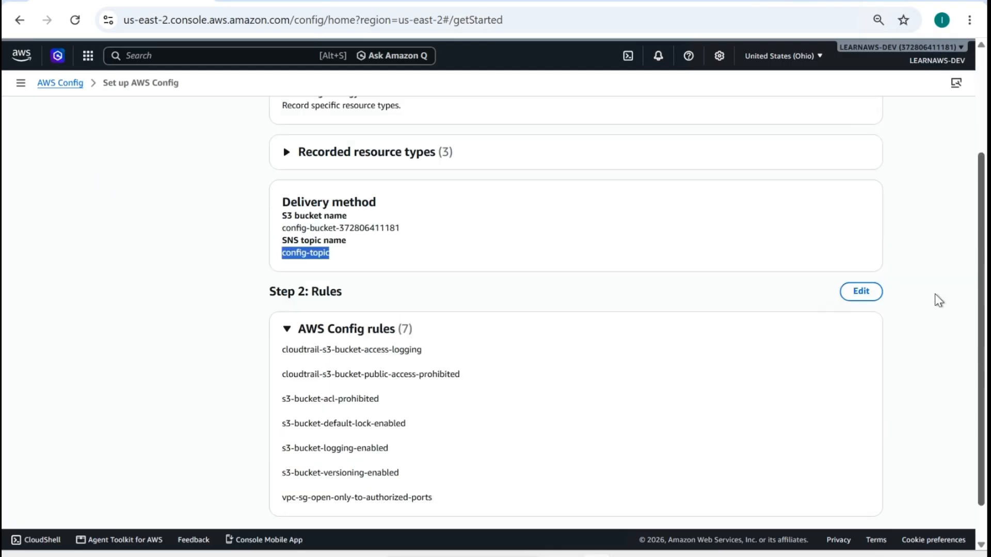
pyautogui.scroll(-1, 864, 423)
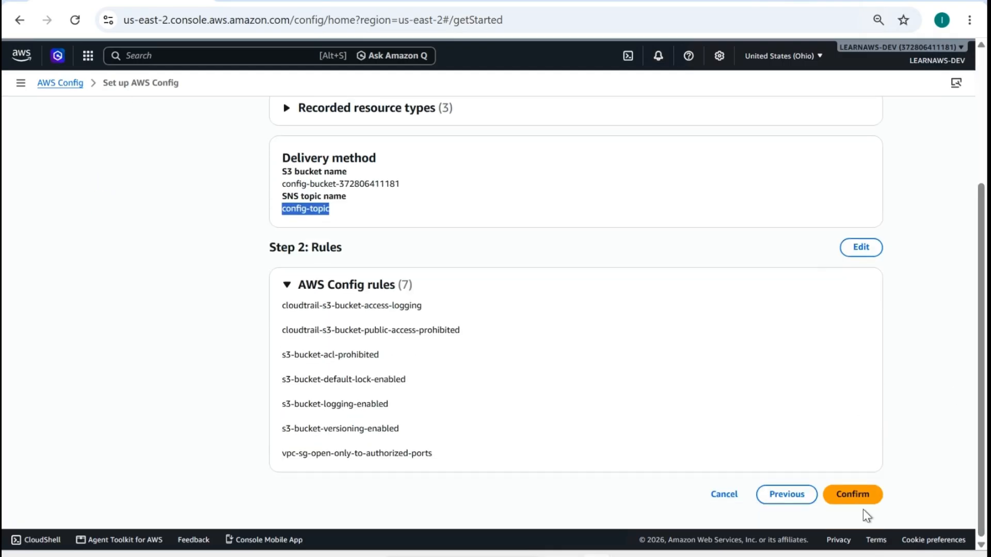
pyautogui.click(853, 494)
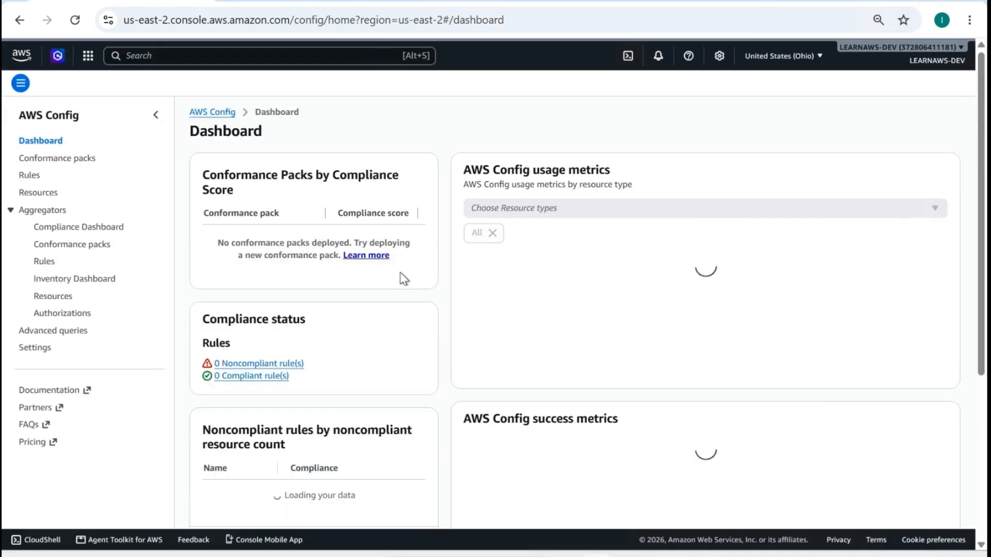
# Scroll through the Config Dashboard widgets, then view the aggregator's Resources list.
pyautogui.scroll(-5, 403, 279)
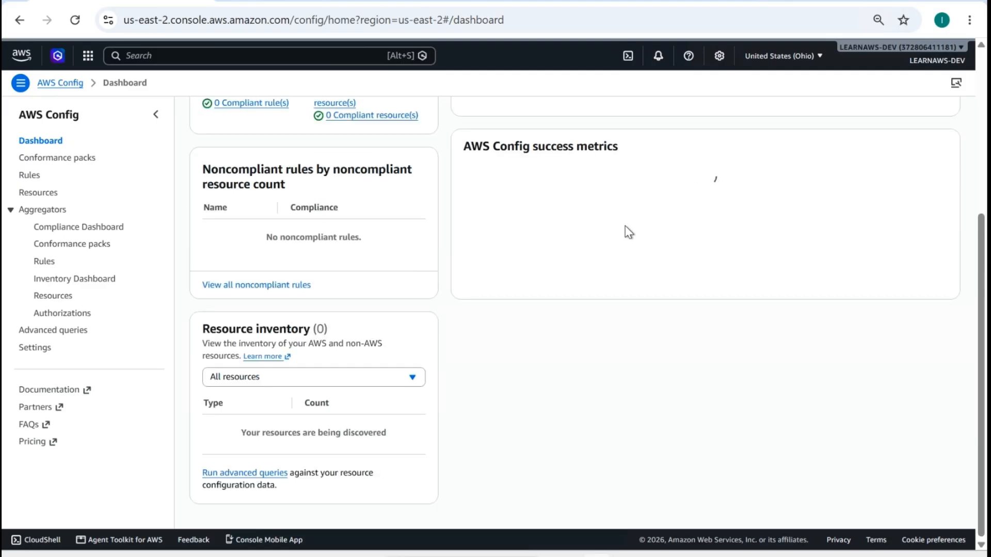
pyautogui.moveTo(979, 285); pyautogui.dragTo(977, 197)
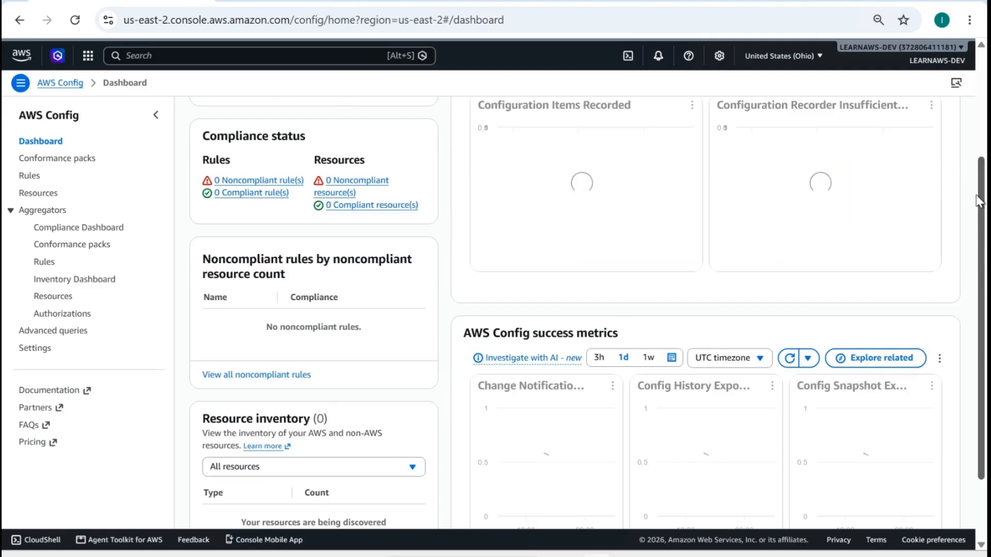
pyautogui.scroll(1, 979, 200)
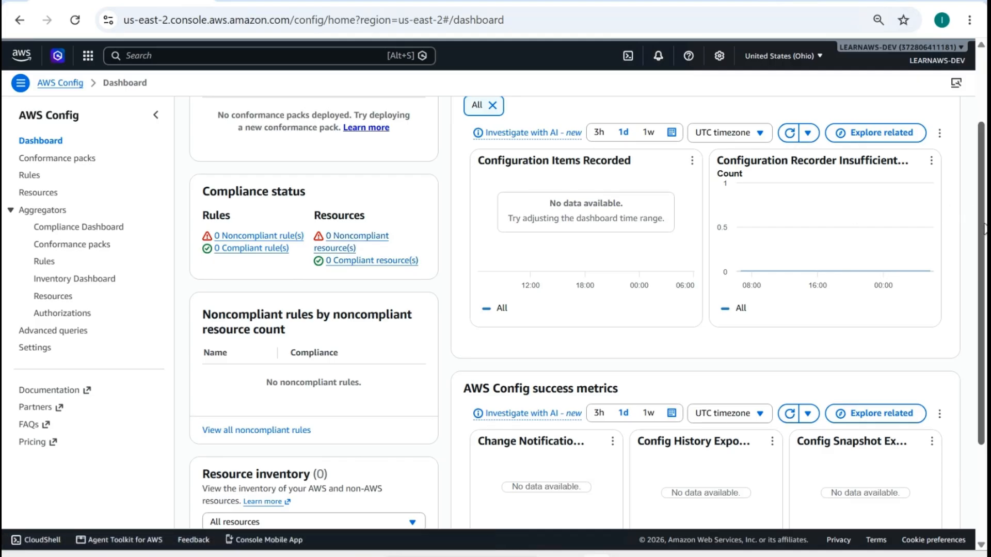
pyautogui.moveTo(984, 230); pyautogui.dragTo(984, 140)
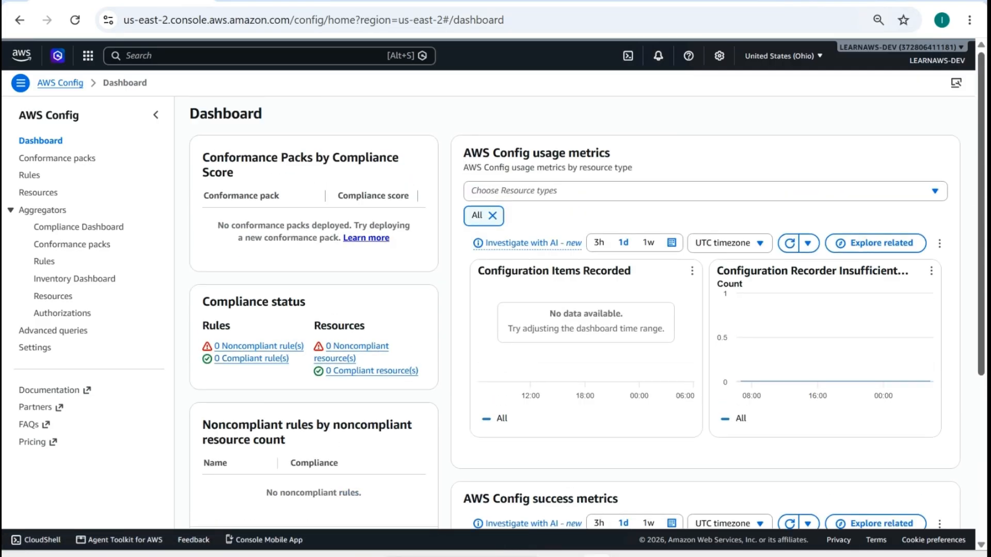
pyautogui.scroll(-5, 587, 290)
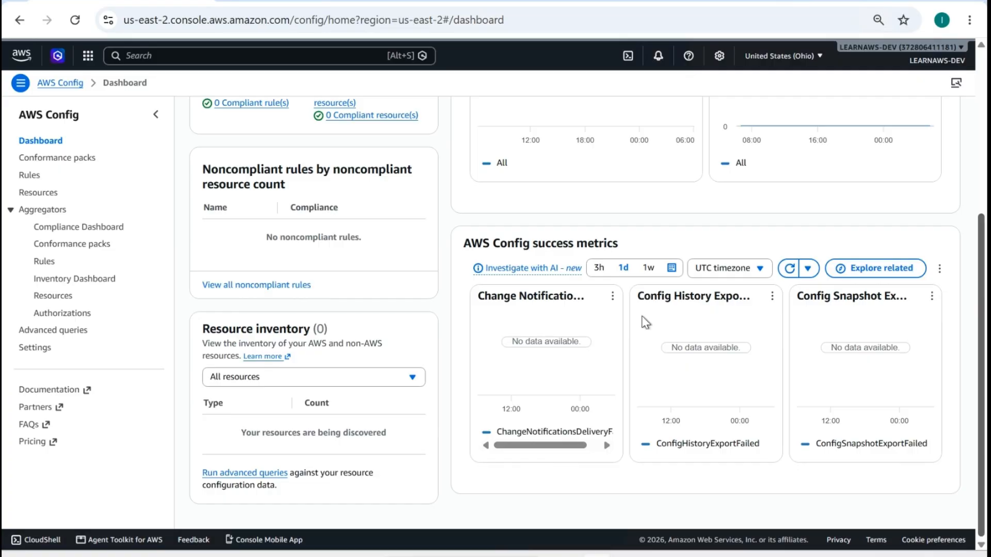
pyautogui.click(62, 299)
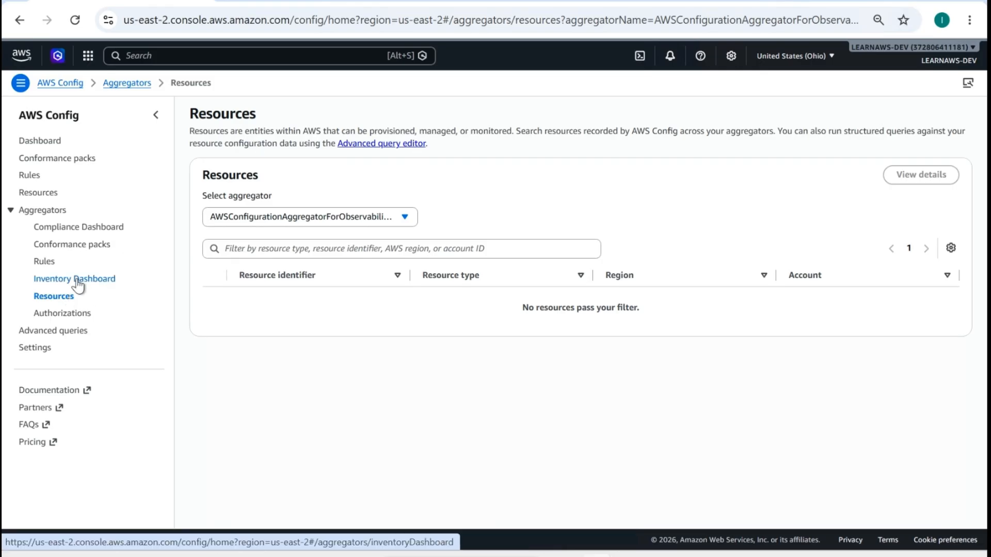
# Show the Rules list and widen the Name and Detective compliance columns to read full noncompliant counts.
pyautogui.click(30, 177)
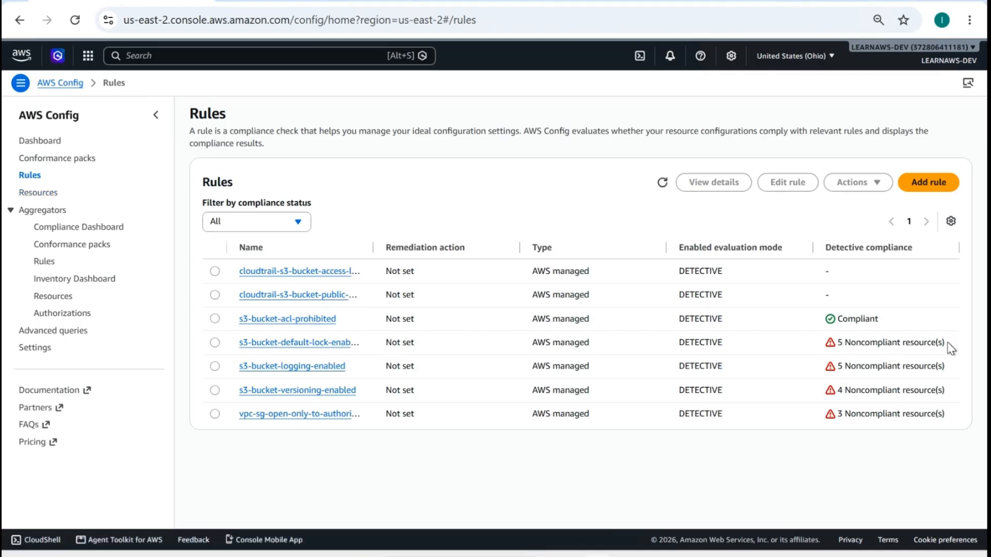
pyautogui.tripleClick(871, 348)
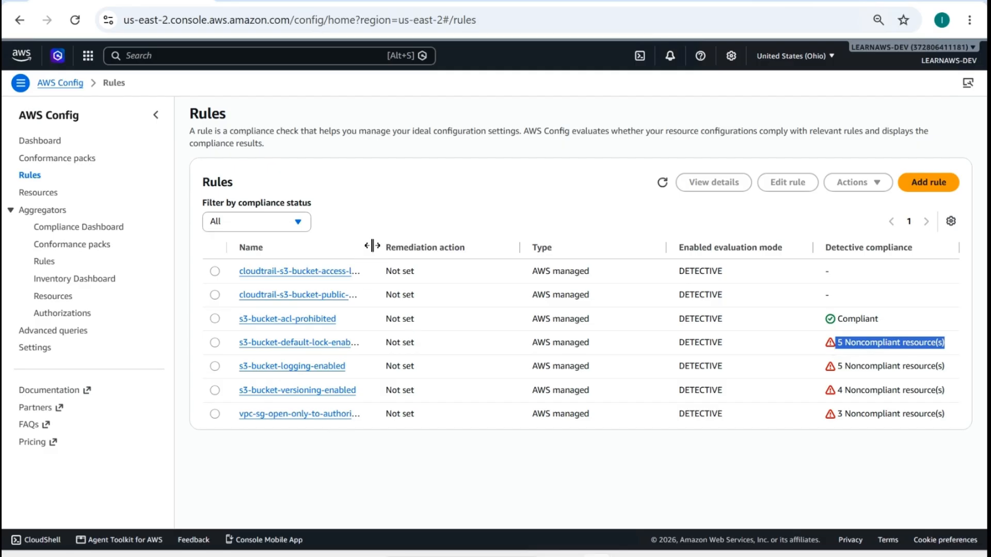
pyautogui.moveTo(372, 246); pyautogui.dragTo(444, 246)
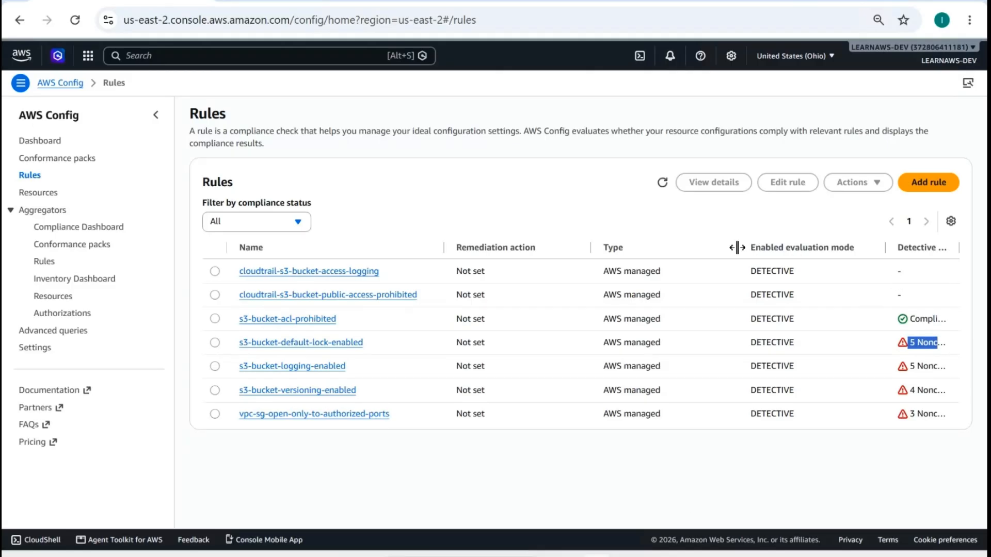
pyautogui.moveTo(737, 249); pyautogui.dragTo(556, 248)
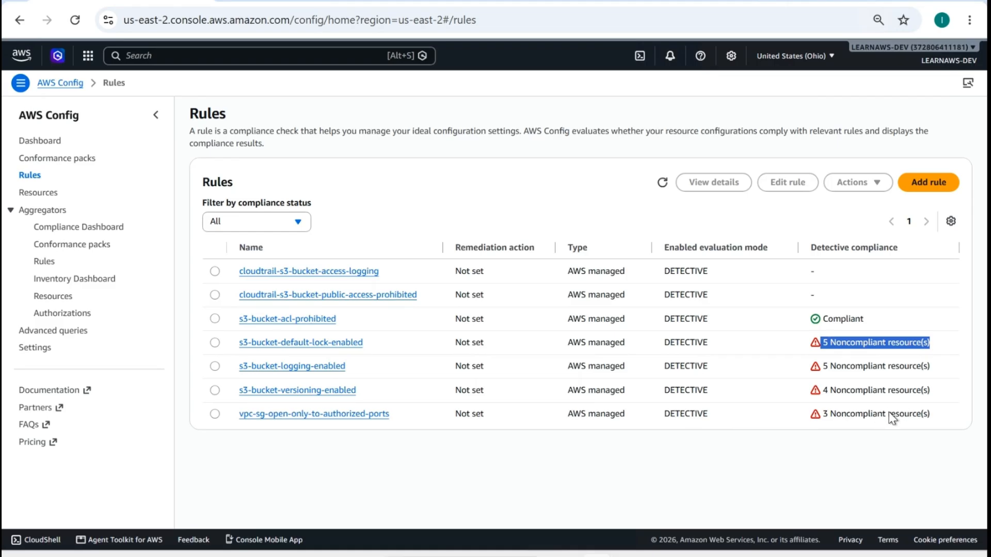
pyautogui.moveTo(934, 413); pyautogui.dragTo(817, 416)
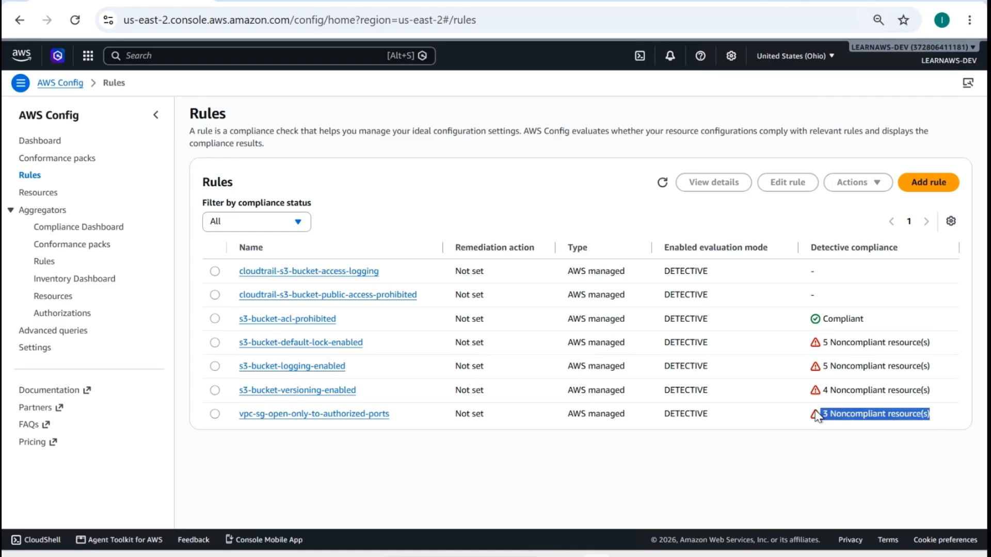
# Open the vpc-sg-open-only-to-authorized-ports rule and read its authorized TCP ports parameter (443,1020).
pyautogui.click(364, 417)
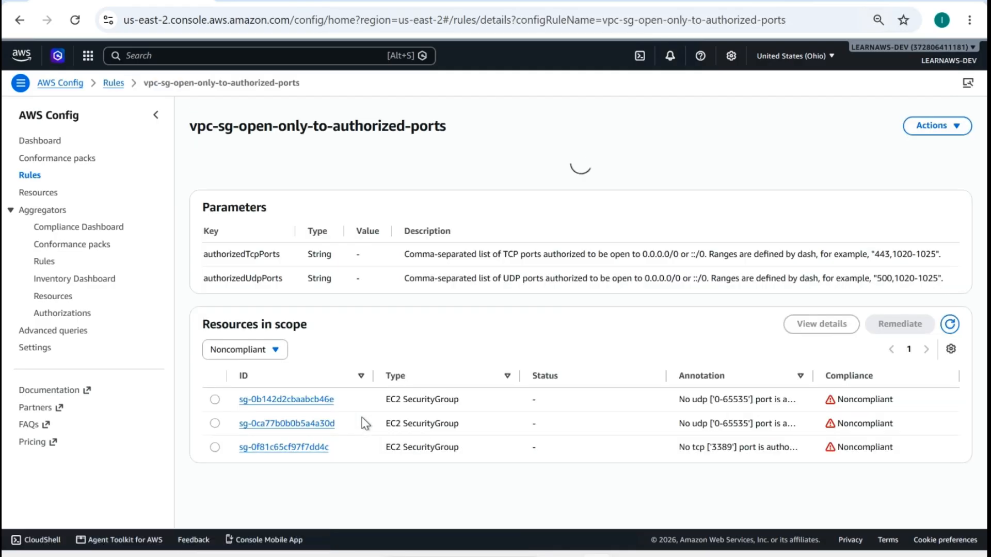
pyautogui.moveTo(978, 321); pyautogui.dragTo(986, 455)
pyautogui.moveTo(646, 380); pyautogui.dragTo(634, 380)
pyautogui.moveTo(835, 370); pyautogui.dragTo(881, 375)
pyautogui.doubleClick(881, 375)
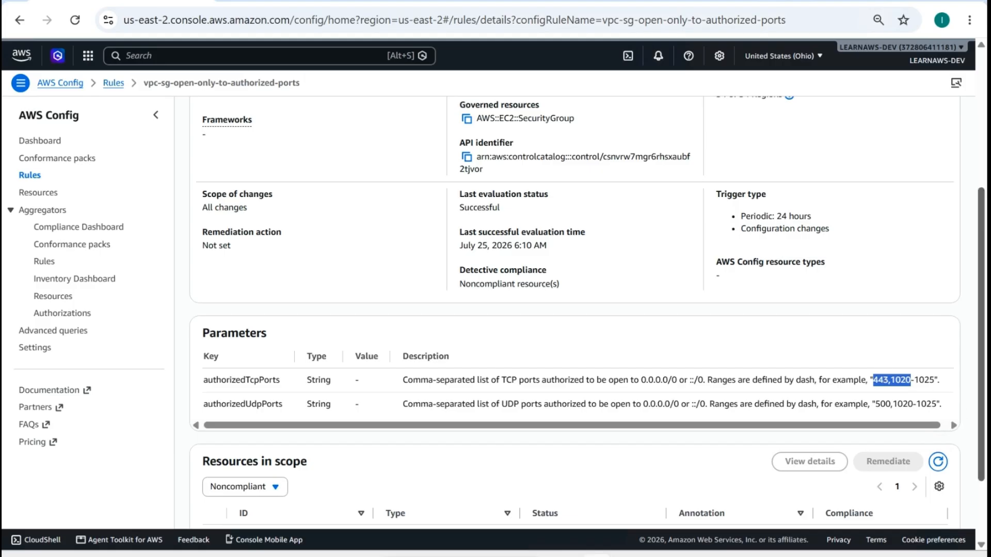
pyautogui.scroll(-2, 977, 309)
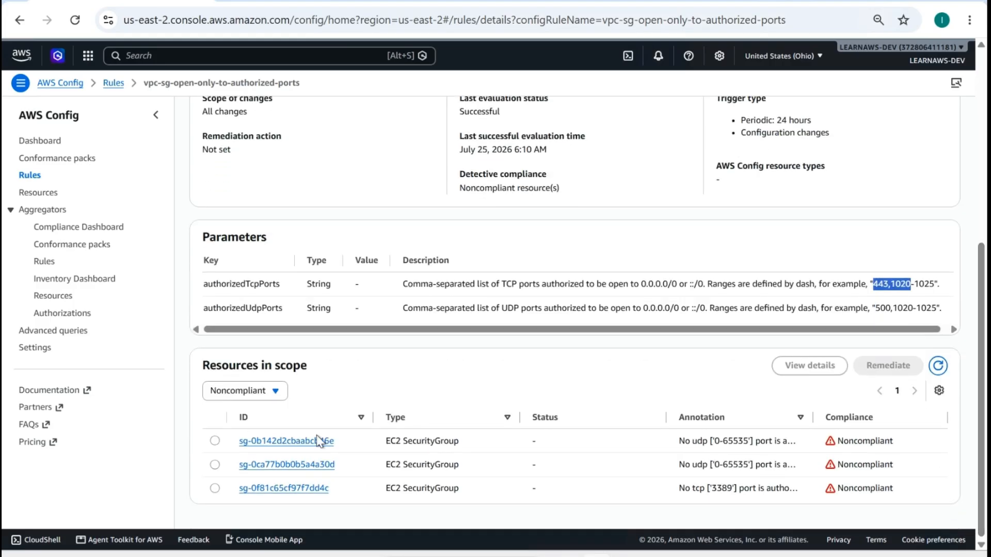
# Inspect noncompliant security group sg-0b142d2cbaabcb46e, then return to the port rule's details.
pyautogui.click(215, 441)
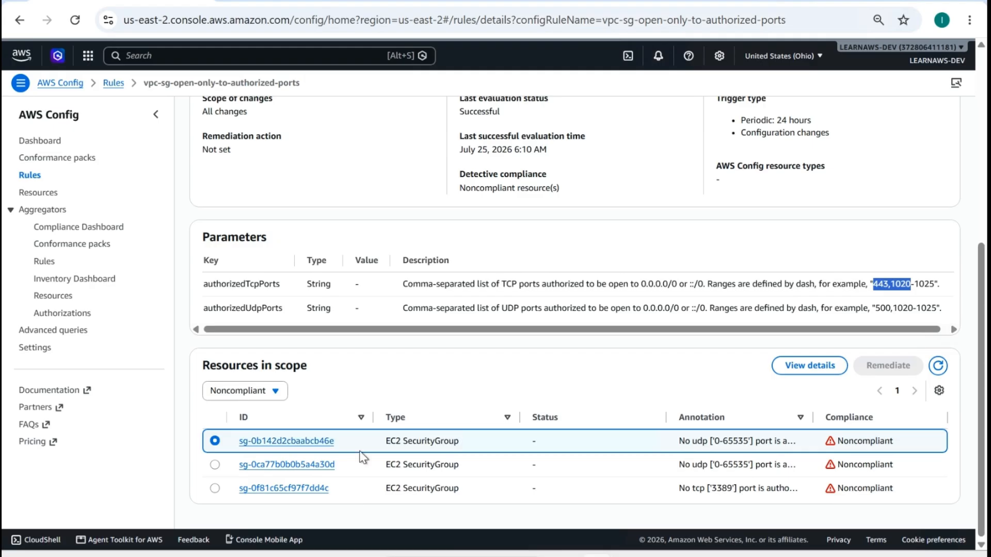
pyautogui.click(806, 367)
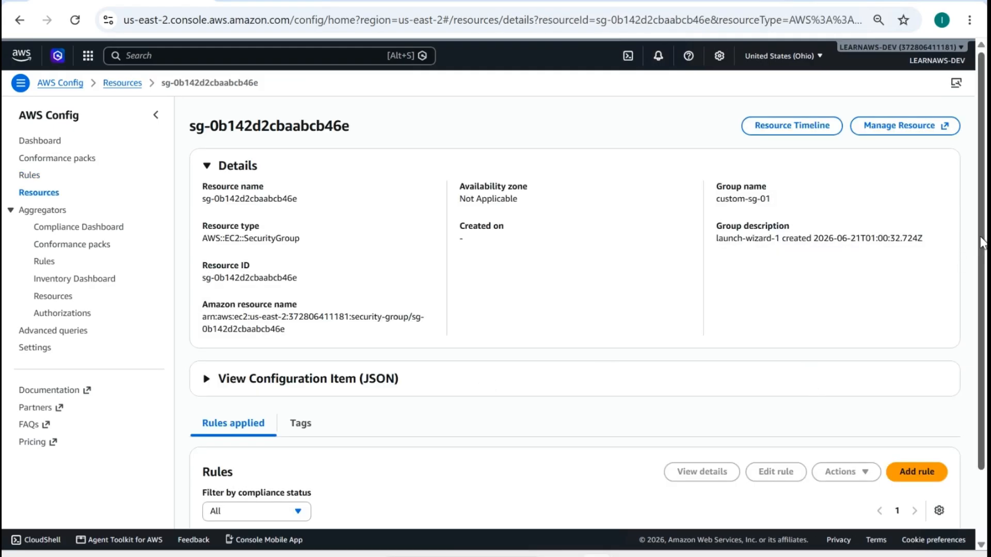
pyautogui.scroll(-2, 982, 243)
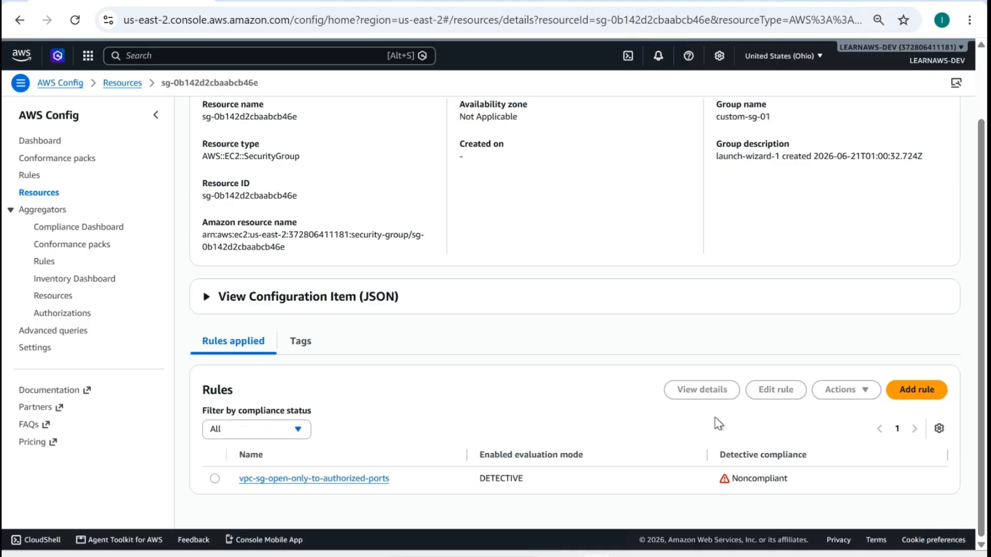
pyautogui.click(215, 479)
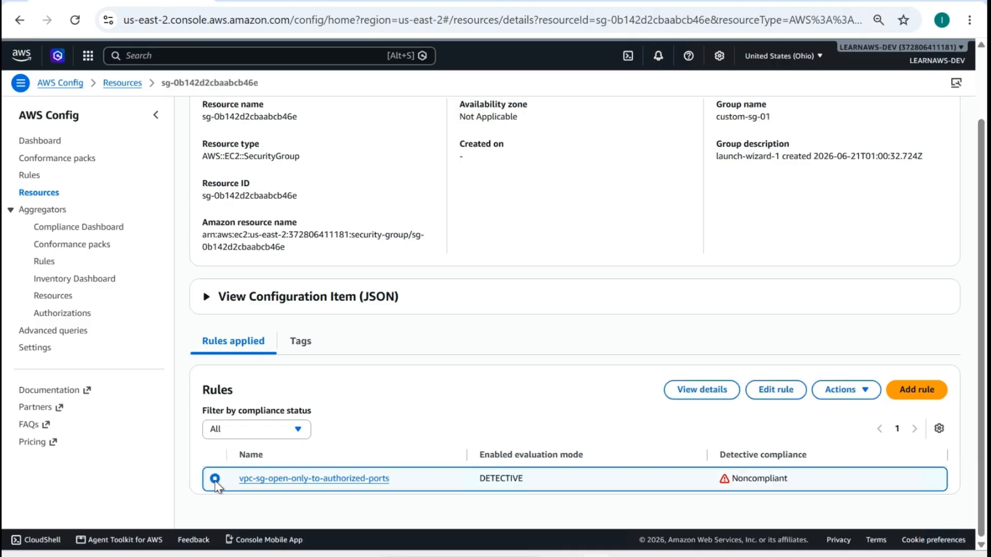
pyautogui.click(705, 391)
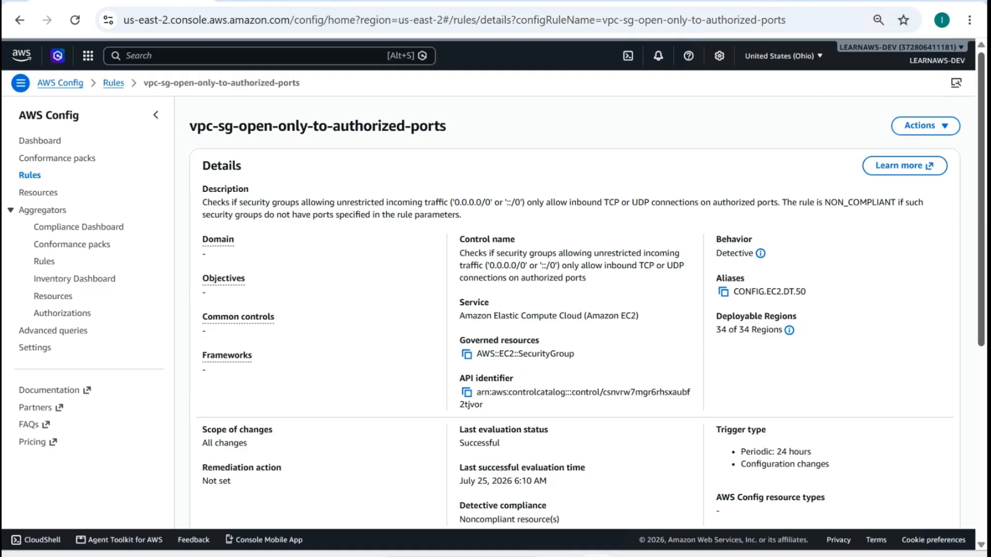
# Resize the in-scope resource columns so each annotation, including tcp port 3389, is fully readable.
pyautogui.scroll(-2, 985, 268)
pyautogui.scroll(-3, 586, 313)
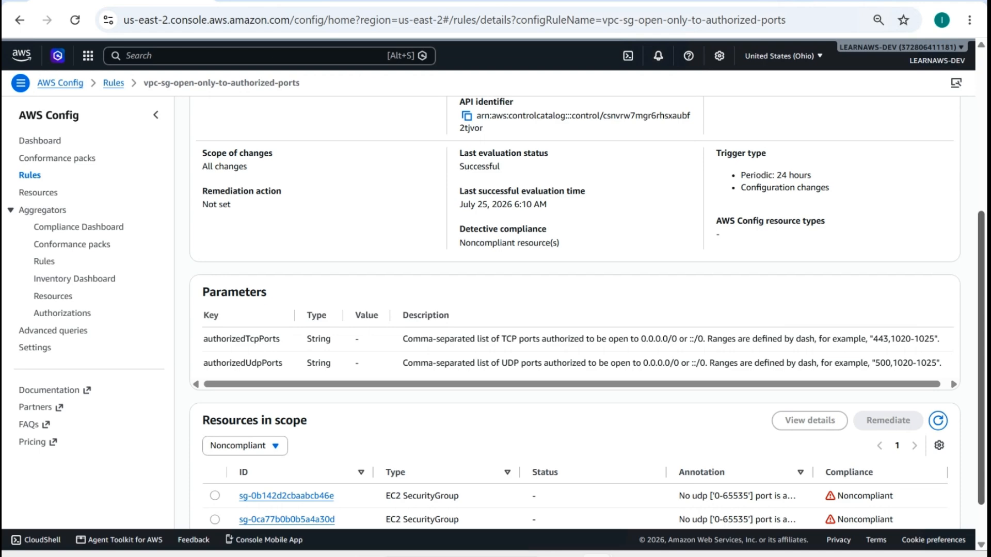
pyautogui.moveTo(982, 324); pyautogui.dragTo(984, 416)
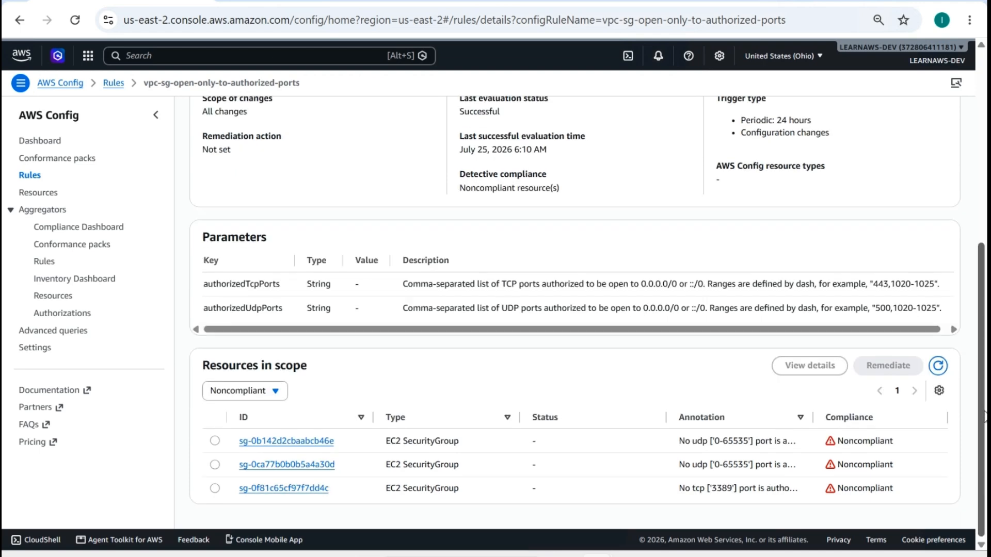
pyautogui.doubleClick(730, 489)
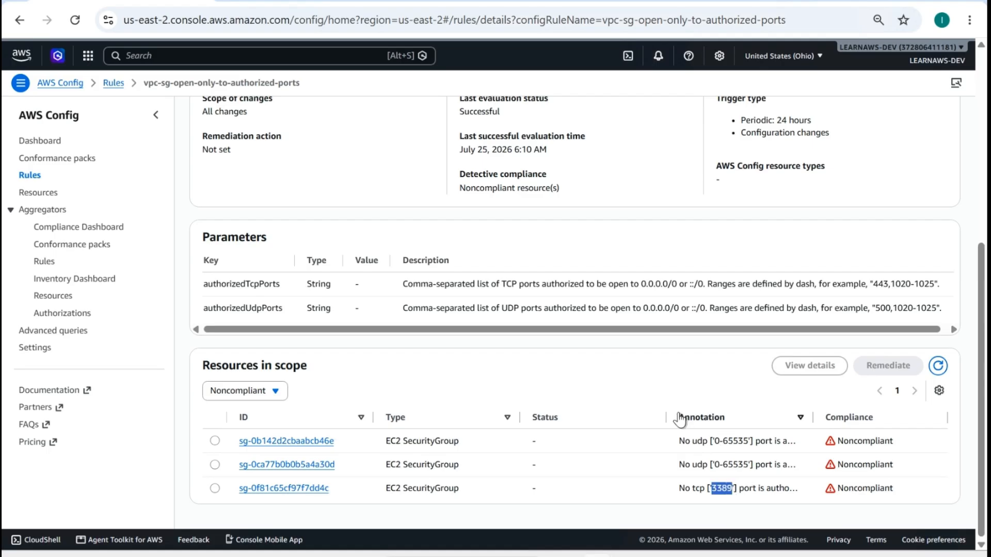
pyautogui.moveTo(620, 414); pyautogui.dragTo(595, 416)
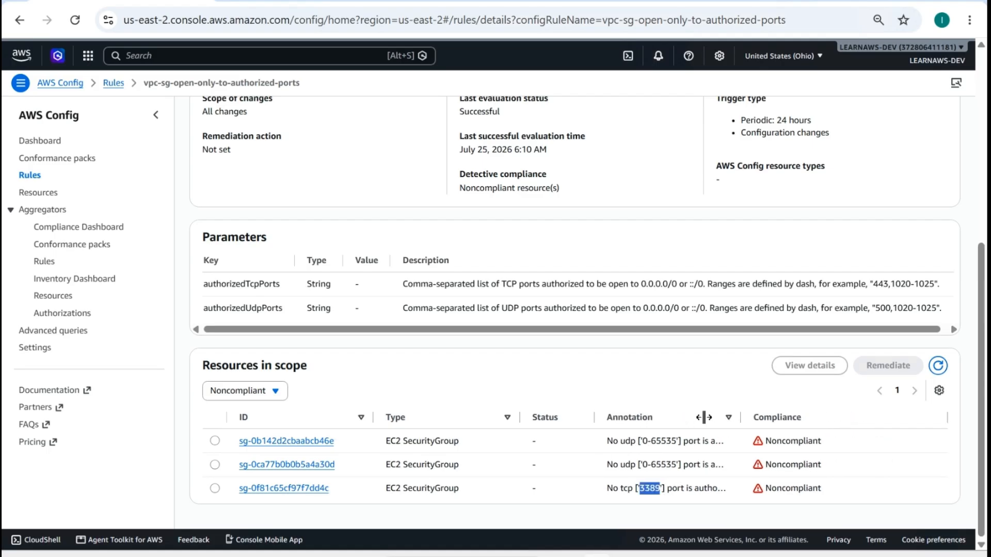
pyautogui.moveTo(740, 411); pyautogui.dragTo(887, 421)
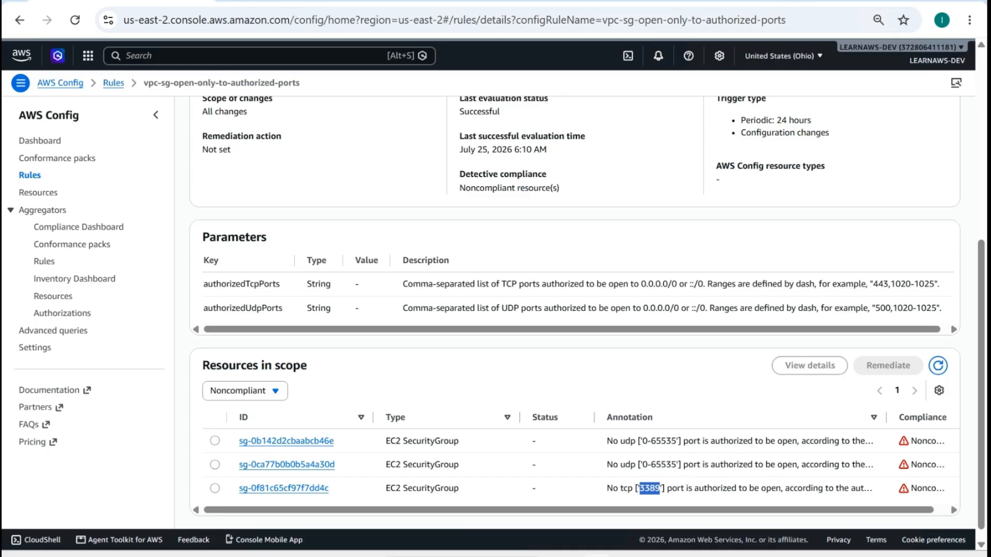
# Review the Rules, aggregated compliance and overview dashboards showing 4 noncompliant rules and 8 noncompliant resources.
pyautogui.click(23, 178)
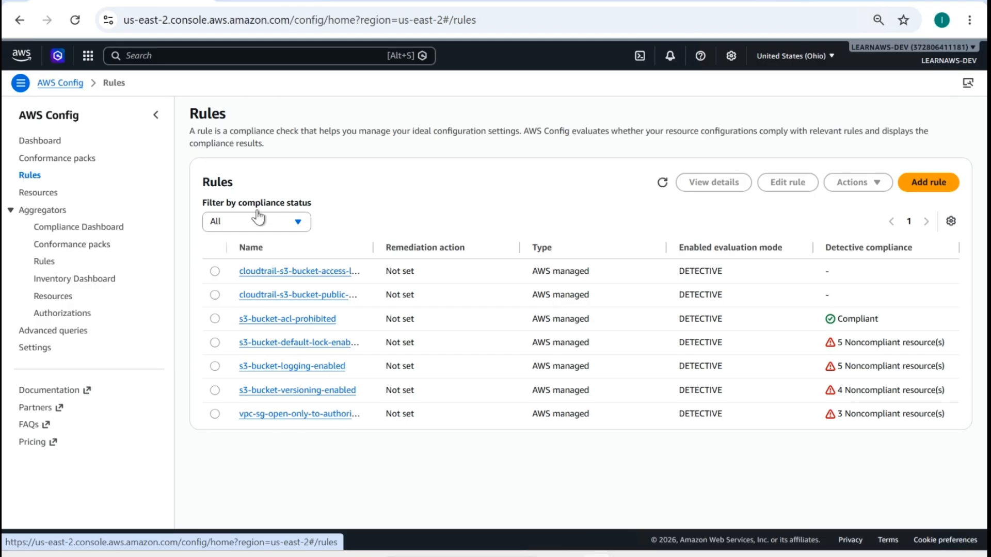
pyautogui.click(81, 229)
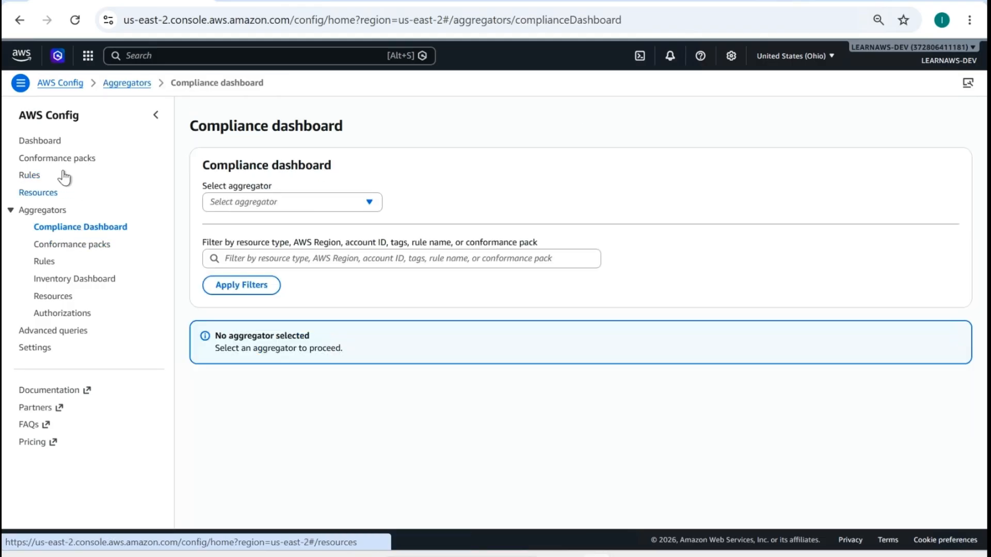
pyautogui.click(49, 146)
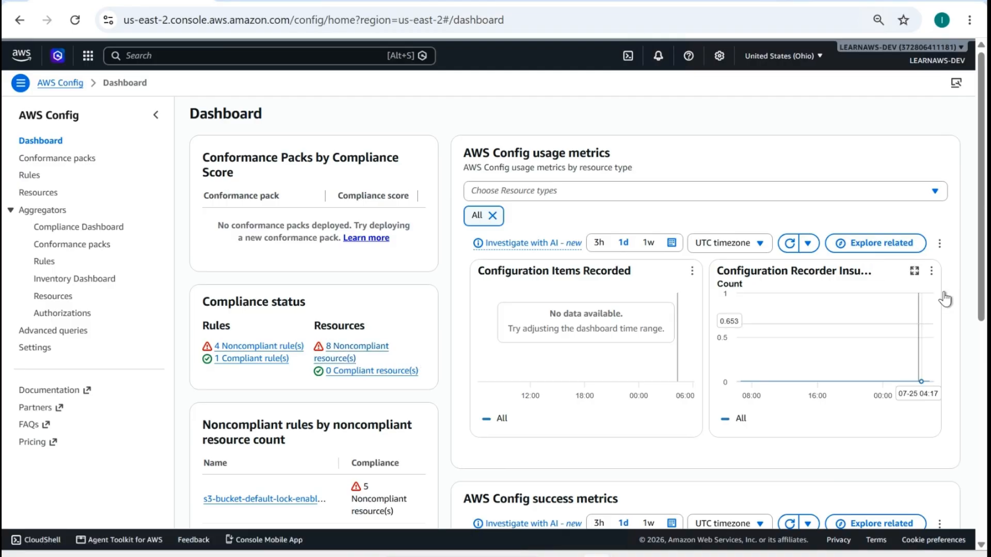
pyautogui.scroll(-4, 984, 265)
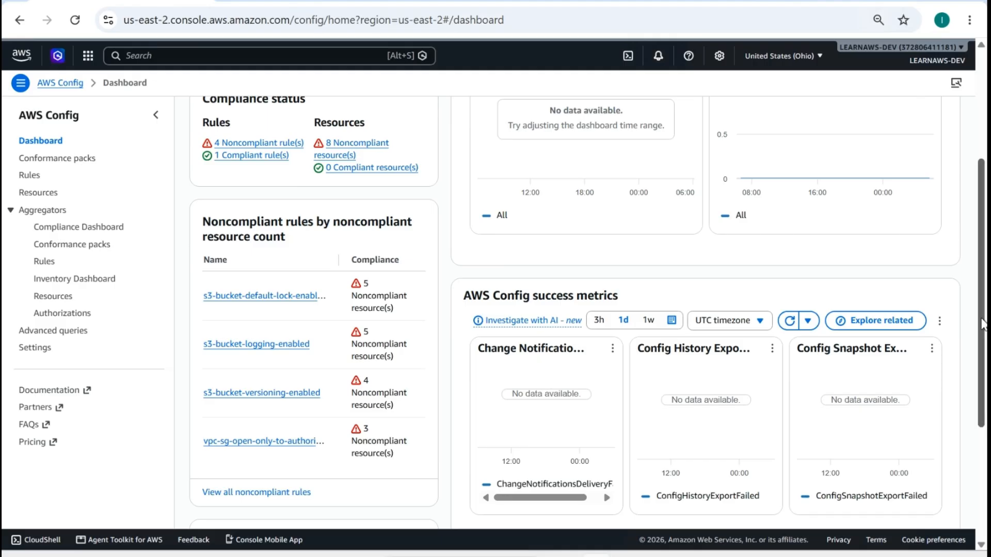
pyautogui.scroll(-4, 982, 347)
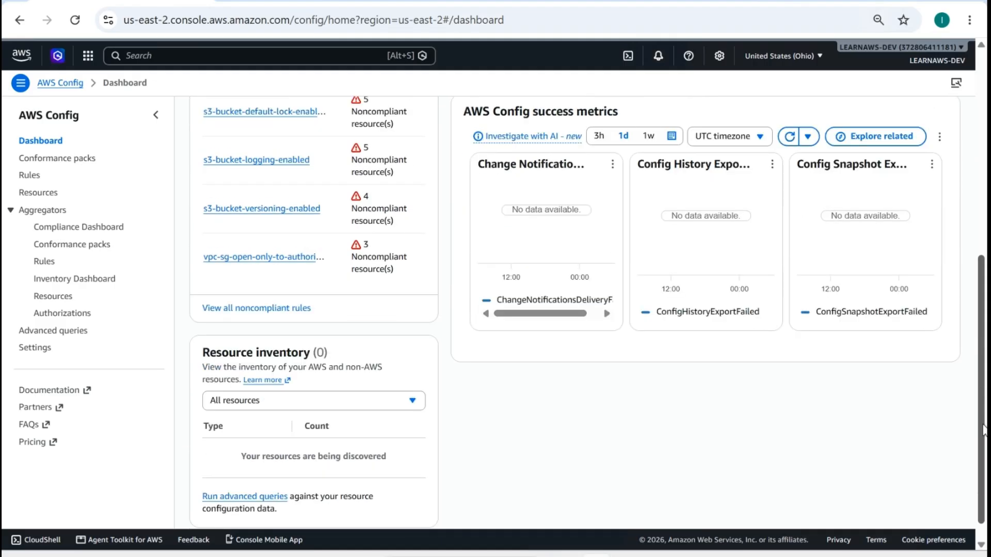
pyautogui.scroll(8, 972, 305)
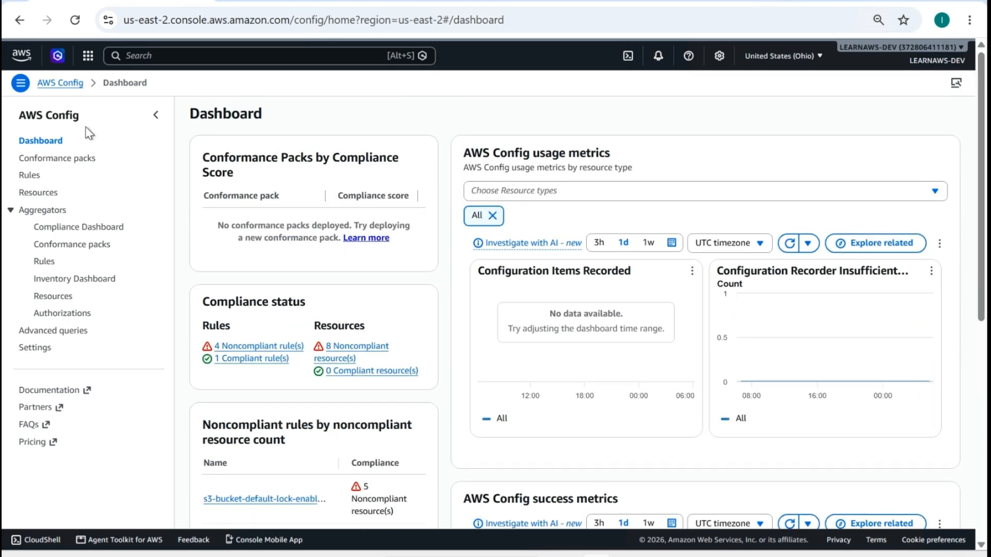
pyautogui.click(38, 194)
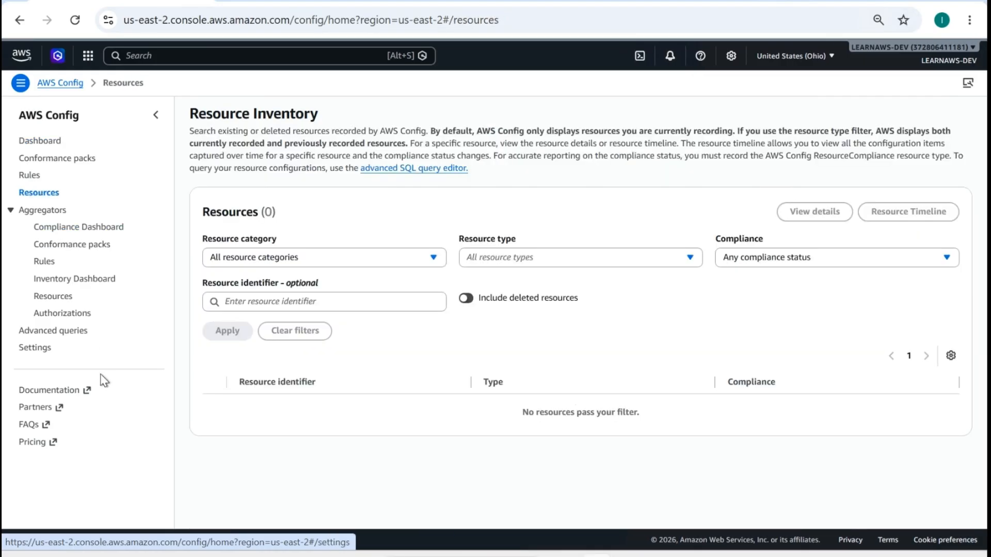
# Review Config settings: the S3 bucket, SNS topic and default 7-year retention period.
pyautogui.click(45, 347)
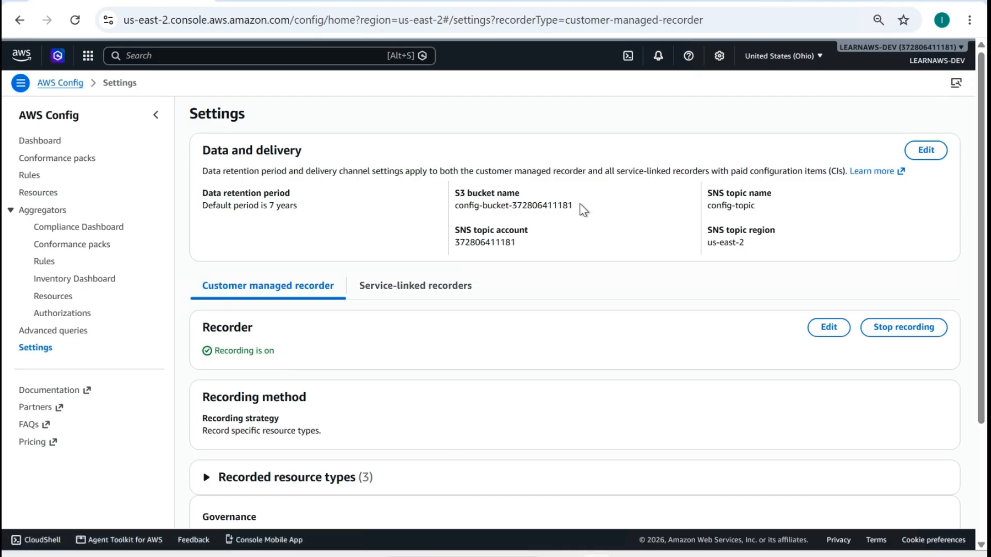
pyautogui.moveTo(582, 209); pyautogui.dragTo(460, 193)
pyautogui.moveTo(755, 206); pyautogui.dragTo(702, 201)
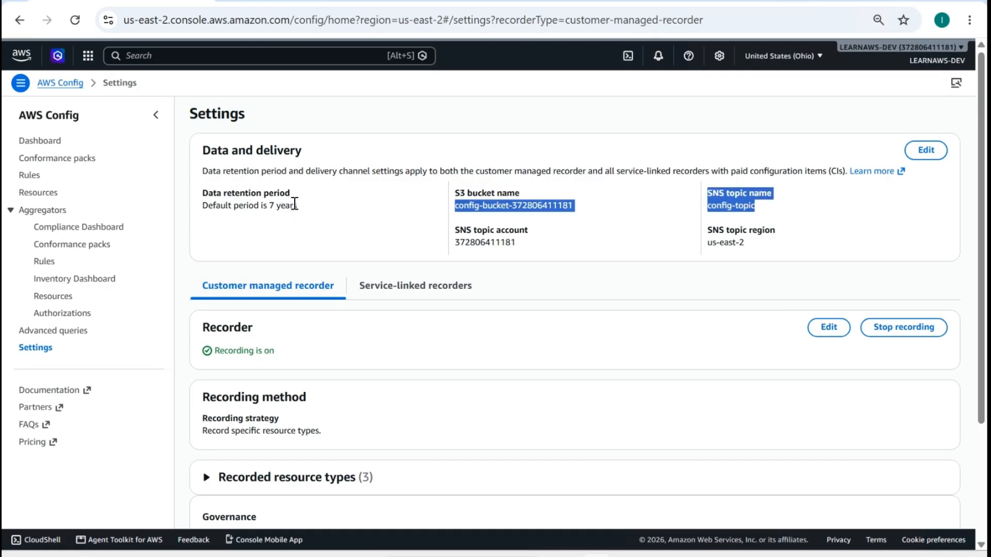
pyautogui.moveTo(309, 207); pyautogui.dragTo(206, 202)
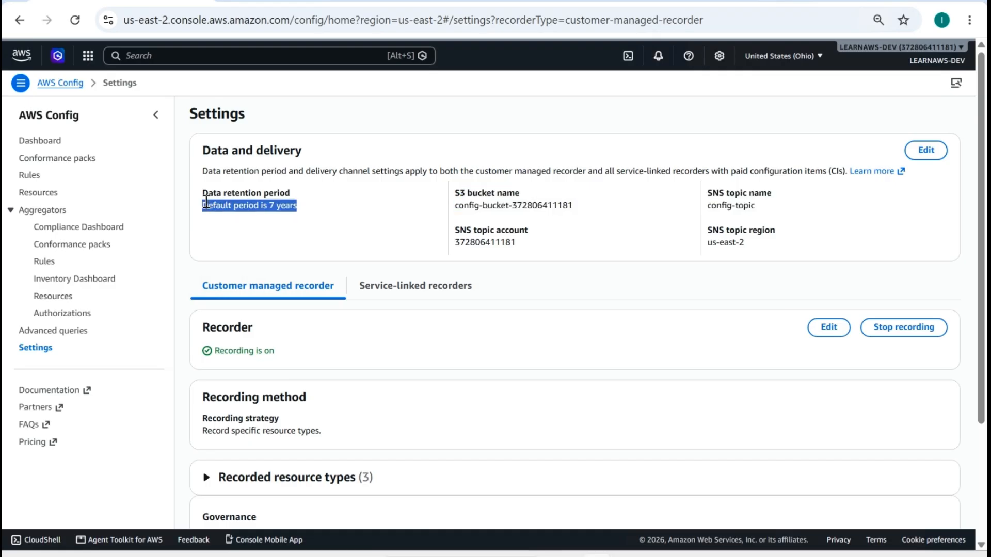
# Change data retention to a custom period of 30 days and save.
pyautogui.click(926, 151)
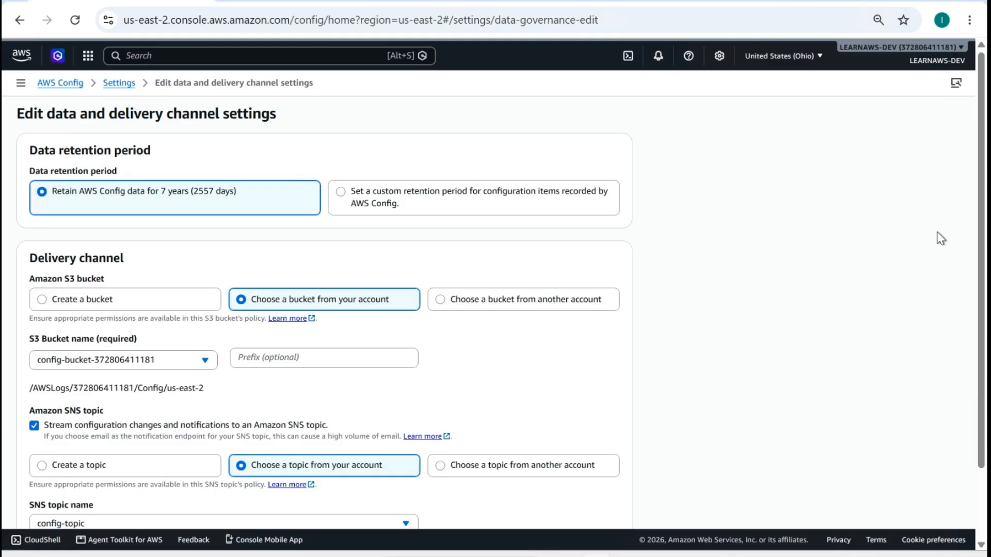
pyautogui.click(471, 199)
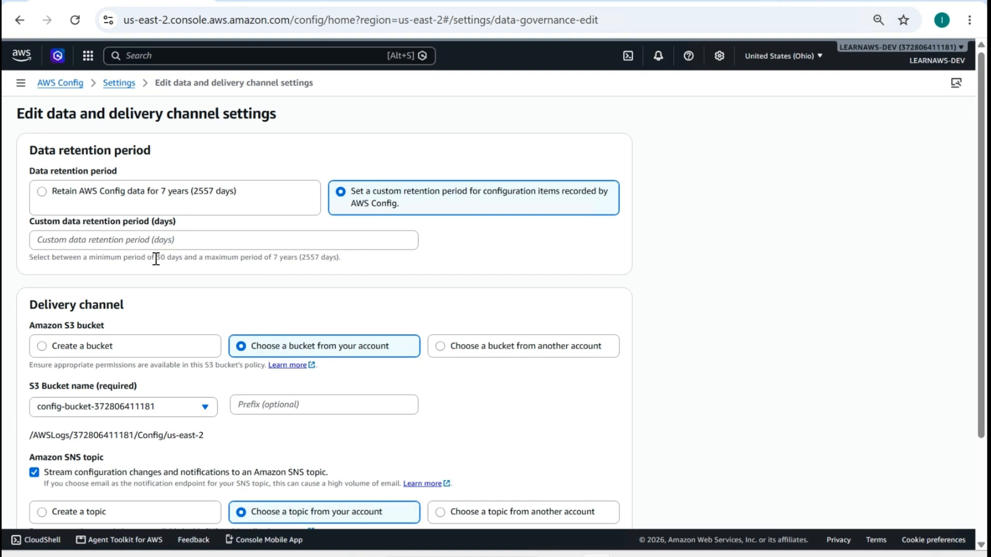
pyautogui.moveTo(156, 258); pyautogui.dragTo(196, 259)
pyautogui.click(205, 241)
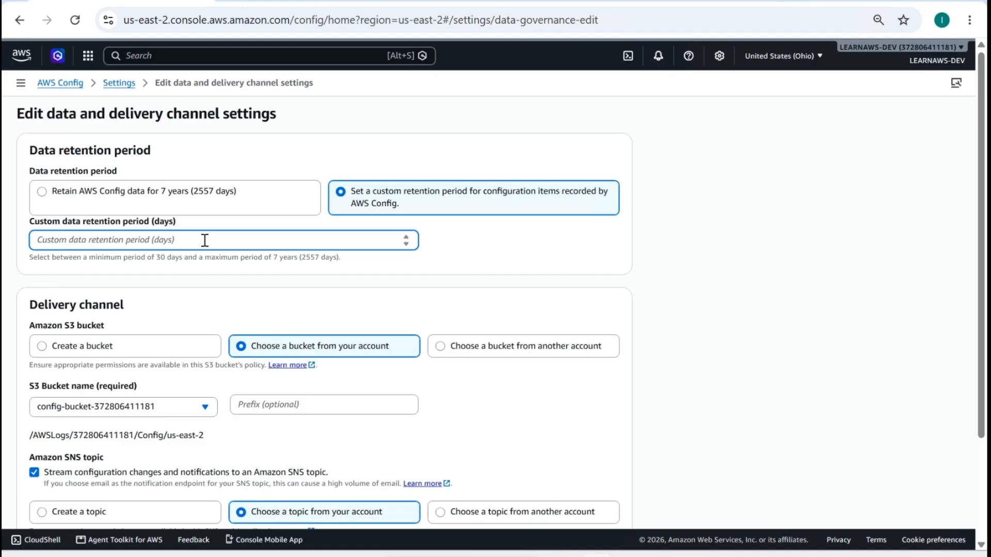
pyautogui.write('30')
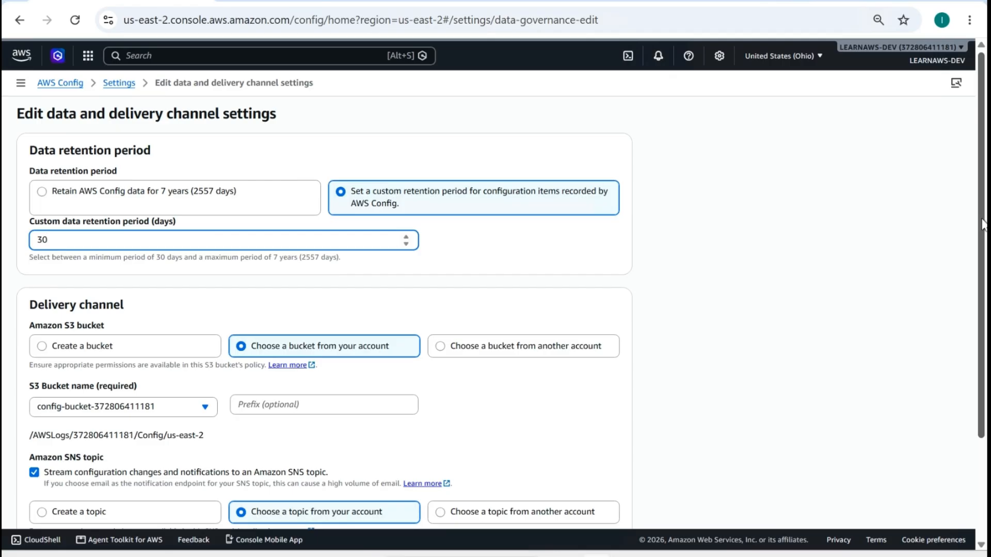
pyautogui.scroll(-3, 983, 225)
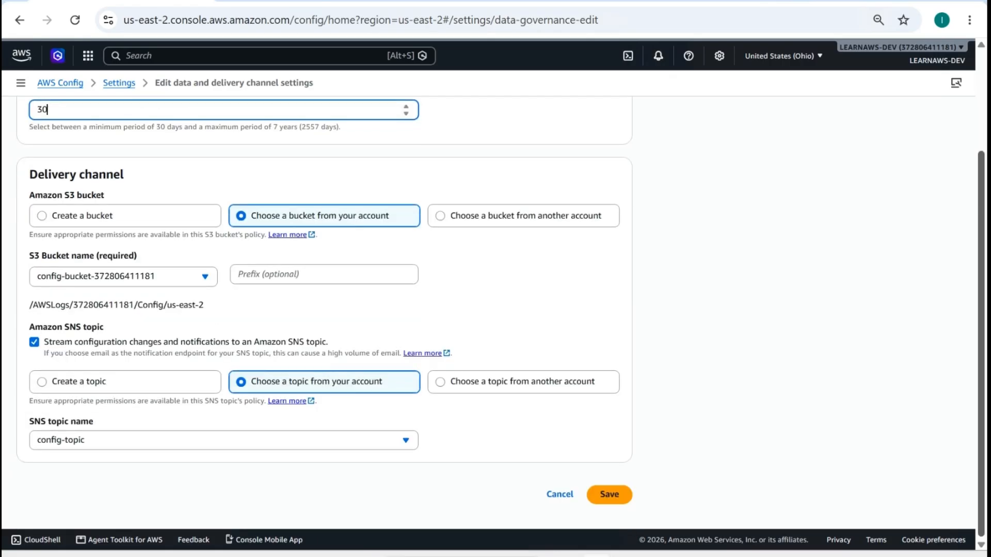
pyautogui.click(619, 488)
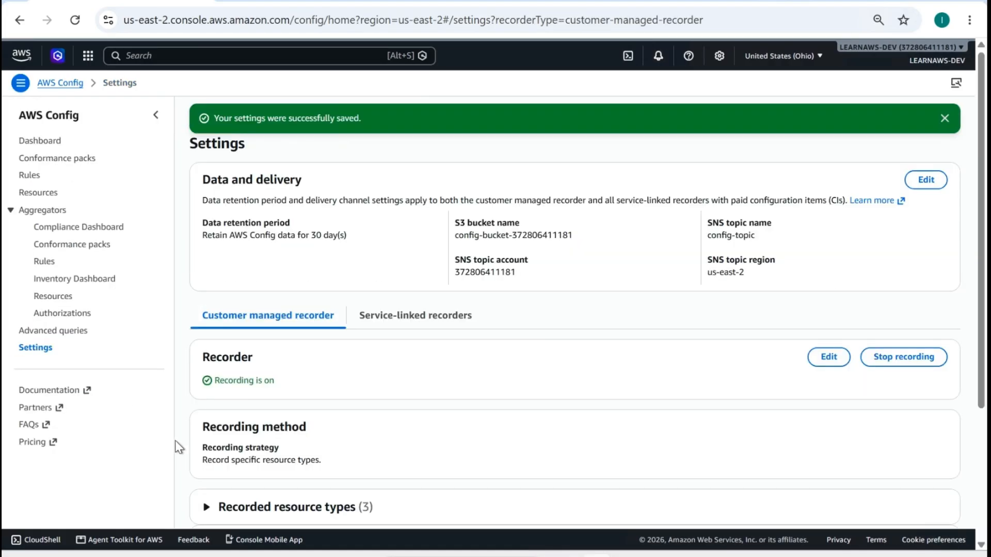
# Open Simple Notification Service in a new tab and Gmail in another tab.
pyautogui.click(173, 56)
pyautogui.write('sns')
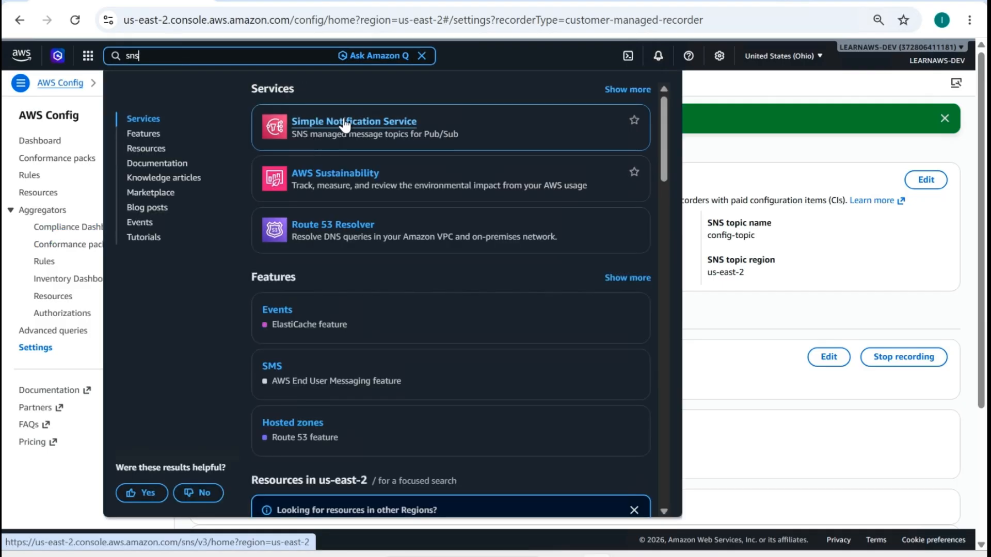
pyautogui.rightClick(345, 125)
pyautogui.click(404, 138)
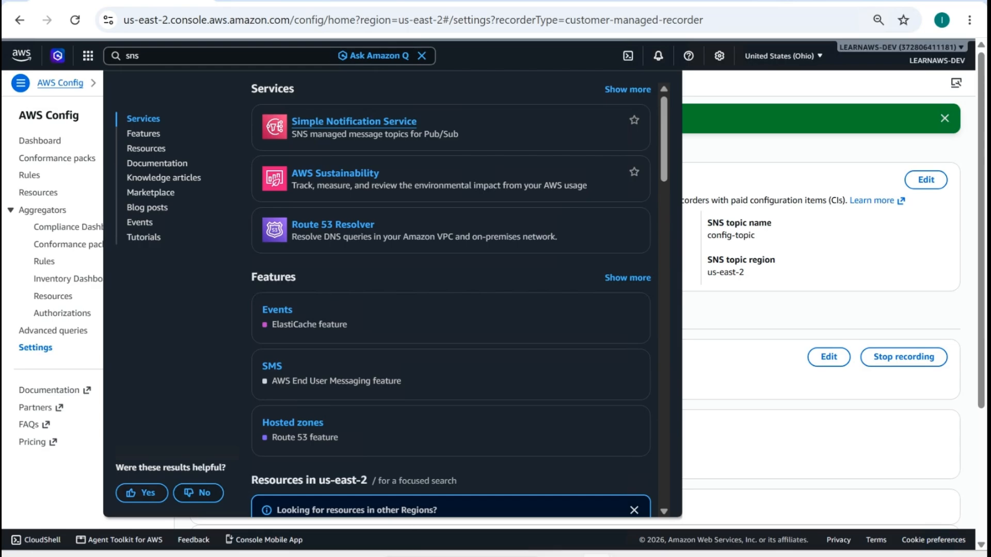
pyautogui.hotkey('ctrl', 't')
pyautogui.write('gmail')
pyautogui.press('Return')
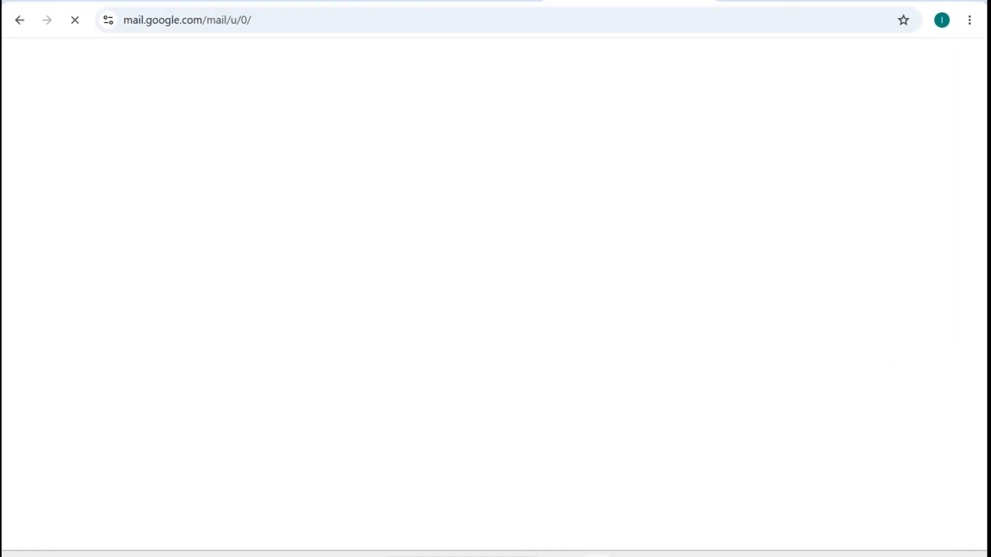
# In SNS Topics, start a new subscription for config-topic.
pyautogui.click(467, 0)
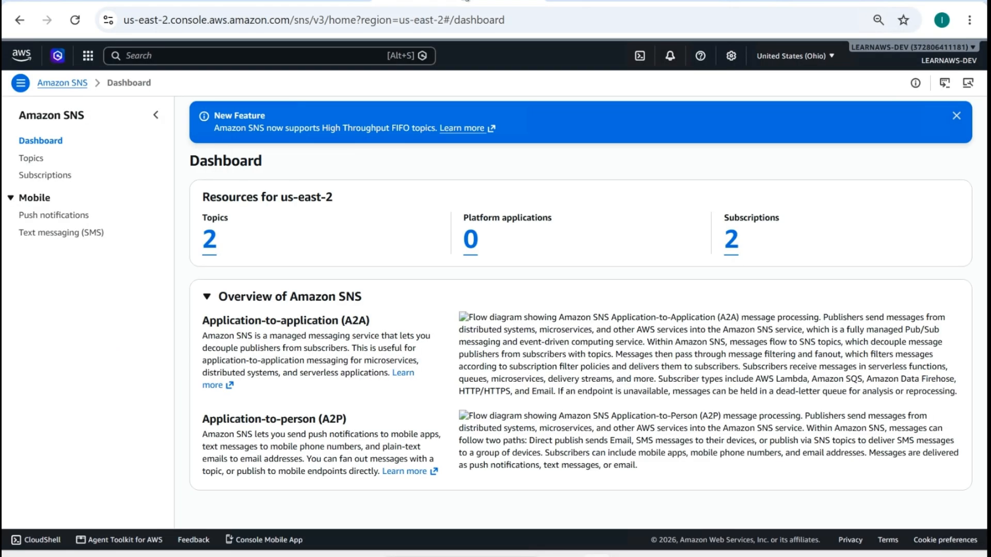
pyautogui.click(207, 249)
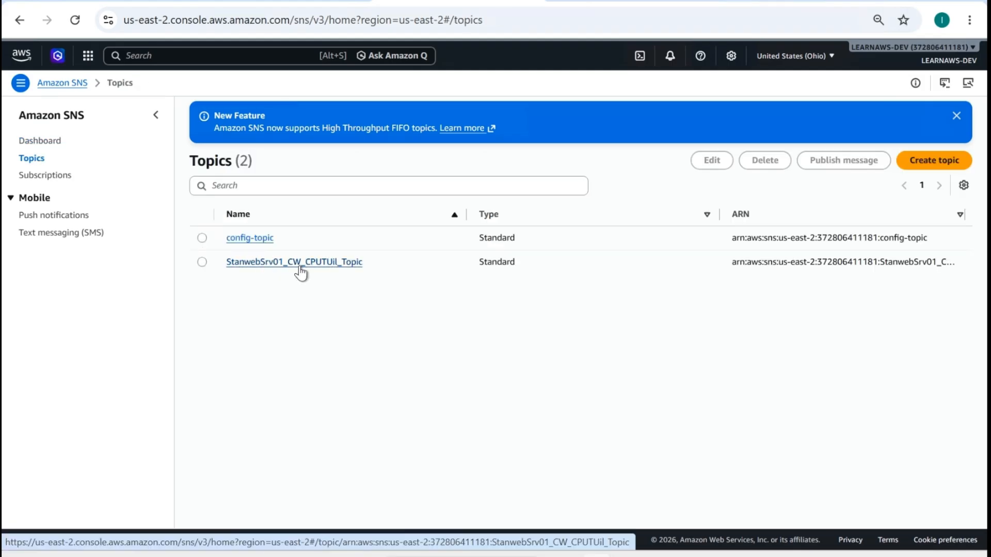
pyautogui.click(253, 239)
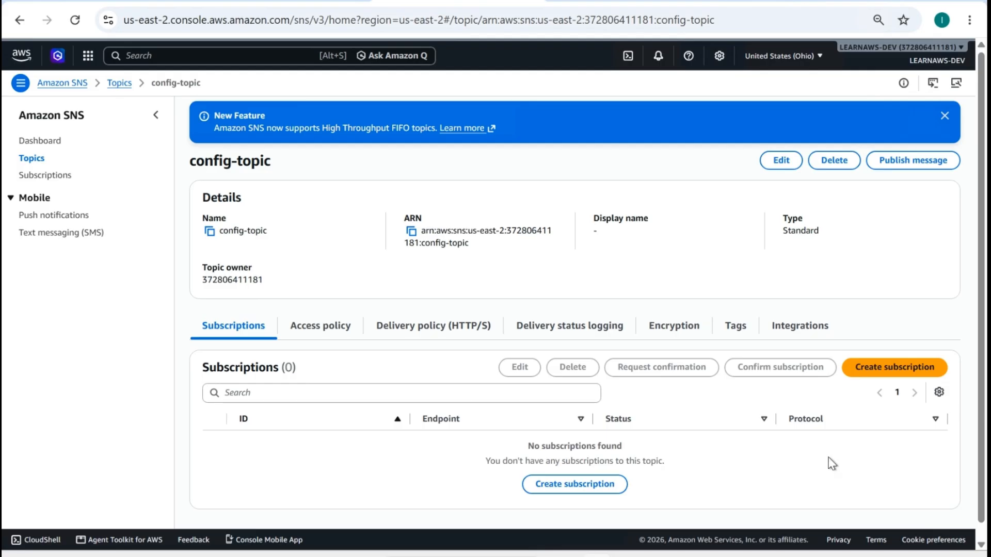
pyautogui.click(894, 369)
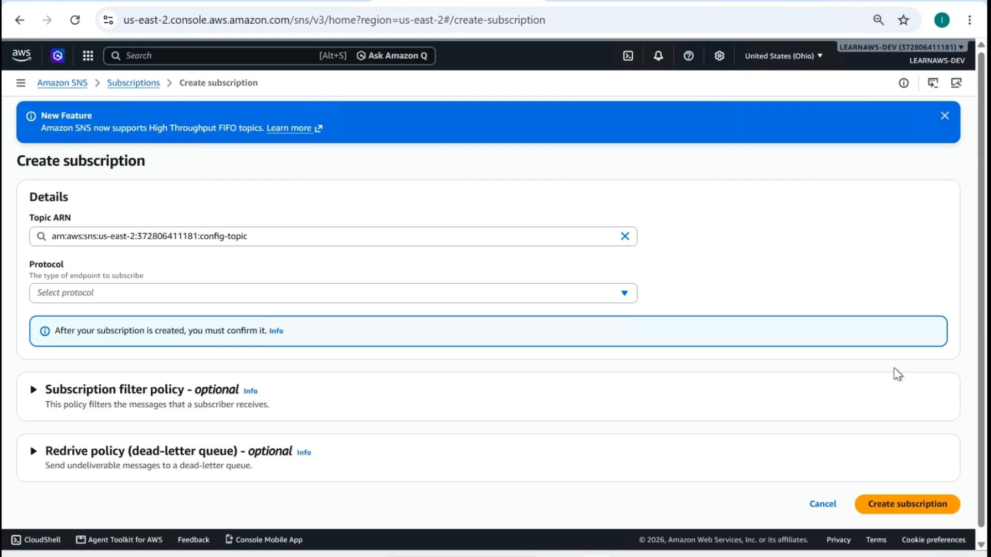
# Create an Email subscription to config-topic with the user's Gmail address as endpoint.
pyautogui.click(208, 296)
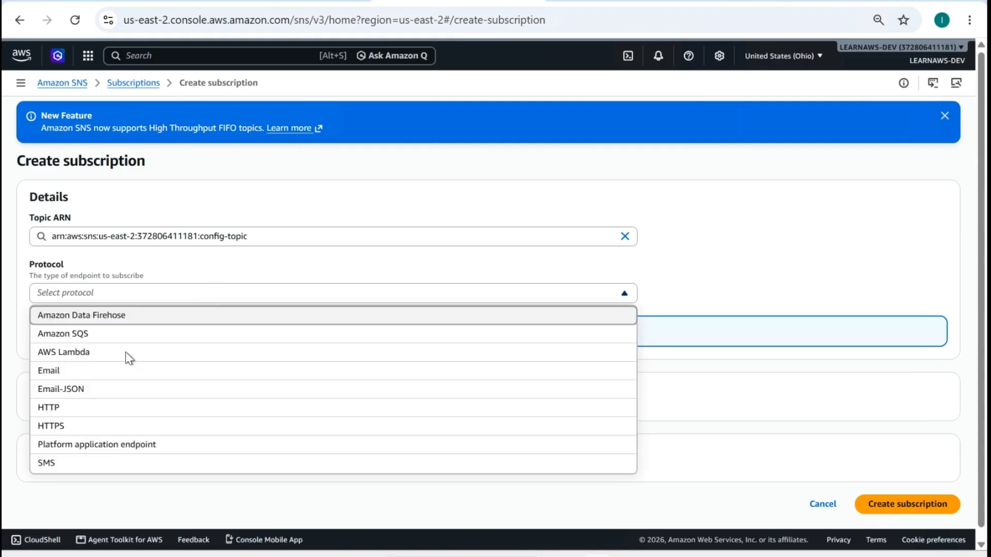
pyautogui.click(83, 372)
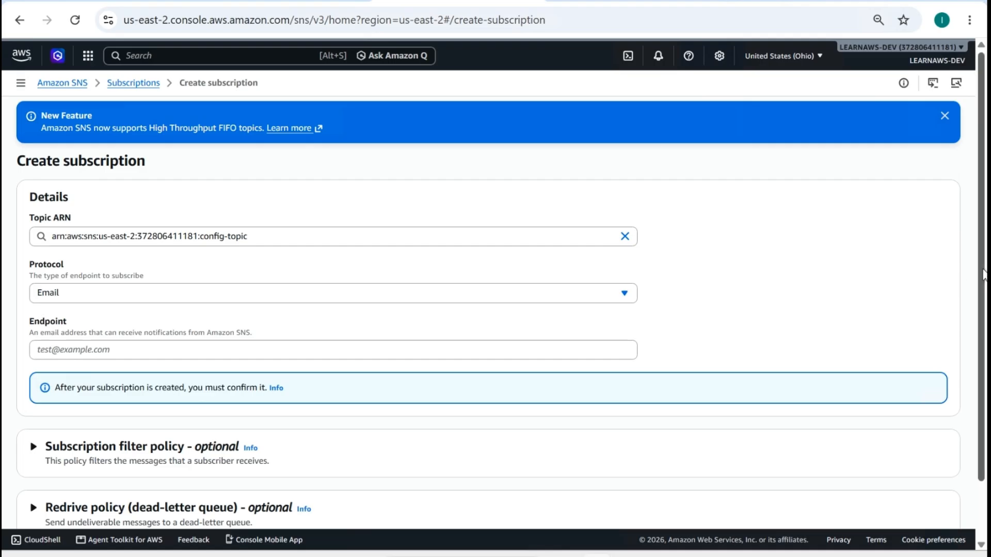
pyautogui.scroll(-2, 983, 274)
pyautogui.click(331, 285)
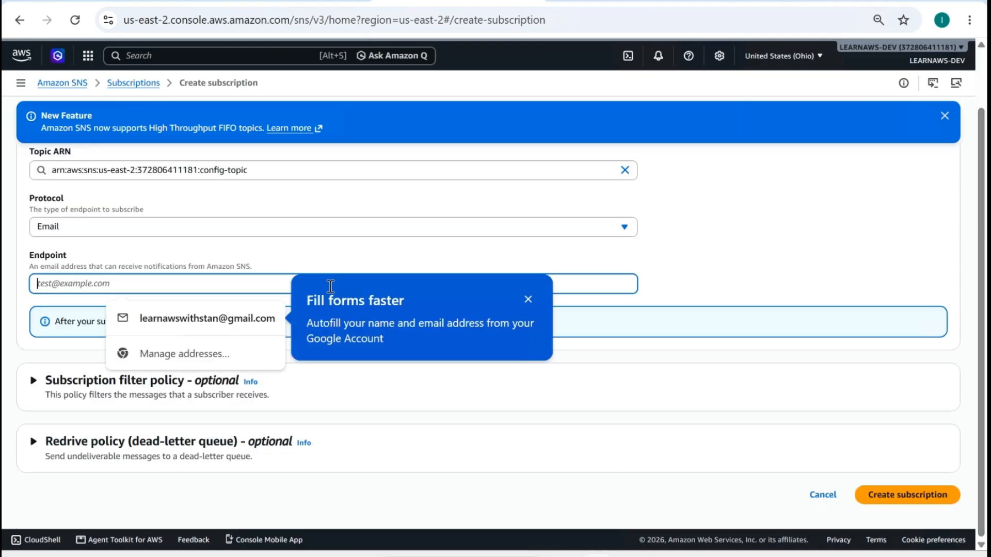
pyautogui.write('learn')
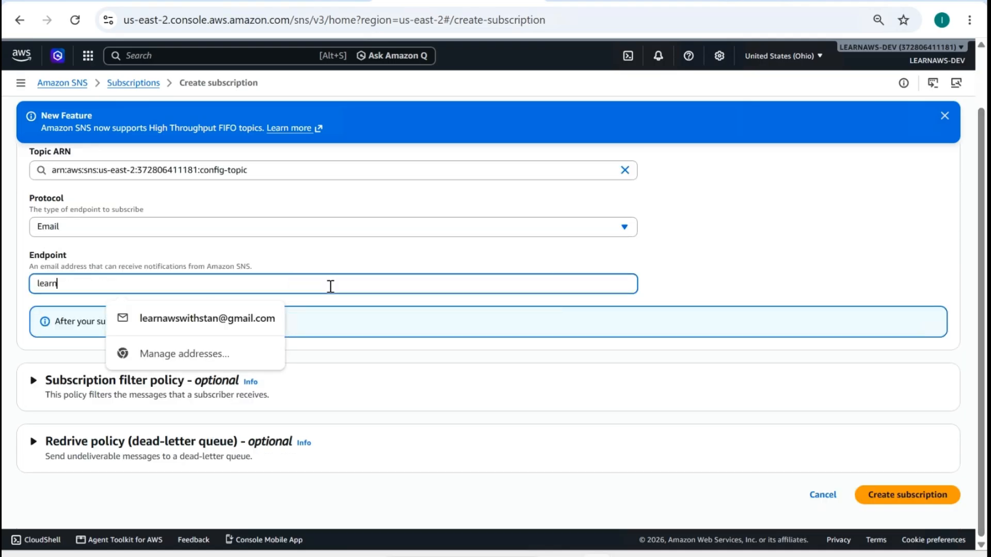
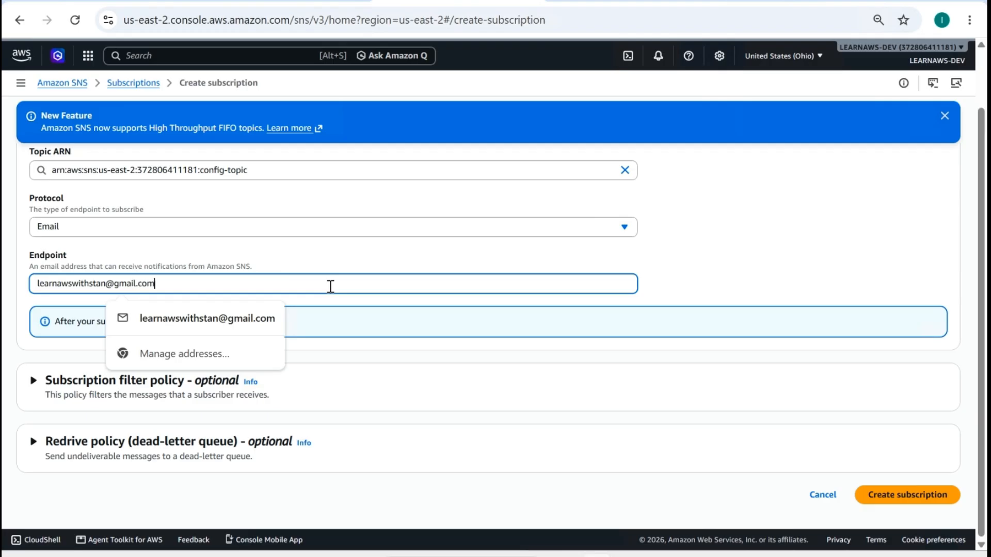
pyautogui.click(779, 243)
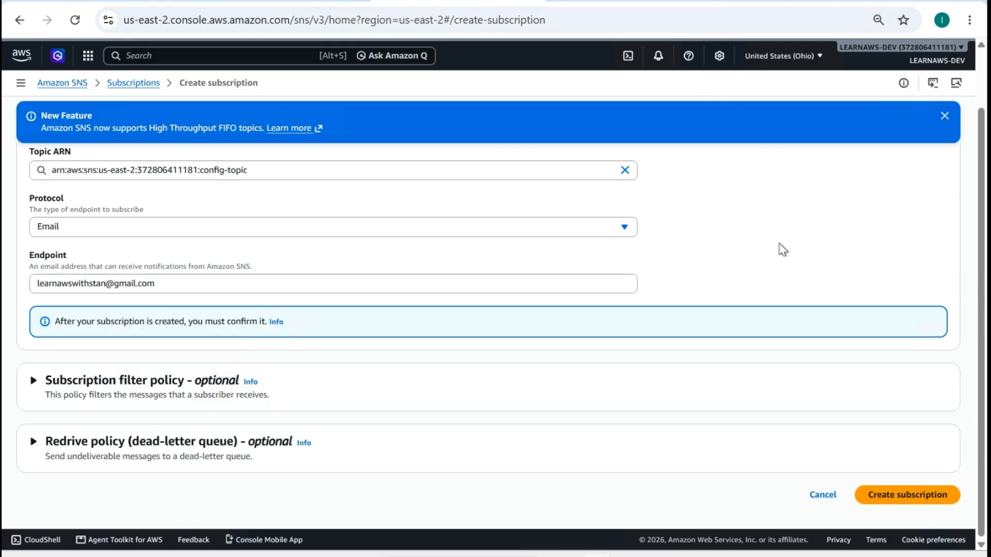
pyautogui.click(887, 495)
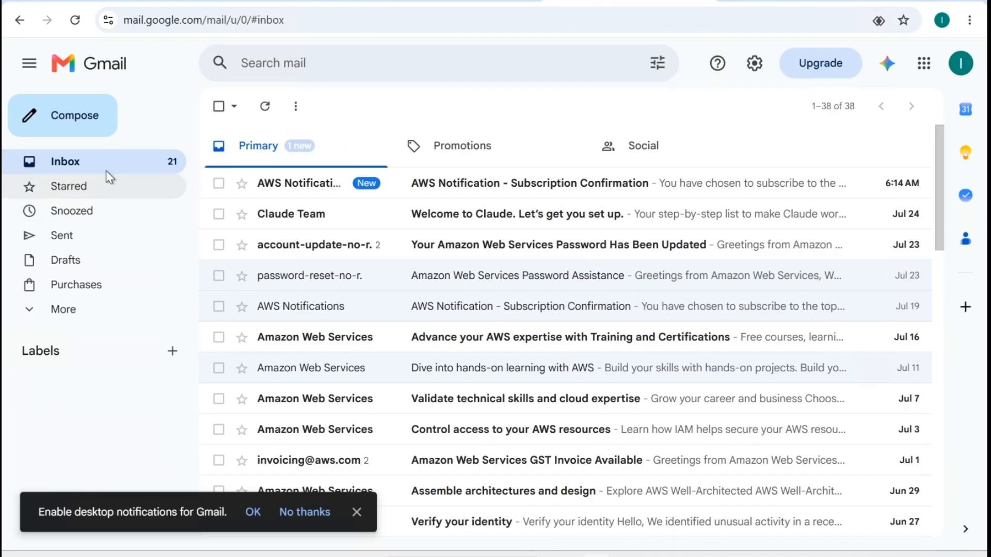
# Open the AWS Notification confirmation email and adjust the Gmail zoom for reading.
pyautogui.click(291, 194)
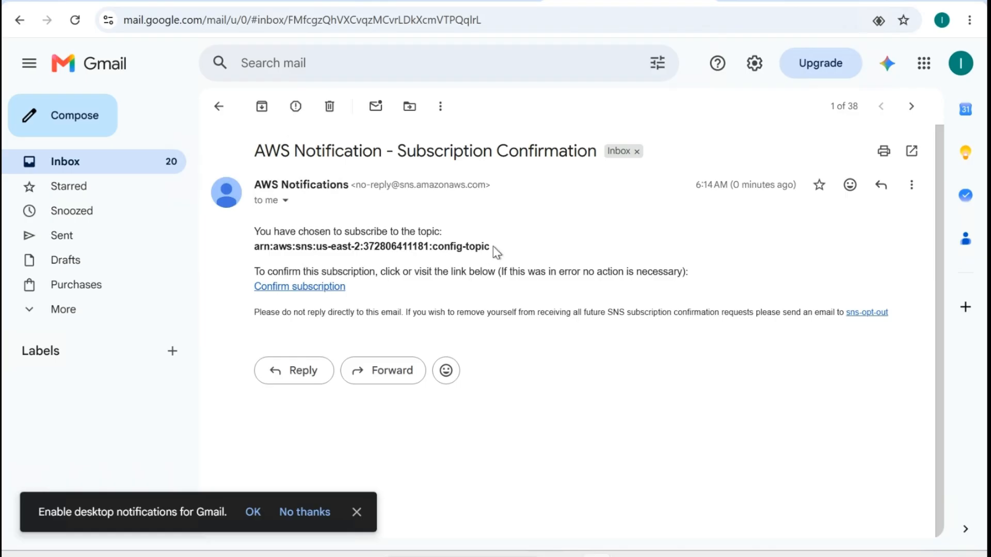
pyautogui.hotkey('ctrl', '-')
pyautogui.hotkey('ctrl', '-')
pyautogui.hotkey('ctrl', '-')
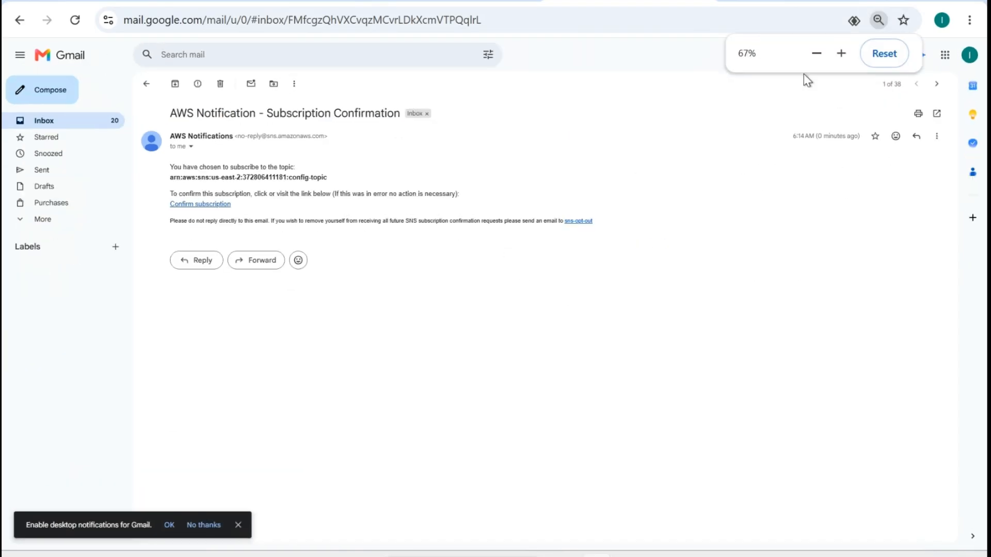
pyautogui.click(832, 56)
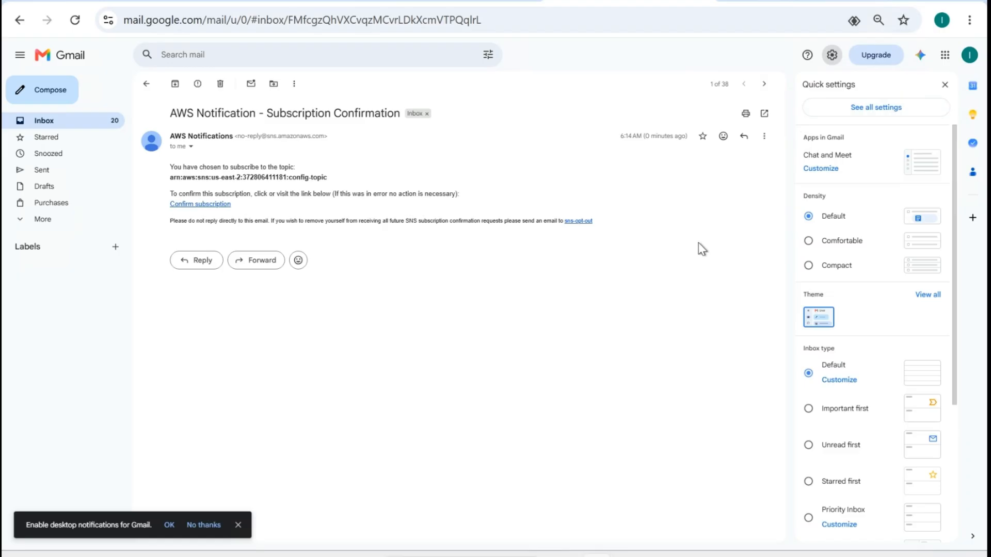
pyautogui.hotkey('ctrl', '+')
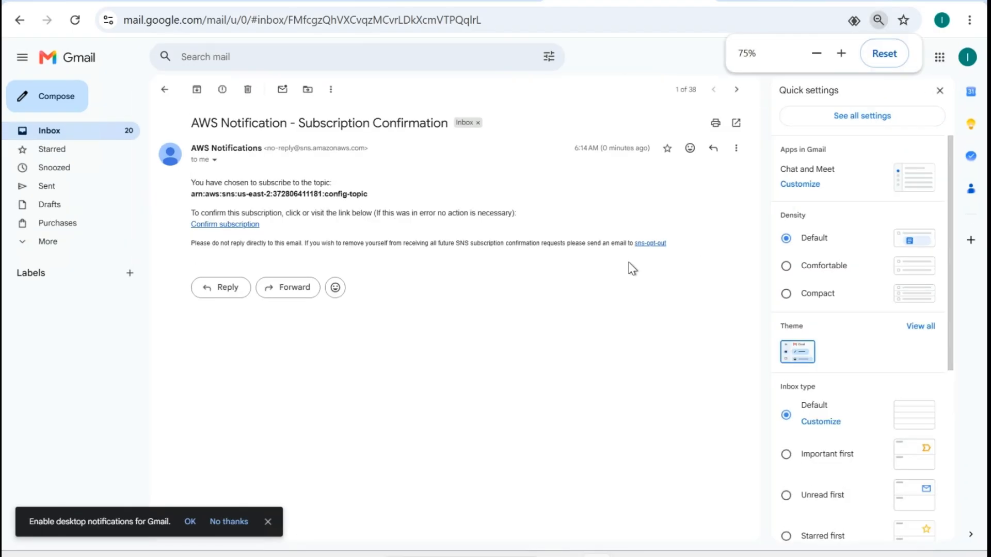
pyautogui.click(939, 91)
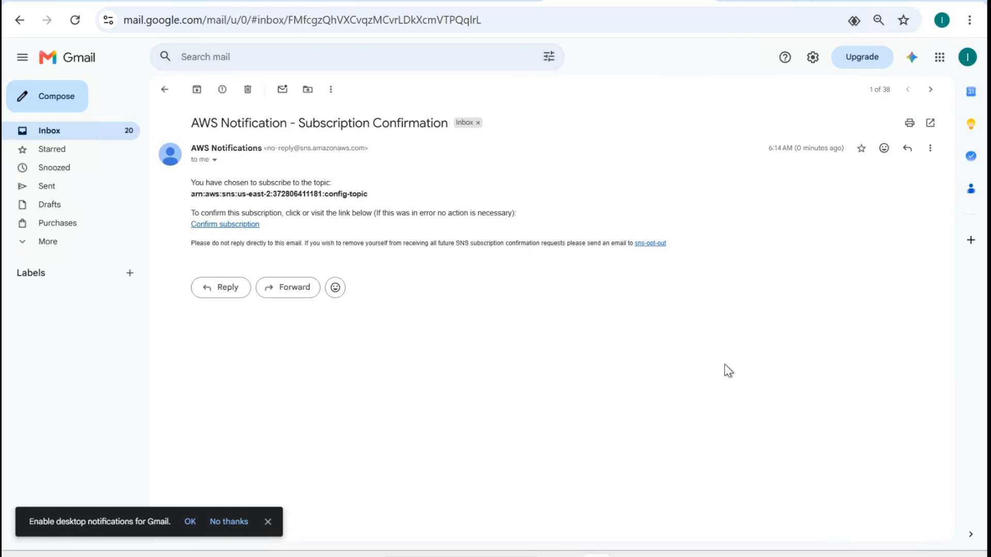
pyautogui.hotkey('ctrl', '+')
pyautogui.hotkey('ctrl', '+')
pyautogui.hotkey('ctrl', '+')
pyautogui.hotkey('ctrl', '+')
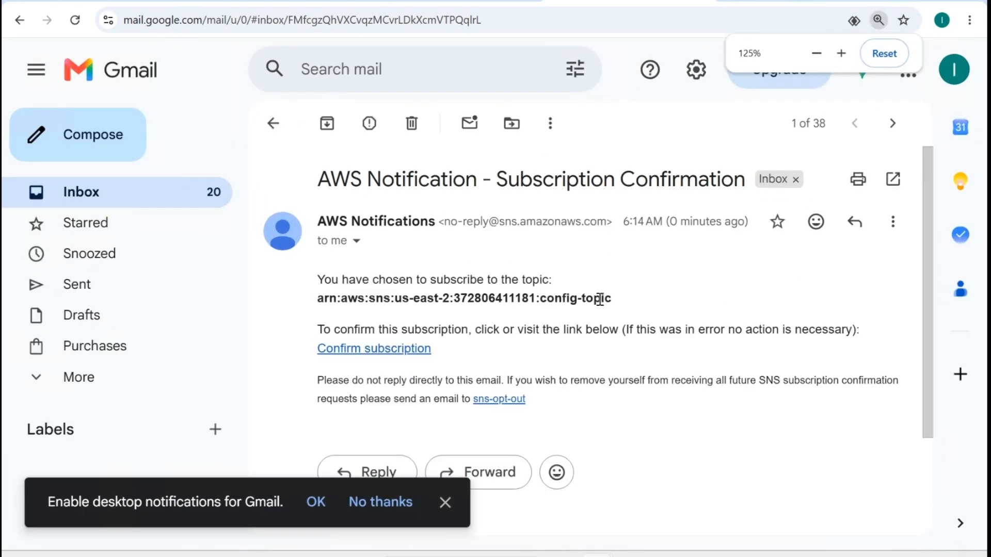
# Confirm the config-topic subscription through the email link, then go back to the inbox.
pyautogui.moveTo(617, 300); pyautogui.dragTo(542, 300)
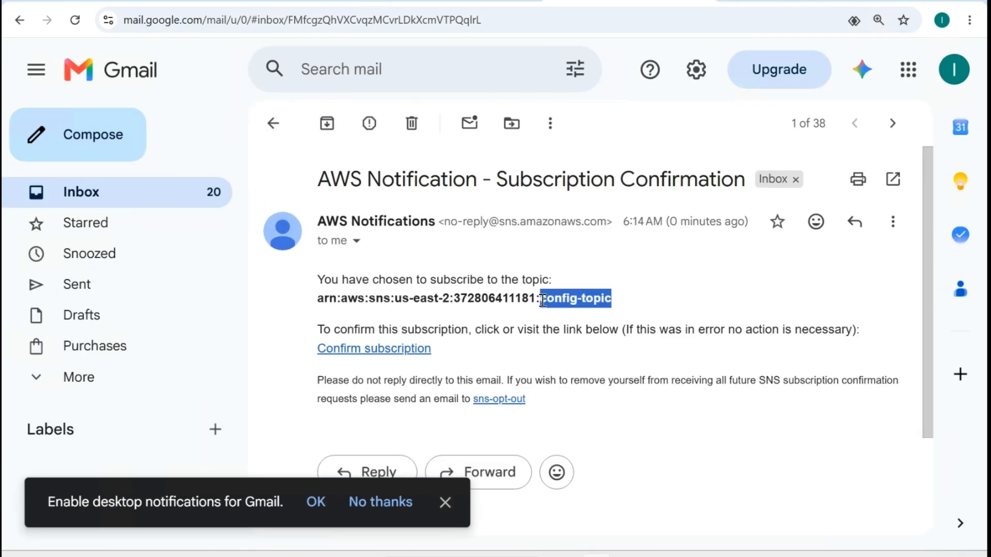
pyautogui.click(389, 355)
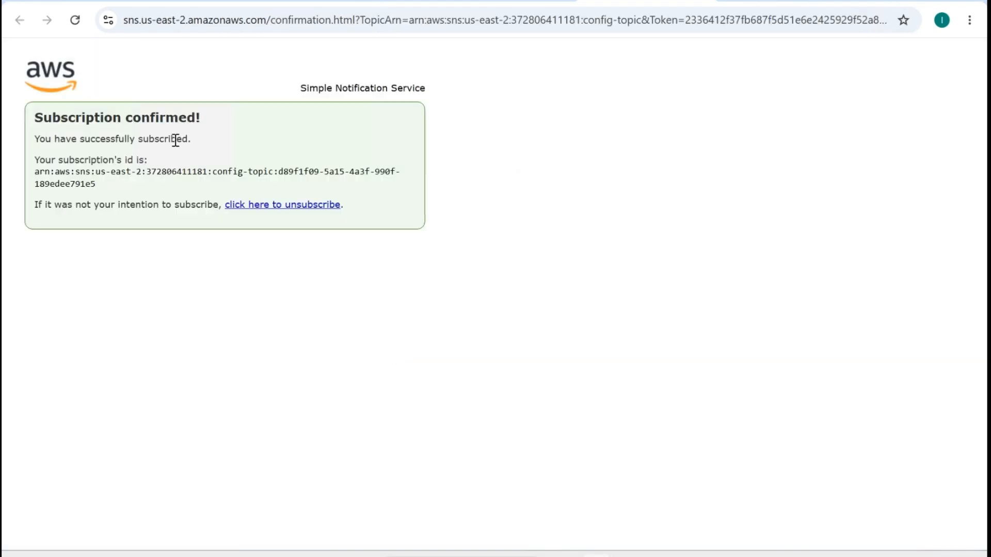
pyautogui.moveTo(86, 139); pyautogui.dragTo(188, 140)
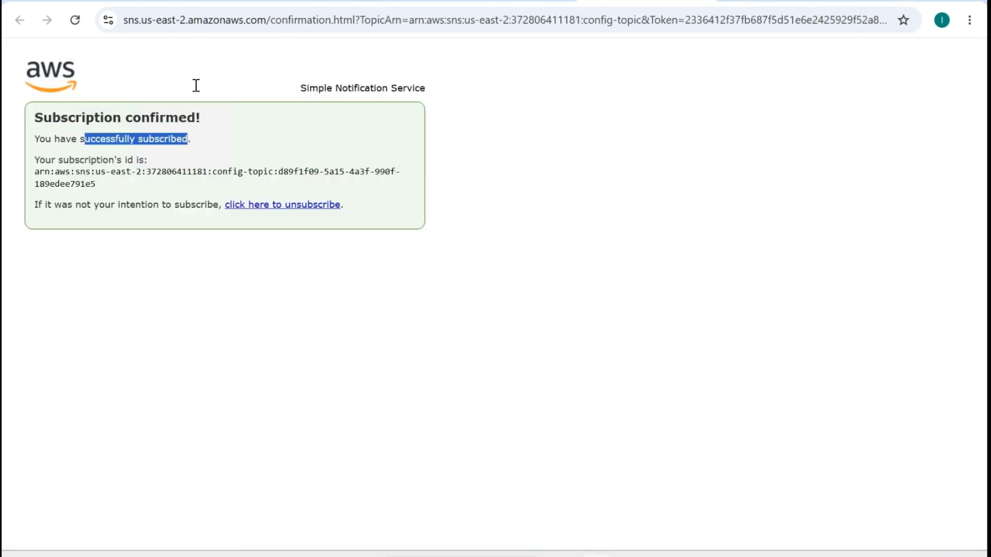
pyautogui.click(496, 3)
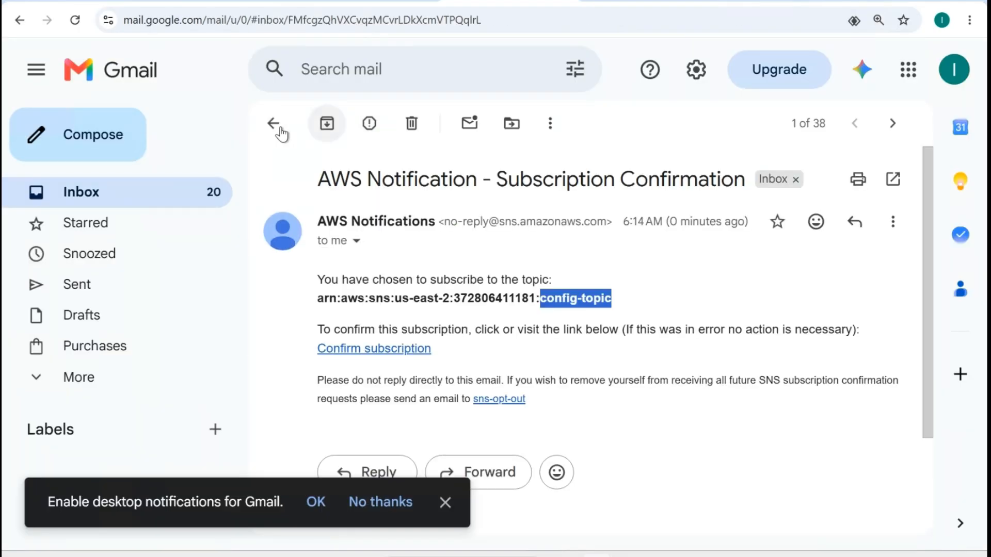
pyautogui.click(271, 123)
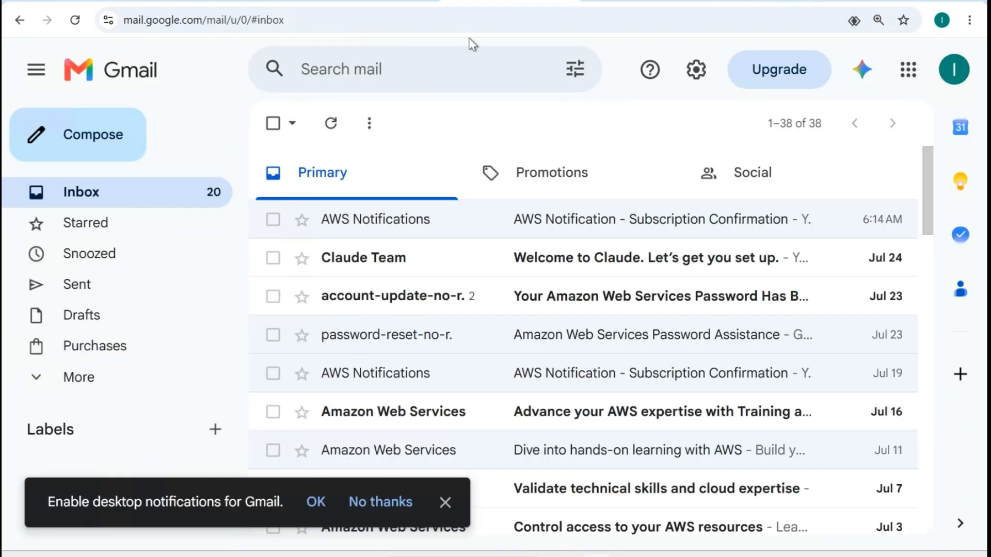
# Check that config-topic's email subscription status is Confirmed, then return to AWS Config Settings.
pyautogui.click(374, 3)
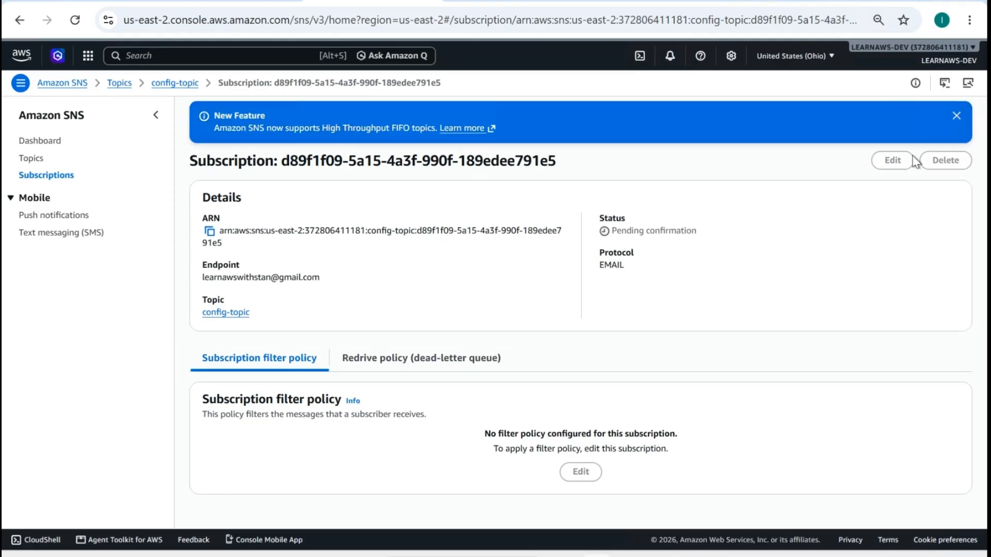
pyautogui.click(956, 117)
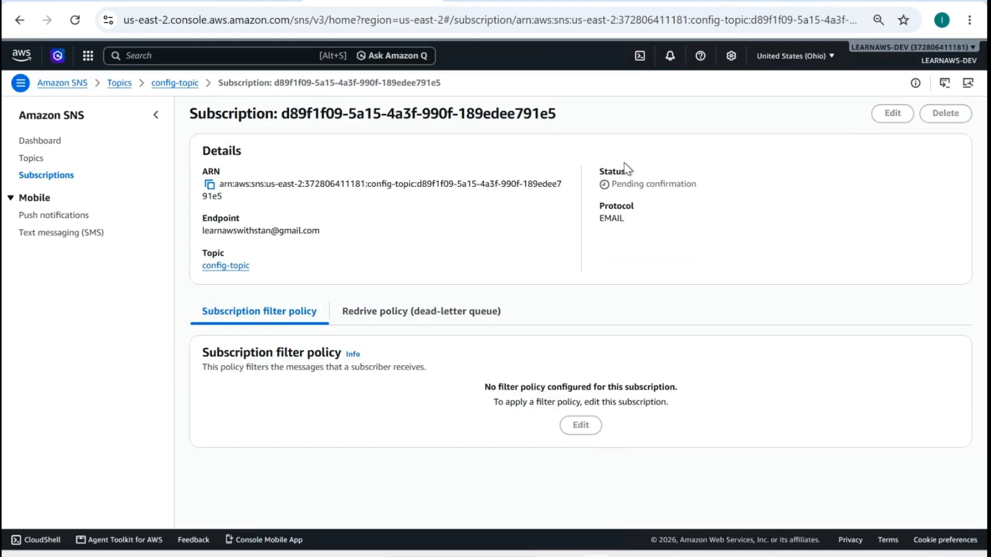
pyautogui.click(176, 83)
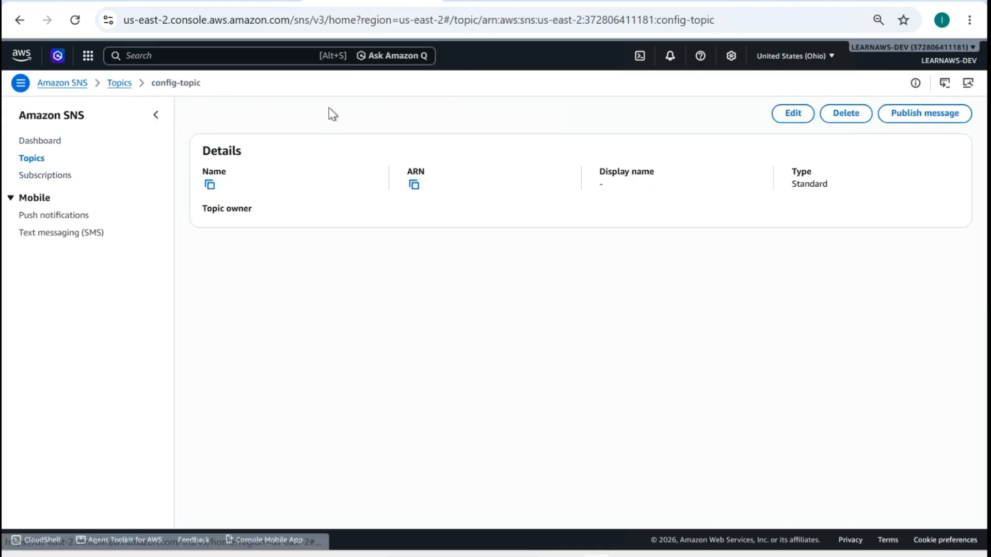
pyautogui.moveTo(604, 395); pyautogui.dragTo(663, 396)
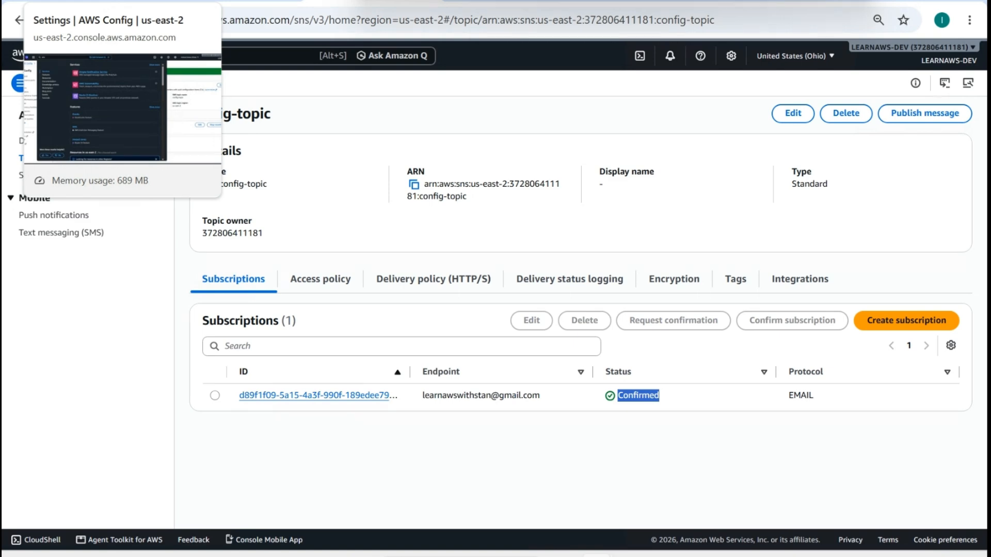
pyautogui.click(77, 2)
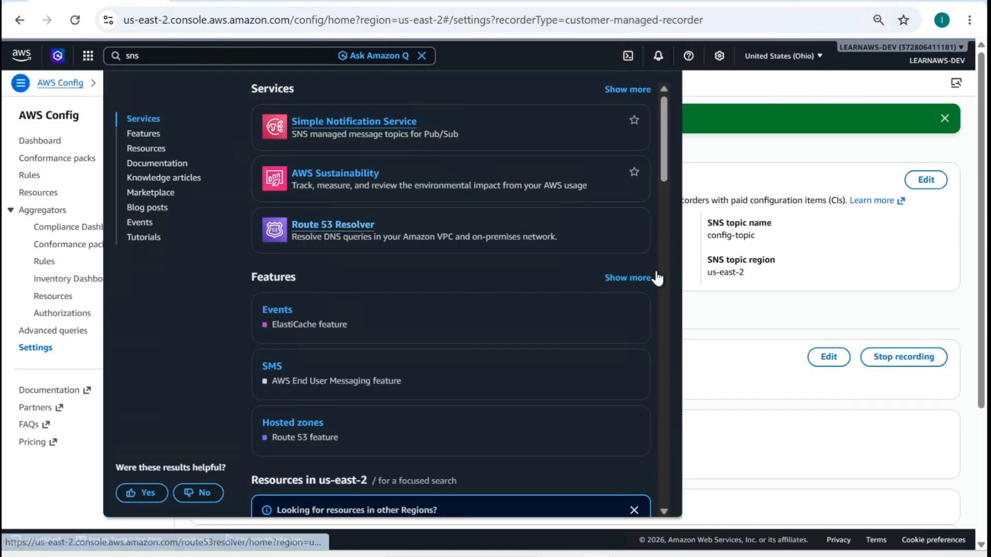
# Open the vpc-sg-open-only-to-authorized-ports rule details and scroll to Resources in scope.
pyautogui.click(826, 308)
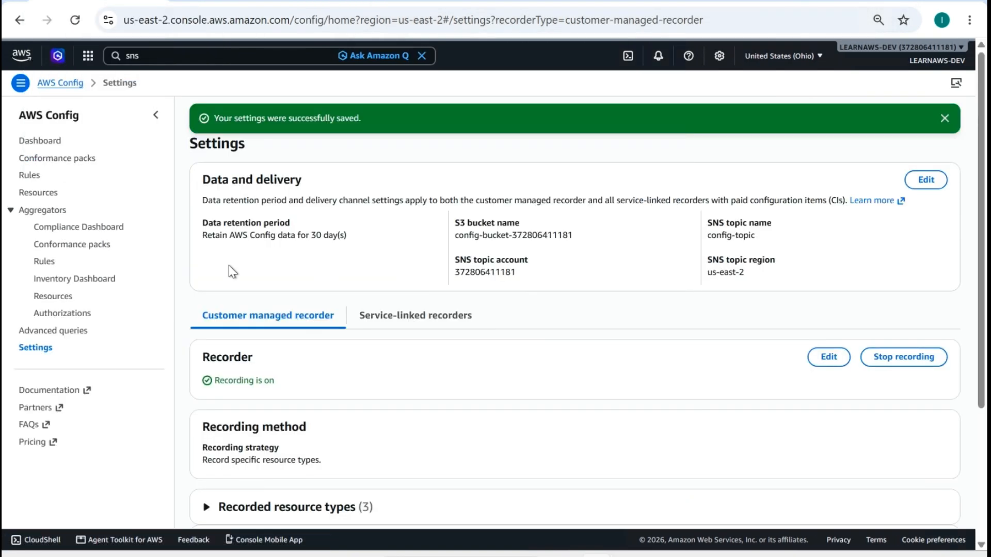
pyautogui.click(29, 177)
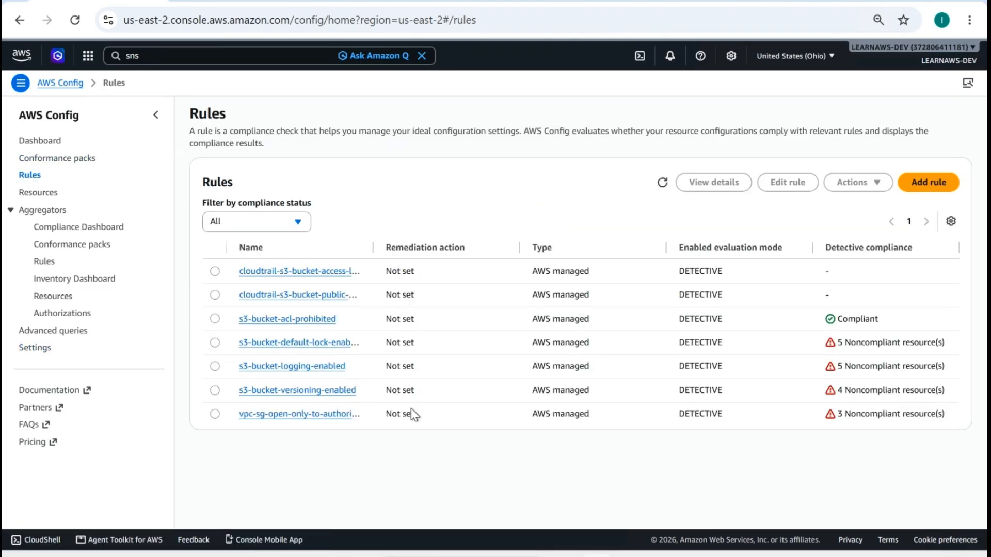
pyautogui.click(312, 415)
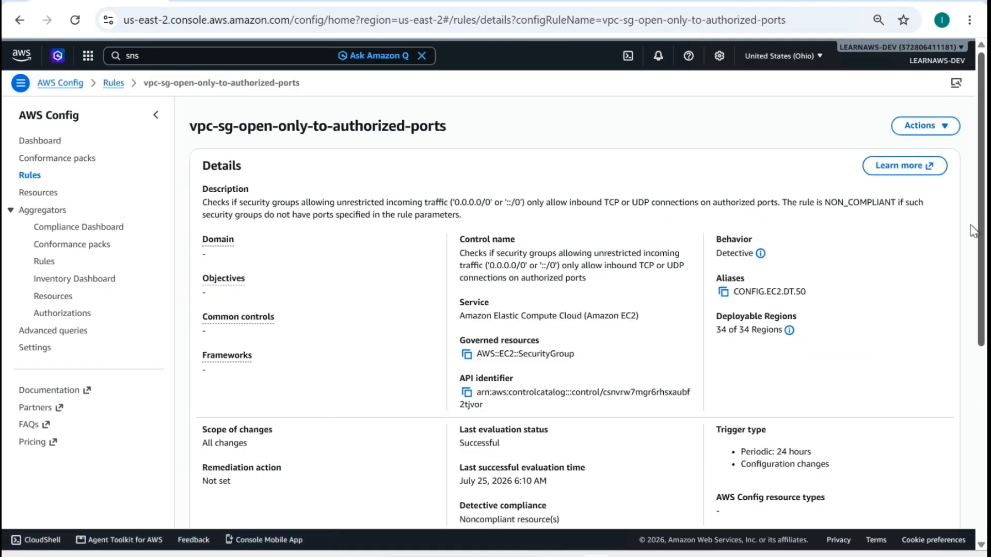
pyautogui.moveTo(983, 230); pyautogui.dragTo(982, 370)
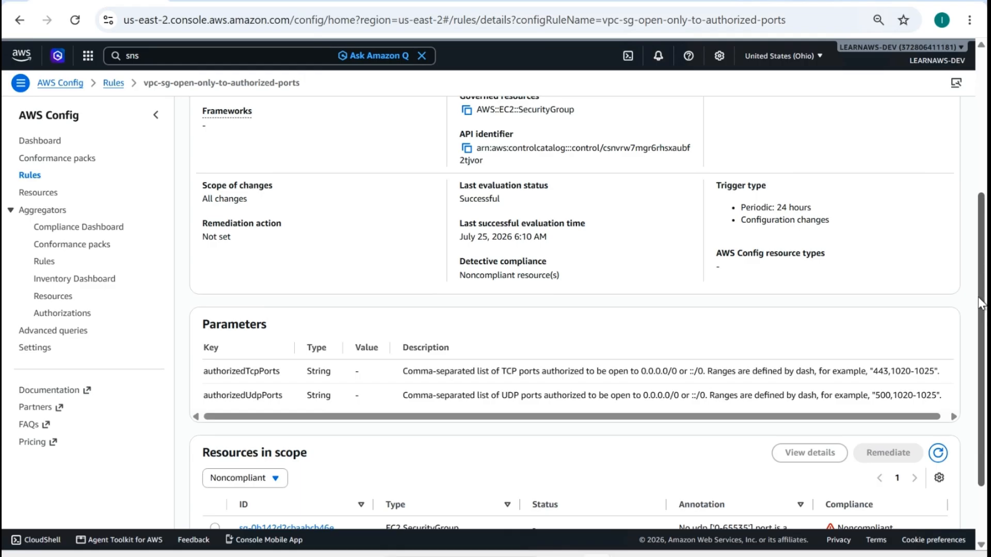
pyautogui.scroll(-2, 591, 364)
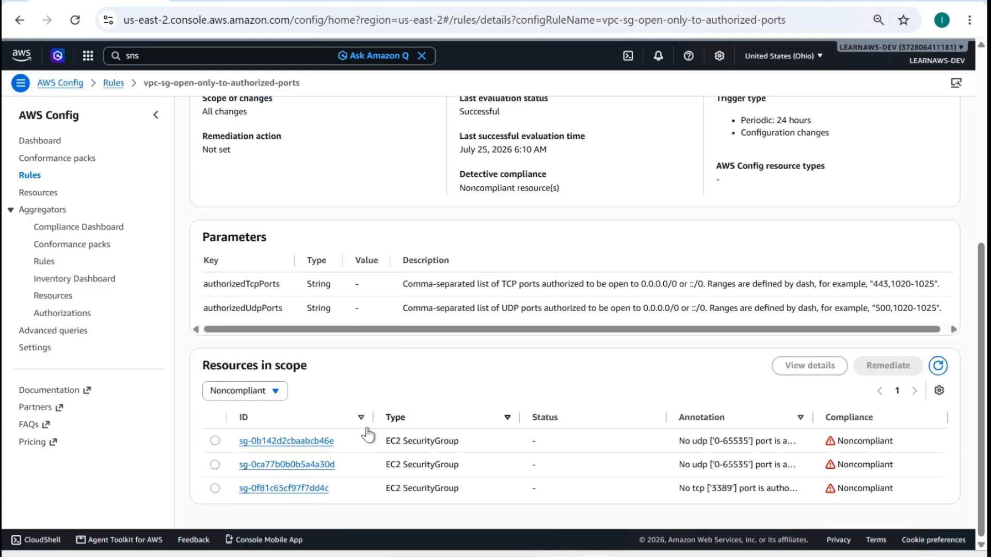
# Copy the first noncompliant security group ID, sg-0b142d2cbaabcb46e.
pyautogui.moveTo(342, 441); pyautogui.dragTo(239, 442)
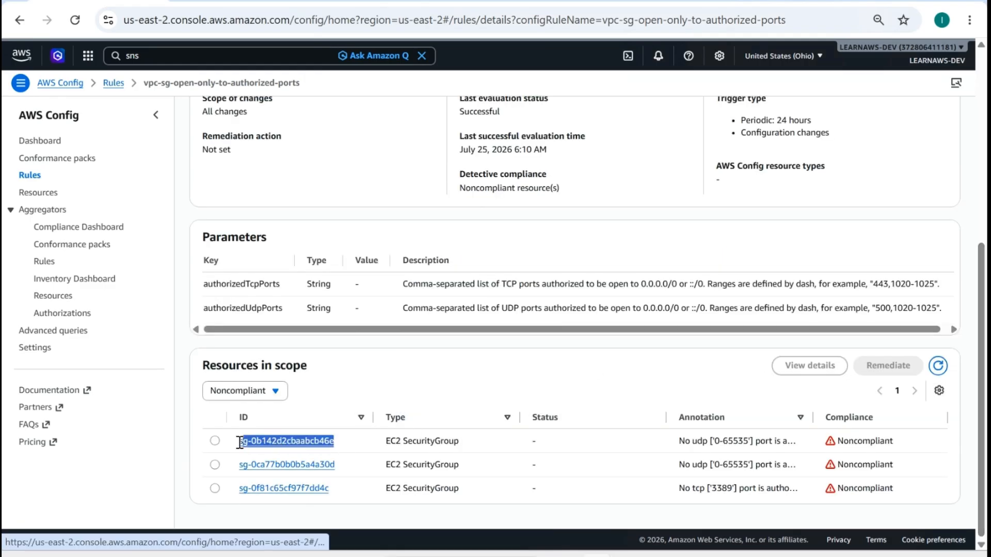
pyautogui.rightClick(271, 446)
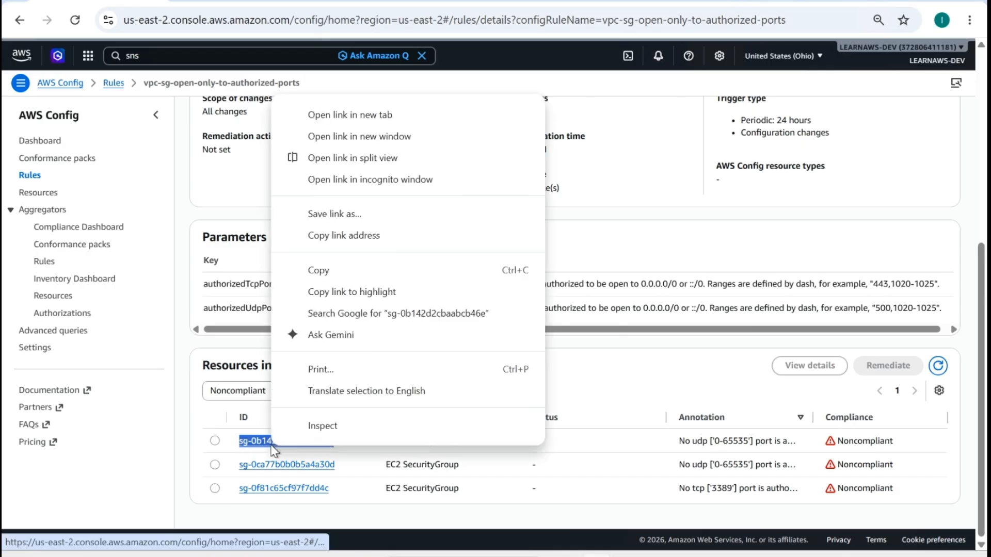
pyautogui.click(354, 272)
pyautogui.click(271, 2)
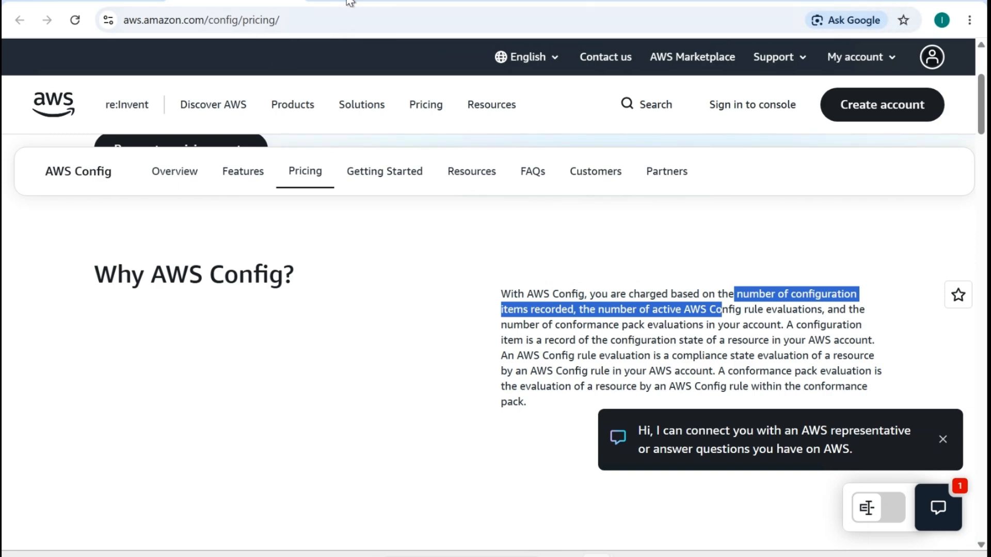
# Paste the copied ID sg-0b142d2cbaabcb46e into the console search bar.
pyautogui.click(348, 1)
pyautogui.click(261, 55)
pyautogui.hotkey('ctrl', 'v')
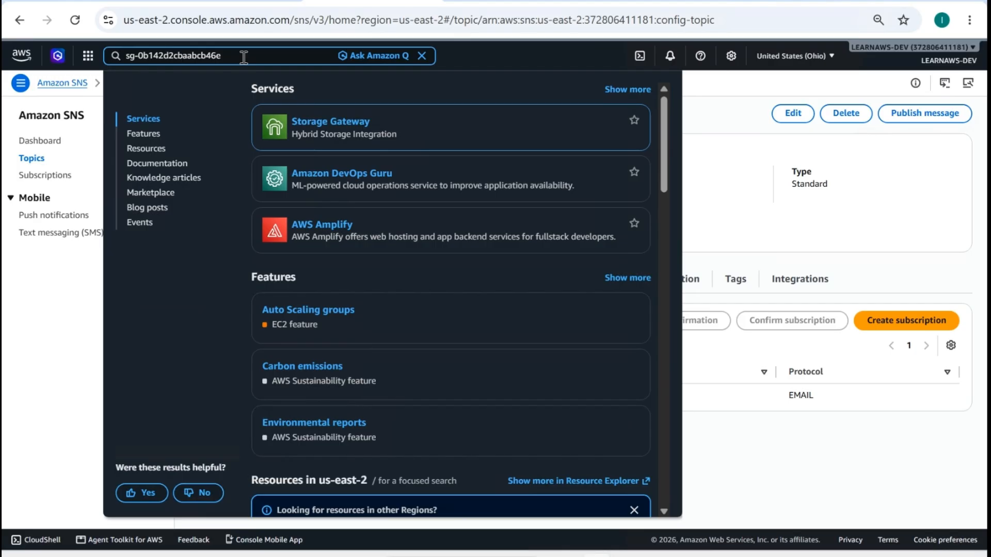
# Open EC2 Security Groups and filter the list to sg-0b142d2cbaabcb46e.
pyautogui.press('BackSpace')
pyautogui.press('BackSpace')
pyautogui.press('BackSpace')
pyautogui.press('BackSpace')
pyautogui.press('BackSpace')
pyautogui.press('BackSpace')
pyautogui.press('BackSpace')
pyautogui.press('BackSpace')
pyautogui.press('BackSpace')
pyautogui.press('BackSpace')
pyautogui.press('BackSpace')
pyautogui.press('BackSpace')
pyautogui.press('BackSpace')
pyautogui.press('BackSpace')
pyautogui.press('BackSpace')
pyautogui.press('BackSpace')
pyautogui.press('BackSpace')
pyautogui.press('BackSpace')
pyautogui.press('BackSpace')
pyautogui.press('BackSpace')
pyautogui.write('EC2')
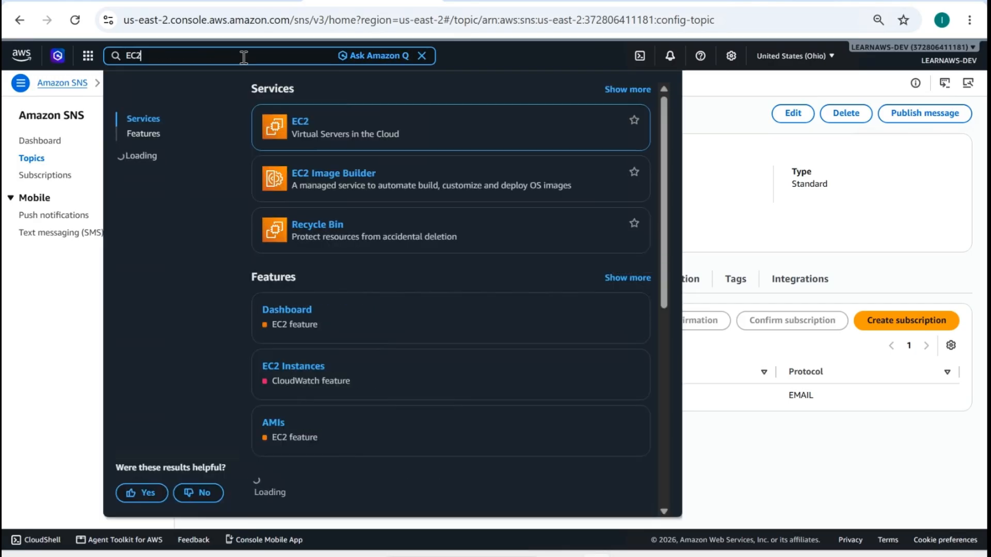
pyautogui.click(301, 125)
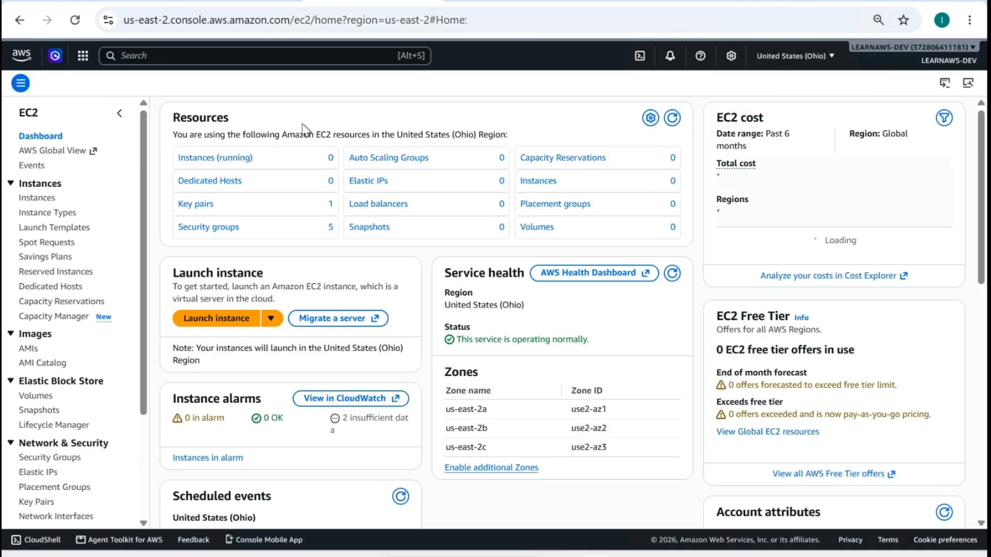
pyautogui.click(49, 461)
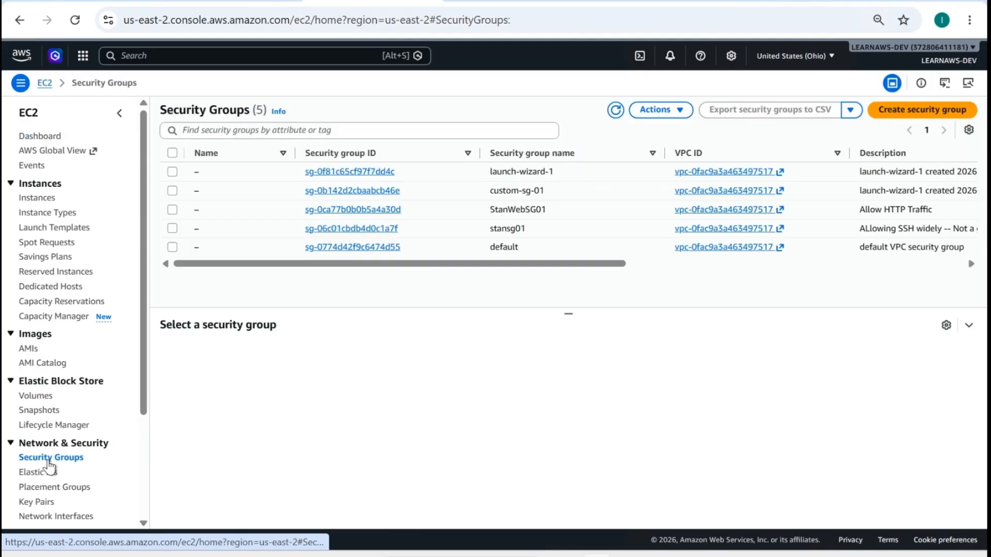
pyautogui.click(215, 131)
pyautogui.hotkey('ctrl', 'v')
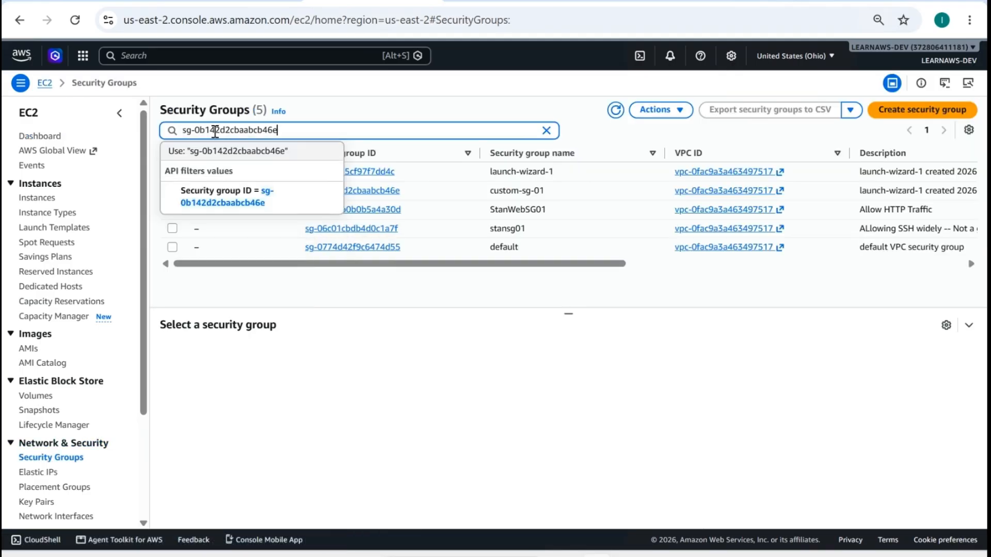
pyautogui.click(227, 198)
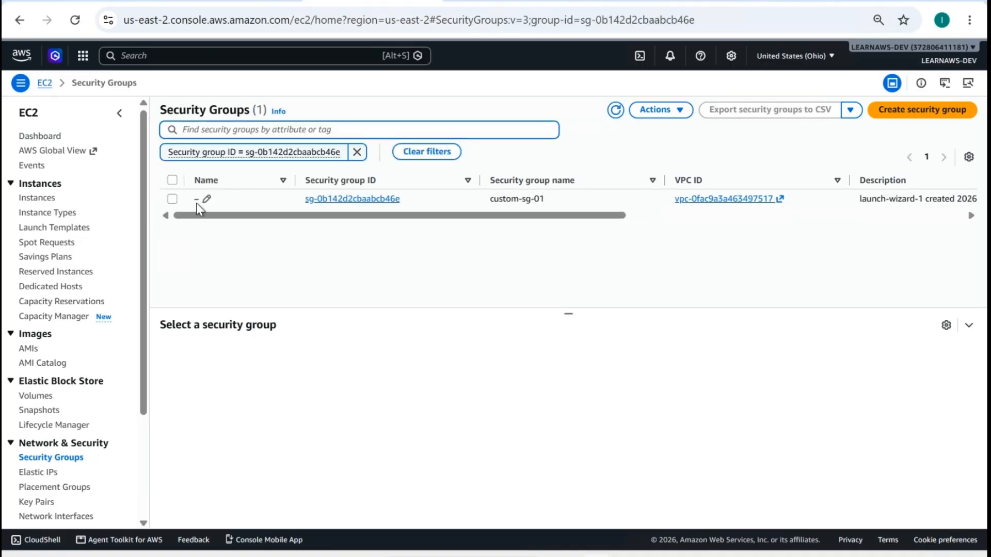
# Review custom-sg-01's inbound rules (All traffic, HTTPS 443) and start editing the All traffic rule.
pyautogui.click(173, 199)
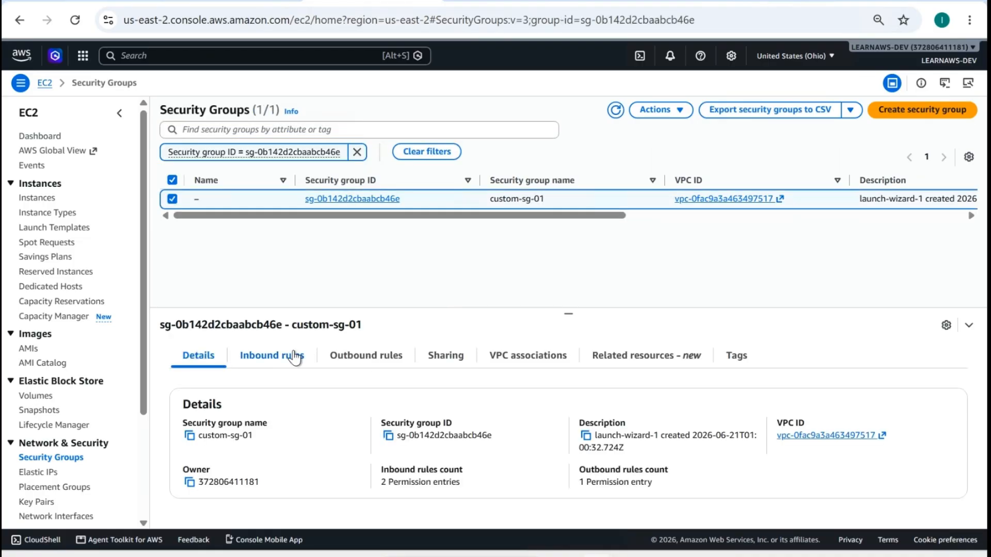
pyautogui.click(295, 356)
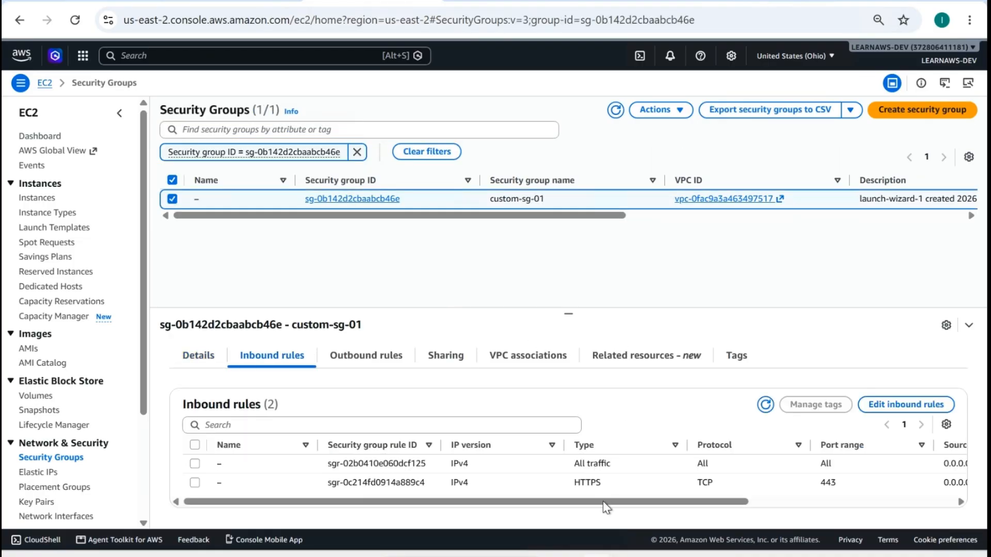
pyautogui.hscroll(5, 603, 500)
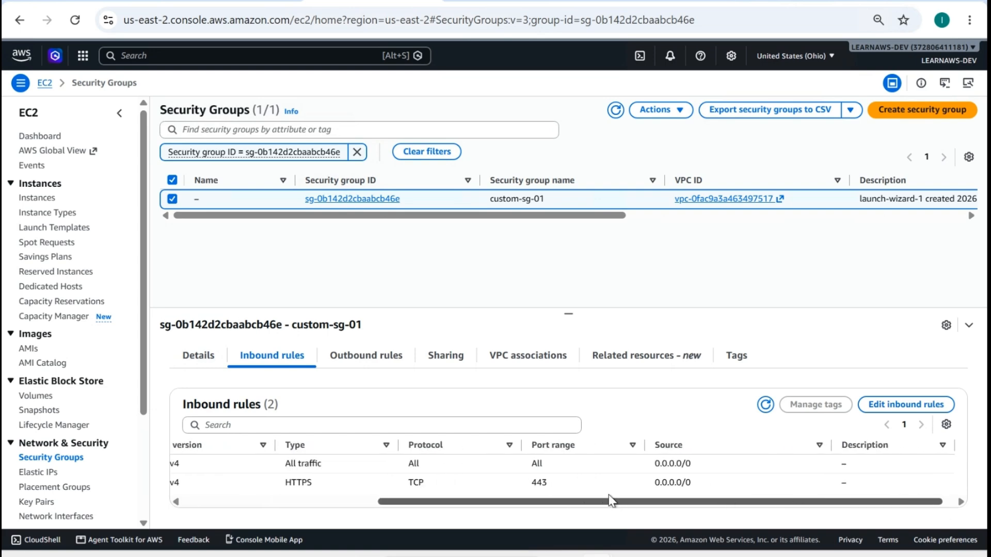
pyautogui.moveTo(611, 501); pyautogui.dragTo(422, 487)
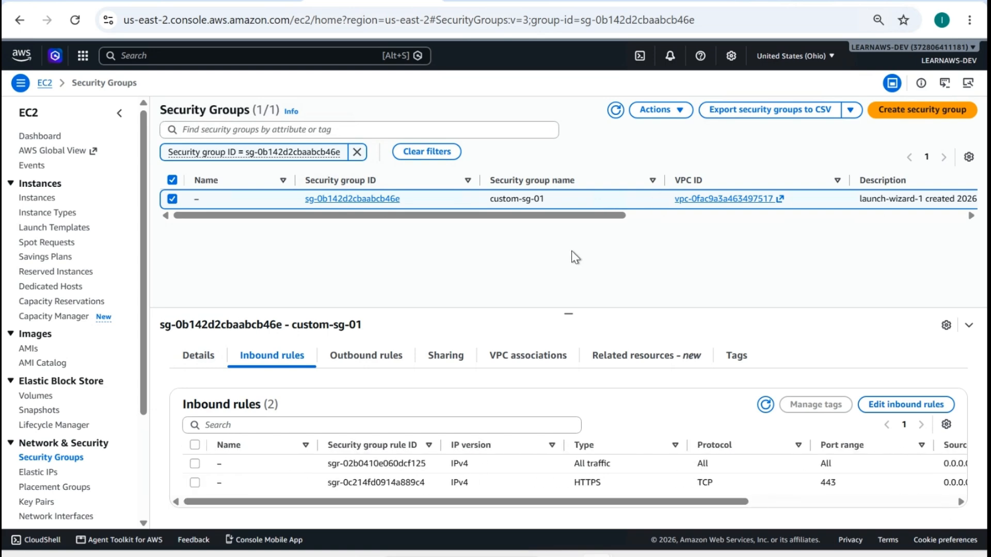
pyautogui.click(194, 464)
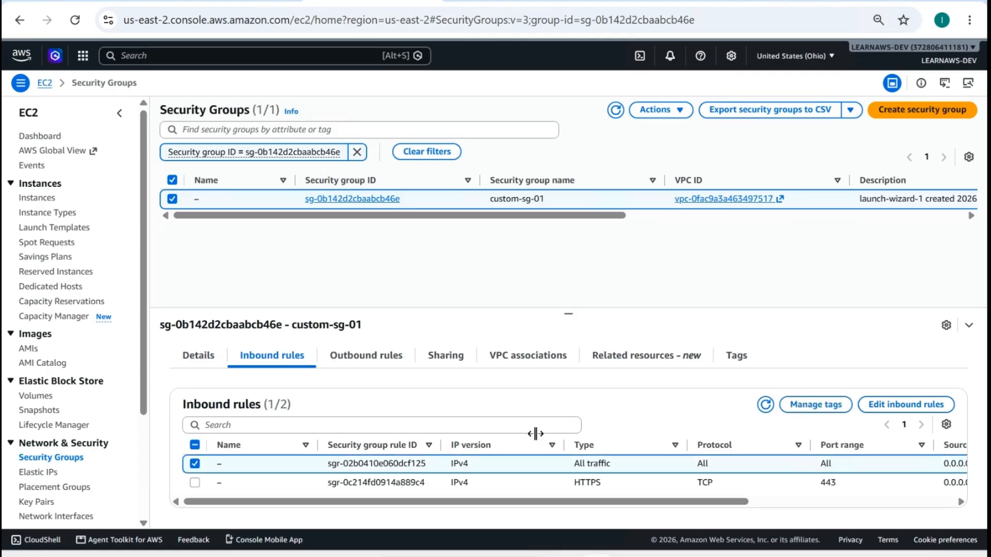
pyautogui.click(887, 407)
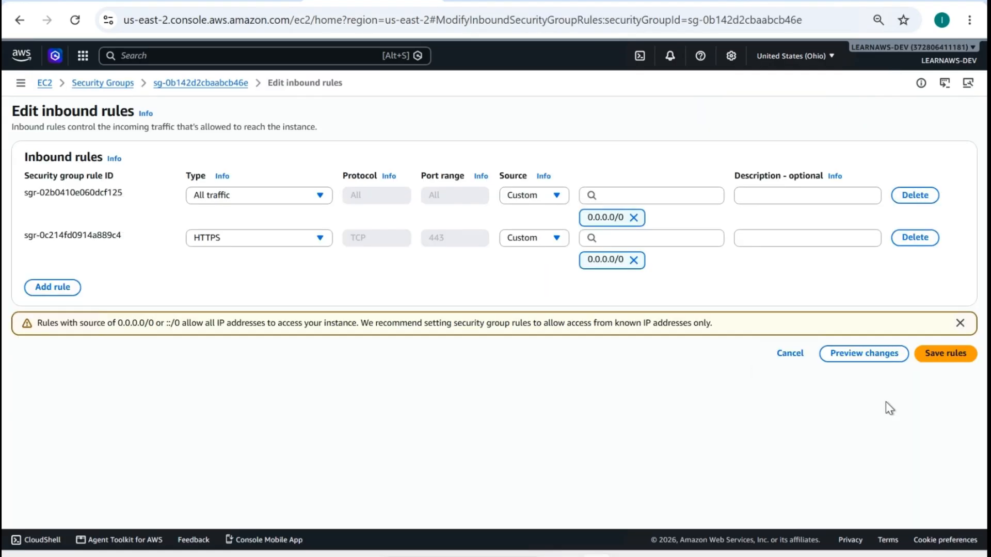
# Change custom-sg-01's All traffic inbound rule to SSH on TCP 22 and save the rules.
pyautogui.click(320, 200)
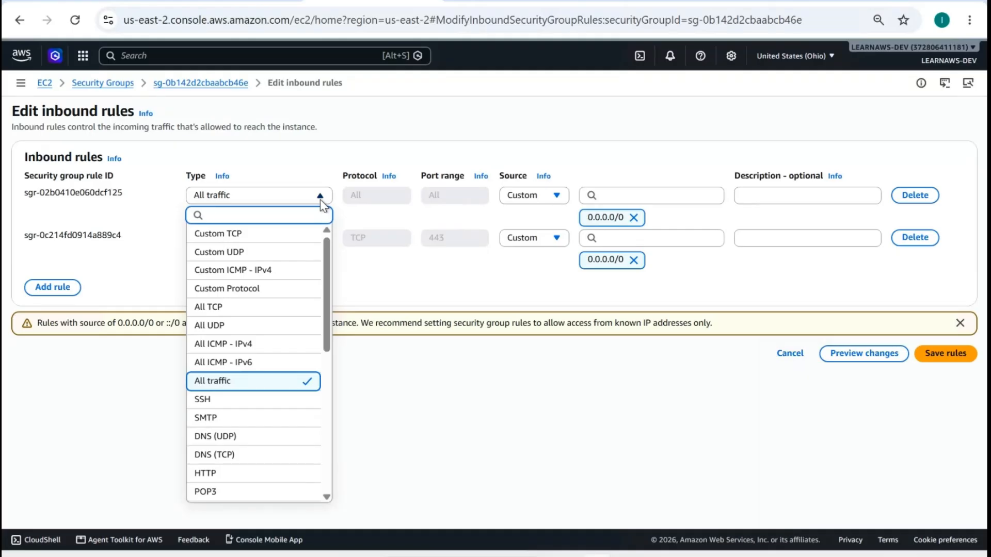
pyautogui.write('SSH')
pyautogui.click(267, 233)
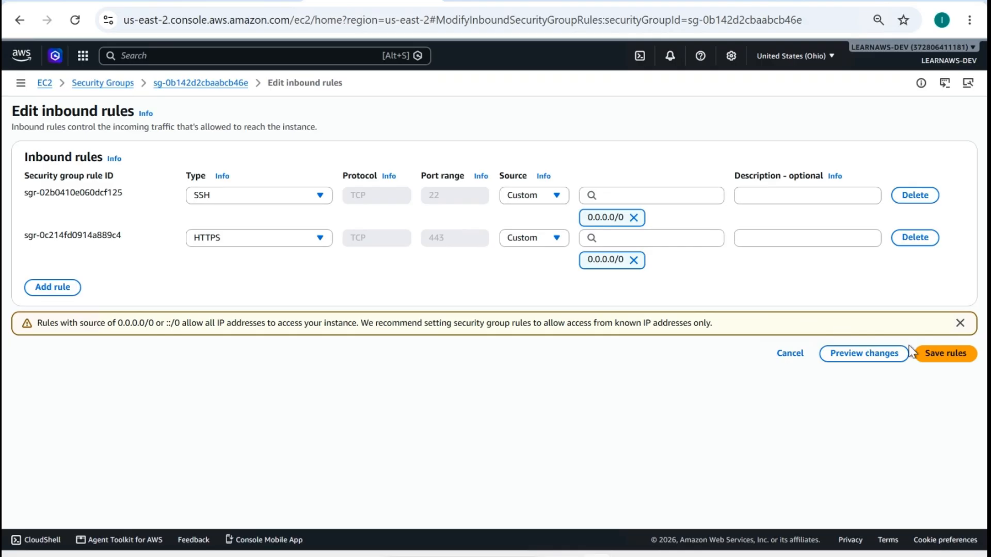
pyautogui.click(945, 354)
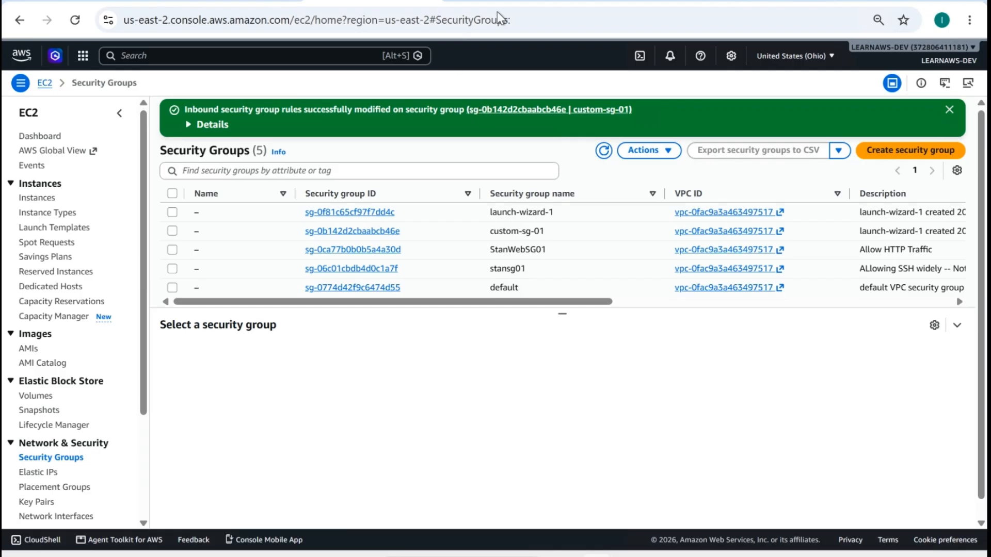
pyautogui.click(90, 1)
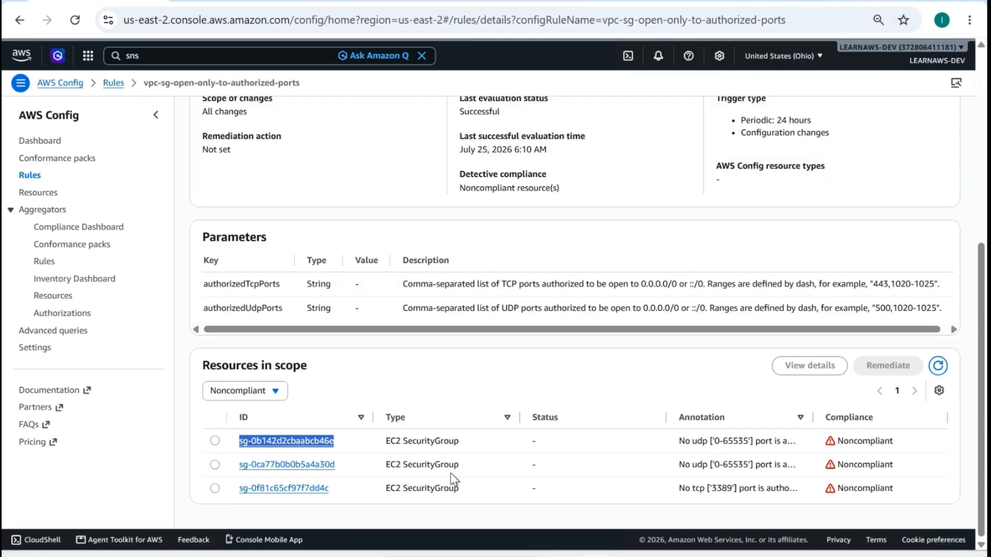
pyautogui.moveTo(297, 466); pyautogui.dragTo(335, 466)
pyautogui.moveTo(249, 467); pyautogui.dragTo(239, 466)
pyautogui.hotkey('ctrl', 'c')
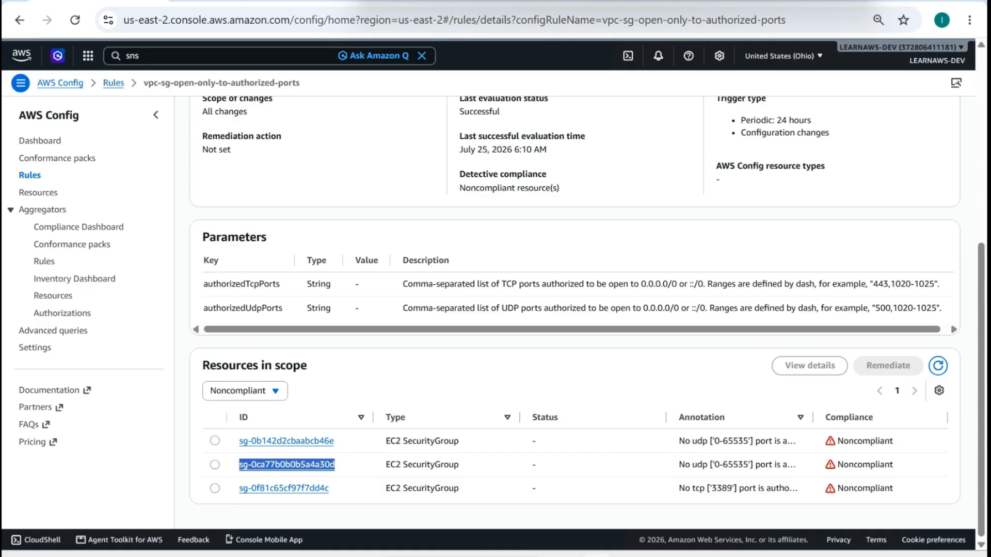
pyautogui.click(335, 1)
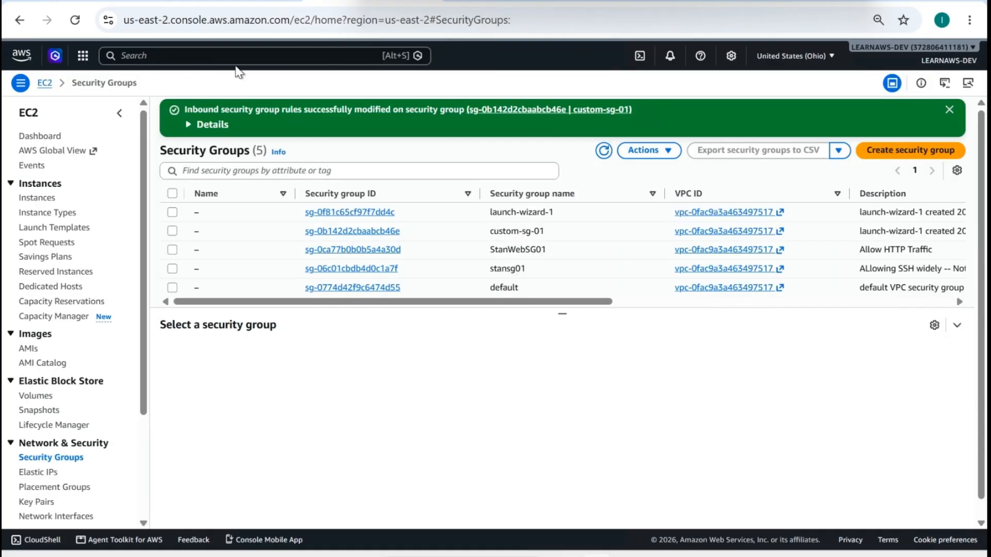
# Filter security groups to sg-0ca77b0b0b5a4a30d and review StanWebSG01's outbound and inbound rules.
pyautogui.click(315, 171)
pyautogui.hotkey('ctrl', 'v')
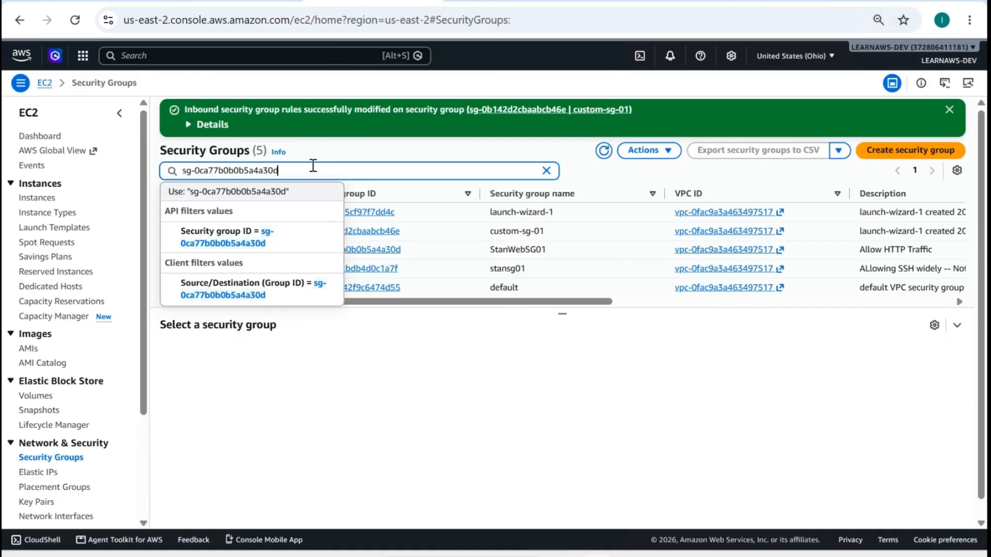
pyautogui.click(285, 236)
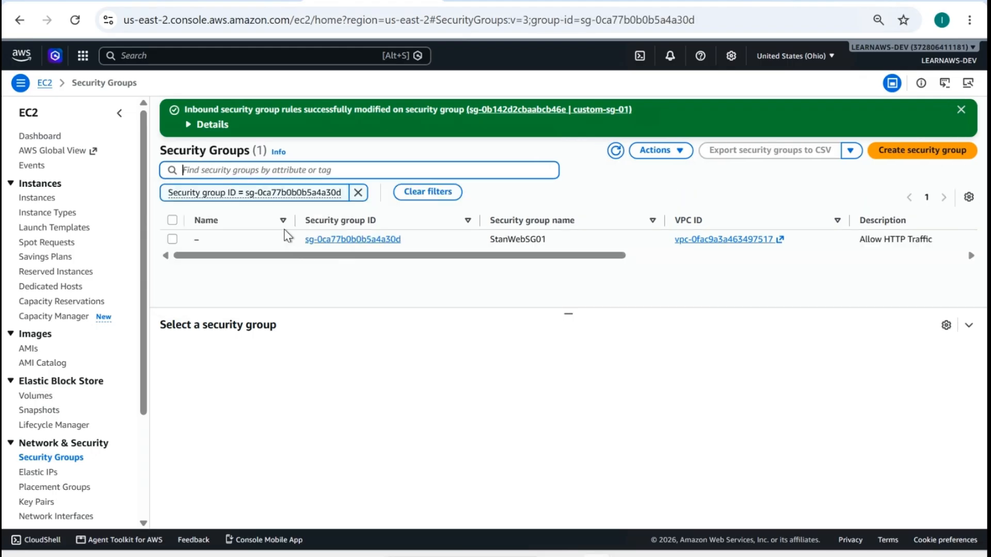
pyautogui.click(173, 239)
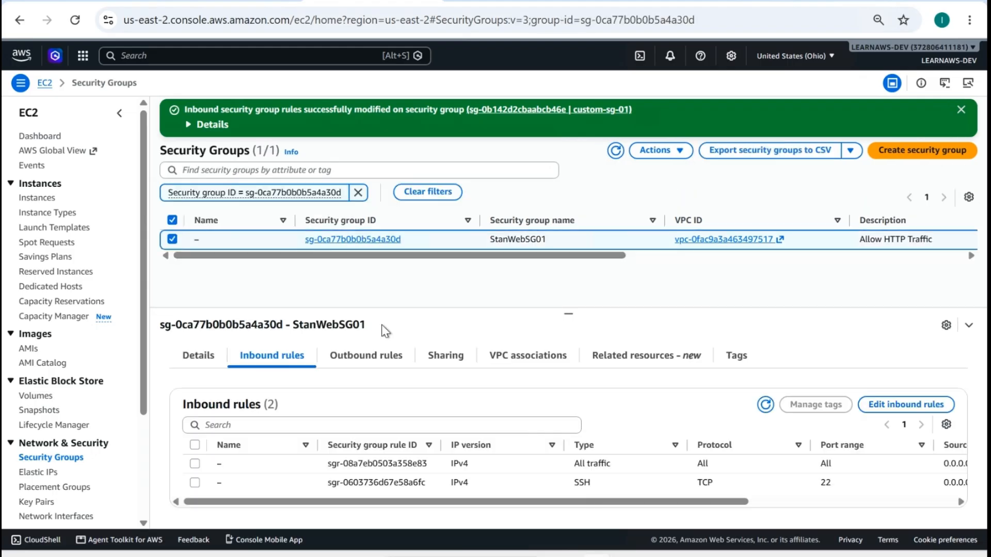
pyautogui.click(372, 360)
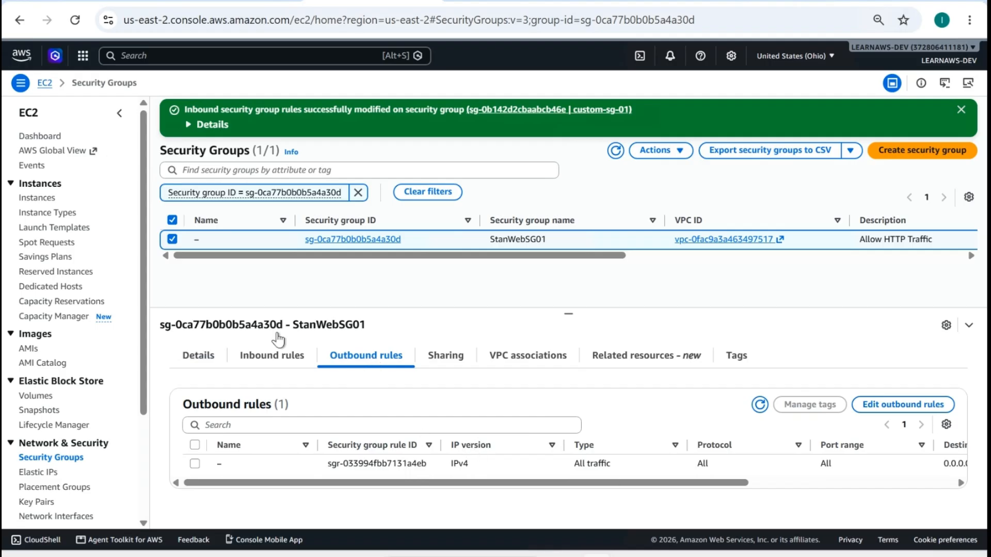
pyautogui.click(267, 358)
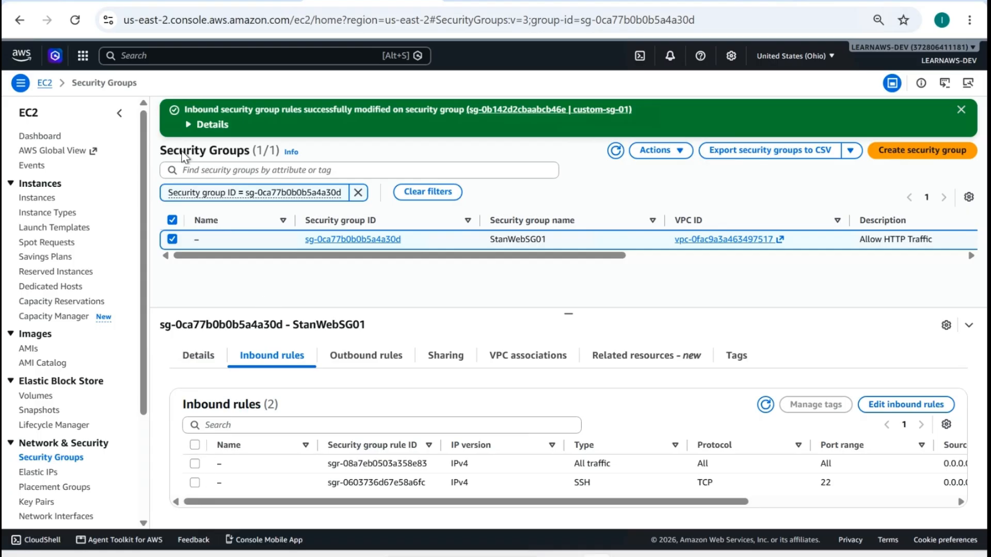
pyautogui.click(173, 60)
# Open S3, then open the s3-bucket-versioning-enabled rule from the AWS Config rules list.
pyautogui.write('s3')
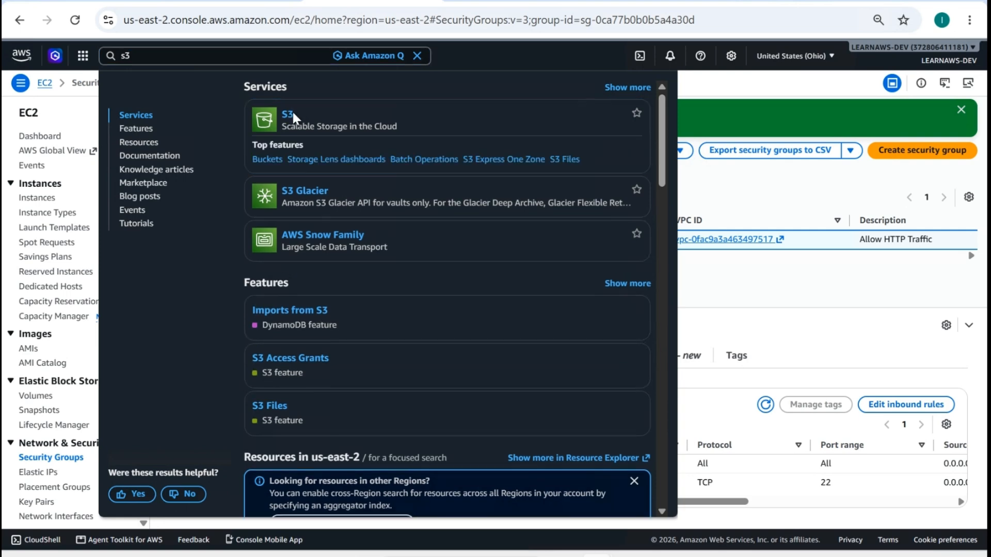
pyautogui.click(285, 115)
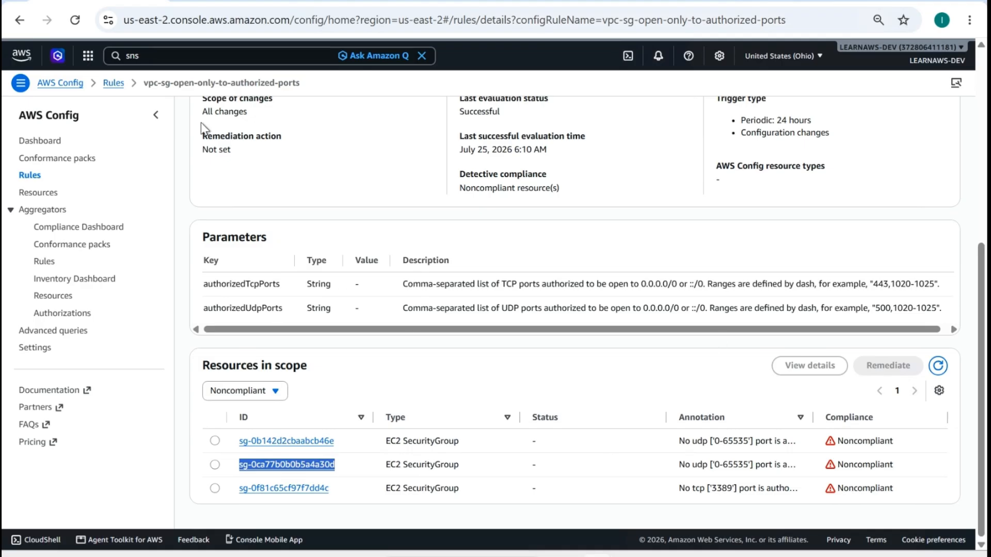
pyautogui.click(115, 84)
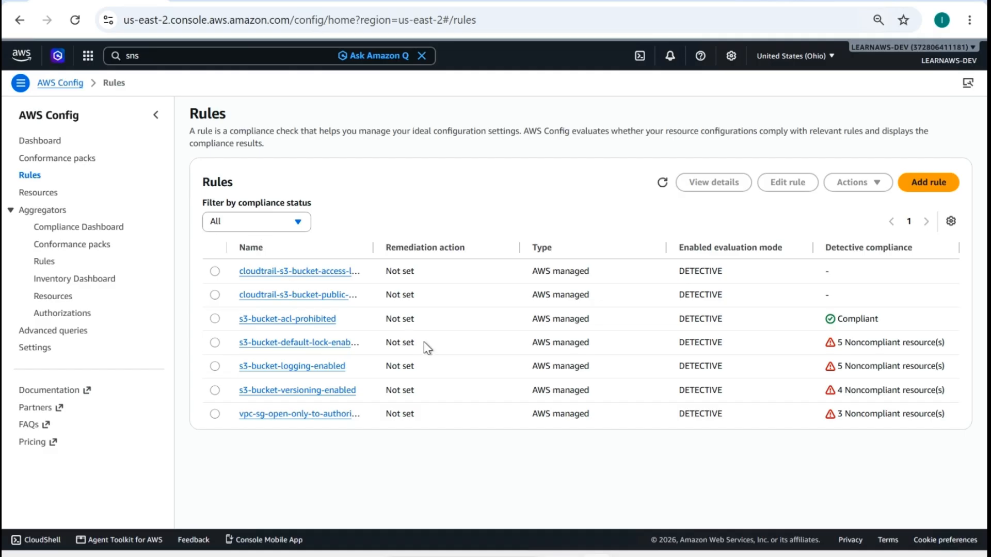
pyautogui.click(303, 392)
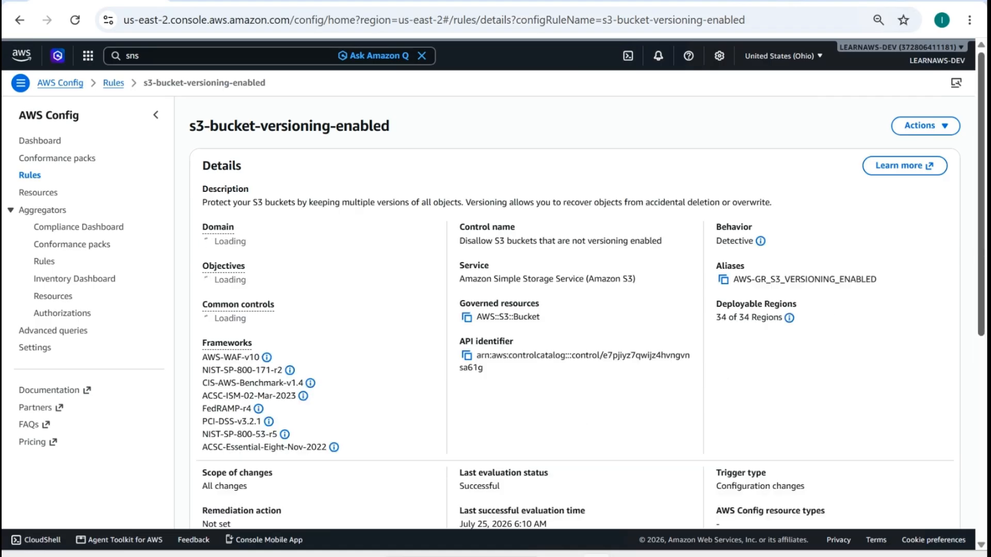
# Scroll to the four noncompliant buckets and select the name stantestbucket0033 for copying.
pyautogui.scroll(-1, 981, 242)
pyautogui.scroll(-1, 583, 309)
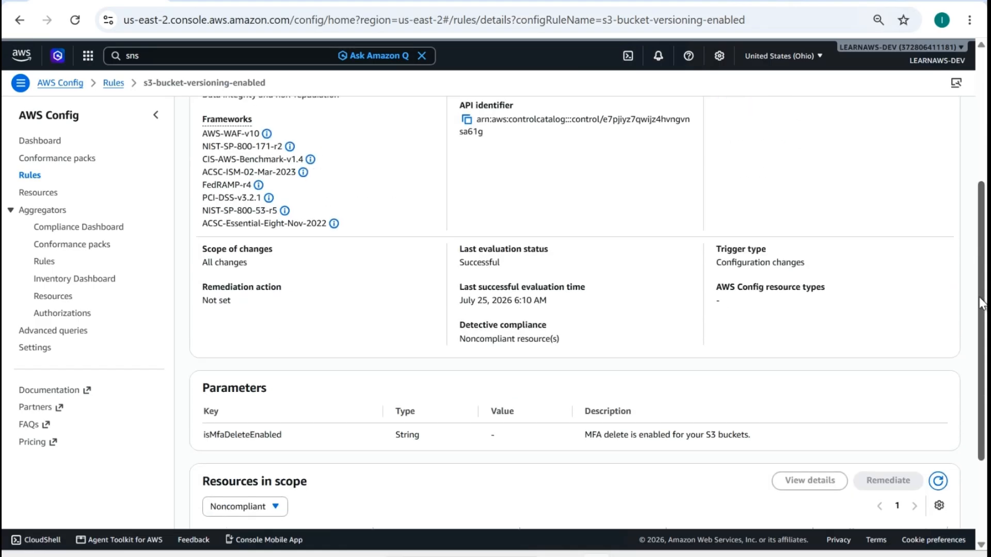
pyautogui.scroll(-2, 981, 388)
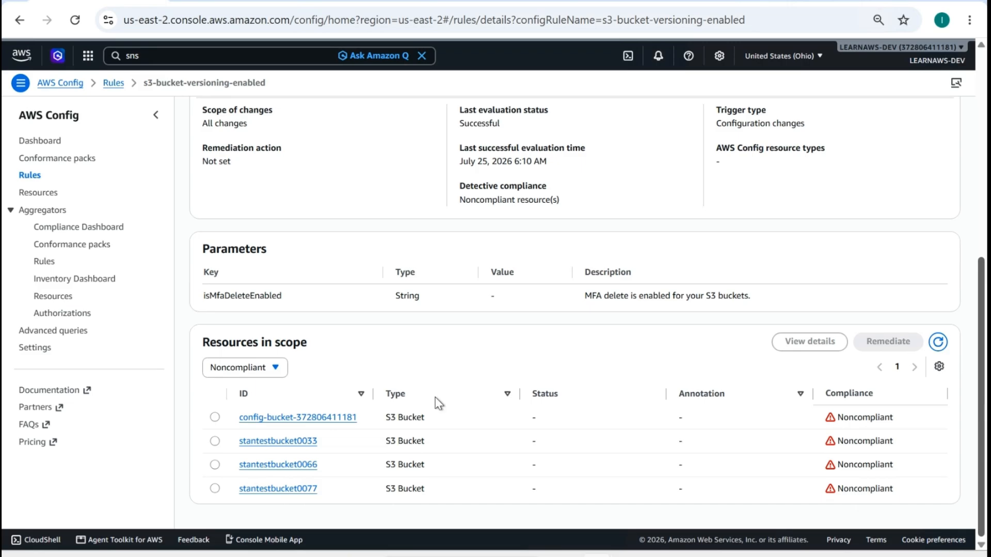
pyautogui.click(215, 441)
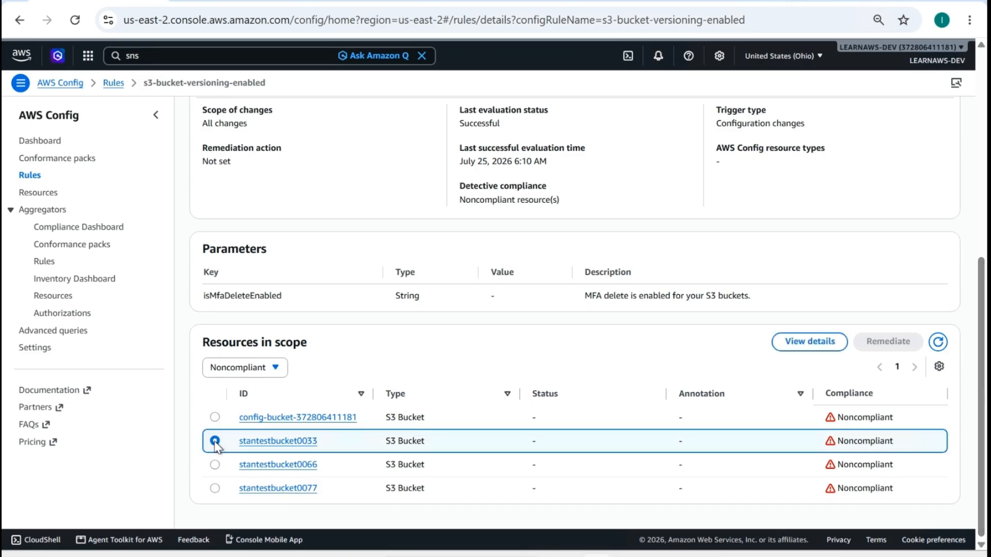
pyautogui.moveTo(308, 440); pyautogui.dragTo(231, 447)
pyautogui.hotkey('ctrl', 'c')
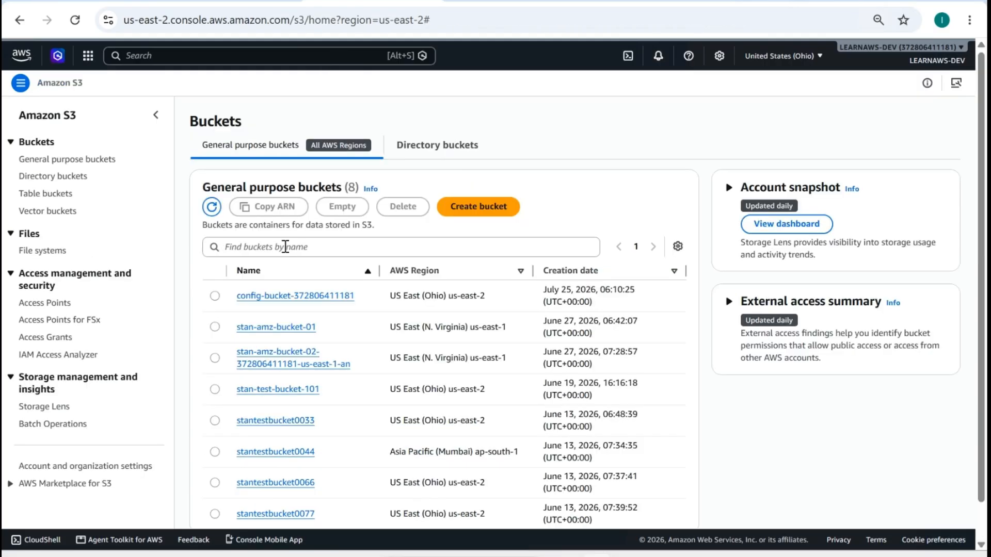
# Find stantestbucket0033 in S3 and set its Bucket Versioning to Enabled.
pyautogui.click(286, 247)
pyautogui.hotkey('ctrl', 'v')
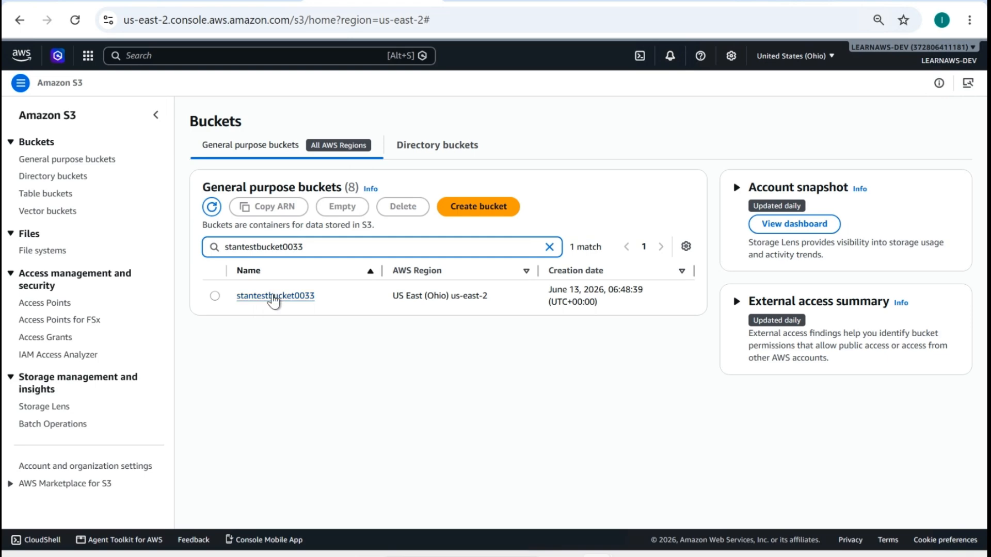
pyautogui.click(271, 293)
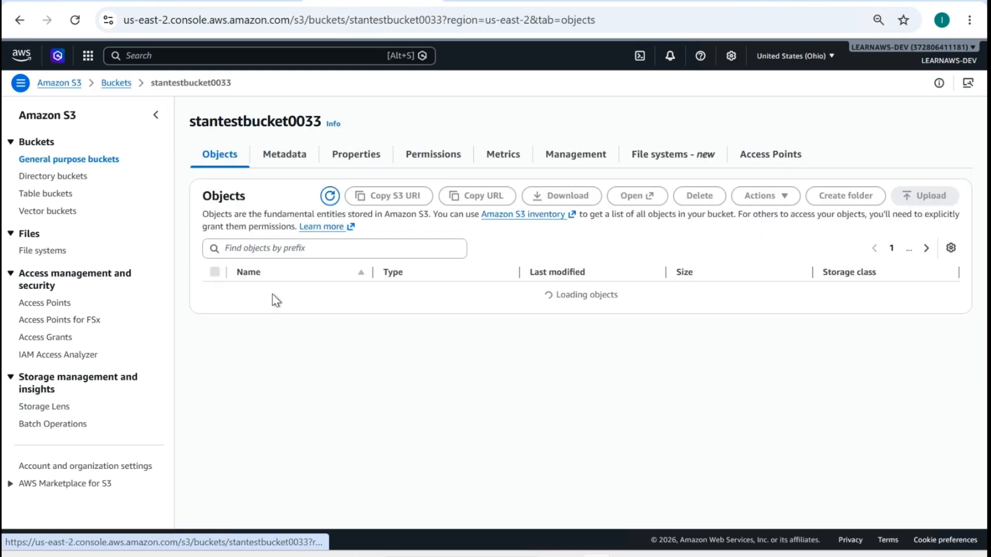
pyautogui.click(359, 158)
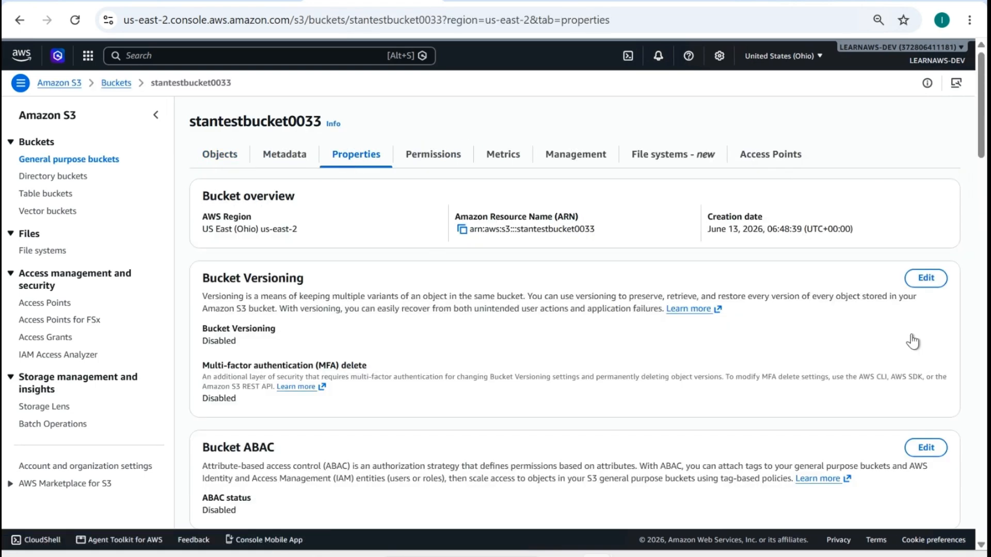
pyautogui.click(926, 278)
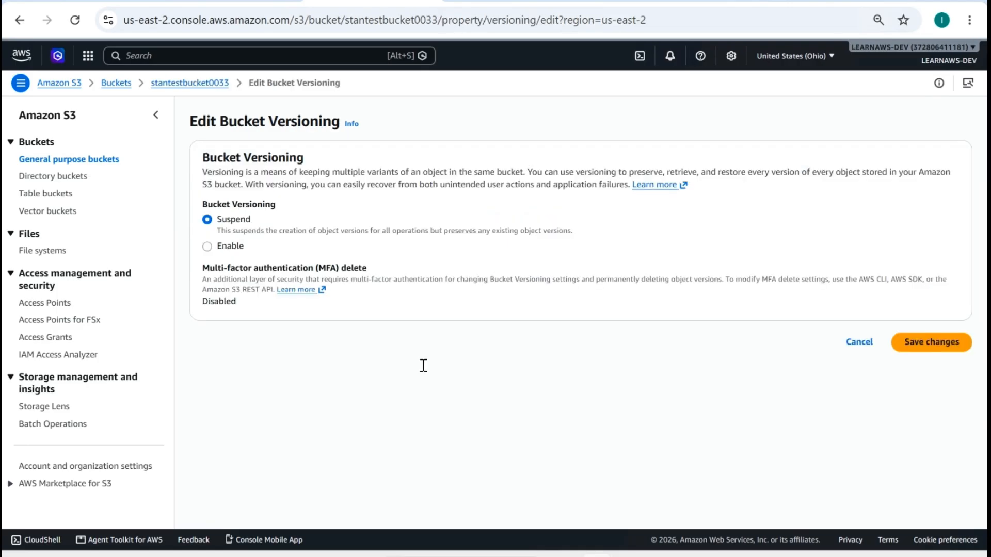
pyautogui.click(228, 246)
pyautogui.click(945, 390)
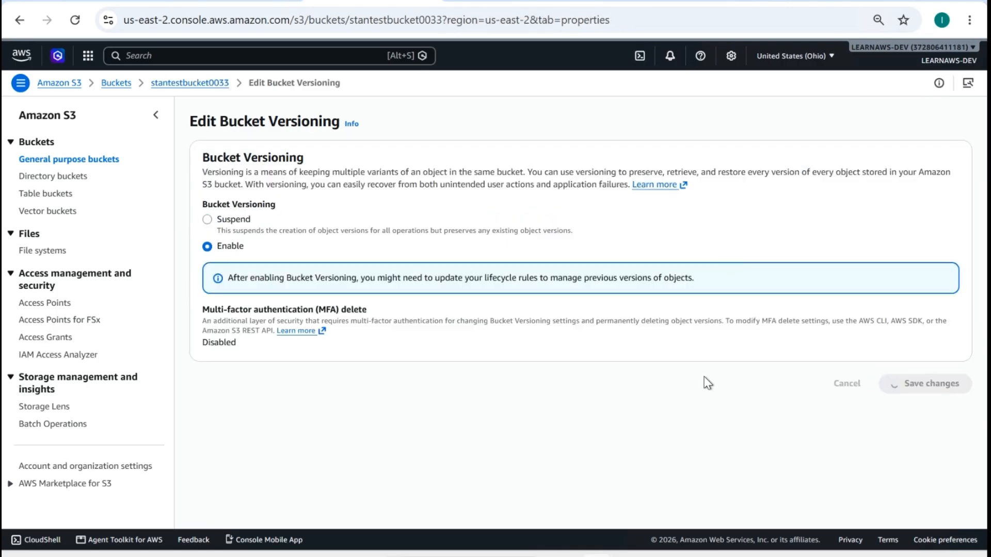
pyautogui.click(83, 1)
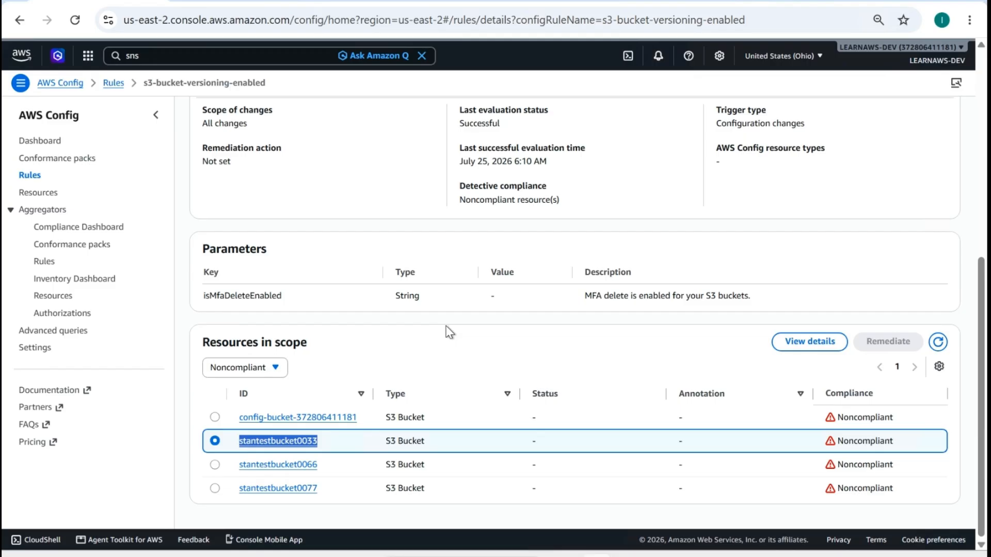
# Open stantestbucket0033's AWS Config resource record and scroll through its details and applied rules.
pyautogui.click(278, 442)
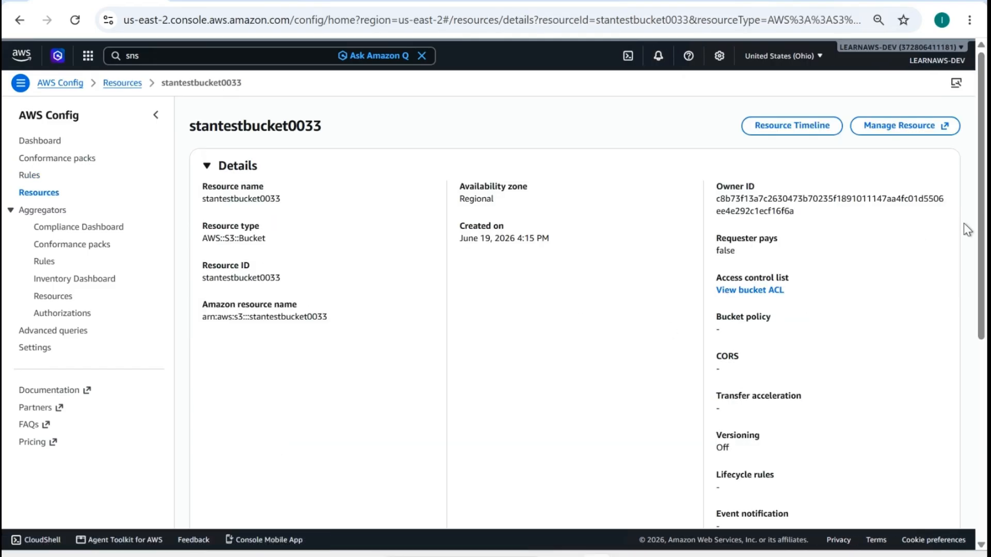
pyautogui.moveTo(981, 225); pyautogui.dragTo(981, 369)
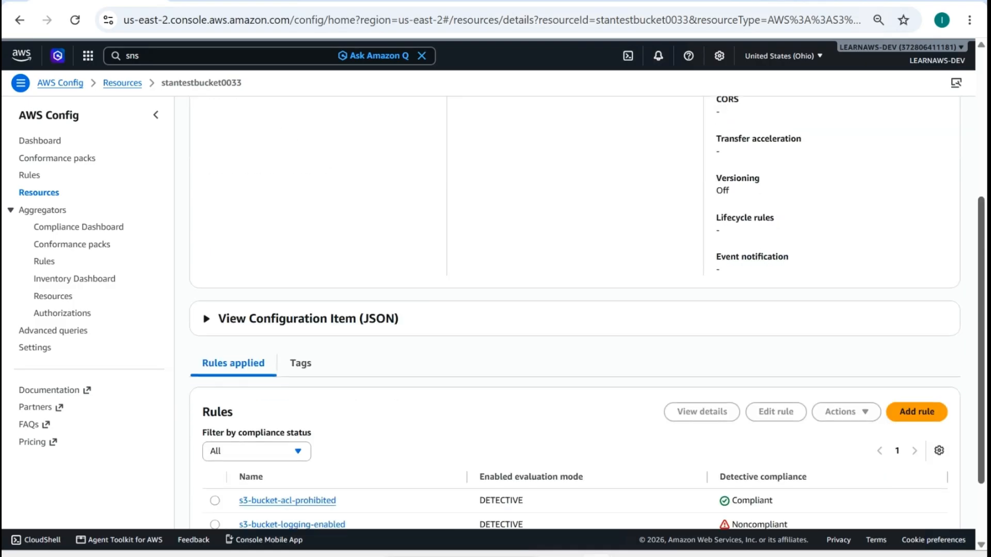
pyautogui.moveTo(981, 315); pyautogui.dragTo(981, 368)
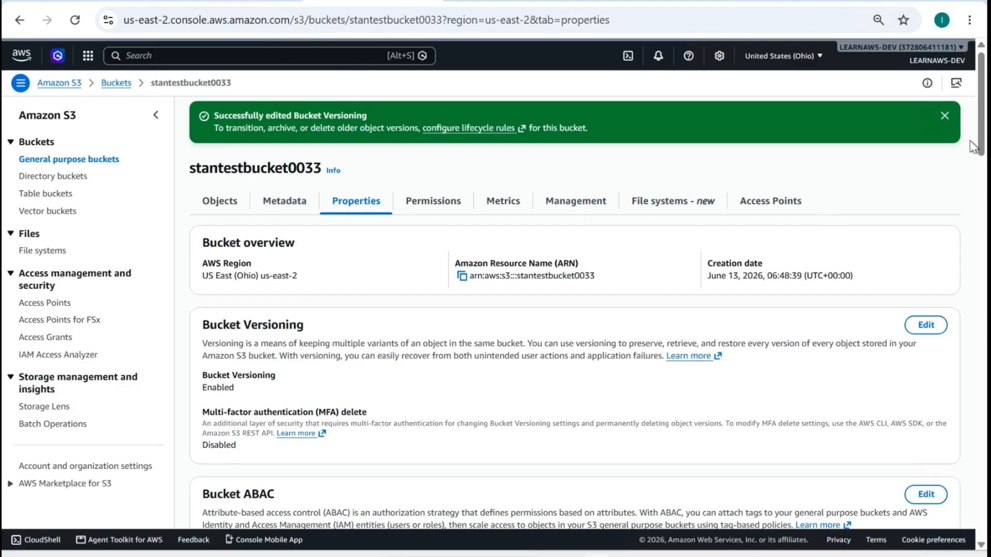
# Edit stantestbucket0033's Server access logging and switch it to Enable.
pyautogui.moveTo(982, 141); pyautogui.dragTo(982, 270)
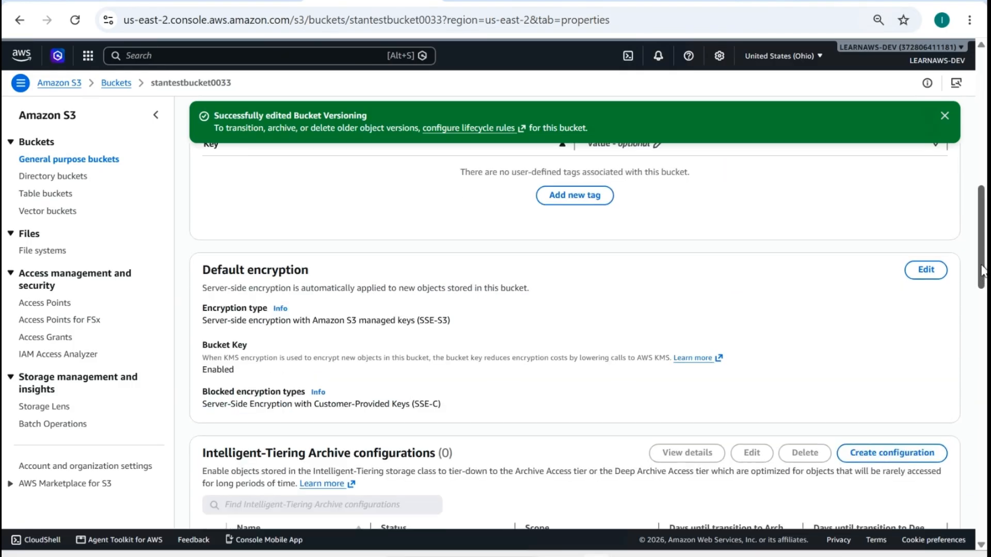
pyautogui.moveTo(984, 336); pyautogui.dragTo(984, 412)
pyautogui.scroll(-2, 575, 310)
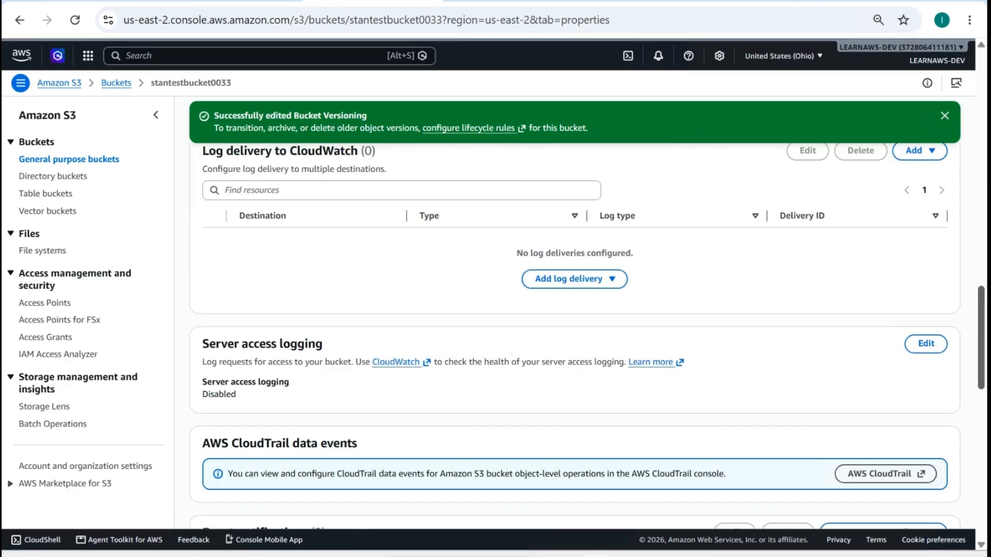
pyautogui.click(929, 343)
pyautogui.click(231, 223)
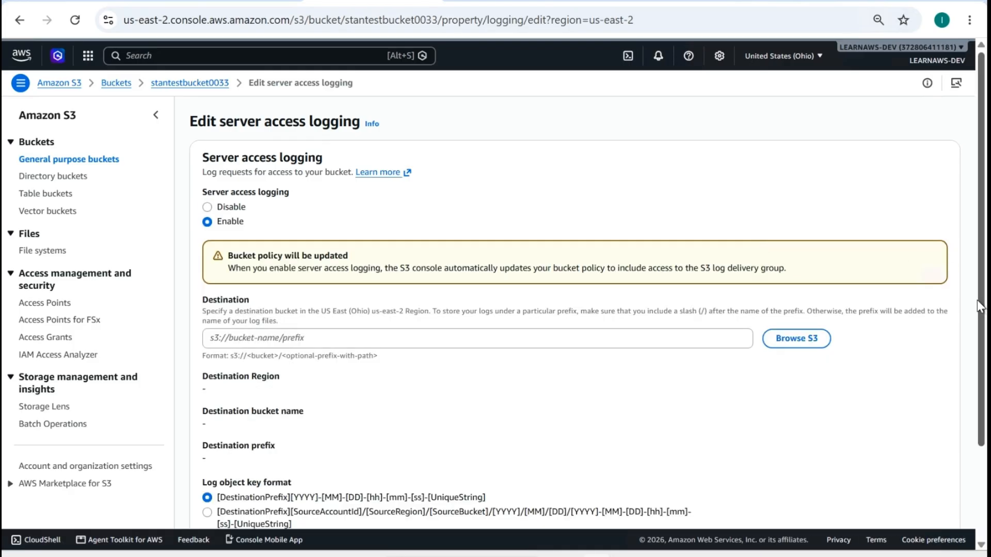
# Choose stan-test-bucket-101 as the log destination and save the logging settings.
pyautogui.scroll(-2, 931, 413)
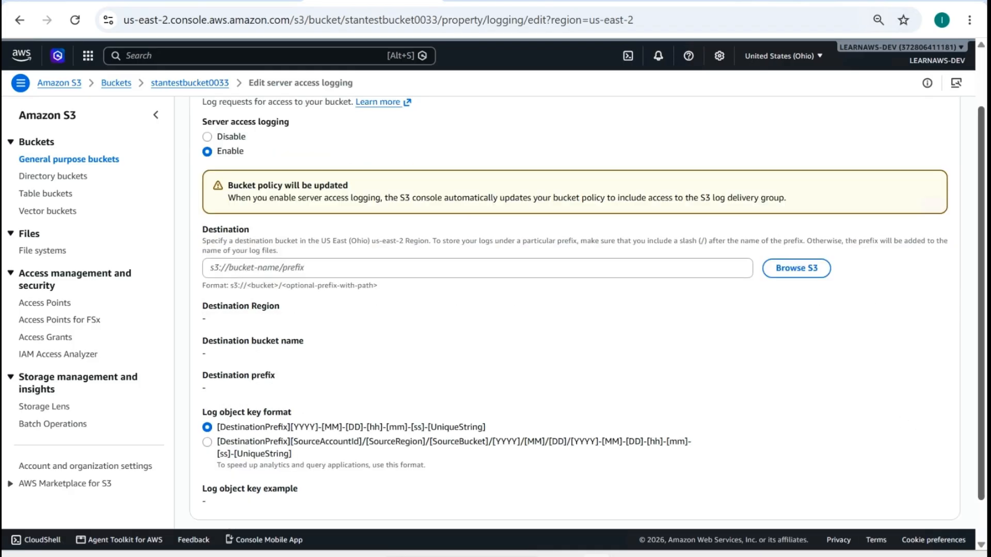
pyautogui.scroll(-1, 912, 439)
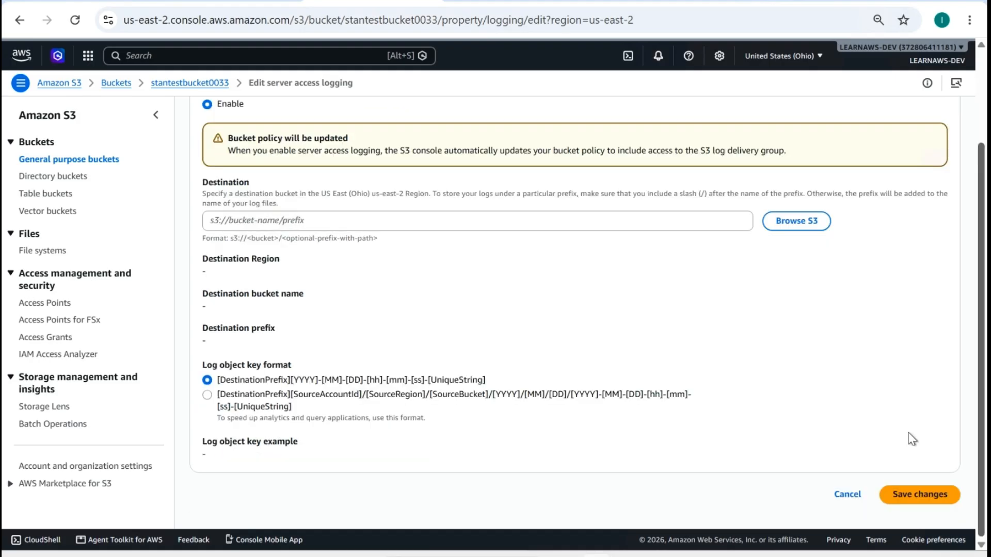
pyautogui.click(915, 496)
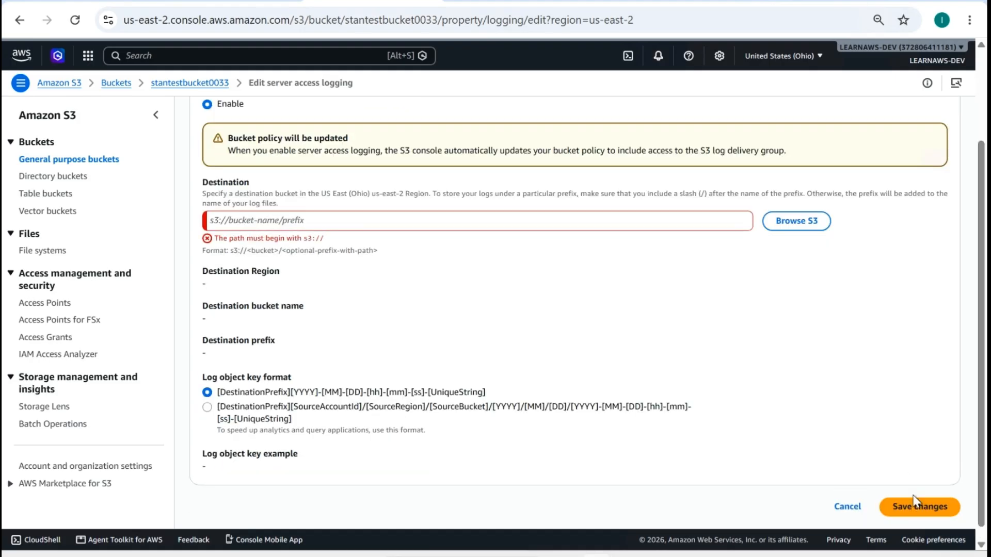
pyautogui.click(797, 221)
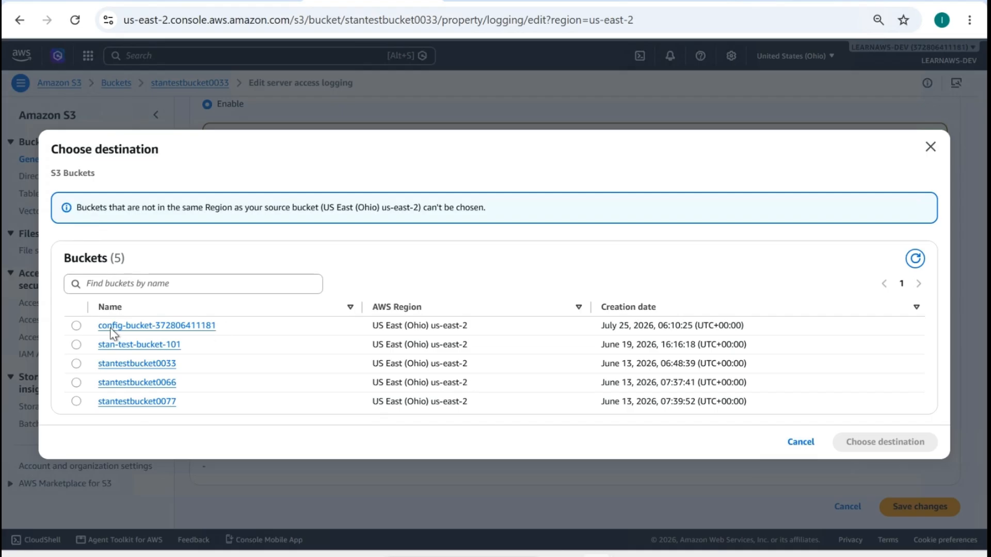
pyautogui.click(76, 344)
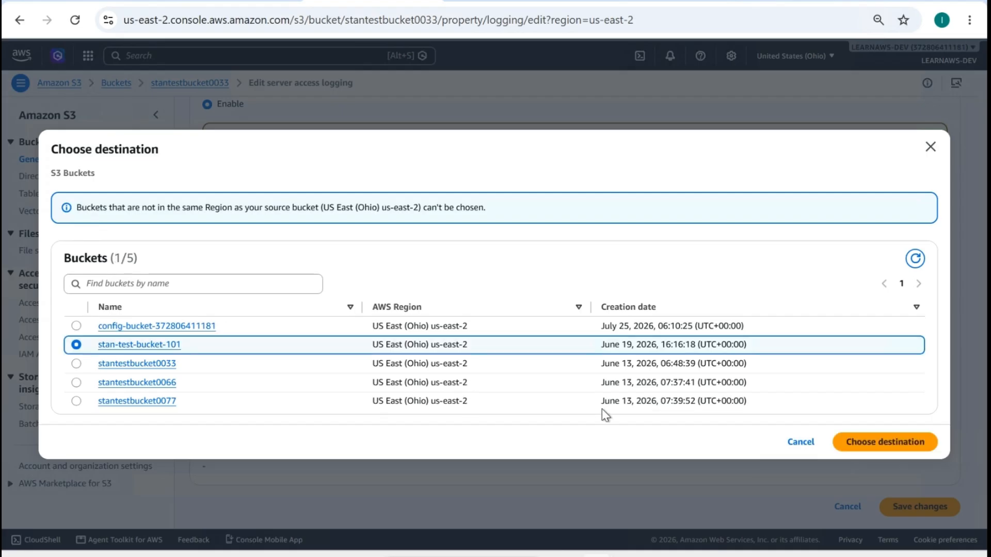
pyautogui.click(875, 434)
pyautogui.click(925, 492)
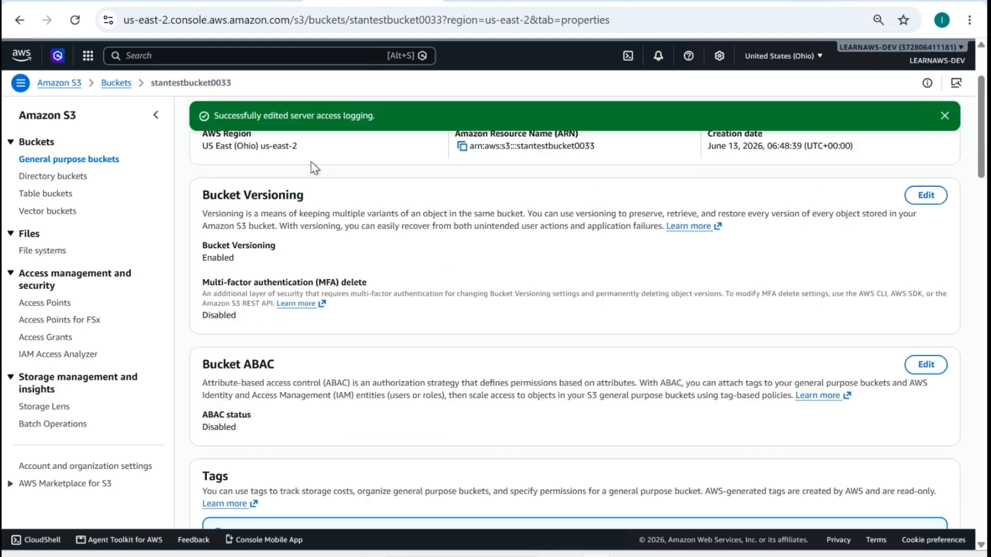
pyautogui.click(89, 160)
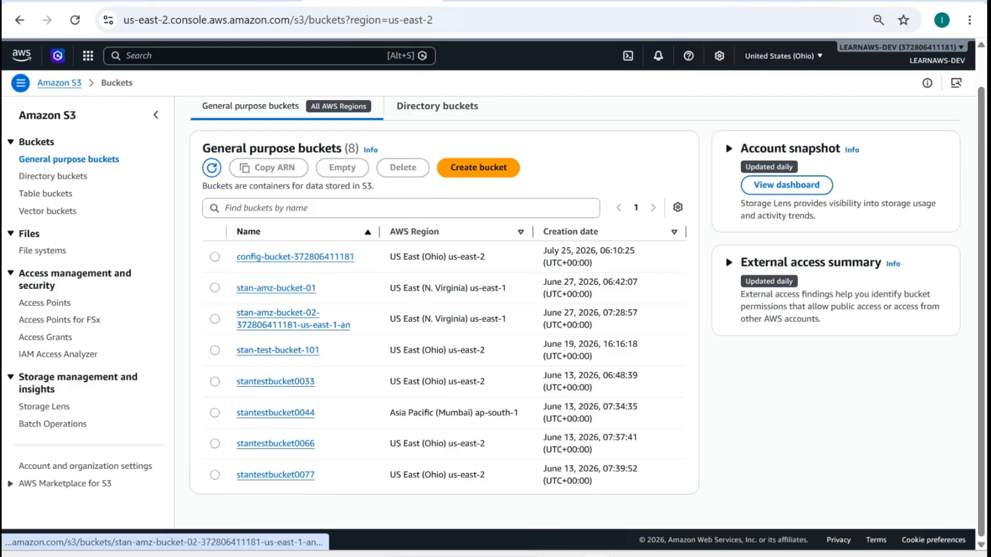
# Open the AWS Config notification email in Gmail with the page at normal zoom.
pyautogui.click(464, 2)
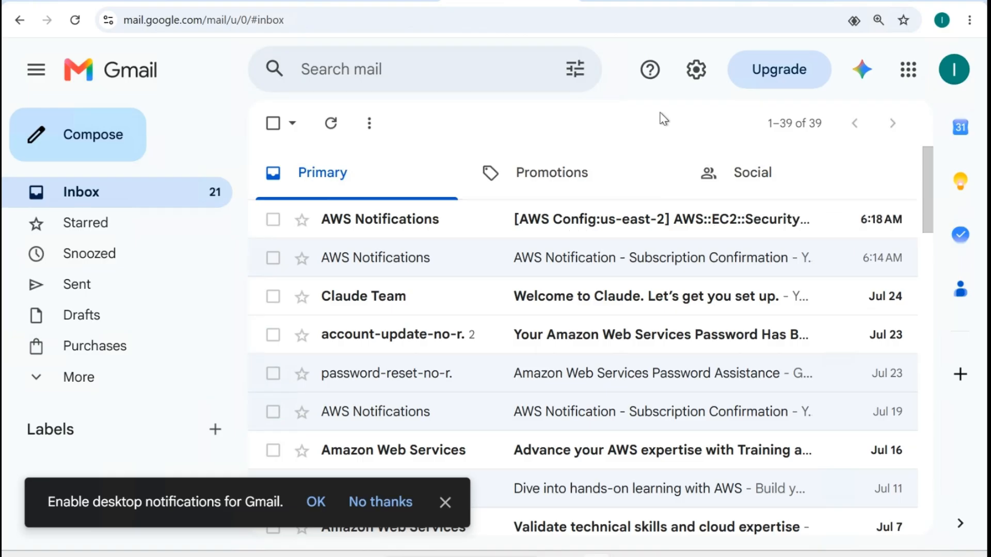
pyautogui.hotkey('ctrl', '-')
pyautogui.hotkey('ctrl', '-')
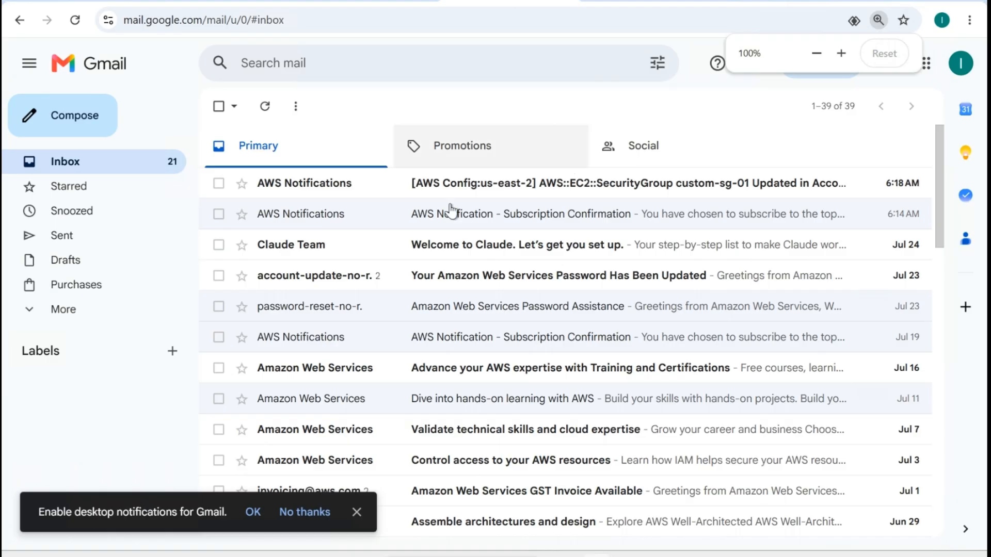
pyautogui.click(346, 188)
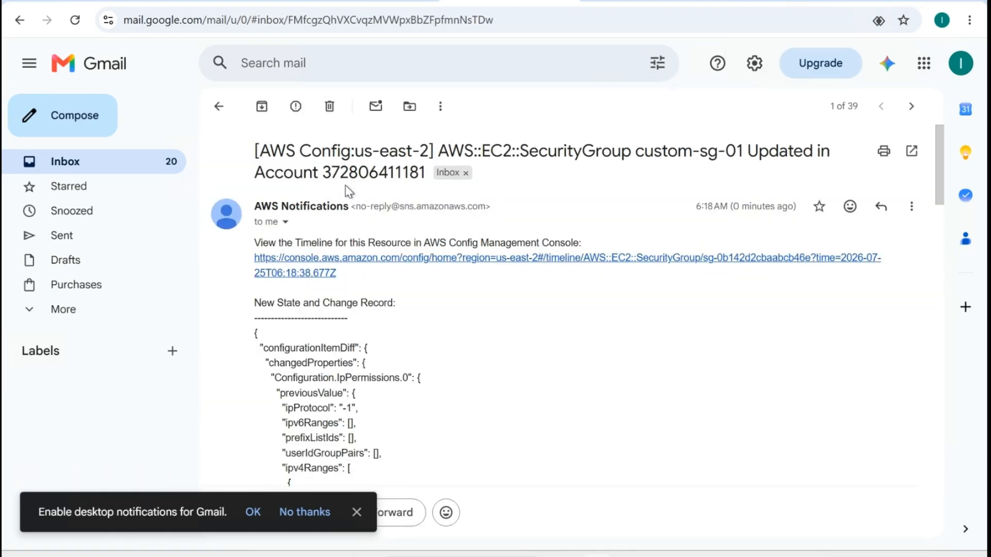
# Review the custom-sg-01 change record: cidrIp, fromPort 22, groupName, and UPDATE/DELETE changes.
pyautogui.moveTo(636, 148); pyautogui.dragTo(718, 153)
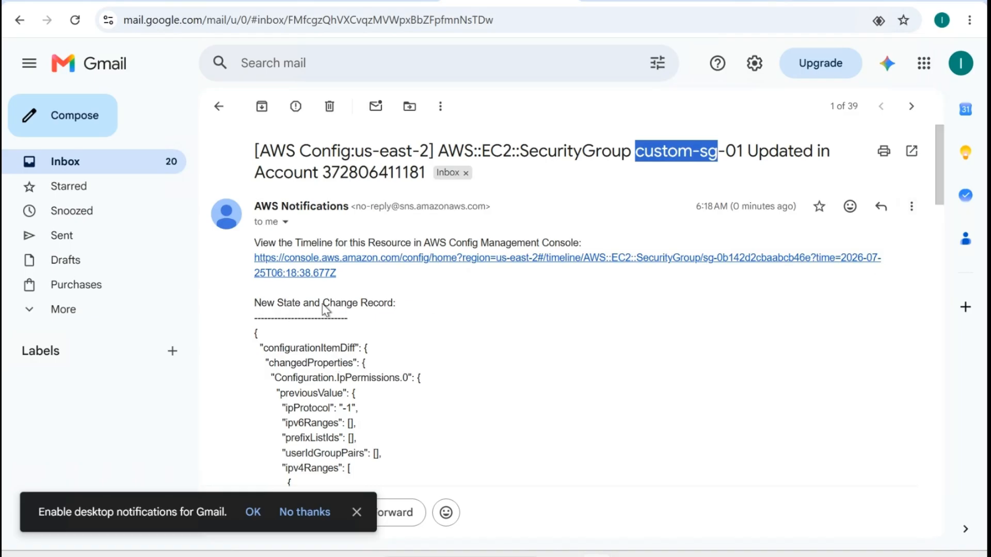
pyautogui.moveTo(255, 303); pyautogui.dragTo(385, 304)
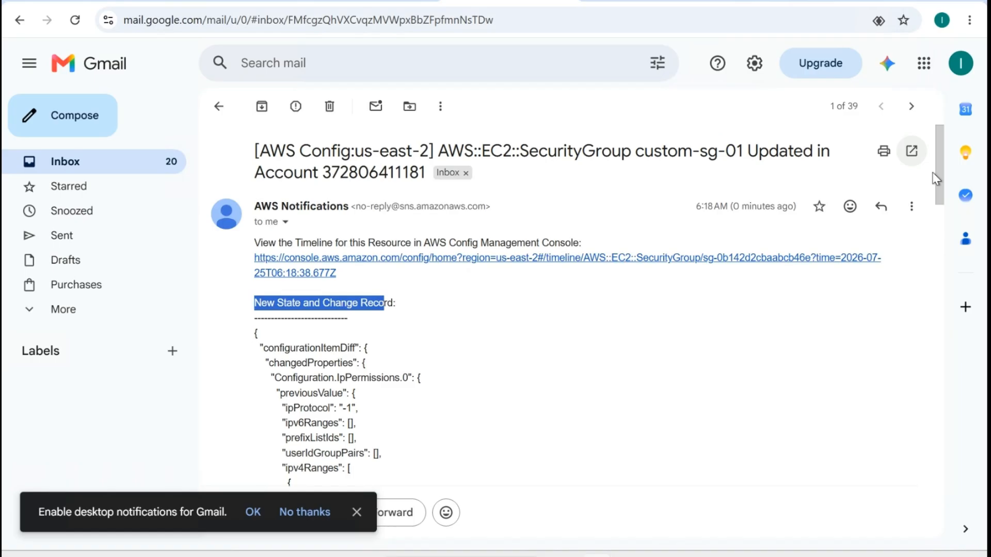
pyautogui.moveTo(939, 181); pyautogui.dragTo(951, 241)
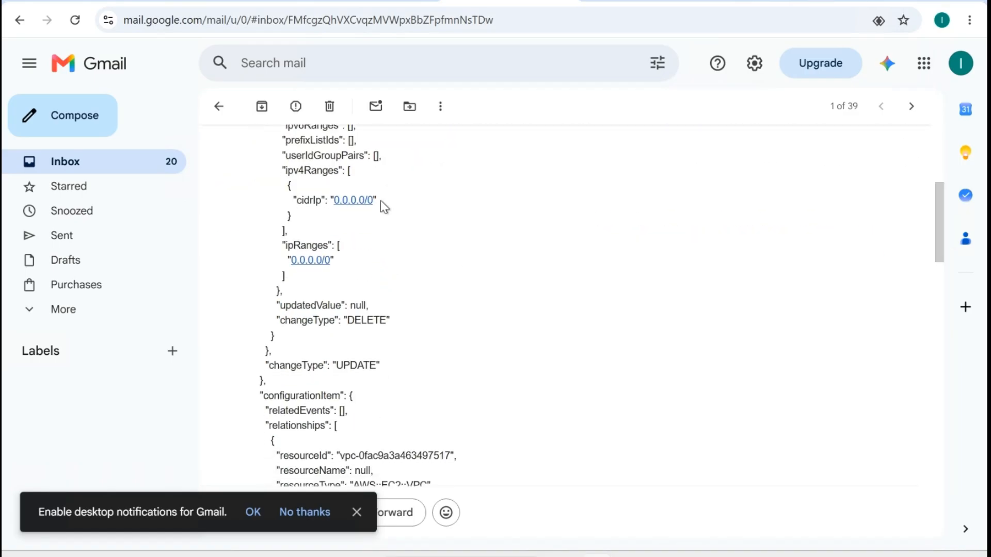
pyautogui.tripleClick(304, 201)
pyautogui.moveTo(411, 325); pyautogui.dragTo(286, 308)
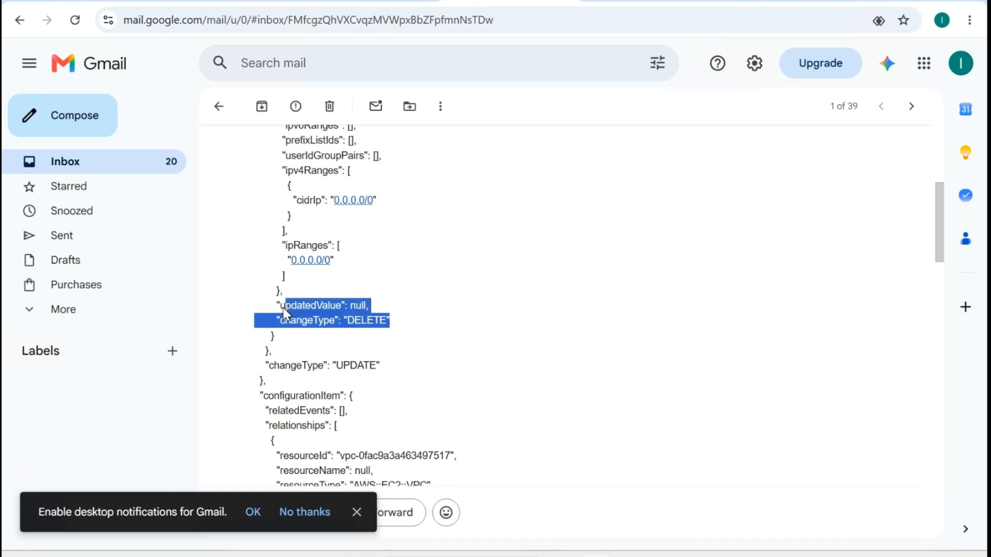
pyautogui.doubleClick(357, 365)
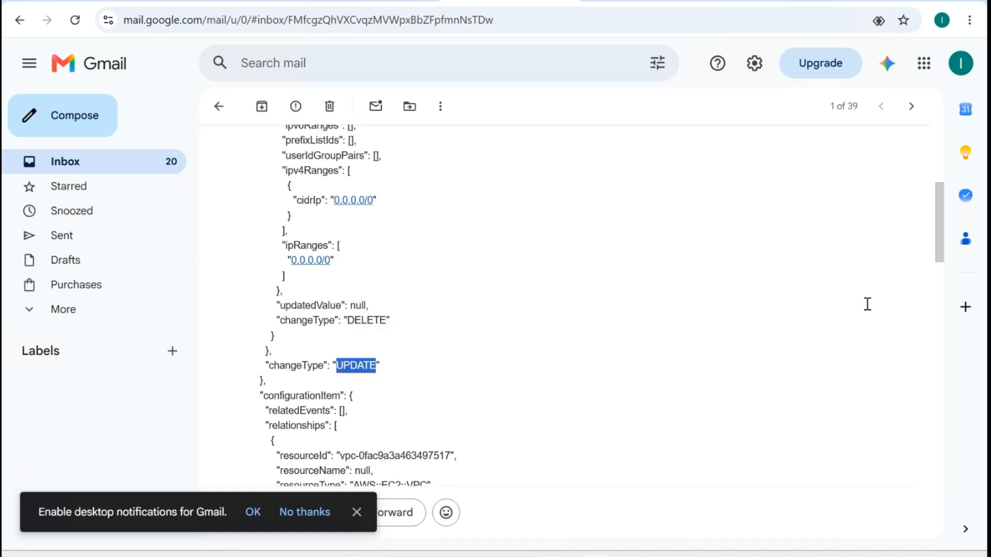
pyautogui.moveTo(937, 245); pyautogui.dragTo(943, 314)
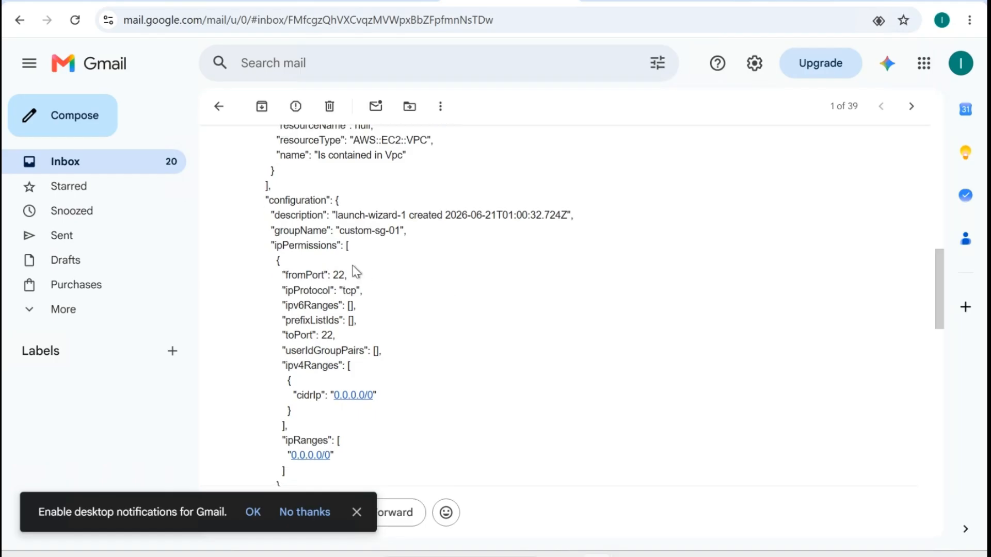
pyautogui.moveTo(349, 278); pyautogui.dragTo(312, 276)
pyautogui.moveTo(345, 230); pyautogui.dragTo(382, 202)
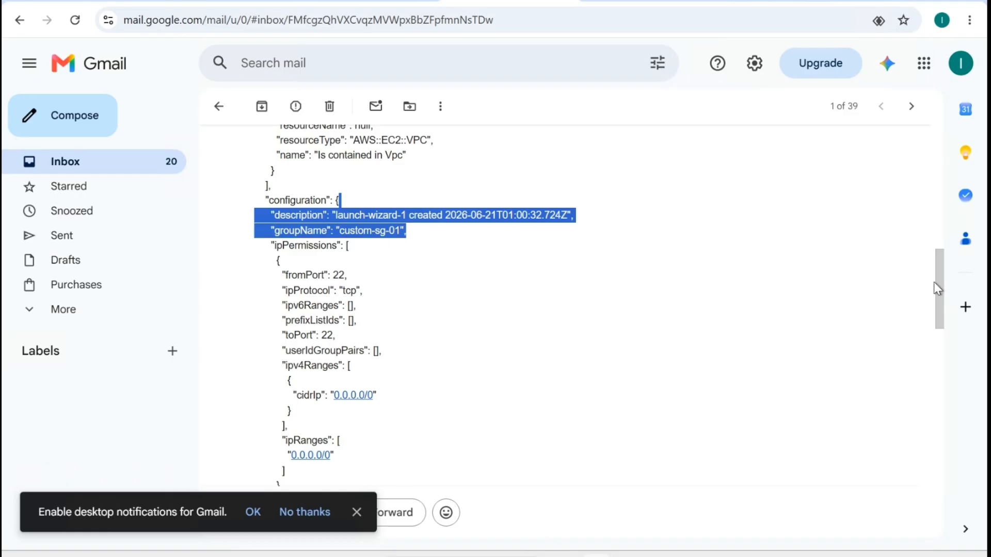
pyautogui.scroll(-4, 940, 313)
pyautogui.moveTo(944, 351); pyautogui.dragTo(964, 510)
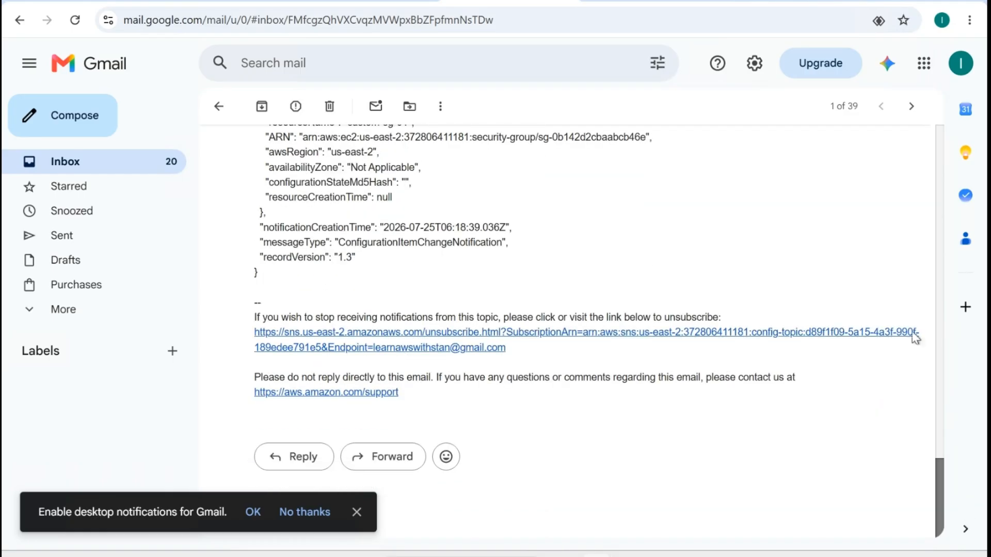
pyautogui.scroll(18, 917, 335)
pyautogui.click(109, 171)
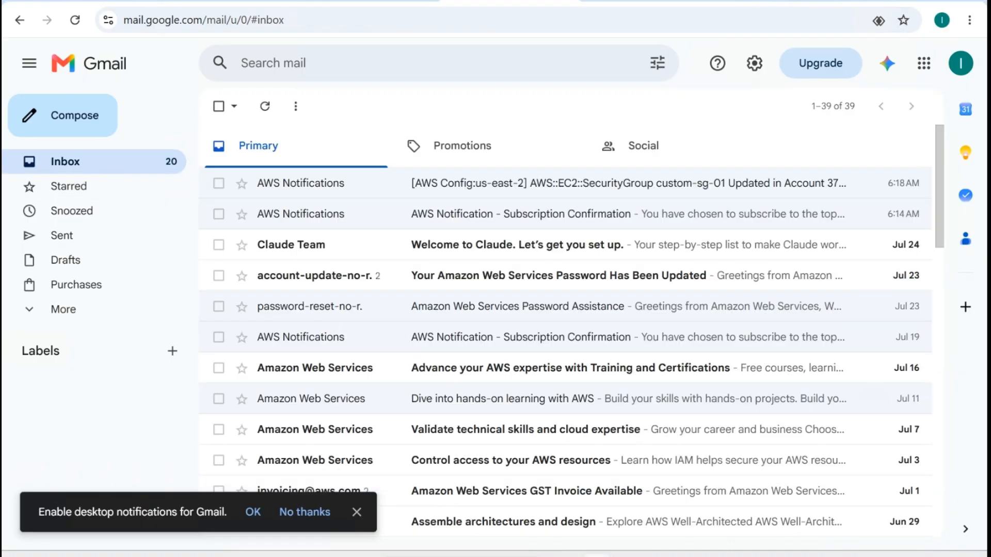
pyautogui.click(351, 1)
pyautogui.click(230, 56)
pyautogui.click(283, 256)
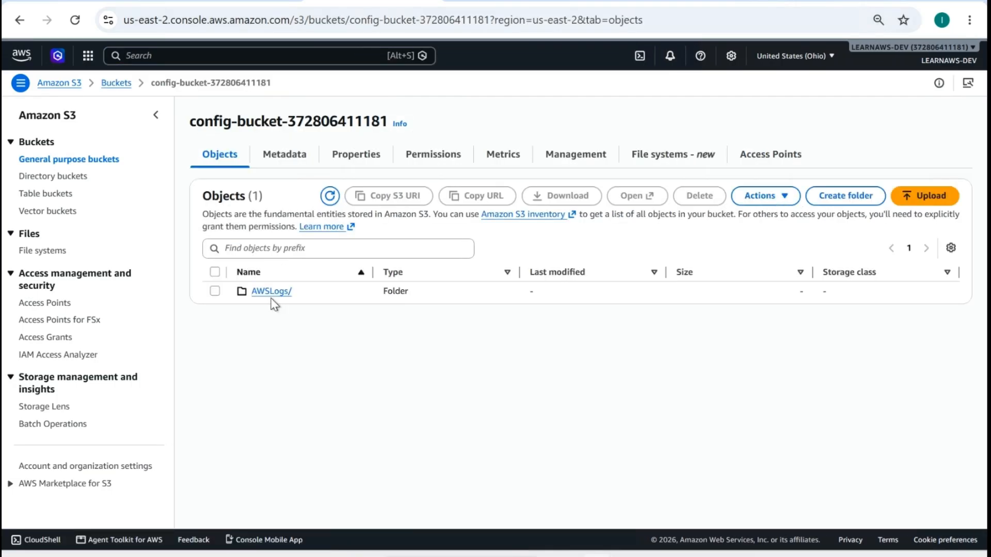
# Drill into AWSLogs/, the account folder and Config/, finding only ConfigWritabilityCheckFile.
pyautogui.click(272, 293)
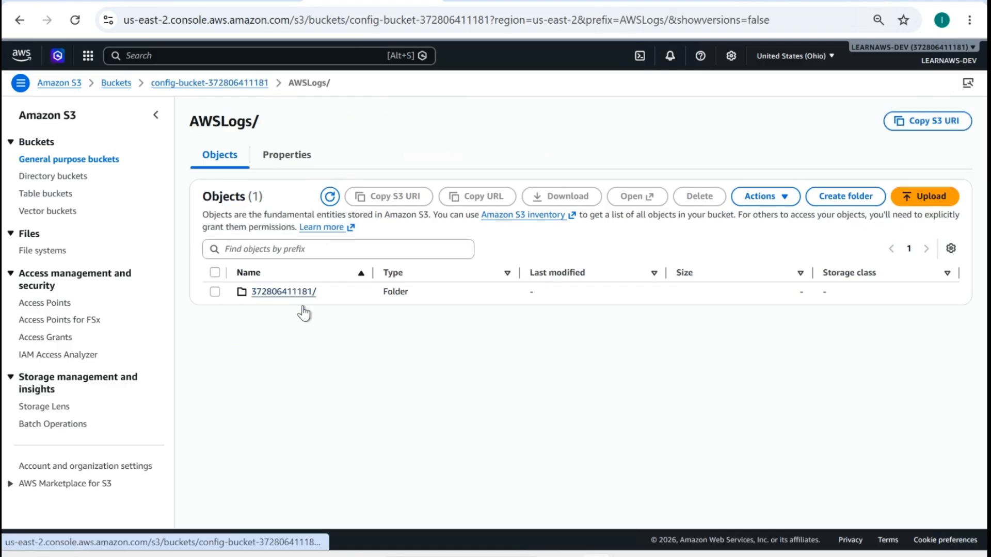
pyautogui.click(285, 294)
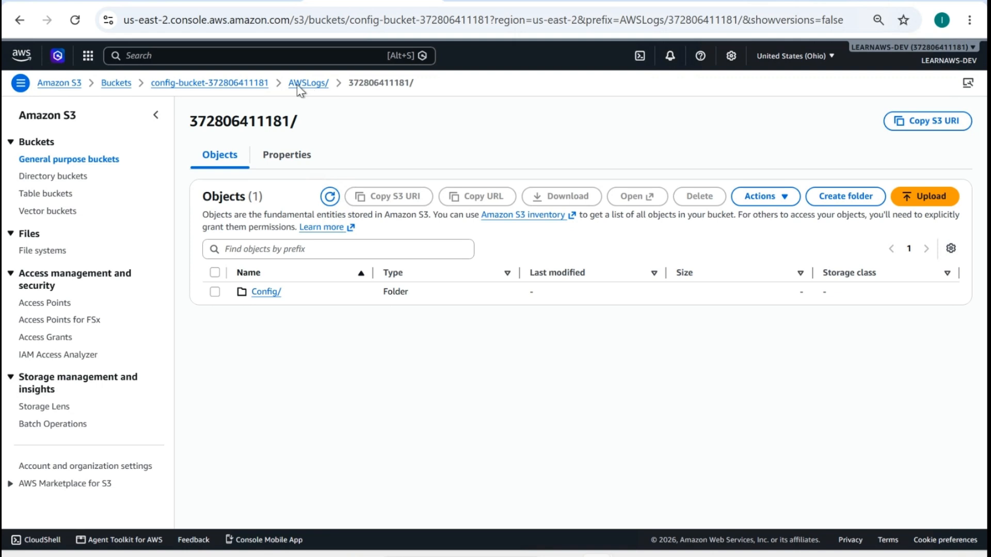
pyautogui.moveTo(413, 82); pyautogui.dragTo(347, 84)
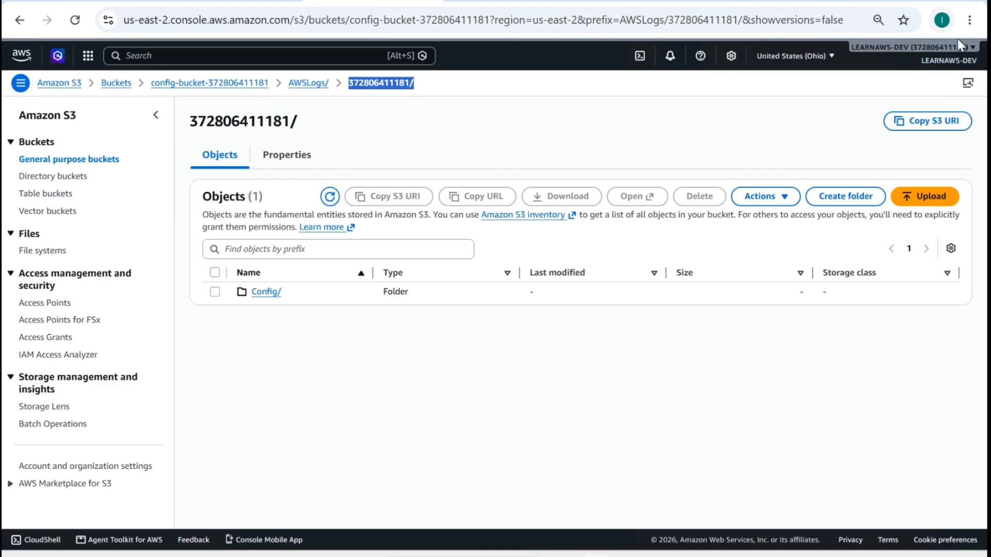
pyautogui.click(275, 295)
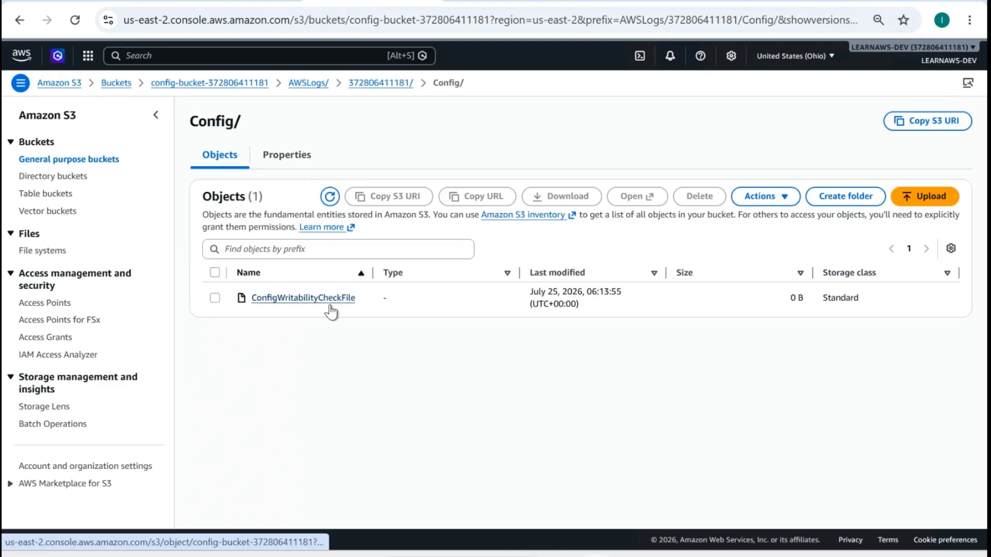
# Return to the config bucket's top level via breadcrumbs and switch to the Gmail inbox.
pyautogui.click(307, 83)
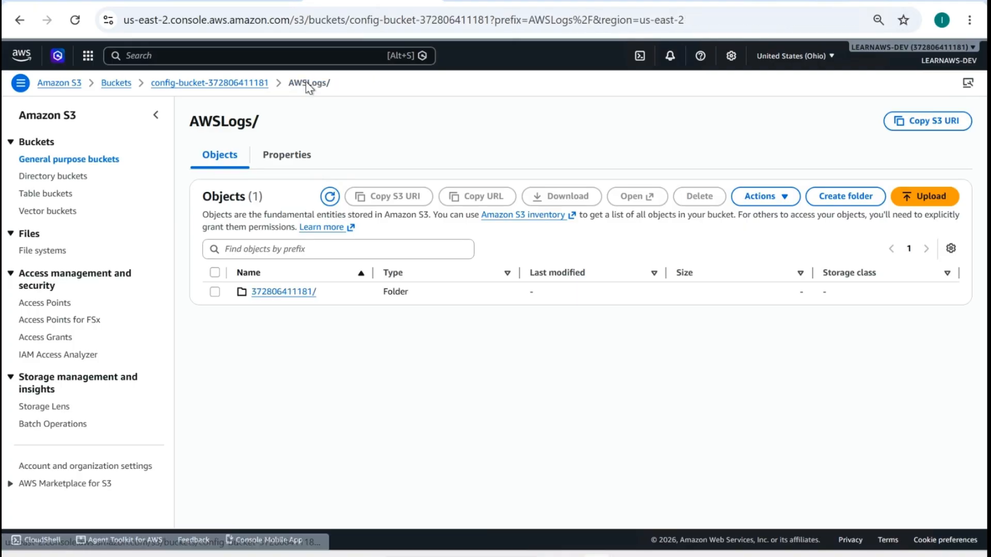
pyautogui.click(239, 83)
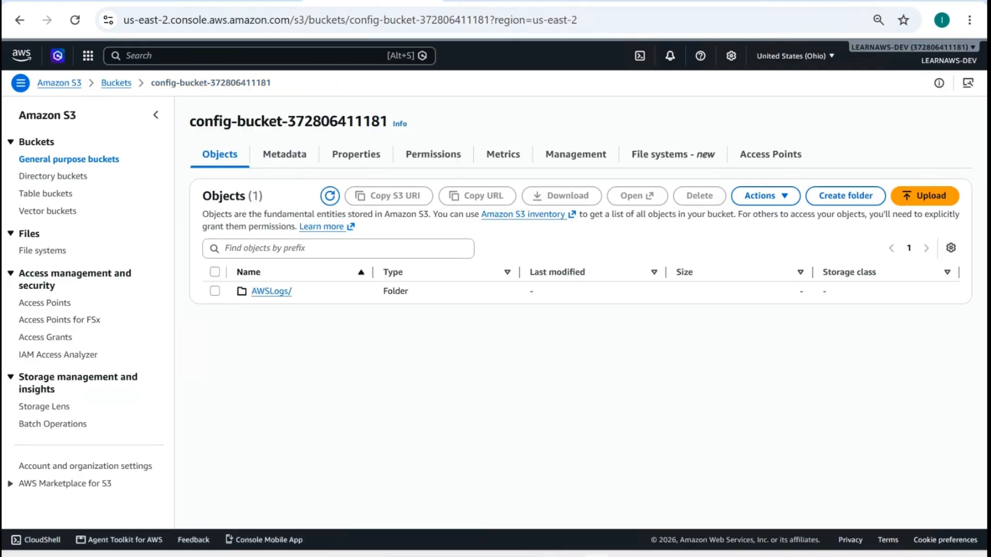
pyautogui.click(472, 1)
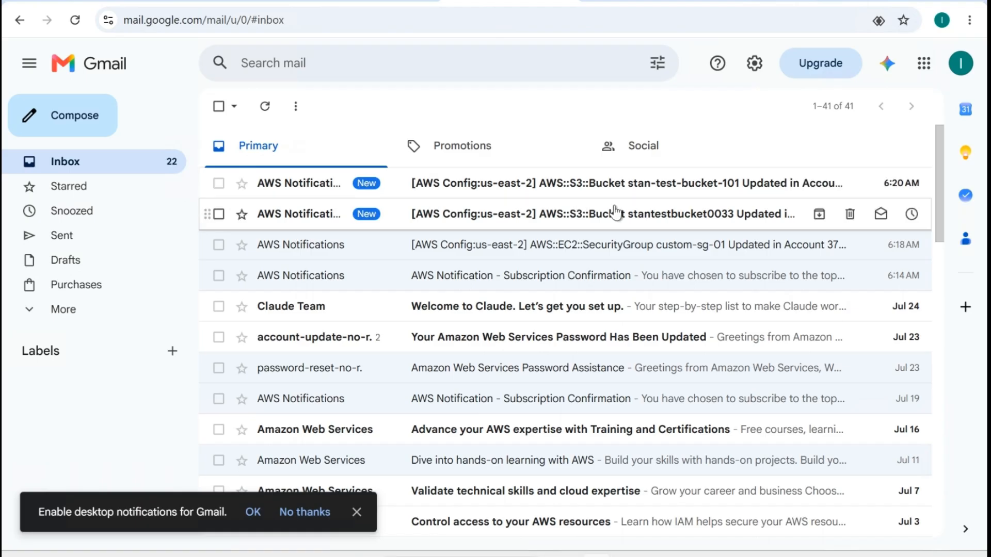
# Read the stantestbucket0033 update notification showing the LoggingEnabled change.
pyautogui.click(642, 219)
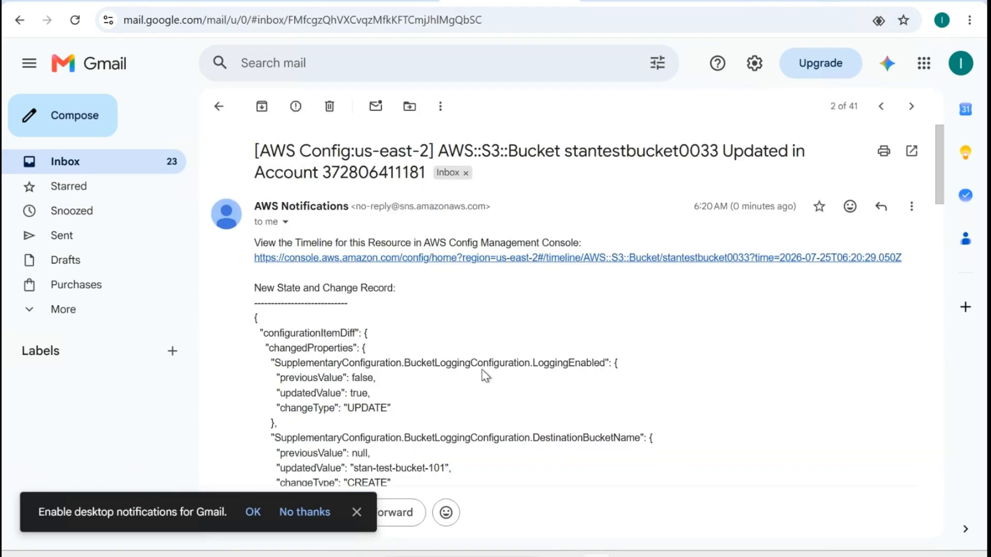
pyautogui.moveTo(432, 360); pyautogui.dragTo(482, 360)
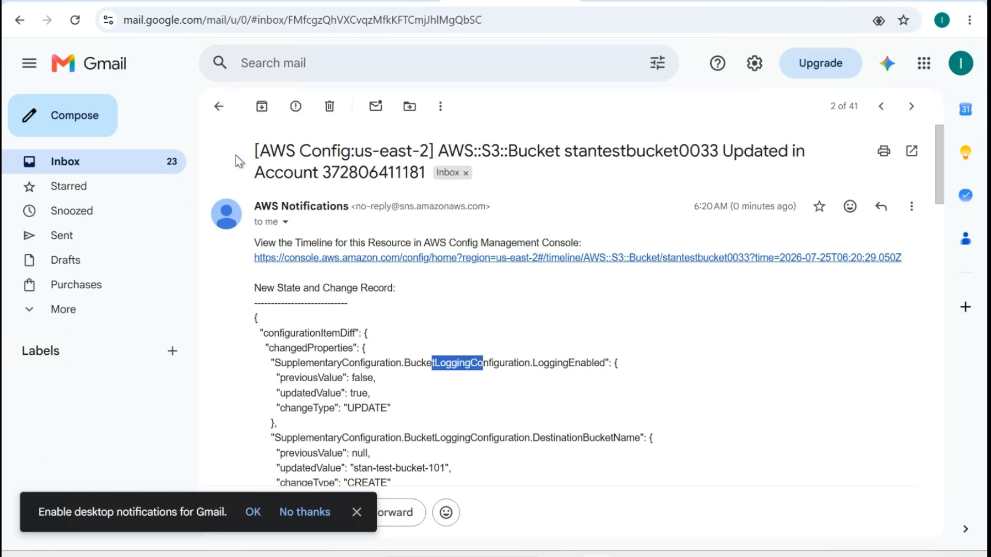
pyautogui.click(219, 105)
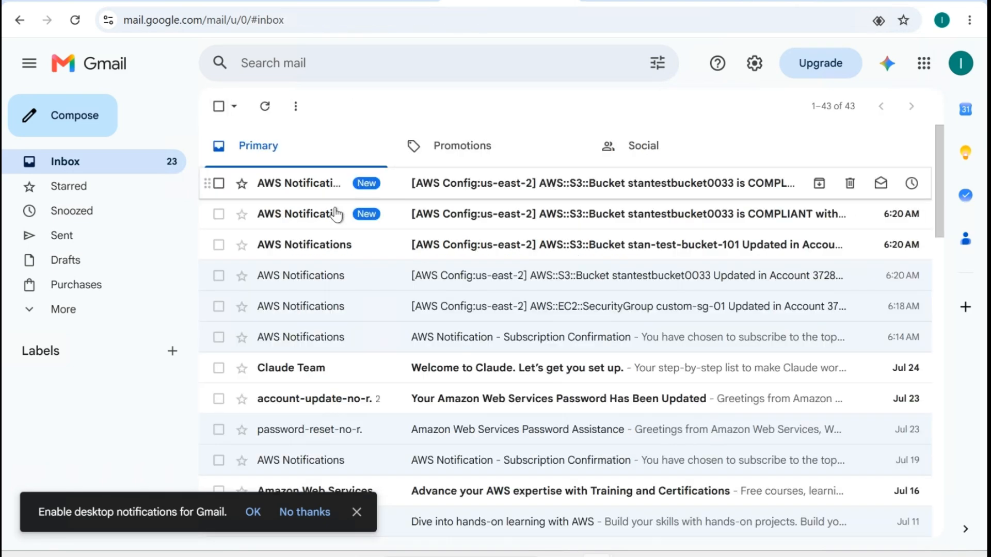
# Read the COMPLIANT s3-bucket-versioning-enabled alert, then return to the bucket's AWS Config page.
pyautogui.click(320, 197)
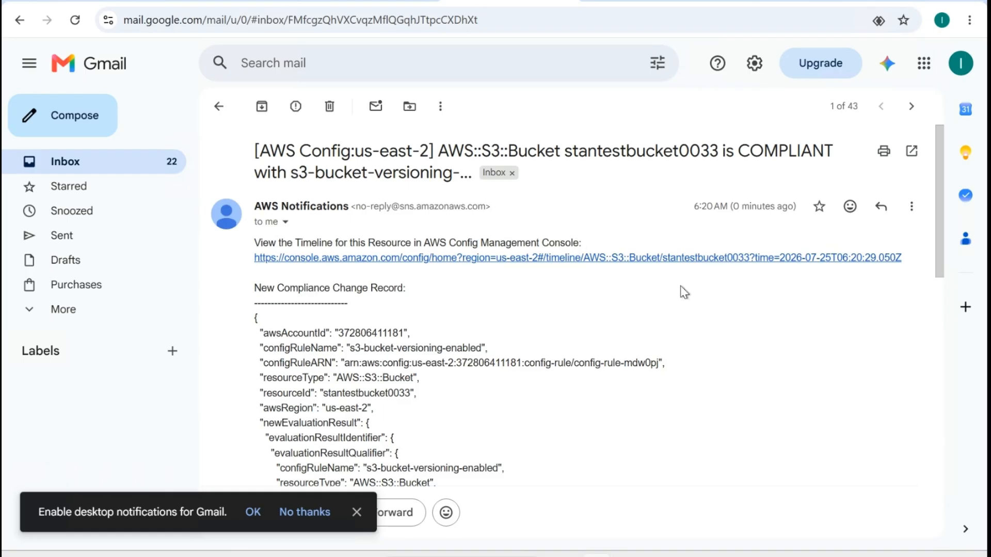
pyautogui.moveTo(936, 231)
pyautogui.mouseDown()
pyautogui.moveTo(940, 308)
pyautogui.moveTo(938, 227)
pyautogui.mouseUp()
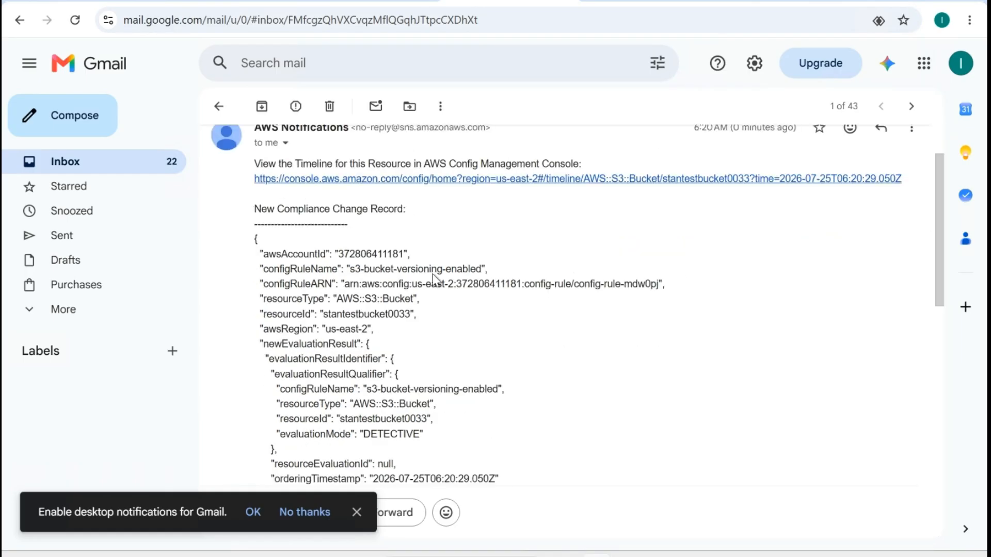
pyautogui.moveTo(401, 270); pyautogui.dragTo(495, 270)
pyautogui.moveTo(934, 193); pyautogui.dragTo(934, 164)
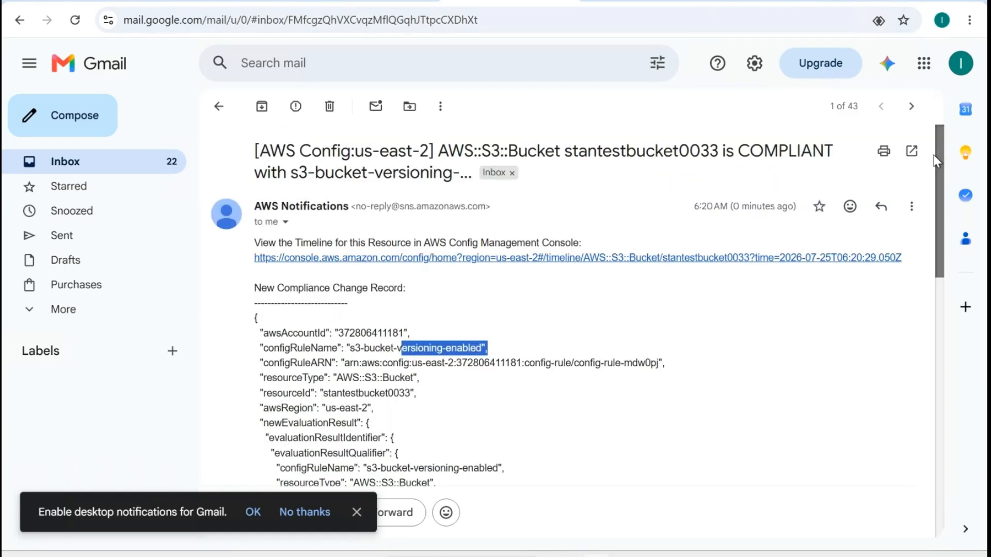
pyautogui.moveTo(763, 151); pyautogui.dragTo(853, 157)
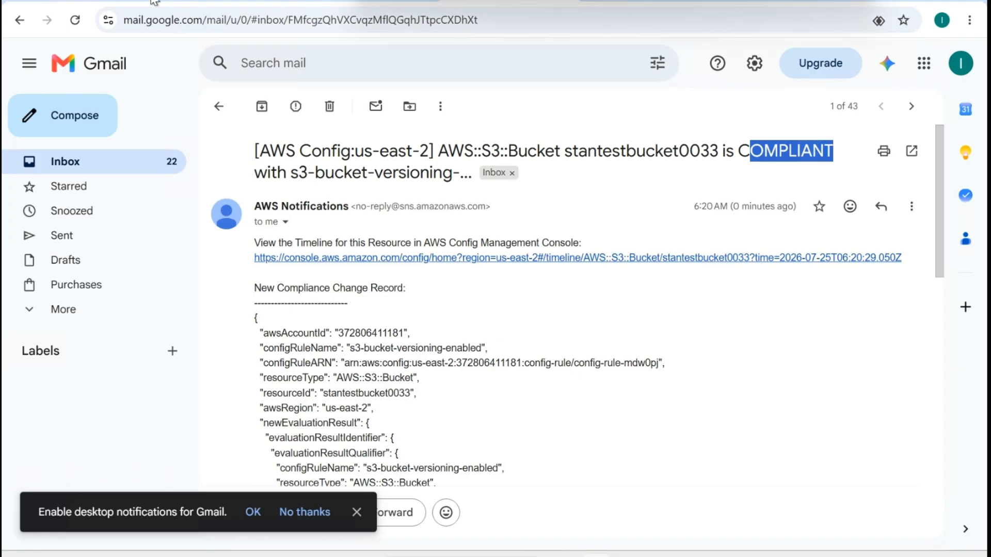
pyautogui.click(76, 2)
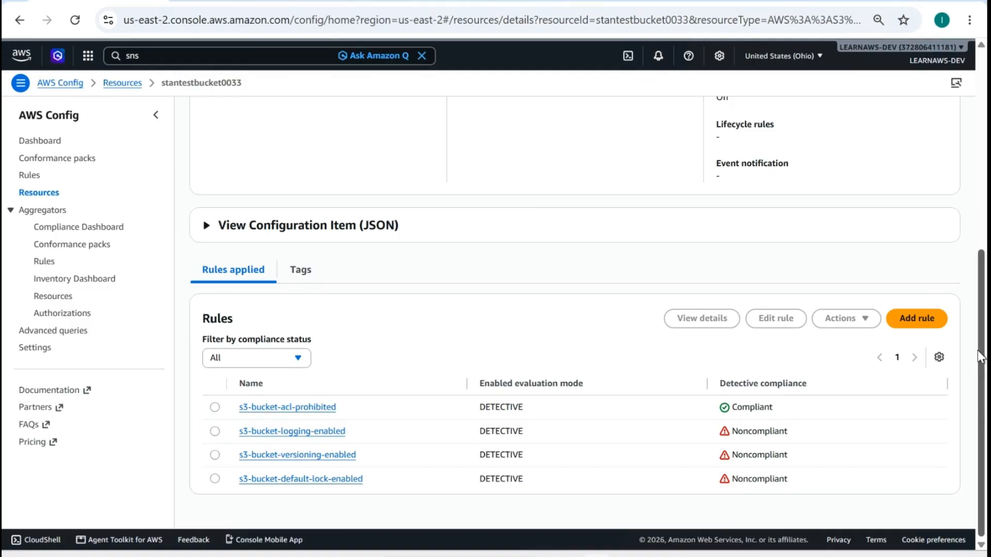
# Reload stantestbucket0033's resource page to refresh its rule compliance.
pyautogui.moveTo(965, 269); pyautogui.dragTo(985, 132)
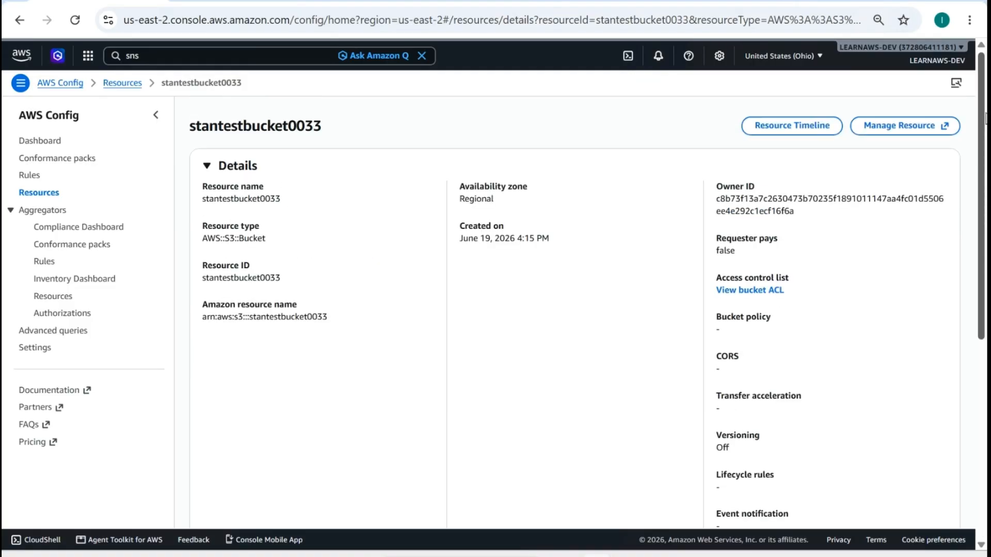
pyautogui.scroll(-6, 953, 455)
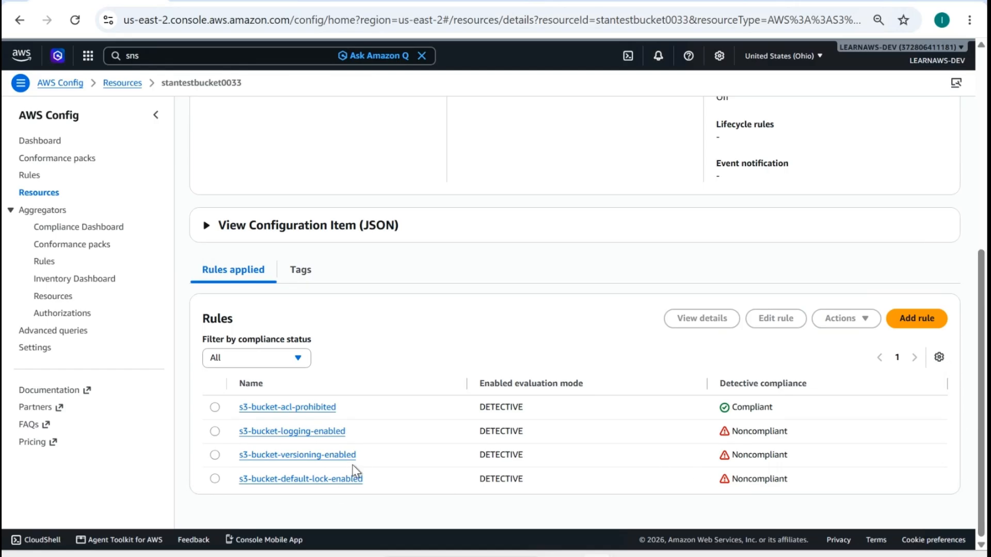
pyautogui.moveTo(359, 457); pyautogui.dragTo(249, 454)
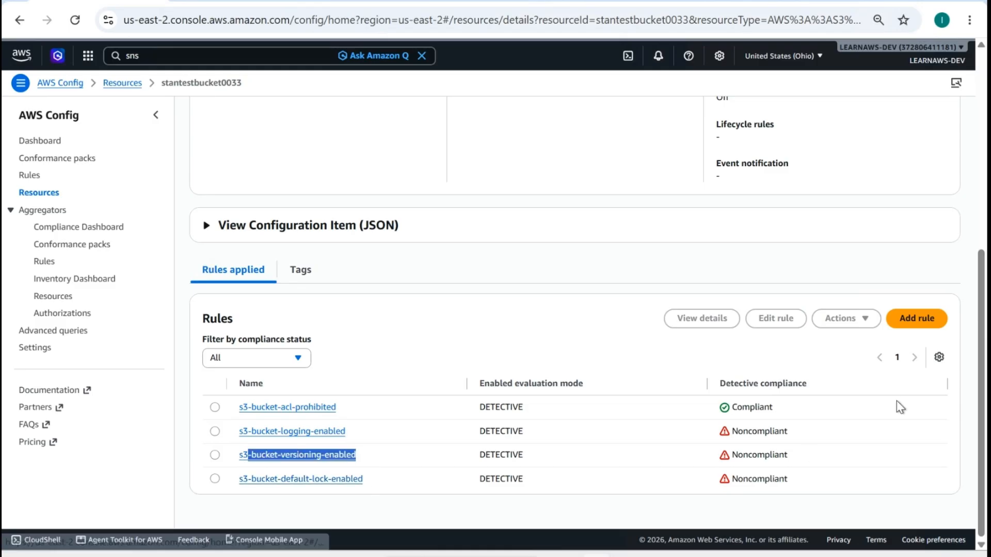
pyautogui.click(598, 16)
pyautogui.press('Escape')
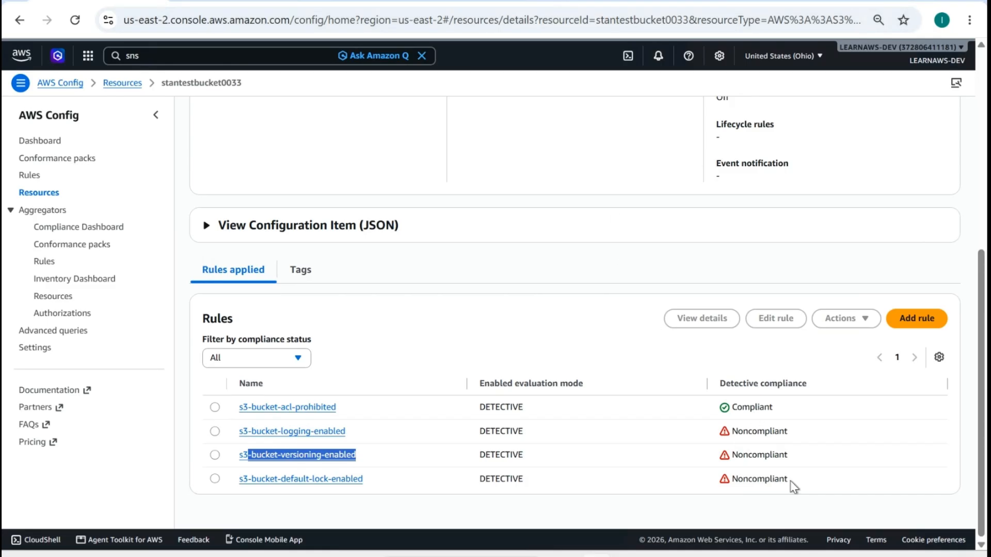
pyautogui.click(500, 23)
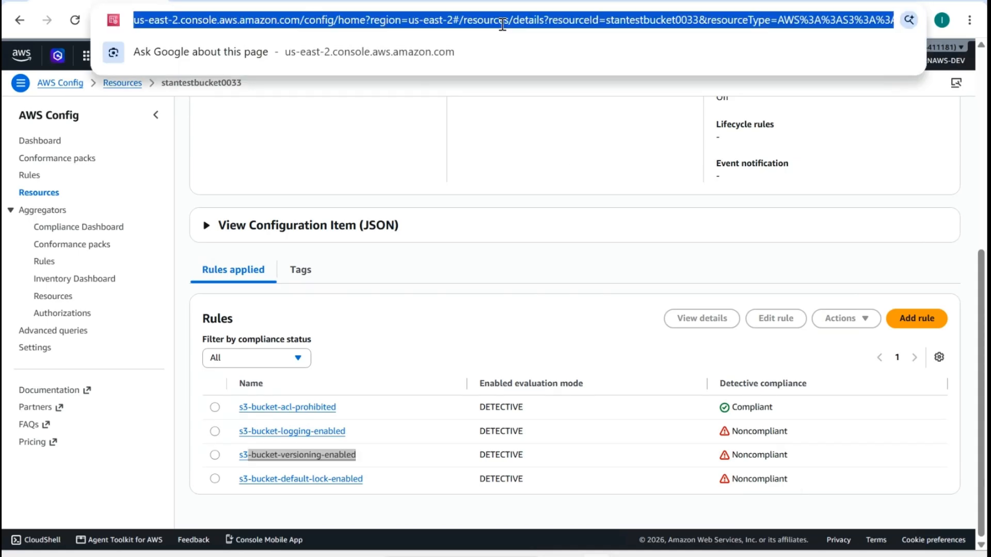
pyautogui.press('Escape')
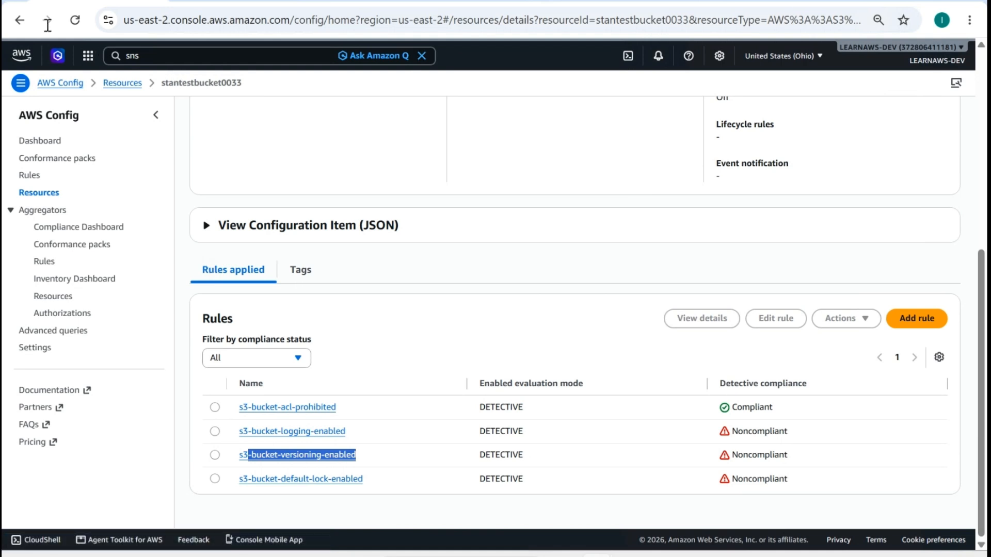
pyautogui.click(75, 22)
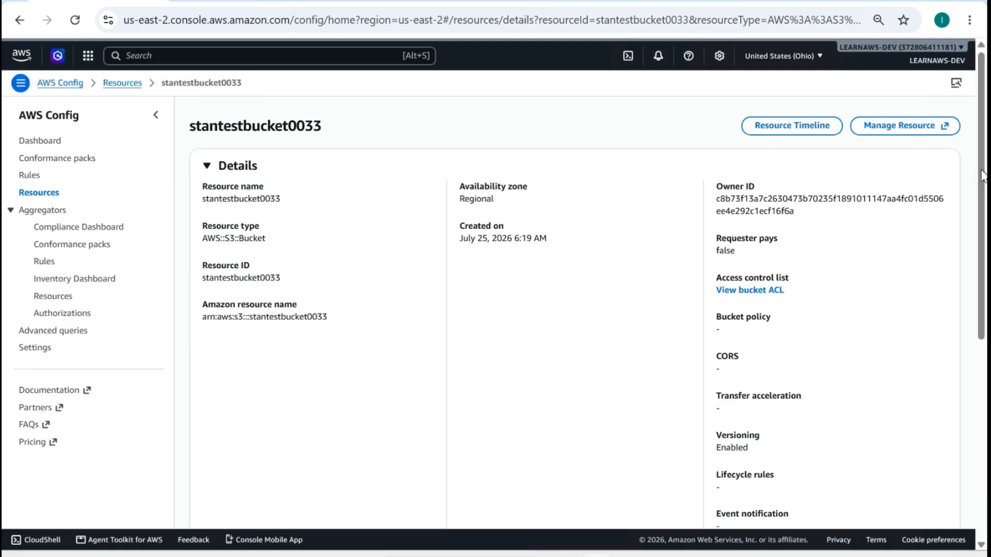
# Confirm versioning and logging rules are Compliant, then select s3-bucket-versioning-enabled and show its Actions.
pyautogui.moveTo(982, 175); pyautogui.dragTo(983, 344)
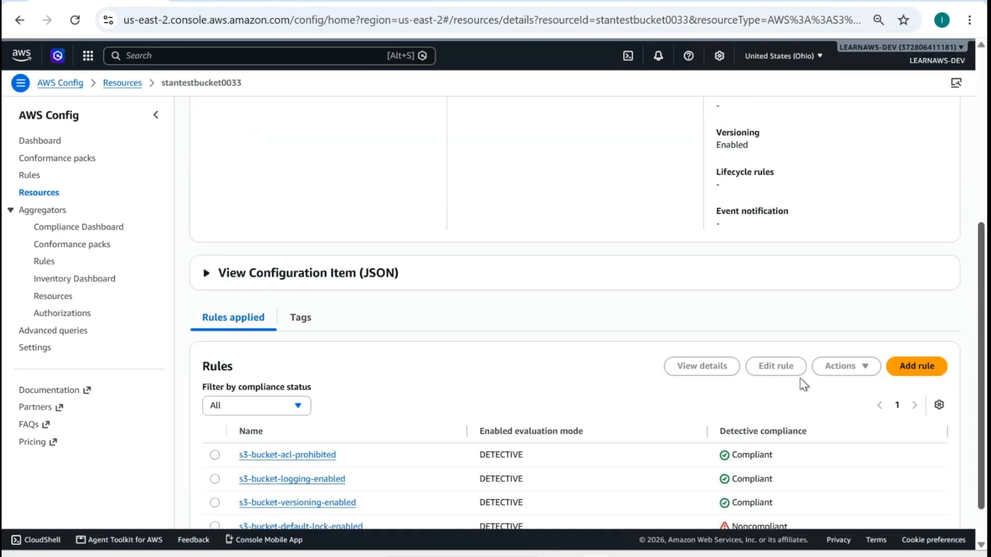
pyautogui.scroll(-1, 800, 413)
pyautogui.moveTo(755, 482); pyautogui.dragTo(690, 479)
pyautogui.moveTo(499, 477); pyautogui.dragTo(281, 477)
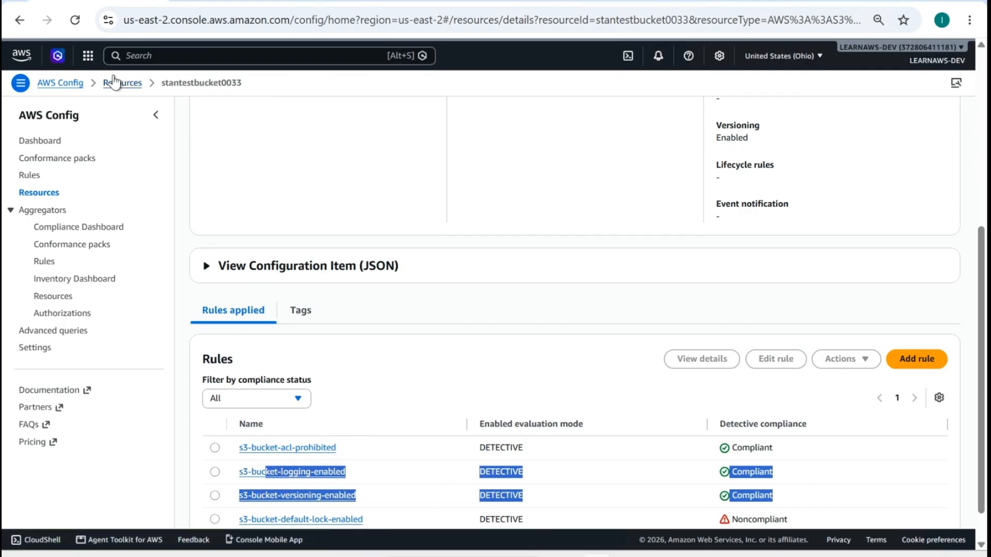
pyautogui.click(480, 368)
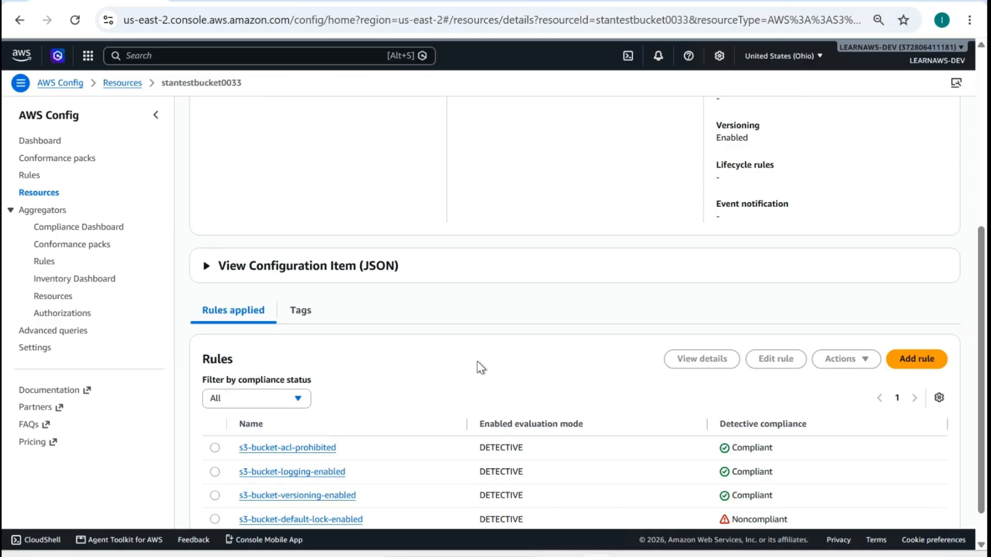
pyautogui.click(217, 494)
pyautogui.click(847, 362)
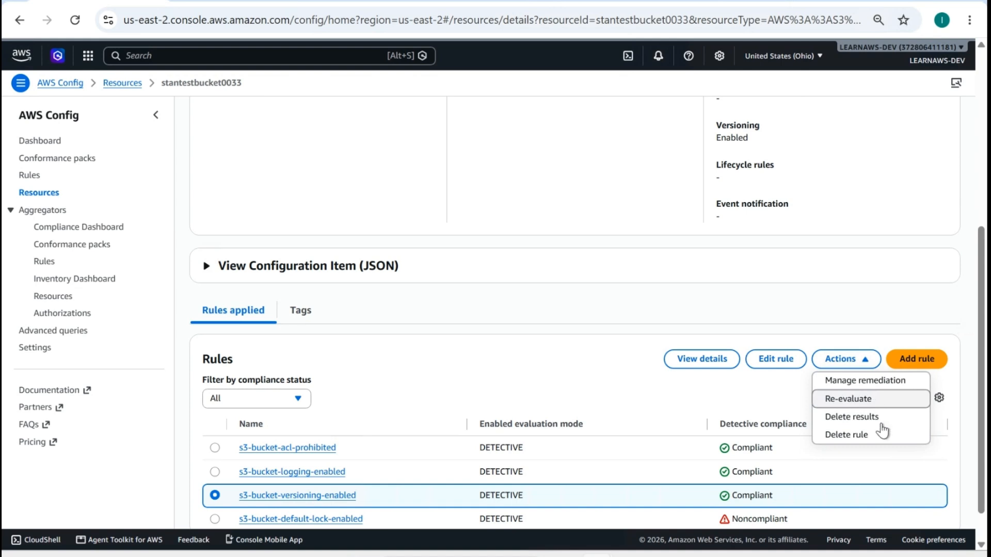
# Inspect remediation options for s3-bucket-versioning-enabled without choosing one, then return to the rule details.
pyautogui.click(880, 388)
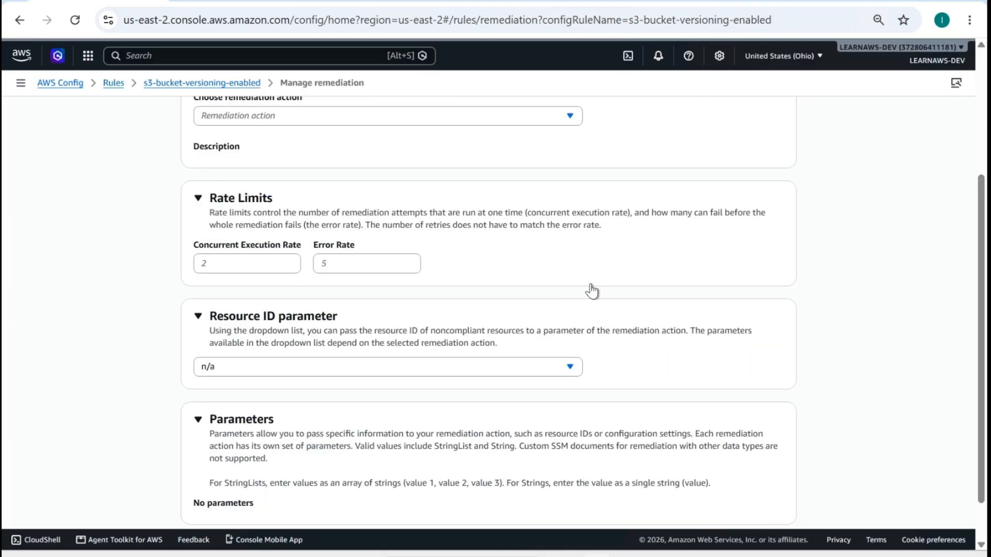
pyautogui.scroll(3, 984, 248)
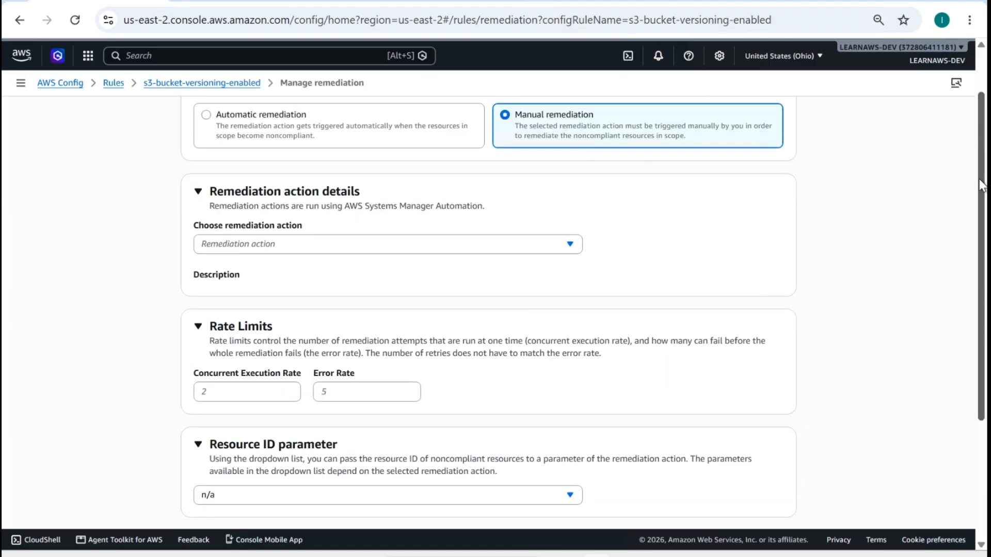
pyautogui.click(537, 265)
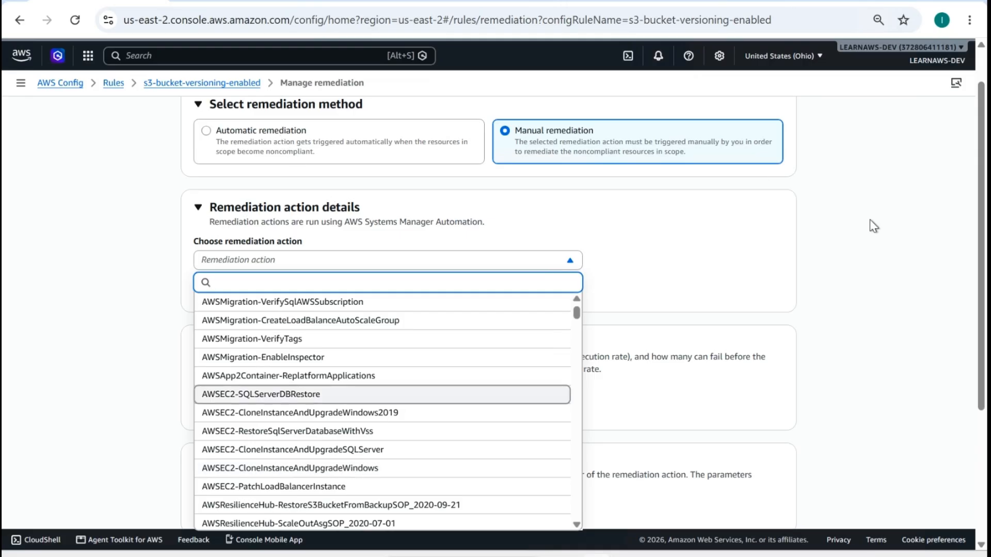
pyautogui.click(940, 225)
pyautogui.moveTo(981, 238); pyautogui.dragTo(952, 105)
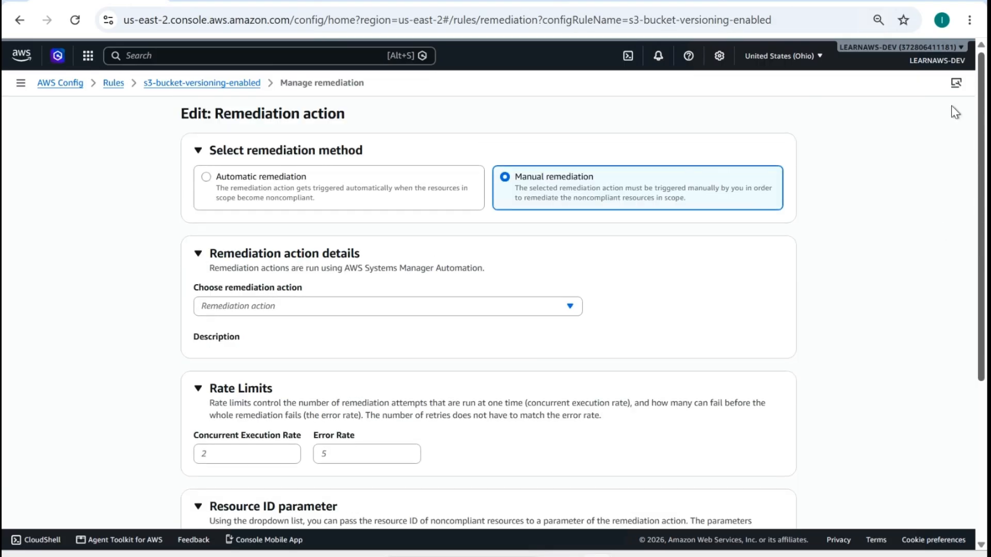
pyautogui.click(228, 83)
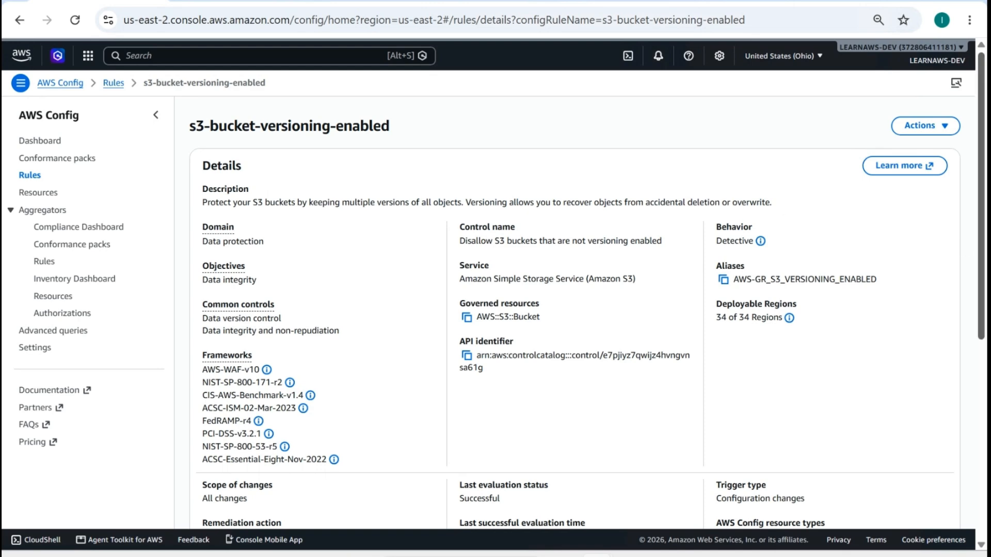
# Review the rule details and highlight its eight compliance frameworks, including NIST-SP-800-53-r5 and FedRAMP-r4.
pyautogui.moveTo(979, 219); pyautogui.dragTo(983, 495)
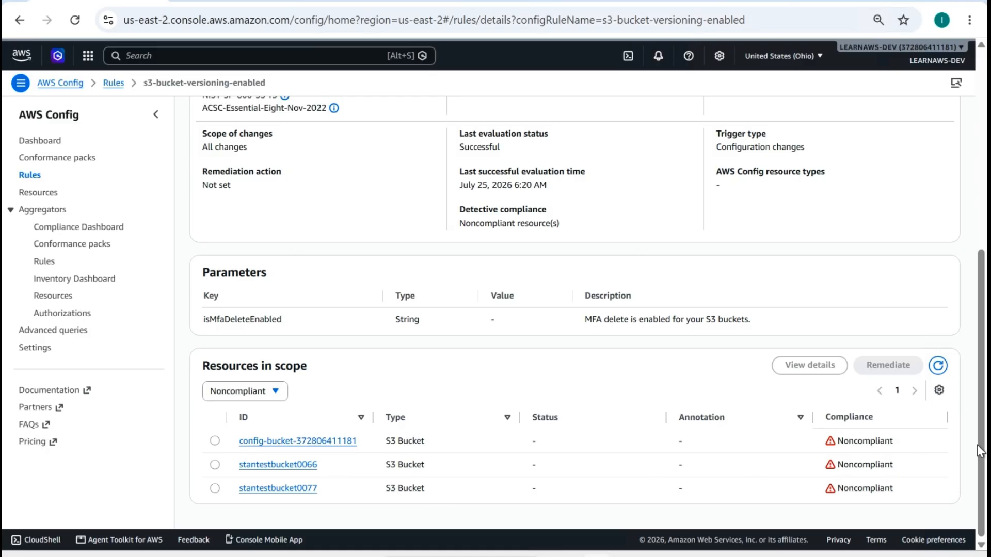
pyautogui.moveTo(978, 445); pyautogui.dragTo(971, 223)
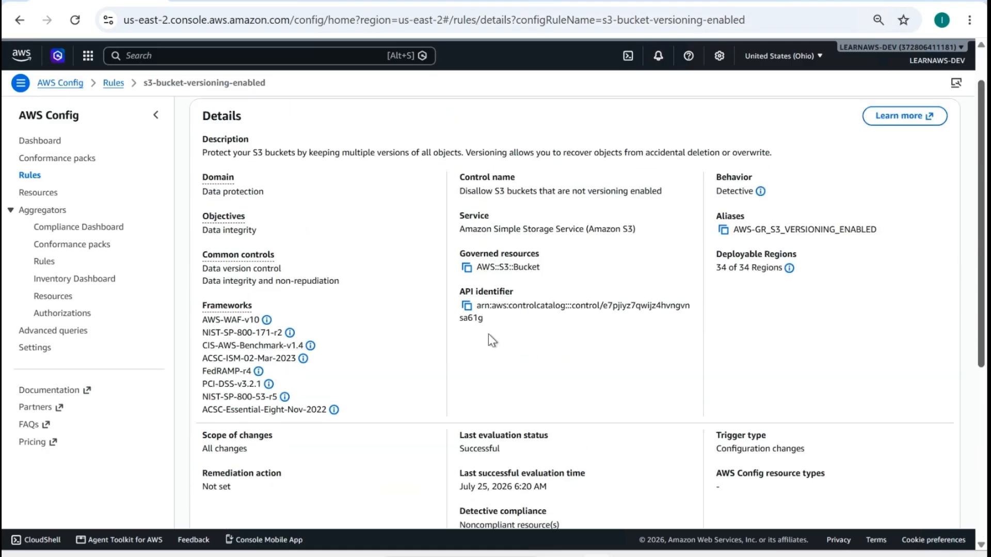
pyautogui.moveTo(203, 322); pyautogui.dragTo(344, 415)
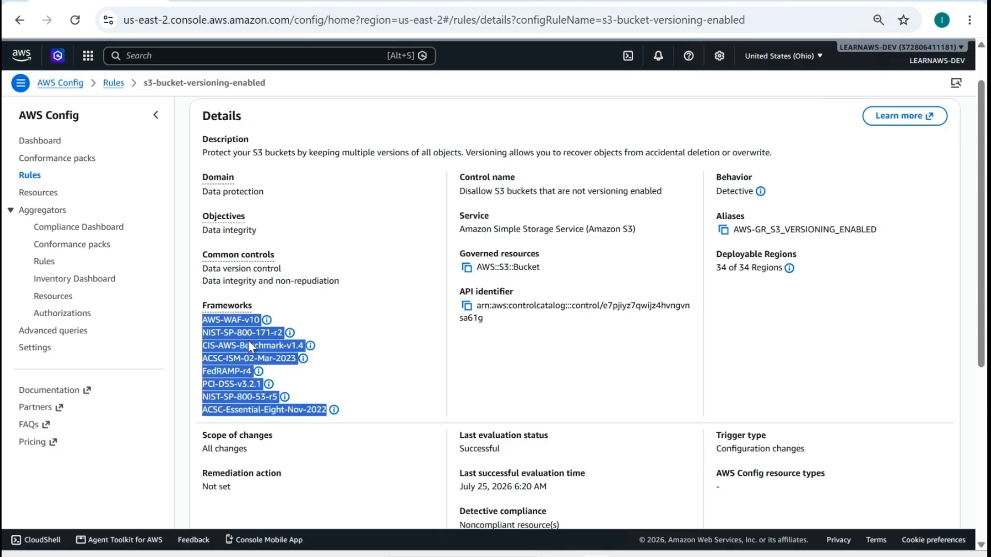
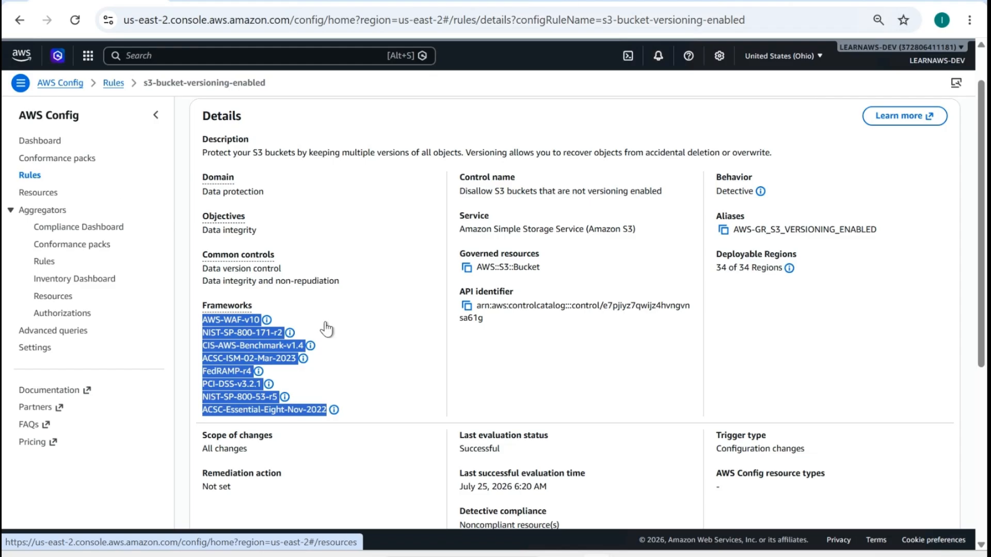
# Highlight the CIS-AWS-Benchmark-v1.4 framework name, then go to the Conformance packs page.
pyautogui.click(364, 355)
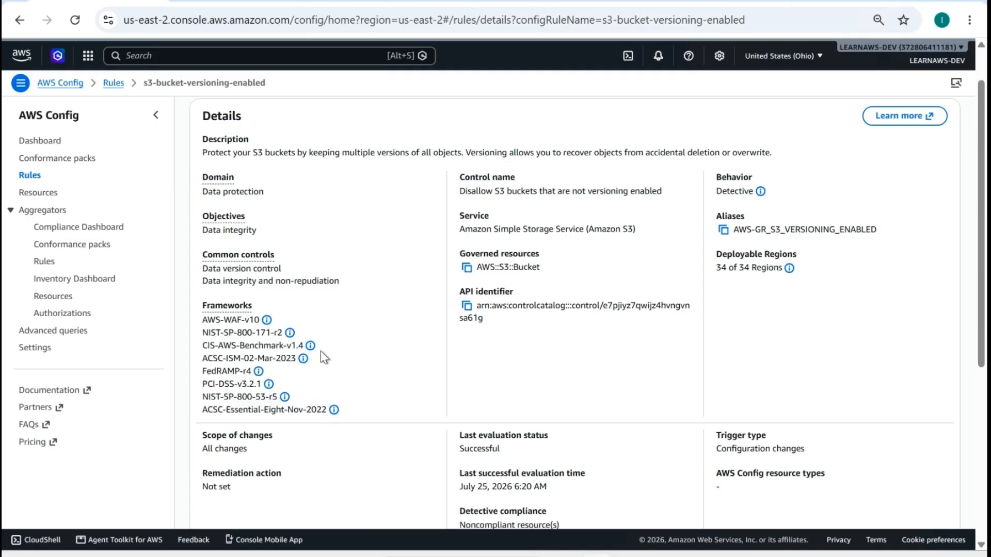
pyautogui.moveTo(202, 344); pyautogui.dragTo(301, 349)
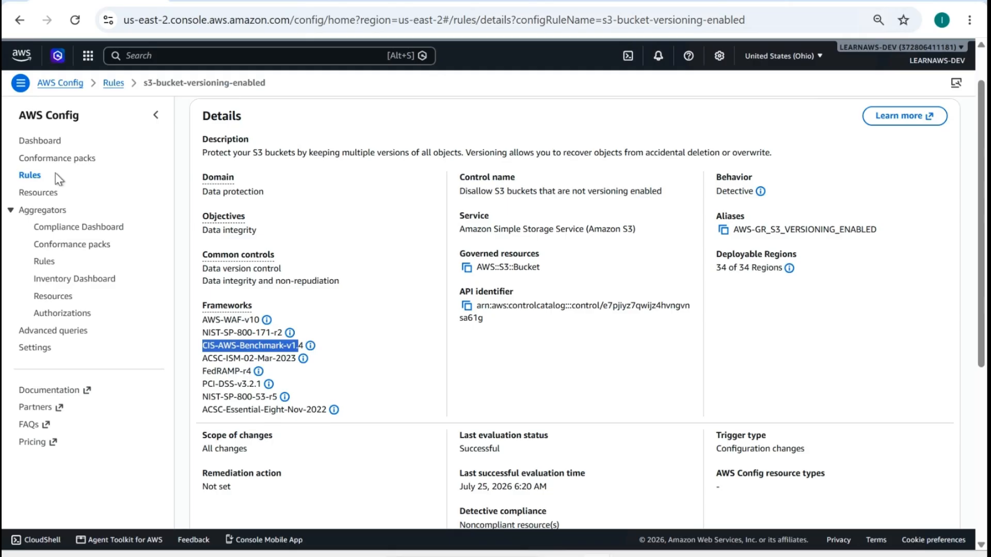
pyautogui.click(59, 160)
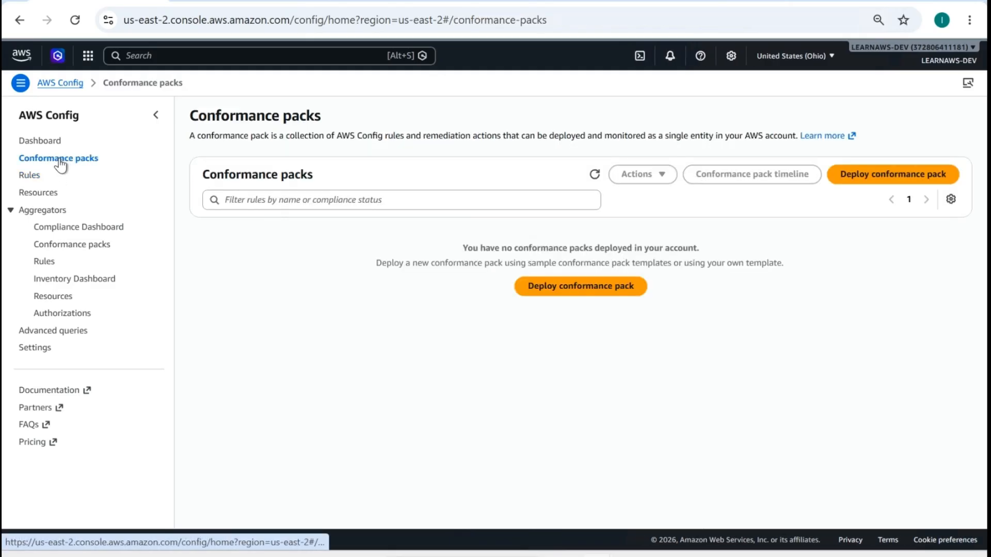
pyautogui.click(867, 180)
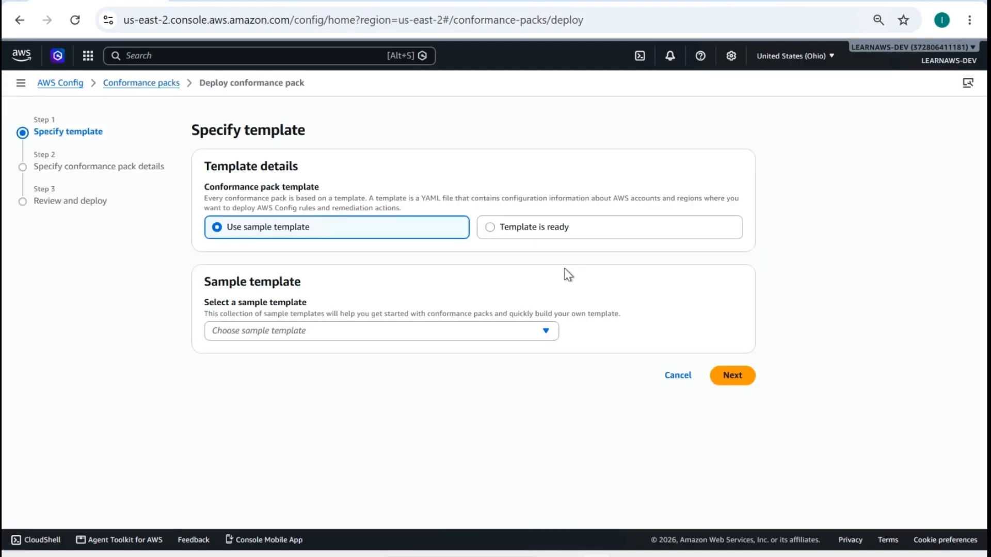
pyautogui.click(423, 333)
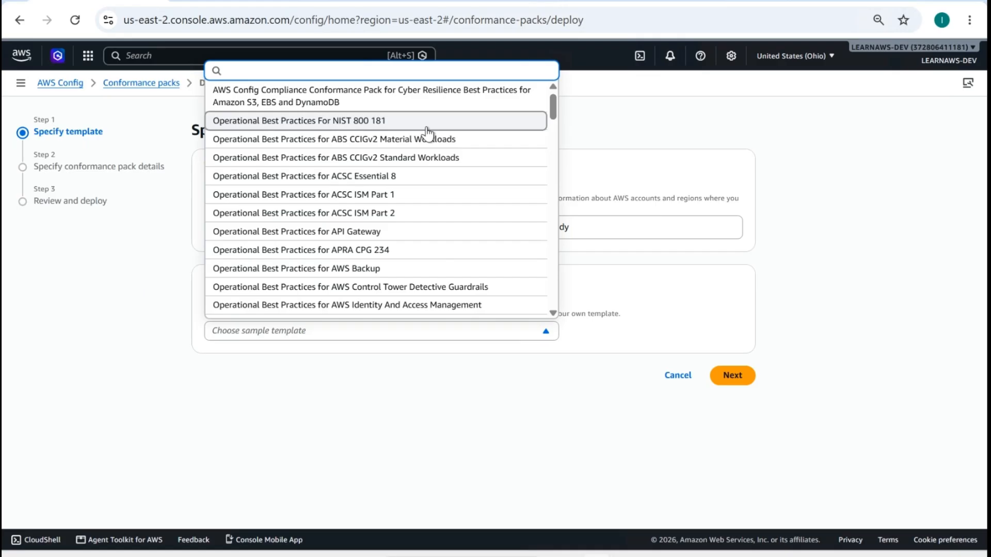
pyautogui.moveTo(552, 106); pyautogui.dragTo(554, 148)
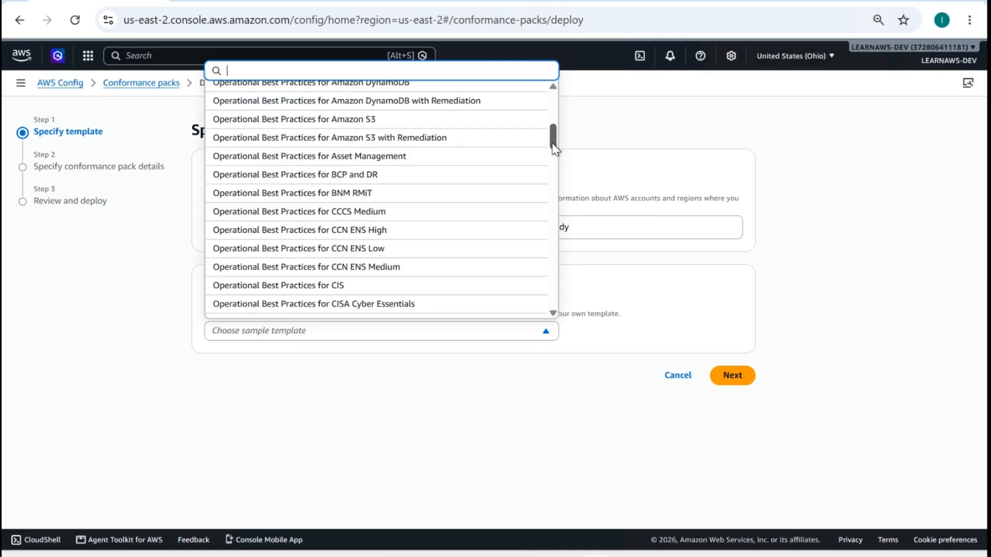
pyautogui.scroll(-3, 553, 150)
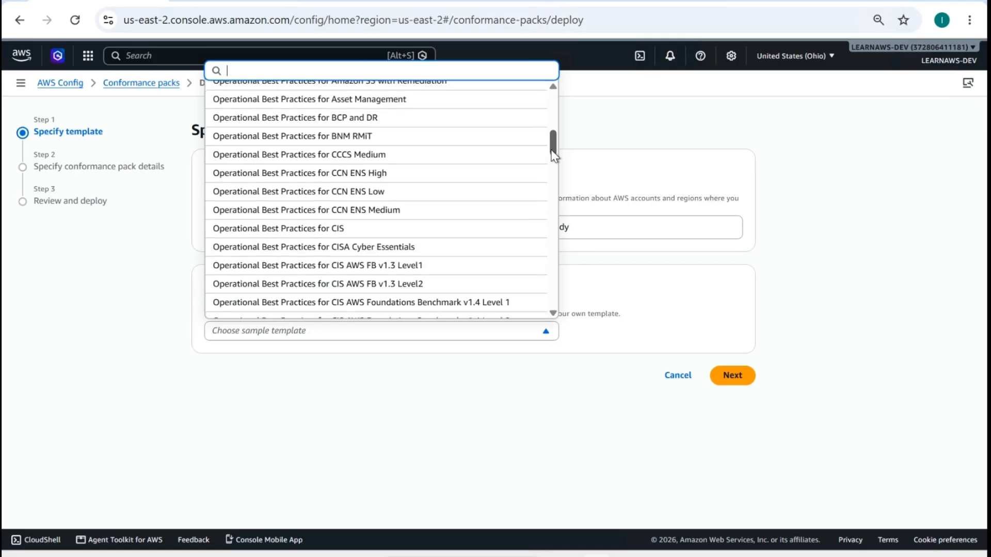
pyautogui.scroll(-5, 548, 196)
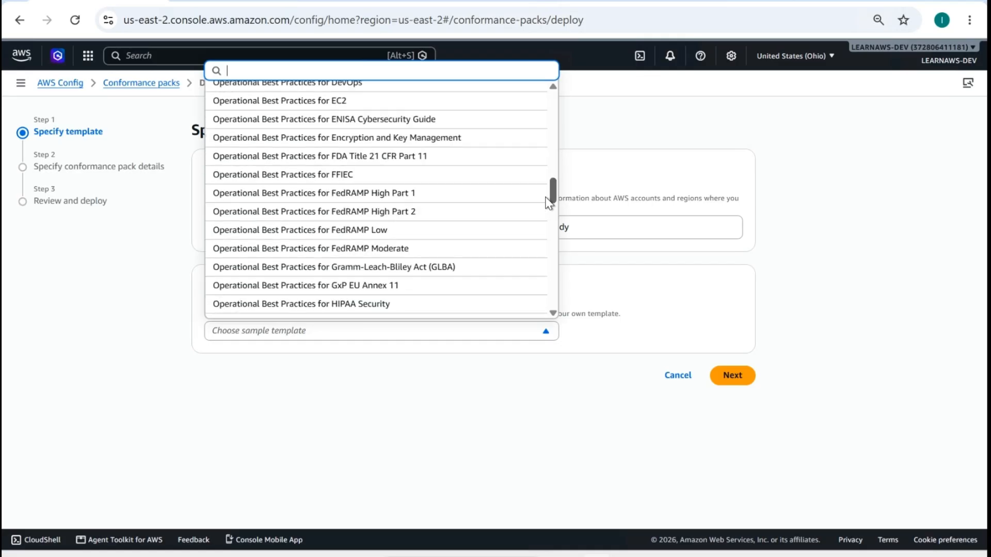
pyautogui.moveTo(548, 203); pyautogui.dragTo(549, 279)
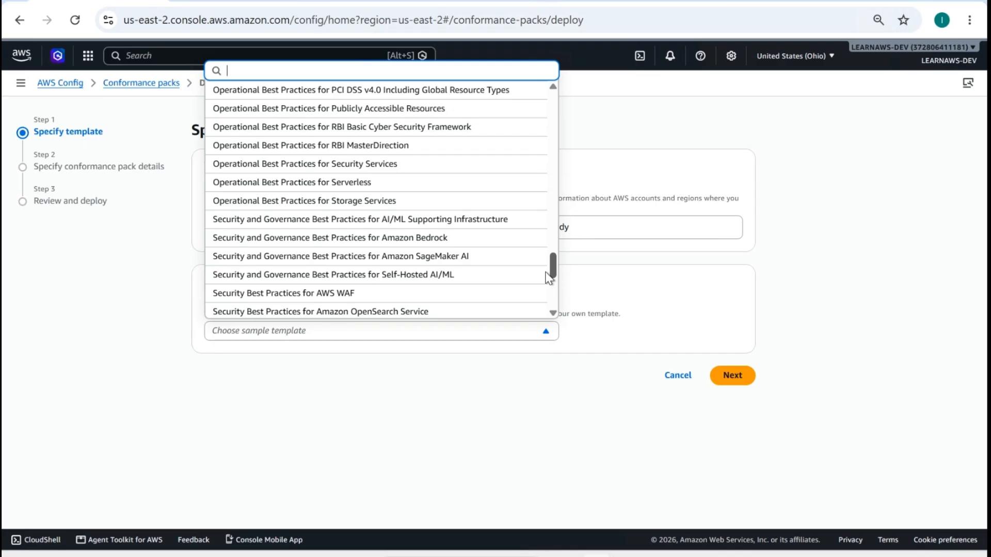
pyautogui.moveTo(549, 277); pyautogui.dragTo(538, 307)
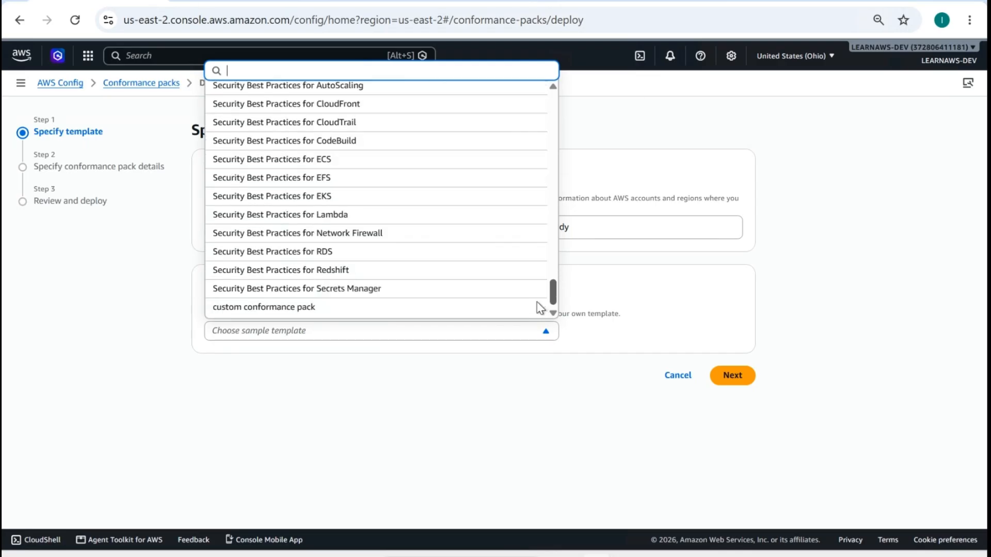
pyautogui.click(681, 383)
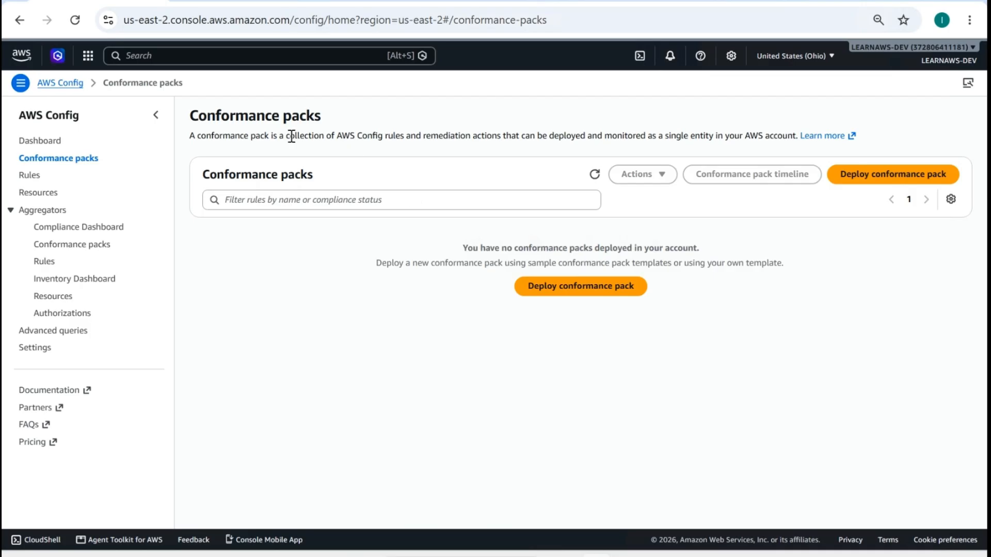
# Highlight part of the conformance pack description, then open the aggregator Inventory Dashboard.
pyautogui.moveTo(289, 135); pyautogui.dragTo(386, 135)
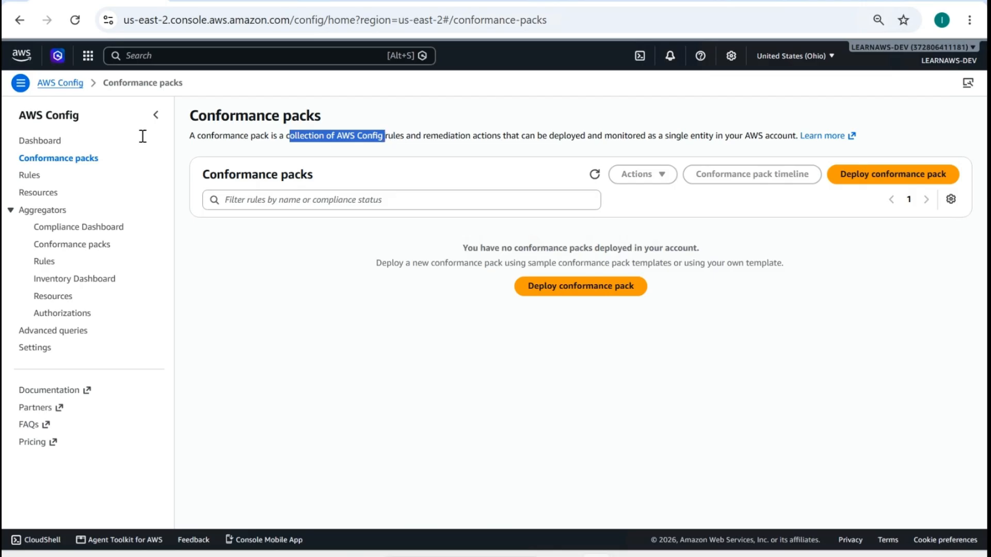
pyautogui.click(77, 280)
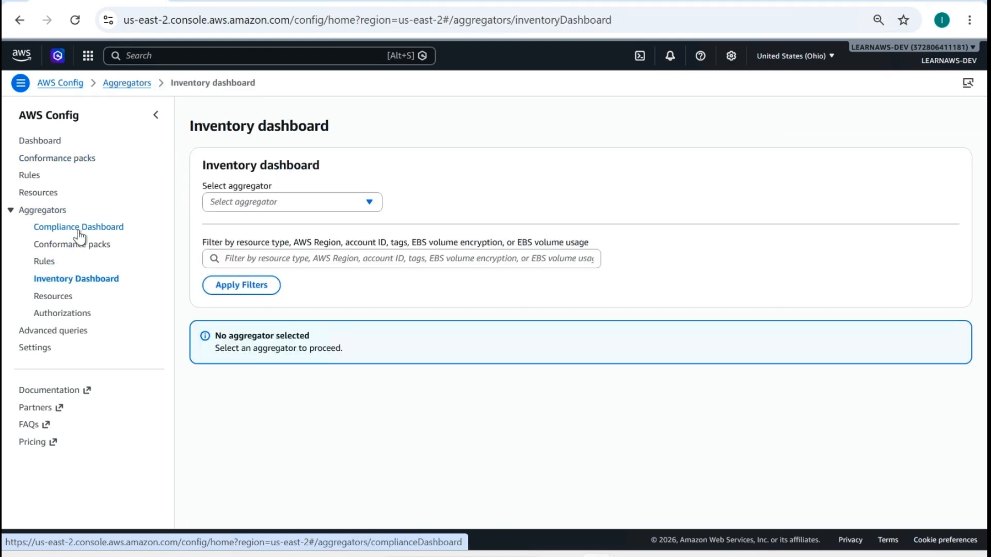
# Browse the aggregator Compliance, Conformance packs, Rules, Authorizations and Resources pages, then view the resource inventory.
pyautogui.click(107, 227)
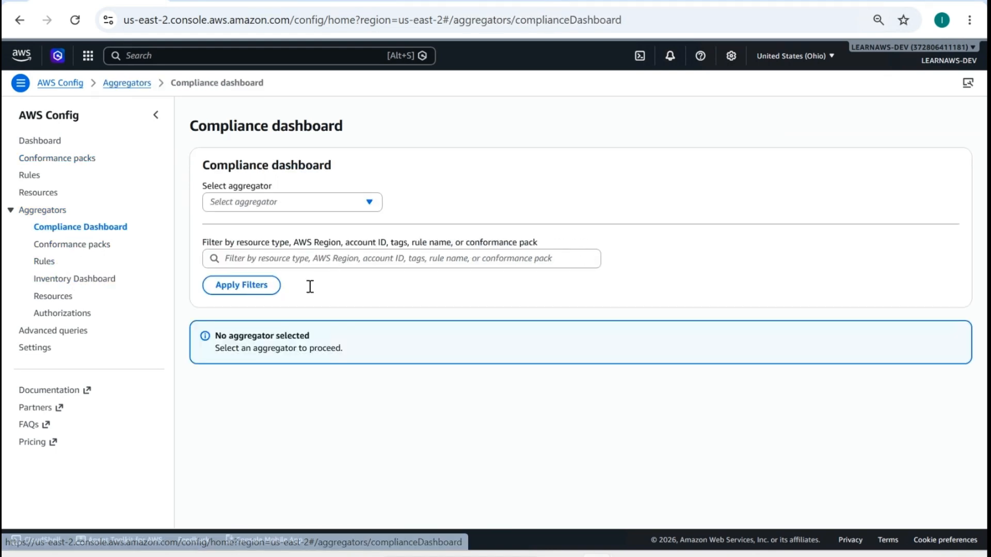
pyautogui.click(77, 245)
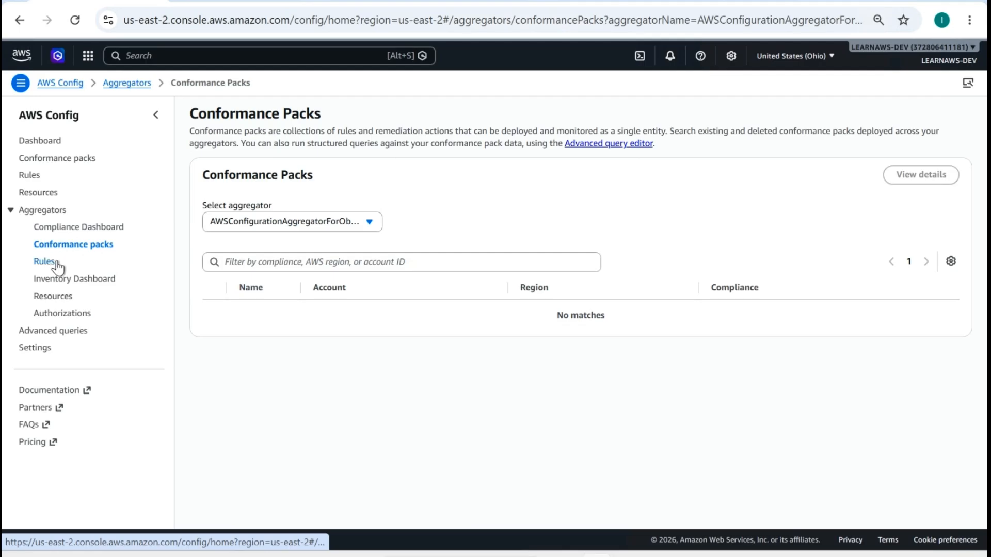
pyautogui.click(60, 265)
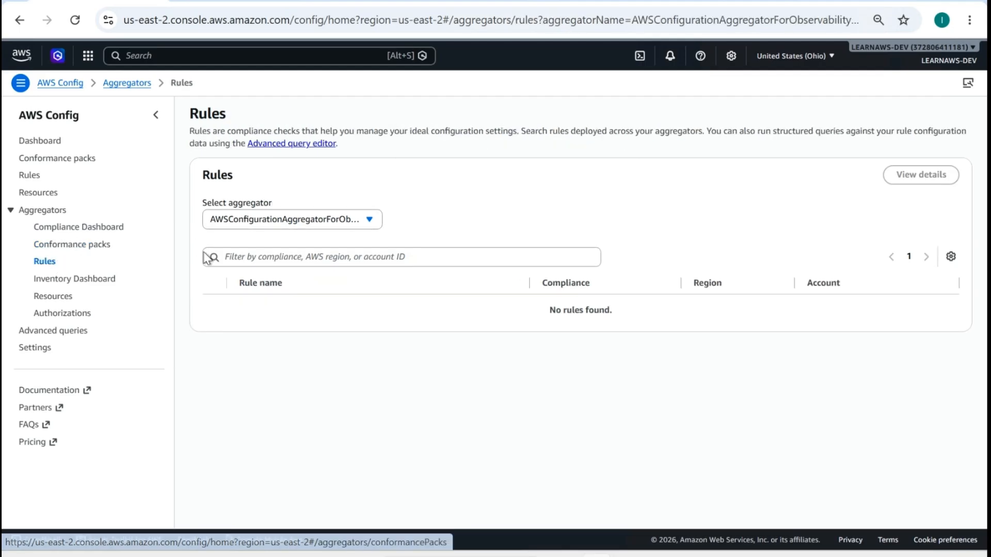
pyautogui.click(69, 315)
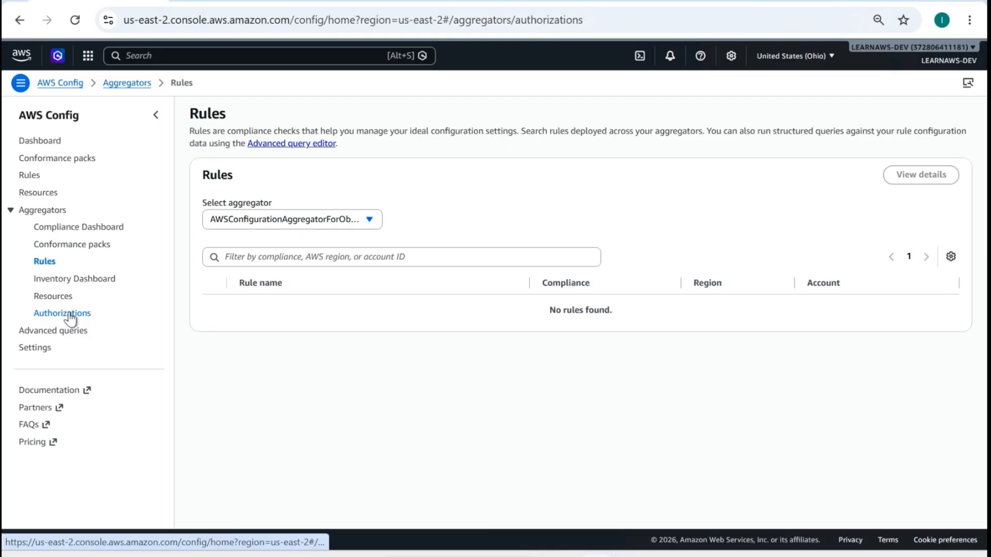
pyautogui.click(53, 297)
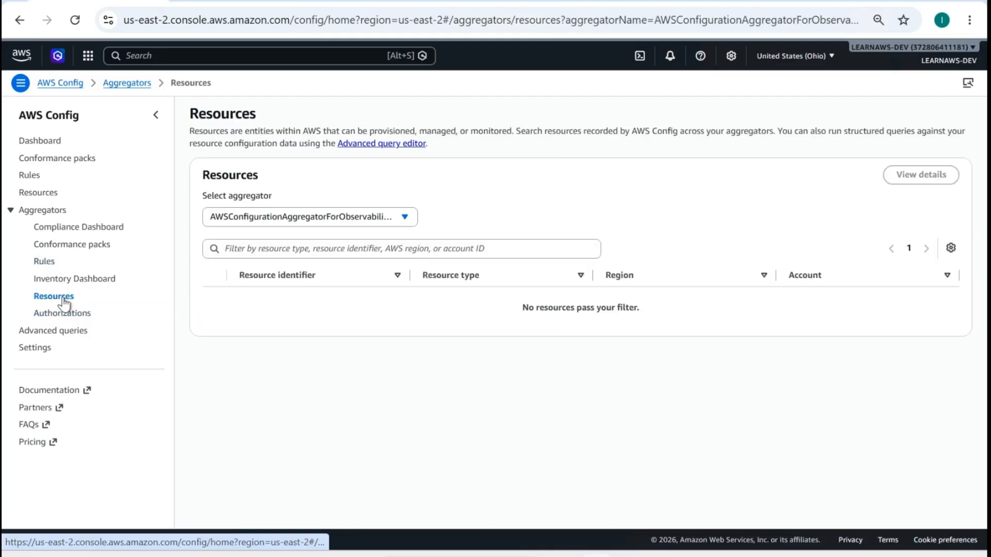
pyautogui.click(395, 217)
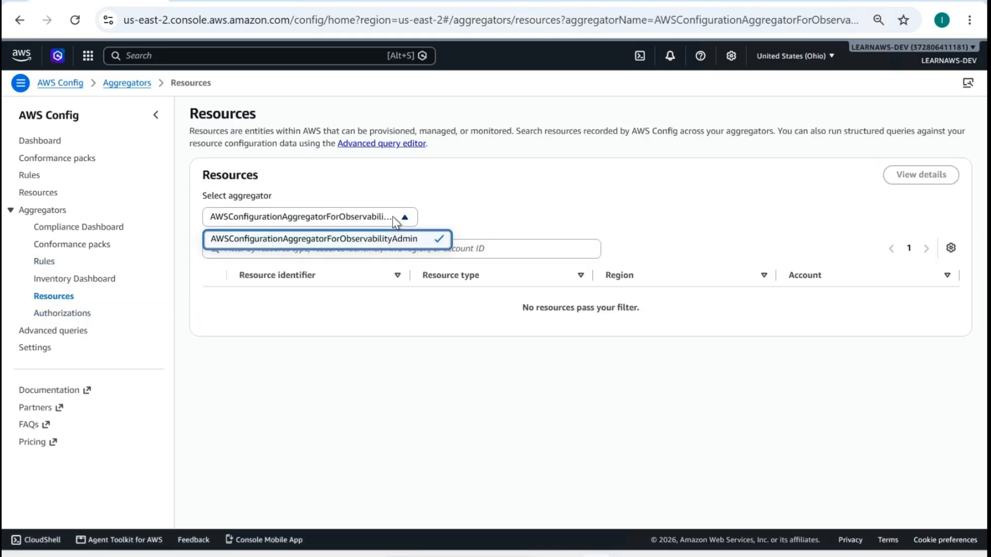
pyautogui.click(346, 324)
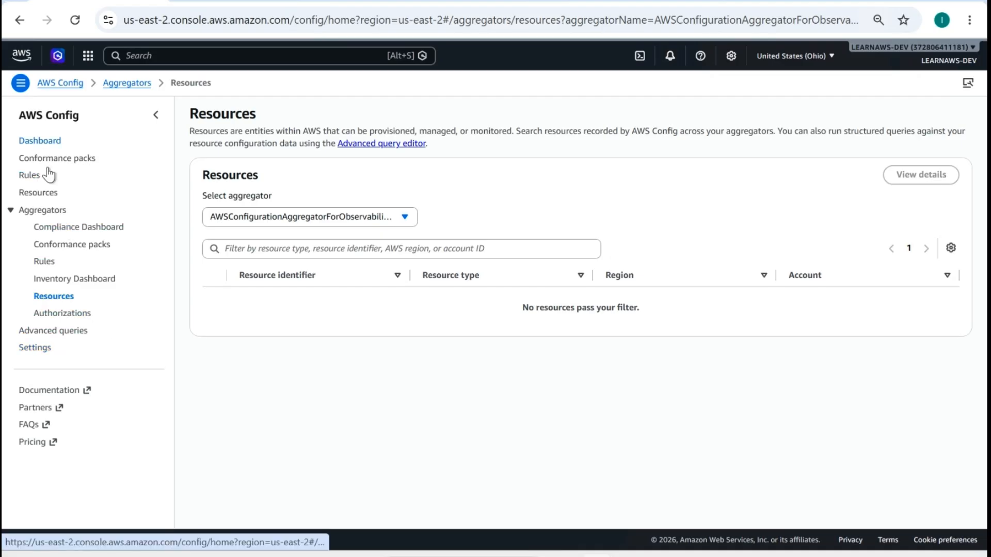
pyautogui.click(45, 194)
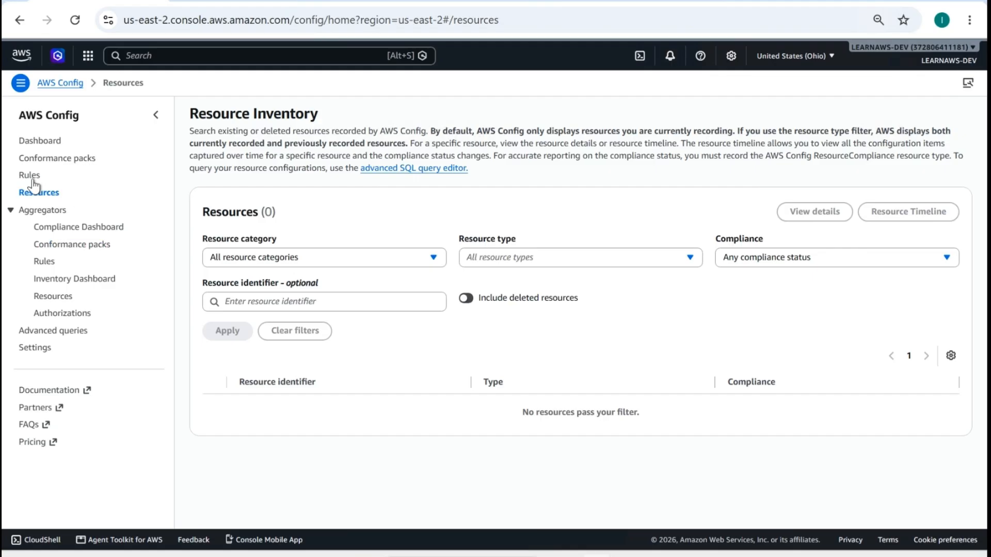
# Return to the Config Rules list showing the seven AWS managed rules.
pyautogui.click(31, 177)
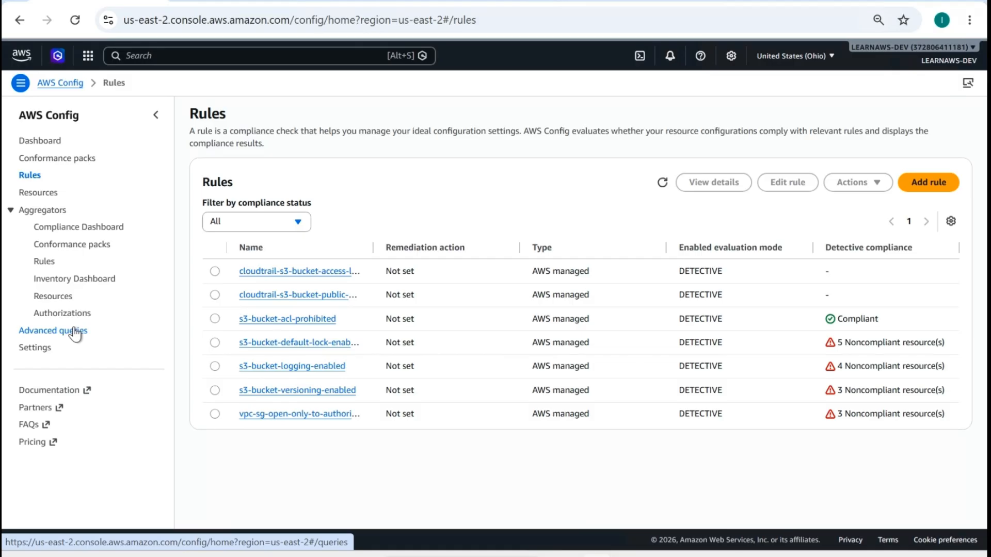
# Switch back to the browser window and select the cloudtrail-s3-bucket-access-logging rule.
pyautogui.hotkey('alt', 'Tab')
pyautogui.hotkey('alt', 'Tab')
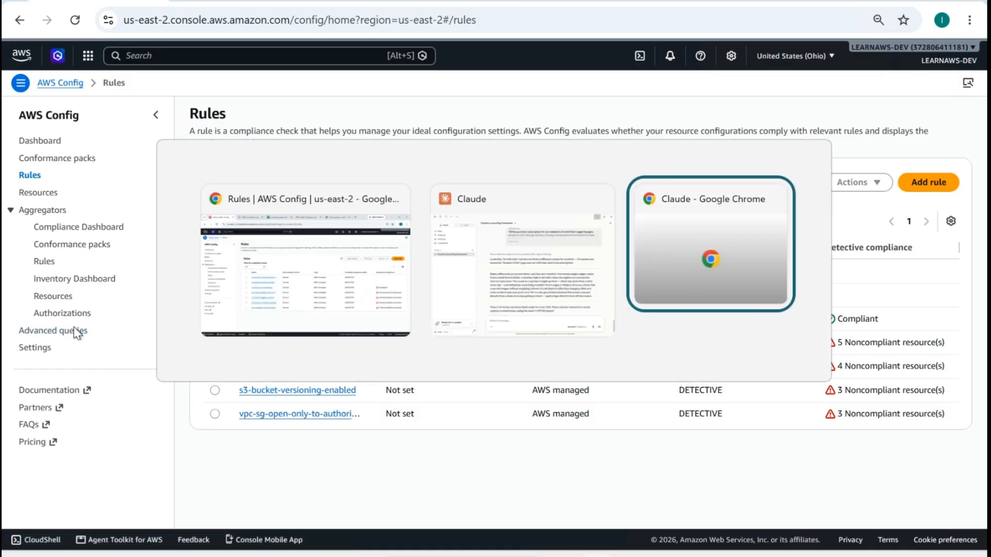
pyautogui.hotkey('alt', 'Tab')
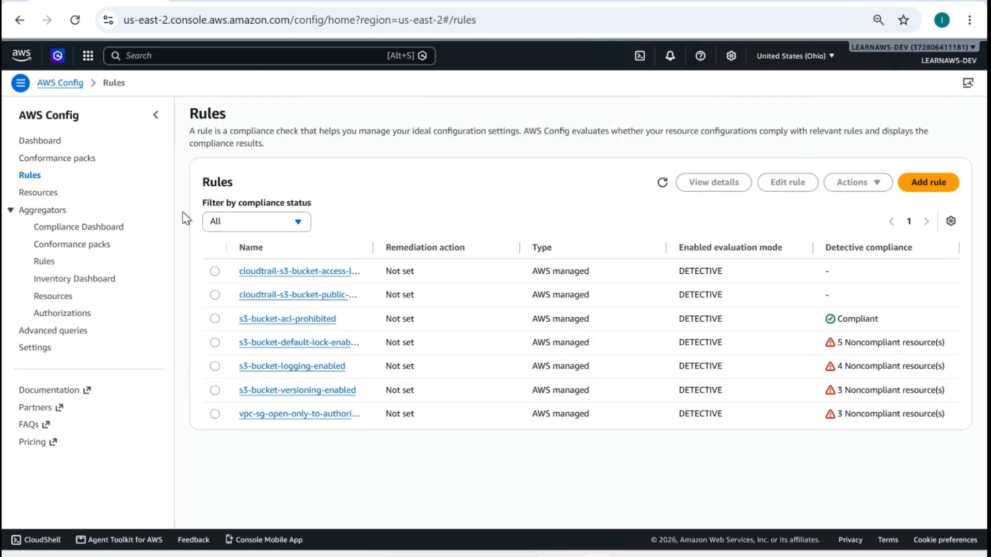
pyautogui.click(215, 272)
pyautogui.click(216, 295)
pyautogui.click(218, 278)
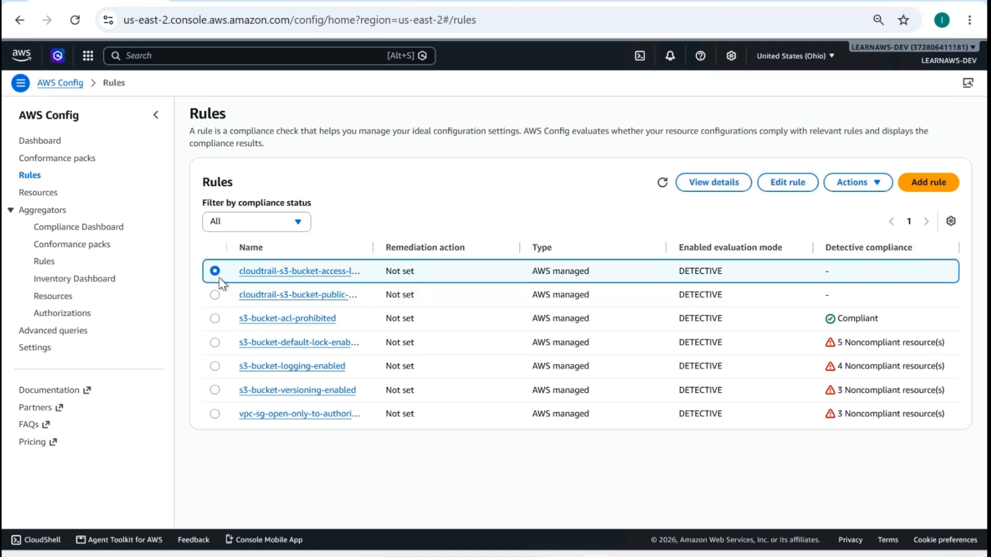
# Delete the cloudtrail-s3-bucket-access-logging and cloudtrail-s3-bucket-public-access-prohibited rules, confirming with 'confirm'.
pyautogui.click(884, 189)
pyautogui.click(880, 258)
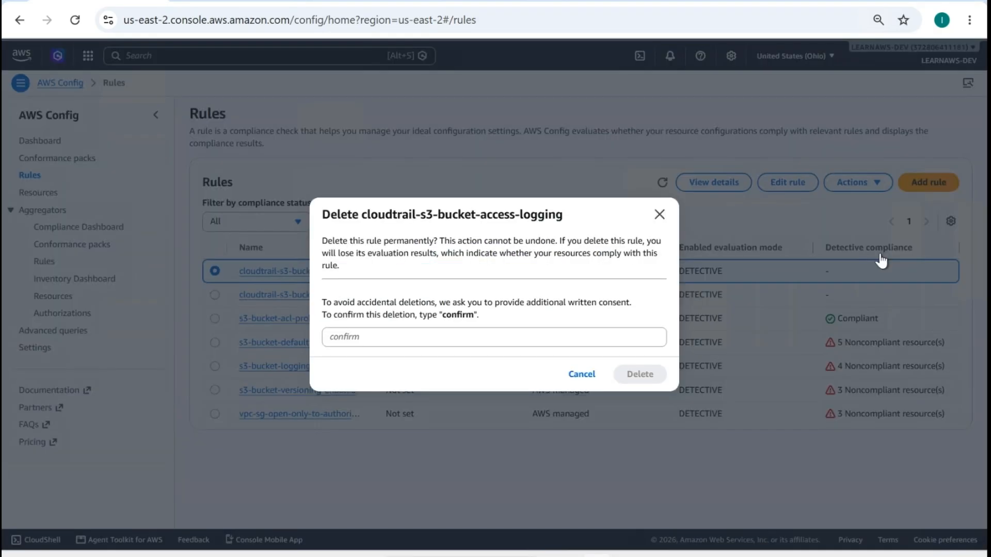
pyautogui.click(573, 341)
pyautogui.write('confirm')
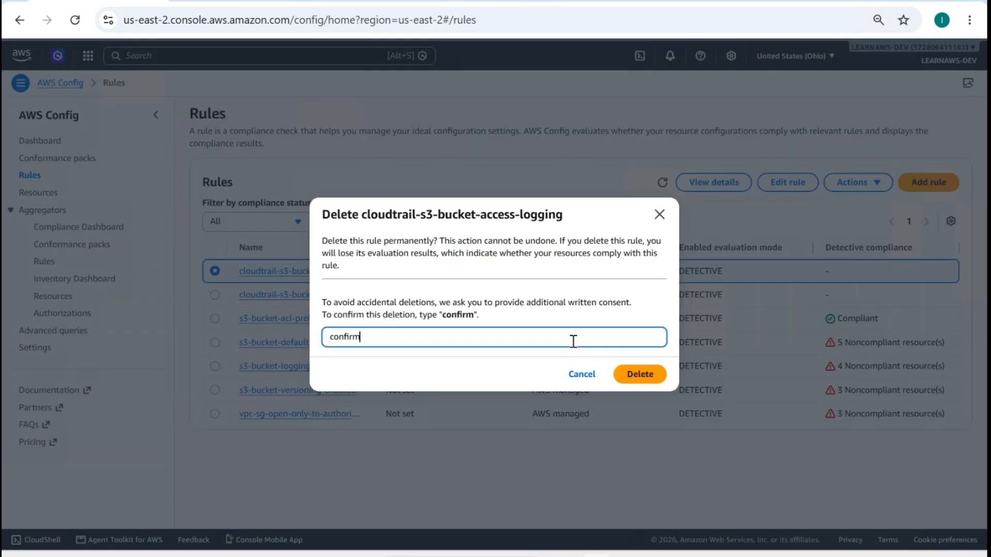
pyautogui.click(638, 373)
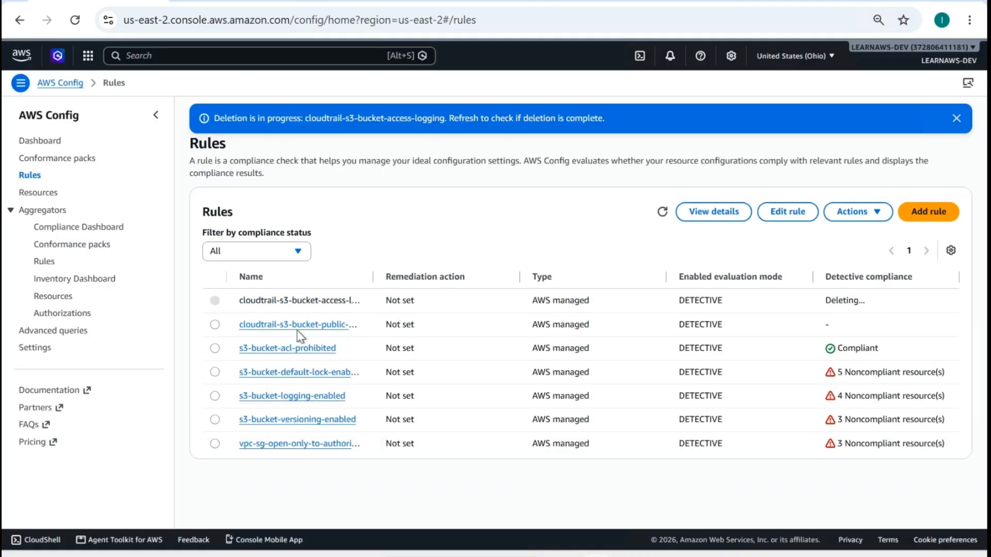
pyautogui.click(215, 325)
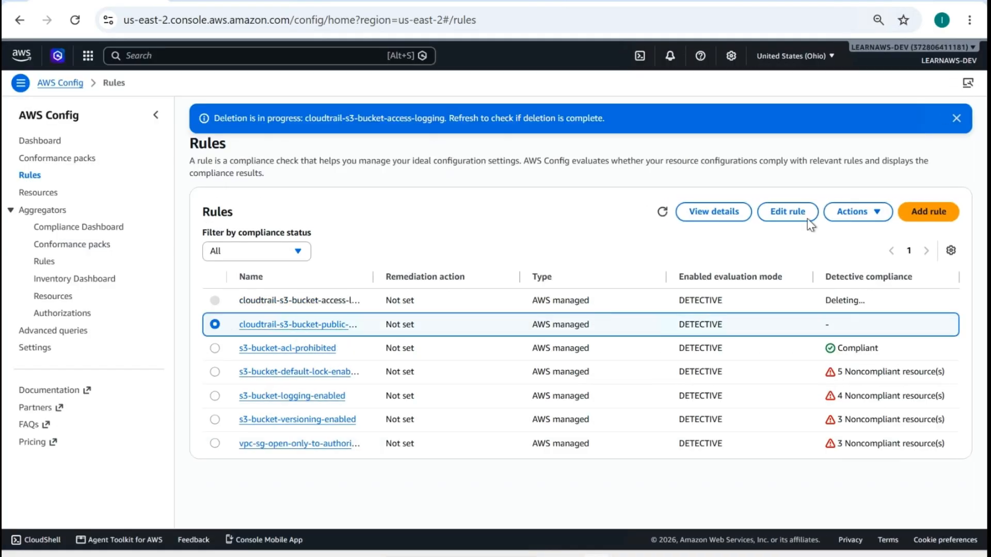
pyautogui.click(877, 217)
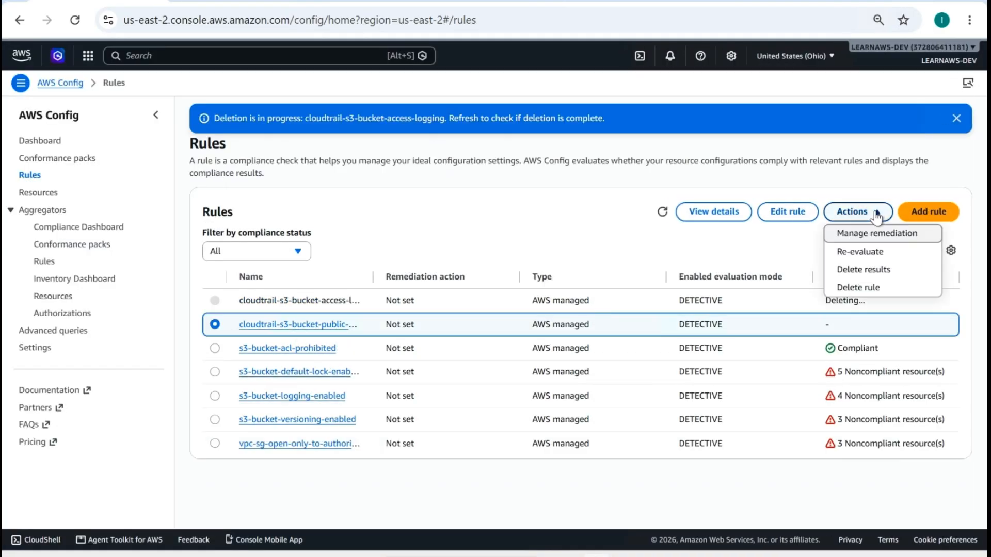
pyautogui.click(863, 287)
pyautogui.click(449, 336)
pyautogui.write('confirm')
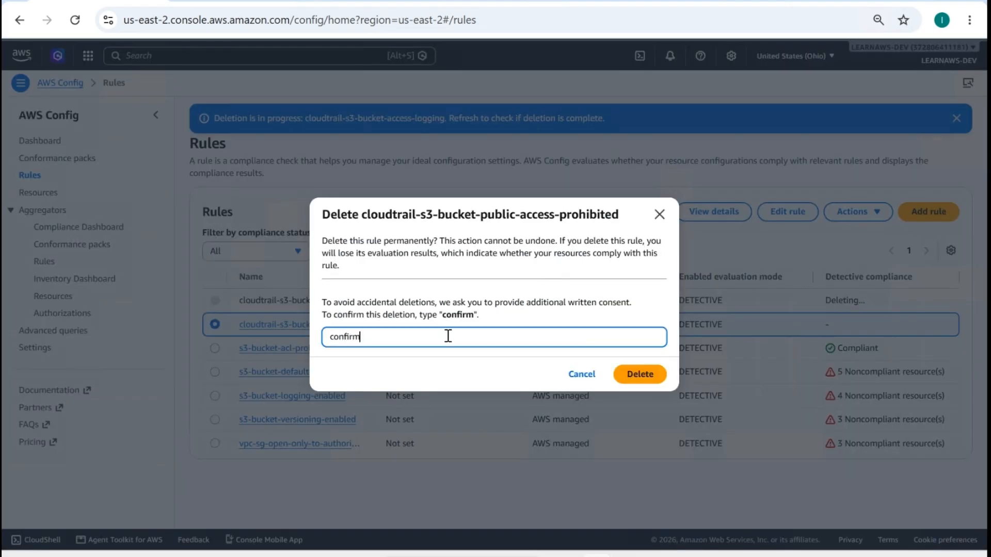
pyautogui.click(659, 371)
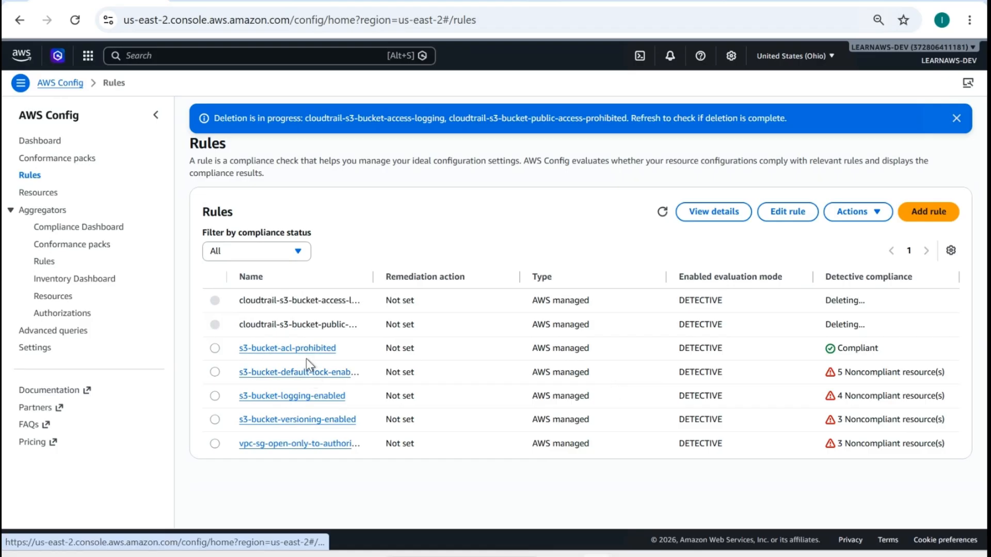
# Delete the s3-bucket-acl-prohibited and s3-bucket-default-lock-enabled rules.
pyautogui.click(216, 349)
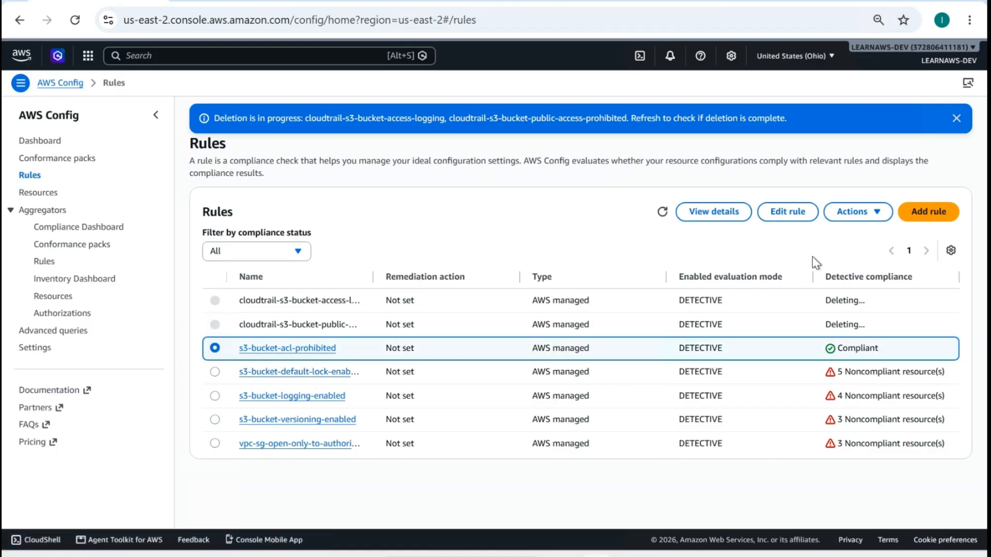
pyautogui.click(868, 213)
pyautogui.click(863, 289)
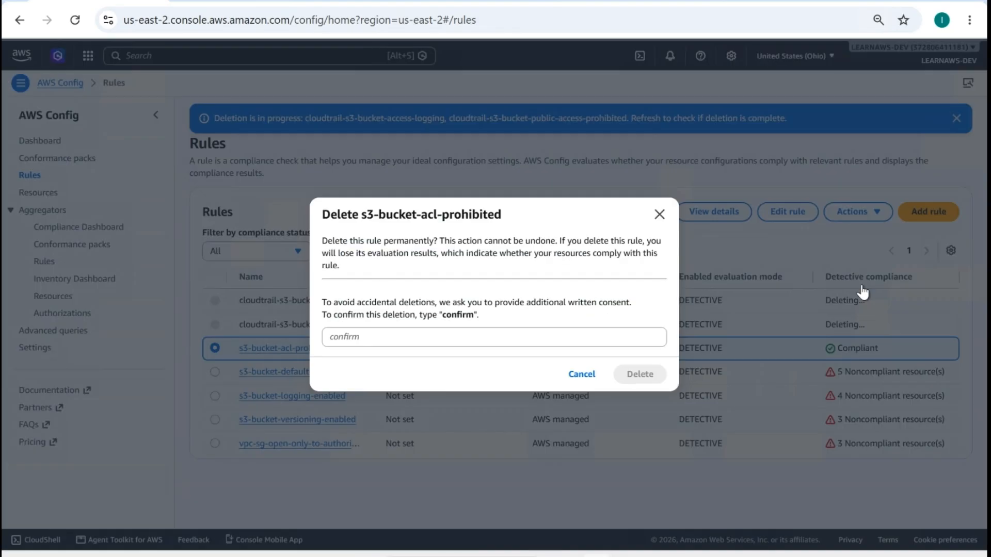
pyautogui.click(541, 339)
pyautogui.write('confirm')
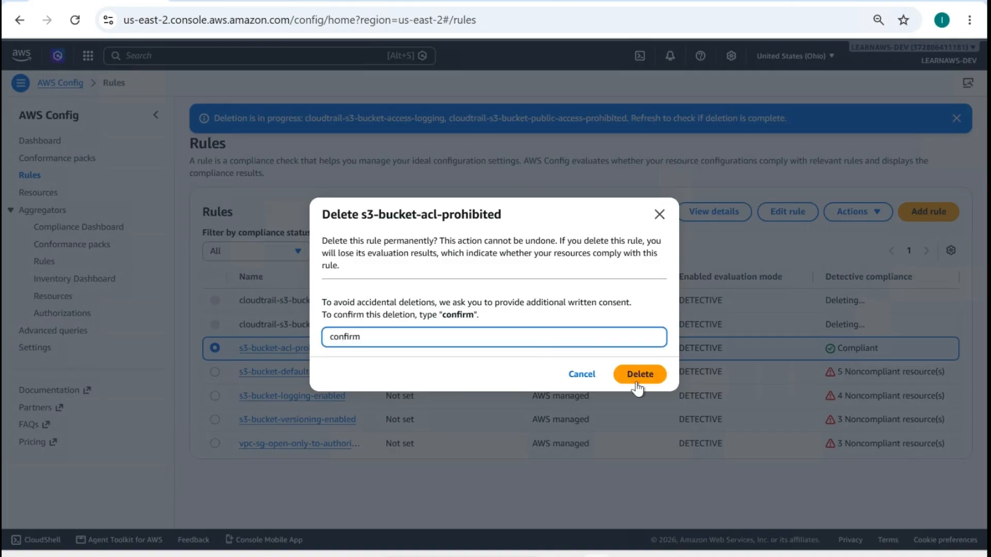
pyautogui.click(640, 375)
pyautogui.click(215, 373)
pyautogui.click(852, 216)
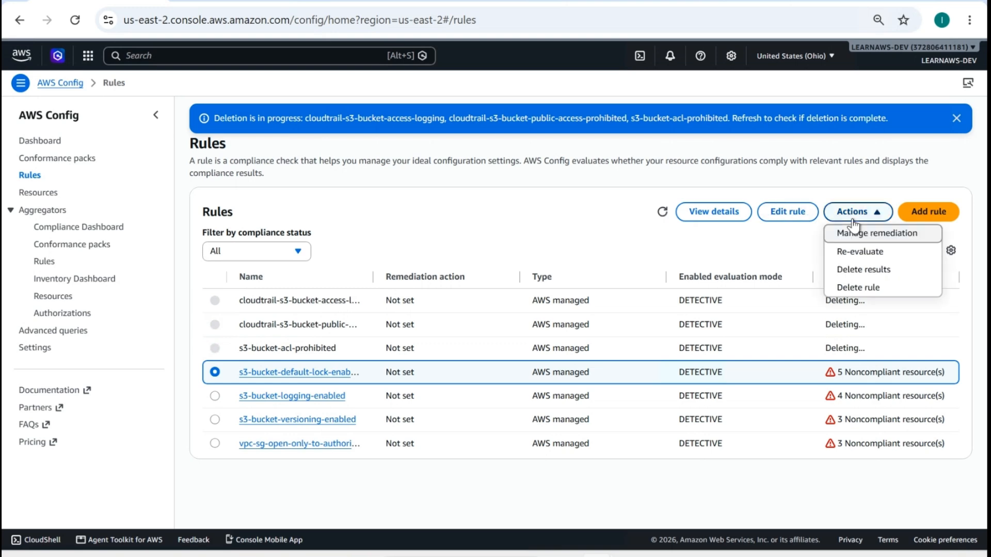
pyautogui.click(860, 288)
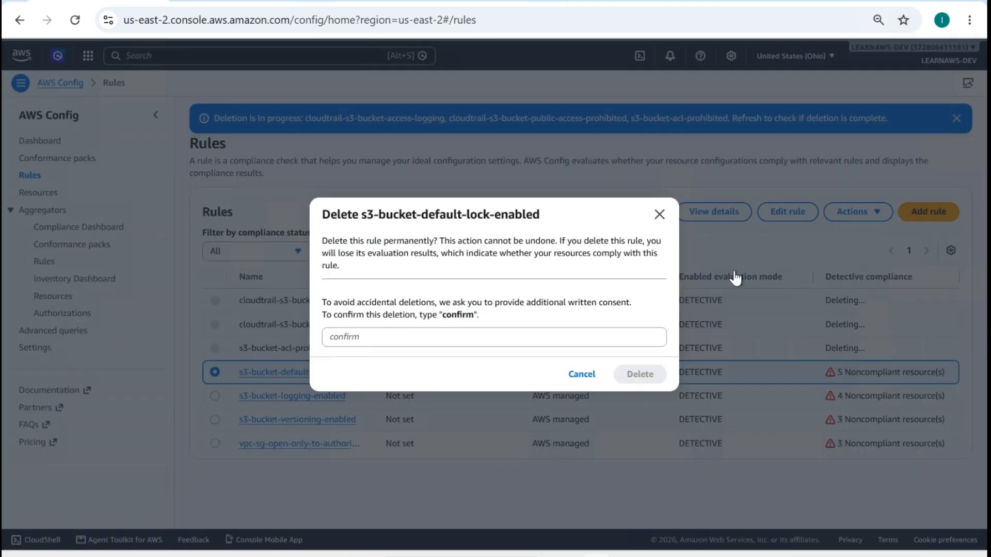
pyautogui.click(456, 333)
pyautogui.write('cofn')
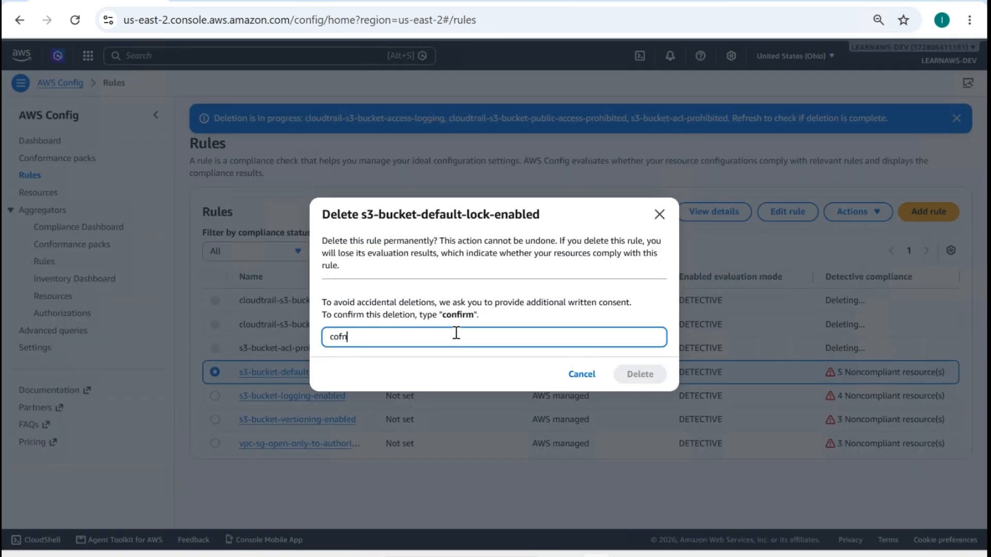
pyautogui.write('nfirm')
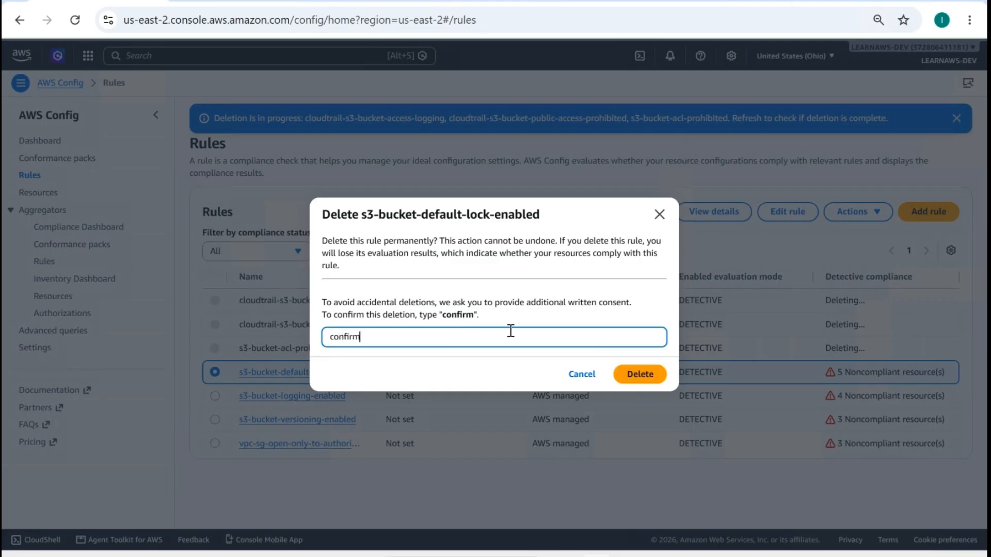
pyautogui.click(640, 374)
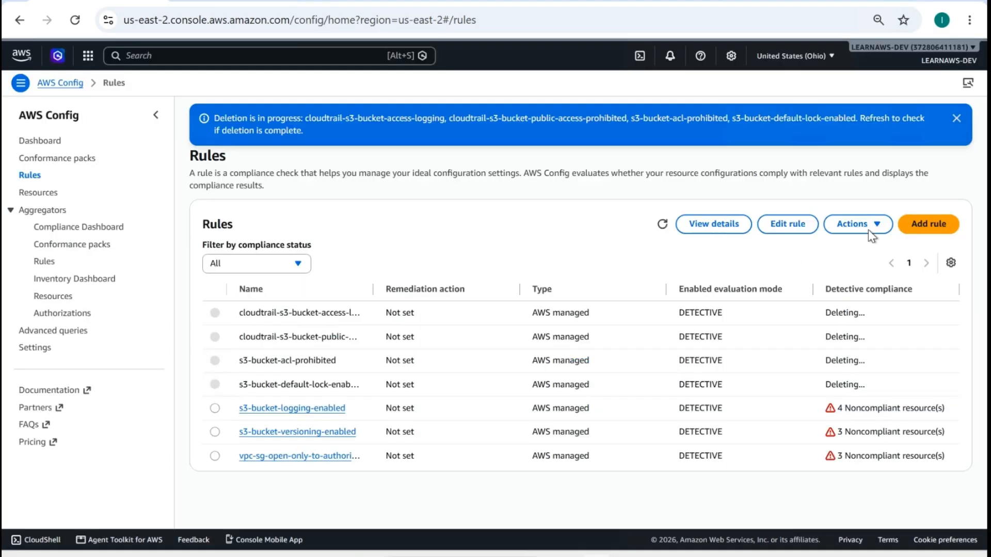
# Delete the s3-bucket-logging-enabled and s3-bucket-versioning-enabled rules.
pyautogui.click(867, 227)
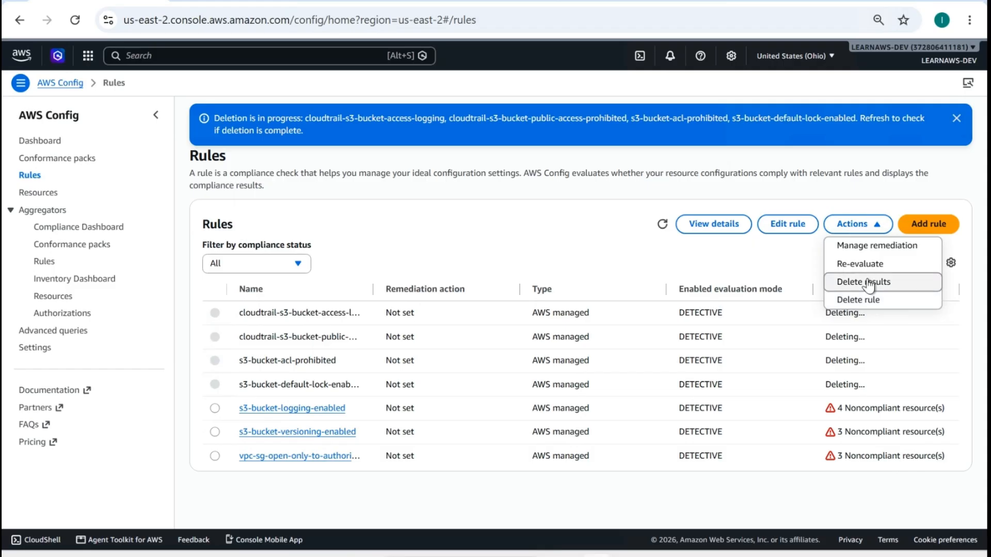
pyautogui.click(214, 409)
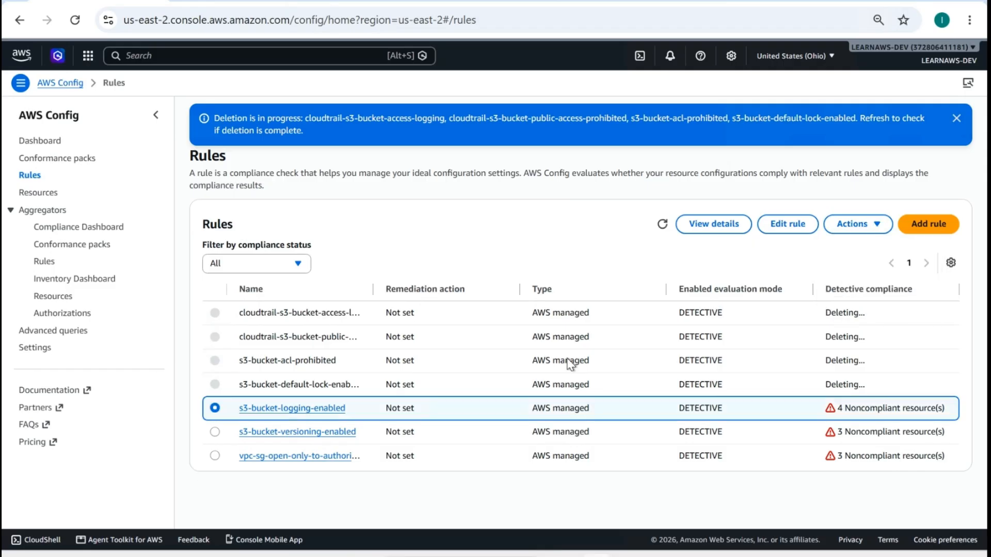
pyautogui.click(876, 224)
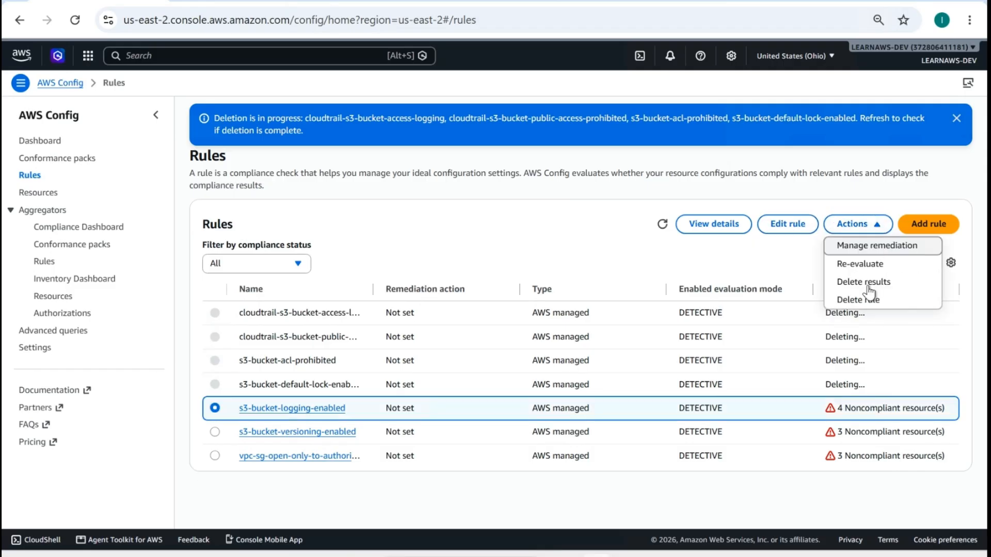
pyautogui.click(867, 301)
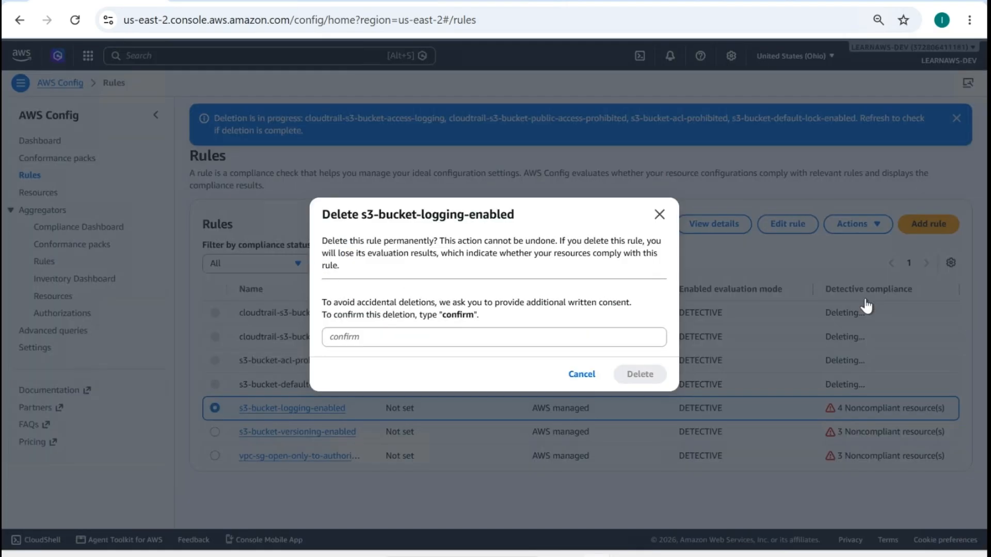
pyautogui.click(550, 337)
pyautogui.write('confirm')
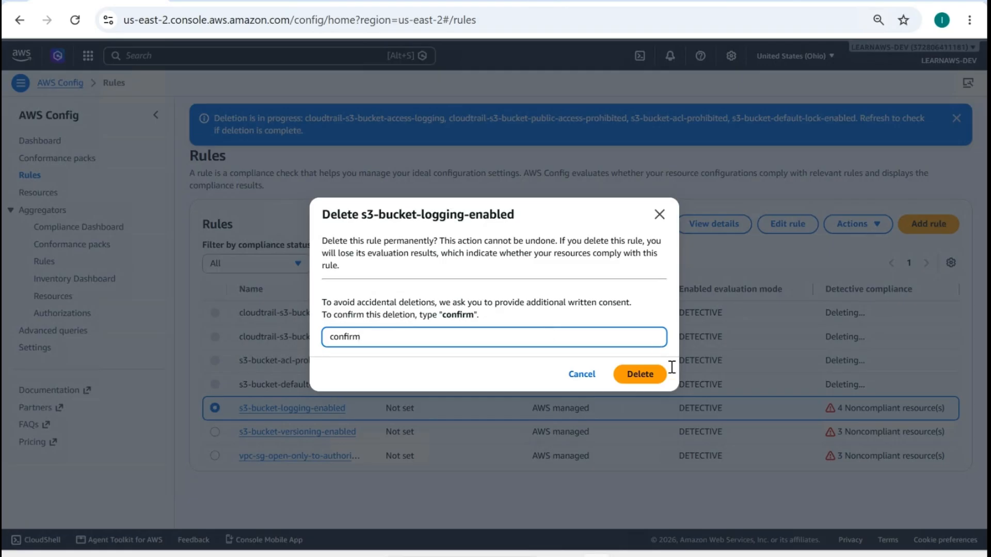
pyautogui.click(642, 375)
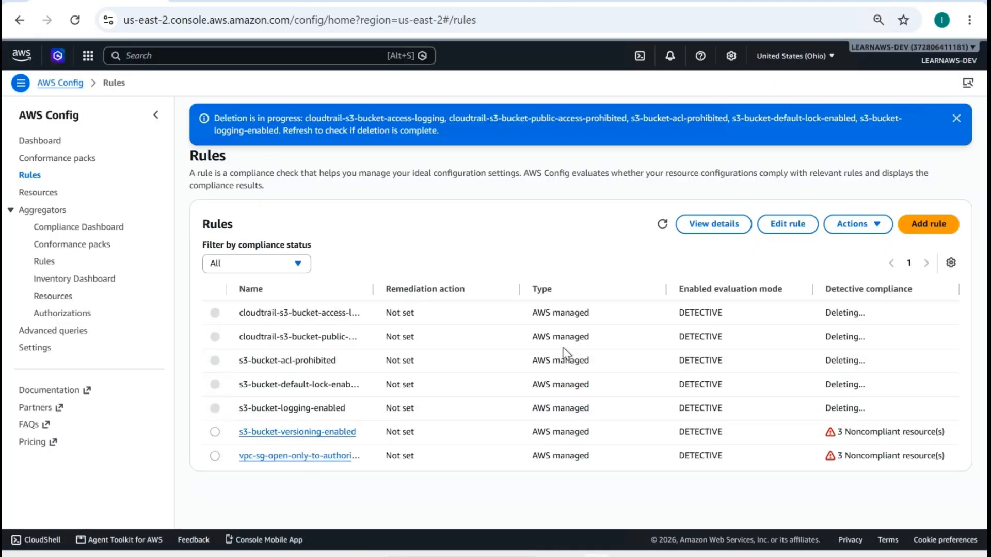
pyautogui.click(860, 224)
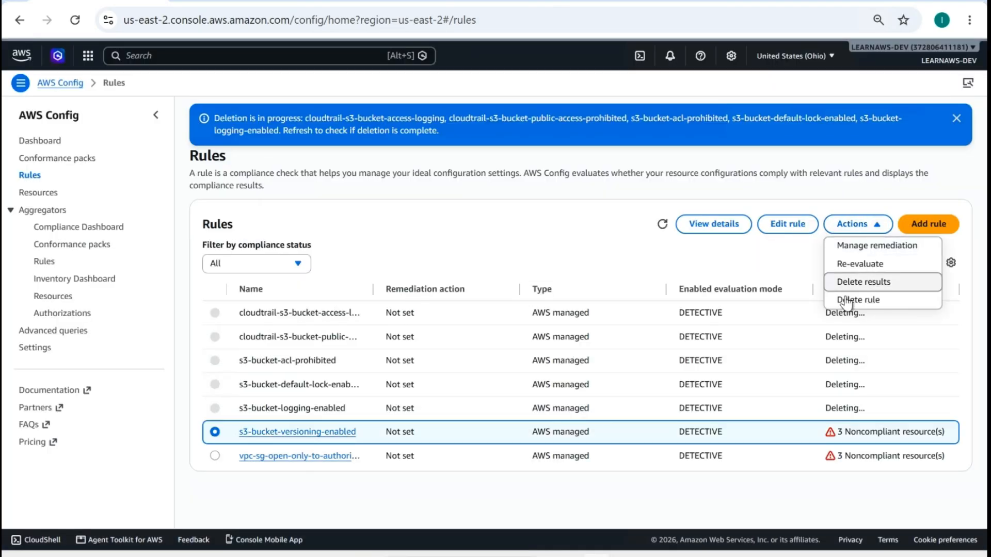
pyautogui.click(845, 301)
pyautogui.click(458, 344)
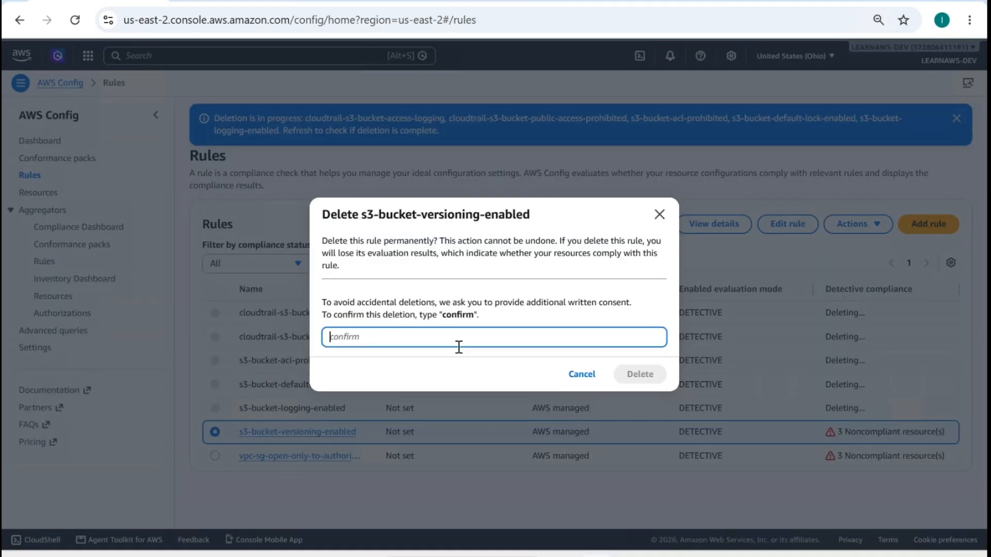
pyautogui.write('confirm')
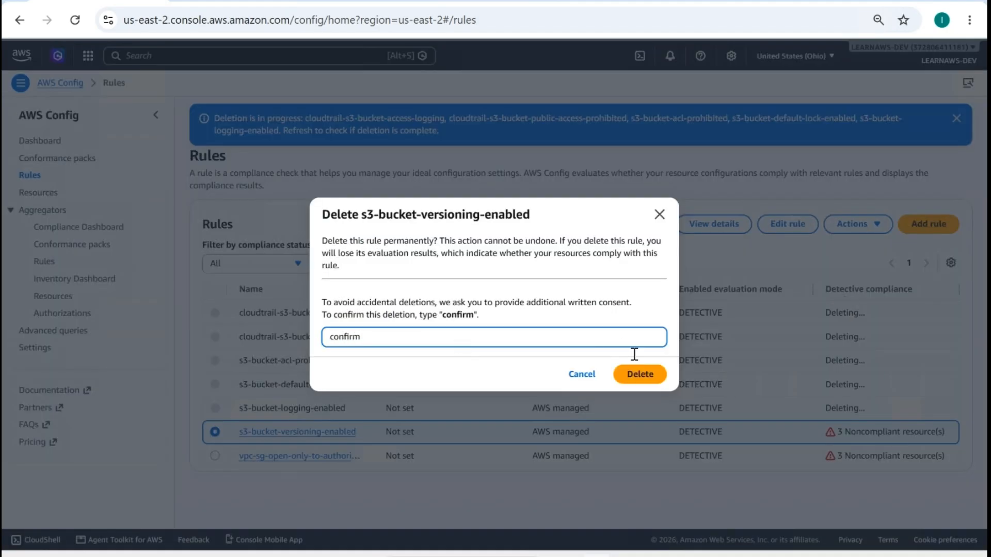
pyautogui.click(640, 374)
# Delete the vpc-sg-open-only-to-authorized-ports rule and refresh the list to check the deletions.
pyautogui.click(216, 457)
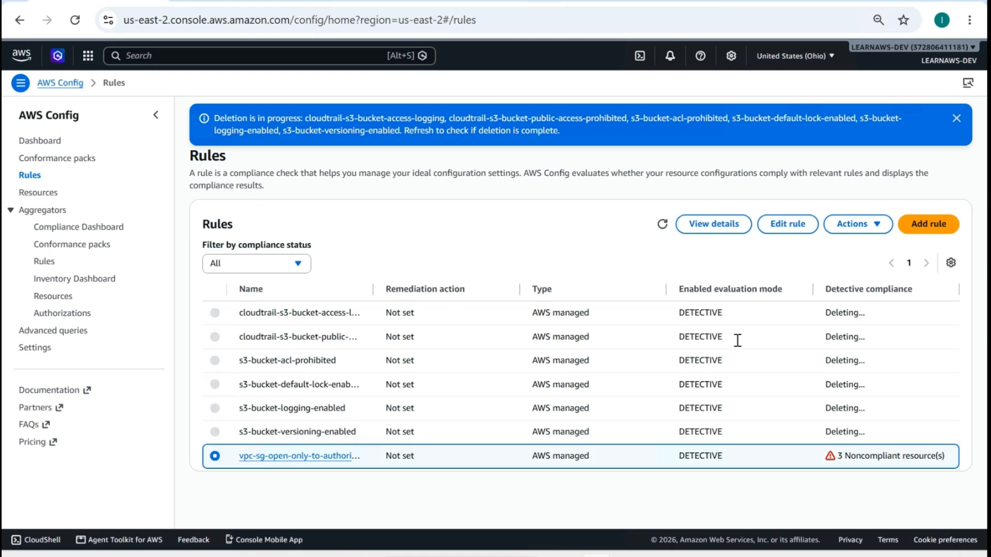
pyautogui.click(855, 224)
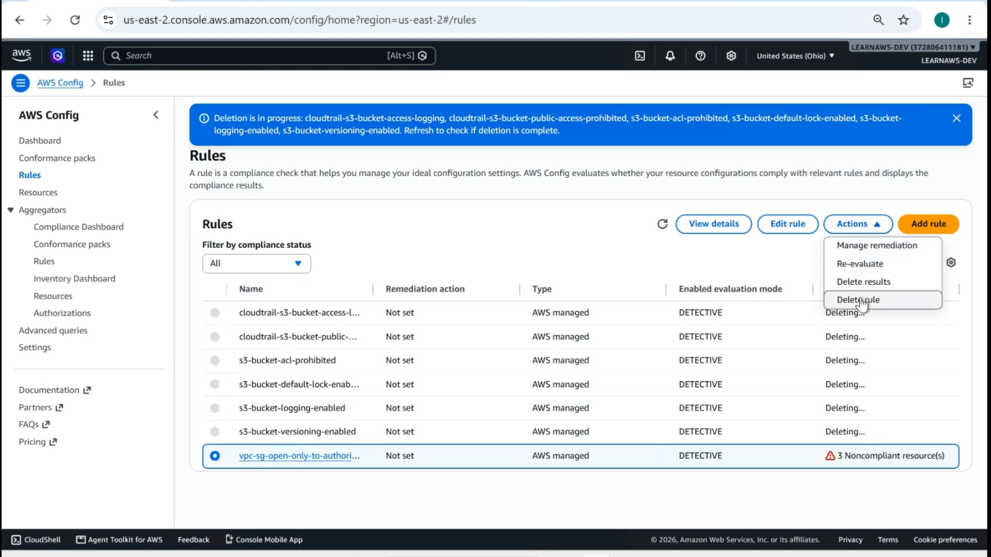
pyautogui.click(859, 301)
pyautogui.click(475, 336)
pyautogui.write('confirm')
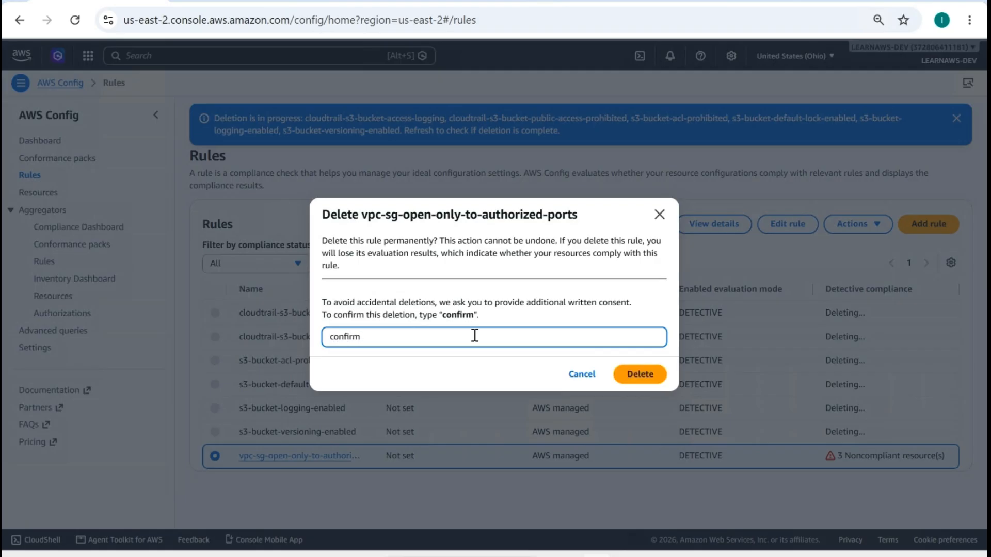
pyautogui.click(639, 372)
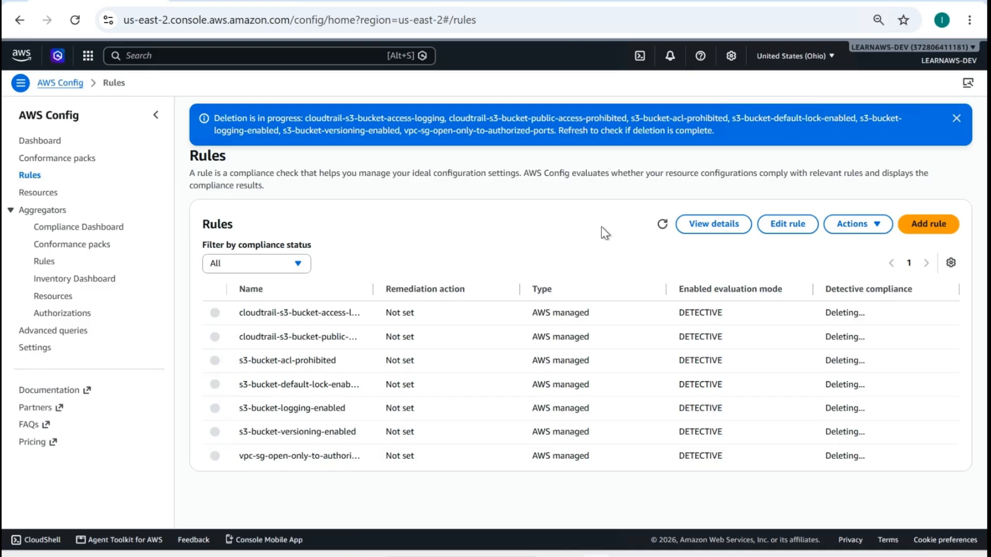
pyautogui.click(664, 225)
# Refresh the rules list, then open Simple Notification Service through a search for 'SNS'.
pyautogui.click(663, 225)
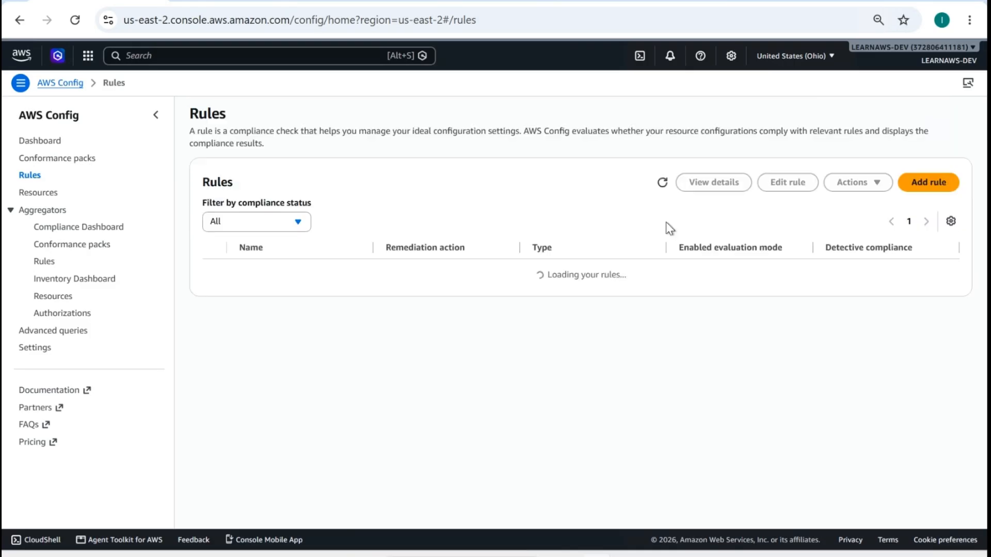
pyautogui.click(60, 158)
pyautogui.click(45, 142)
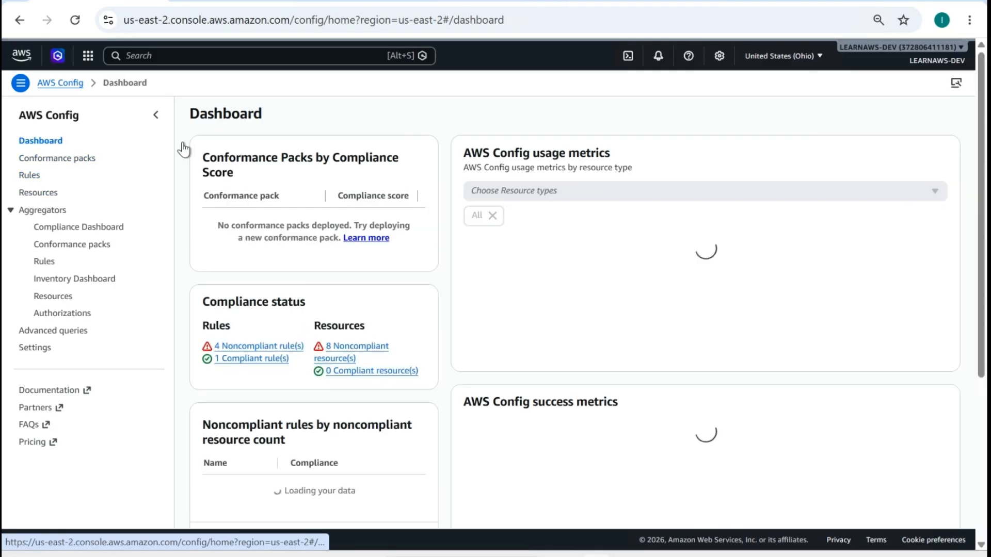
pyautogui.click(193, 55)
pyautogui.write('SNS')
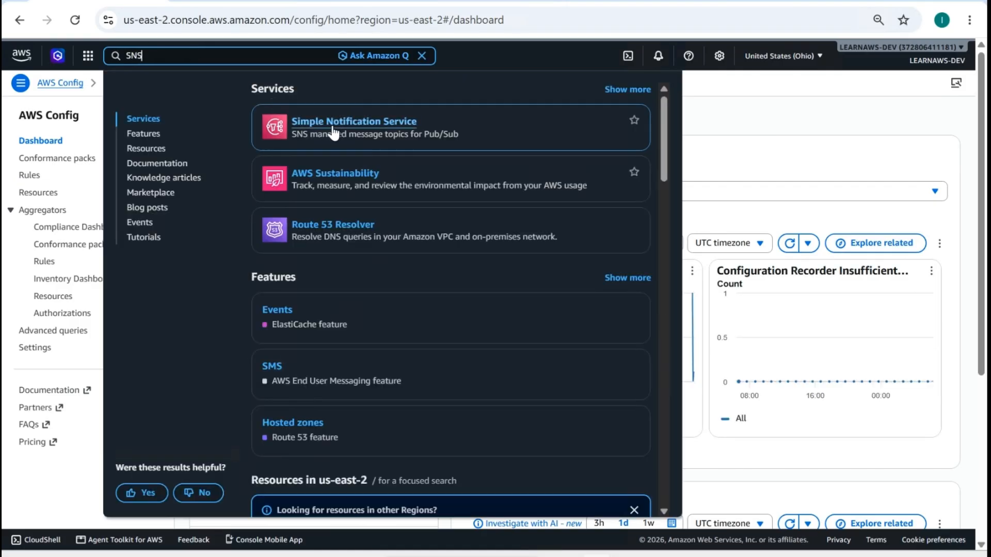
pyautogui.click(333, 130)
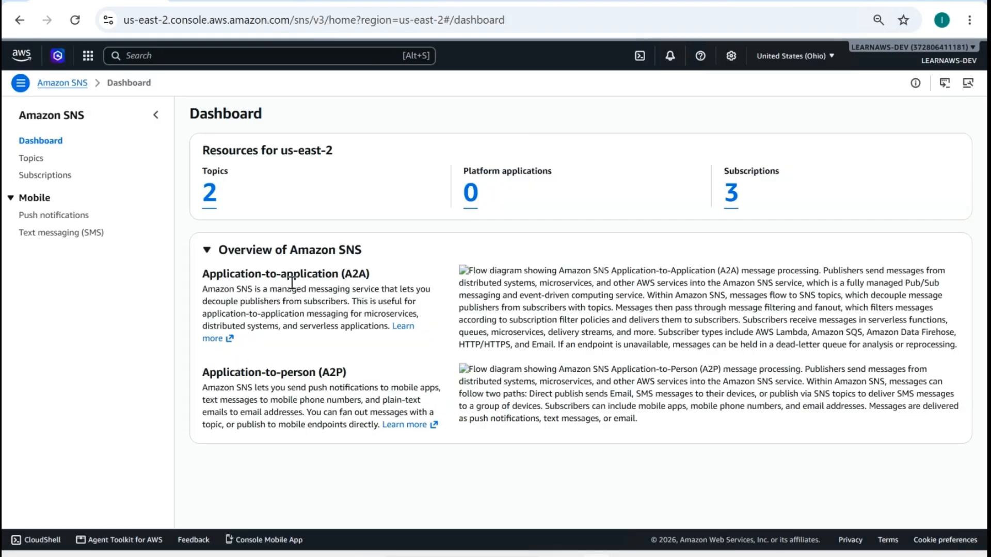
# Delete config-topic from the SNS topics list, confirming with 'delete me'.
pyautogui.click(211, 193)
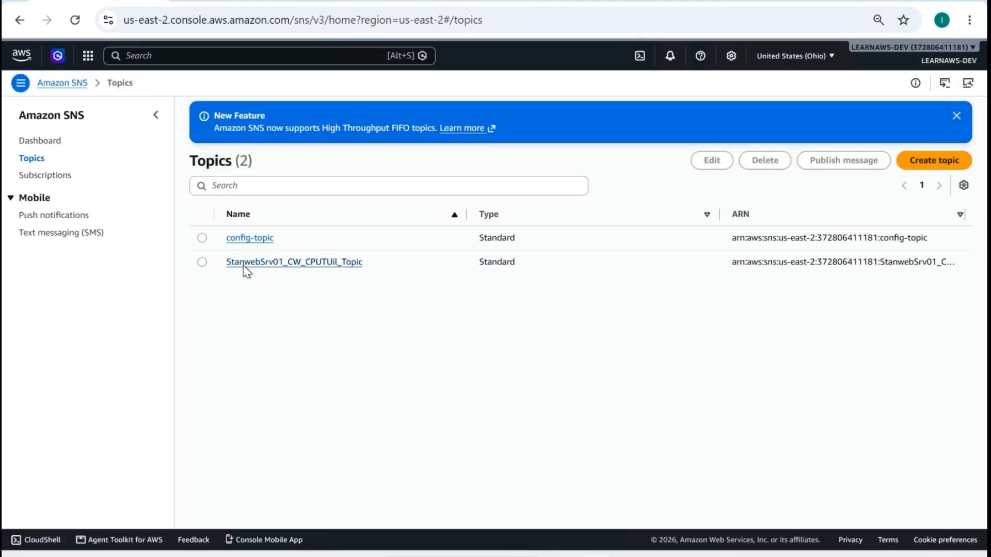
pyautogui.click(202, 238)
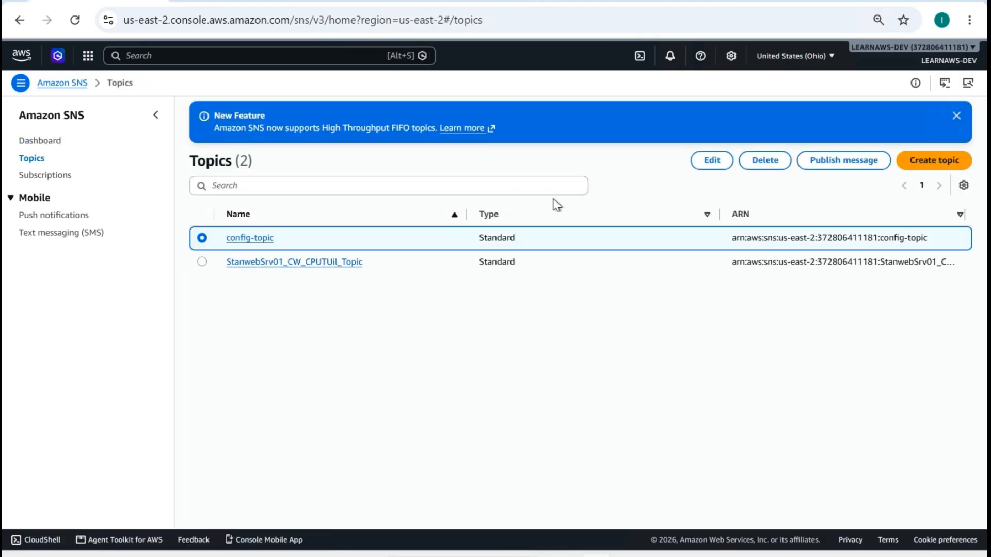
pyautogui.click(766, 161)
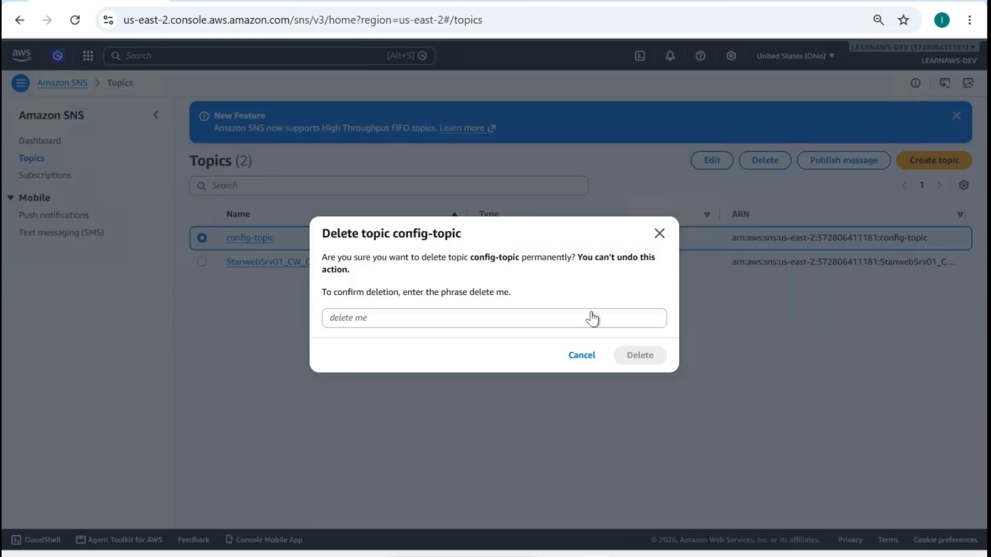
pyautogui.click(454, 318)
pyautogui.write('delete me')
pyautogui.click(641, 355)
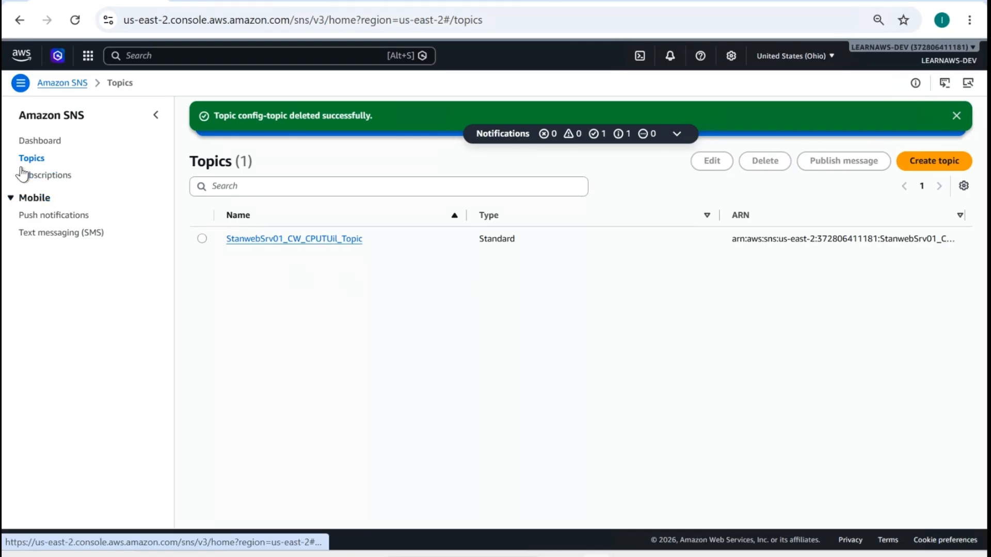
# Delete the config-topic email subscription, the other email subscription and the SQS subscription.
pyautogui.click(46, 175)
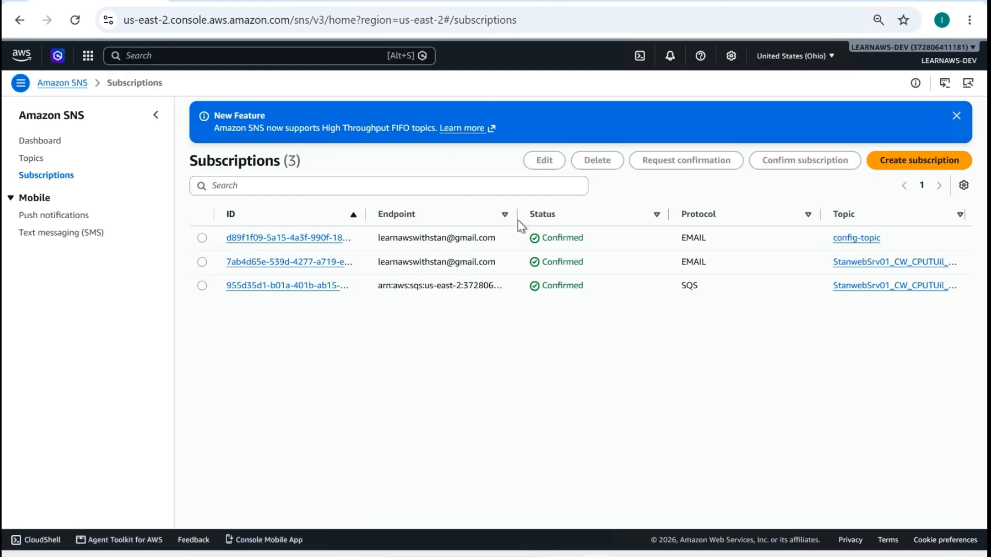
pyautogui.moveTo(534, 218); pyautogui.dragTo(537, 215)
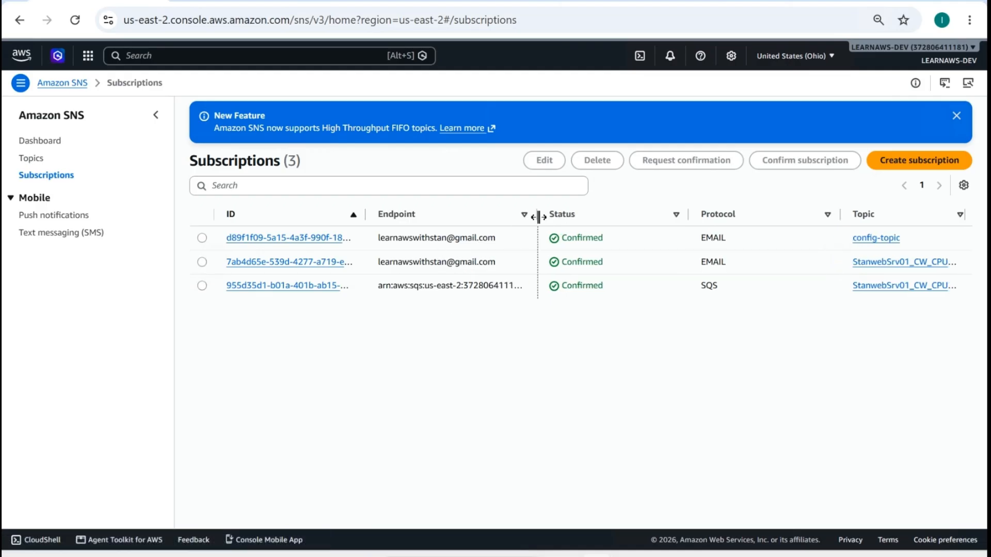
pyautogui.click(201, 238)
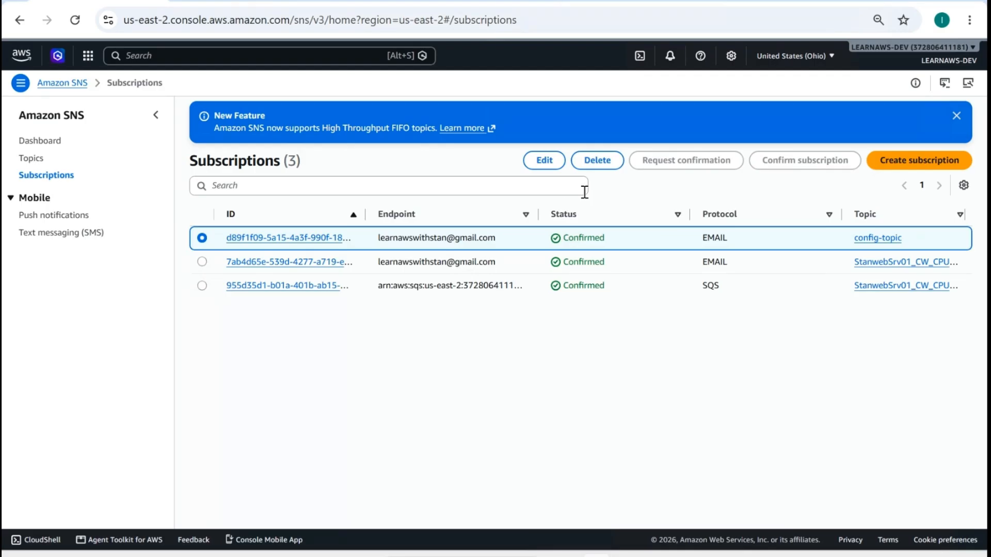
pyautogui.click(595, 161)
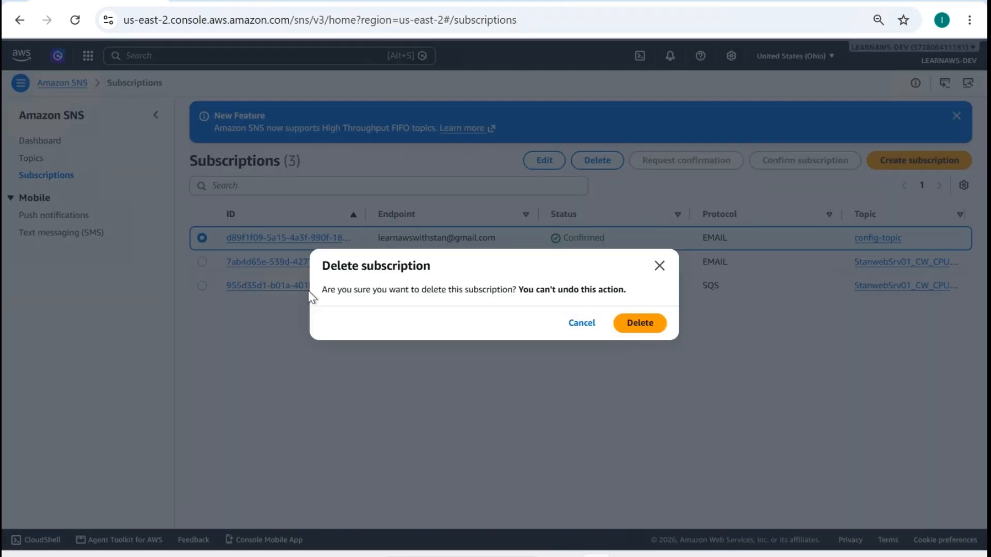
pyautogui.click(641, 327)
pyautogui.click(201, 239)
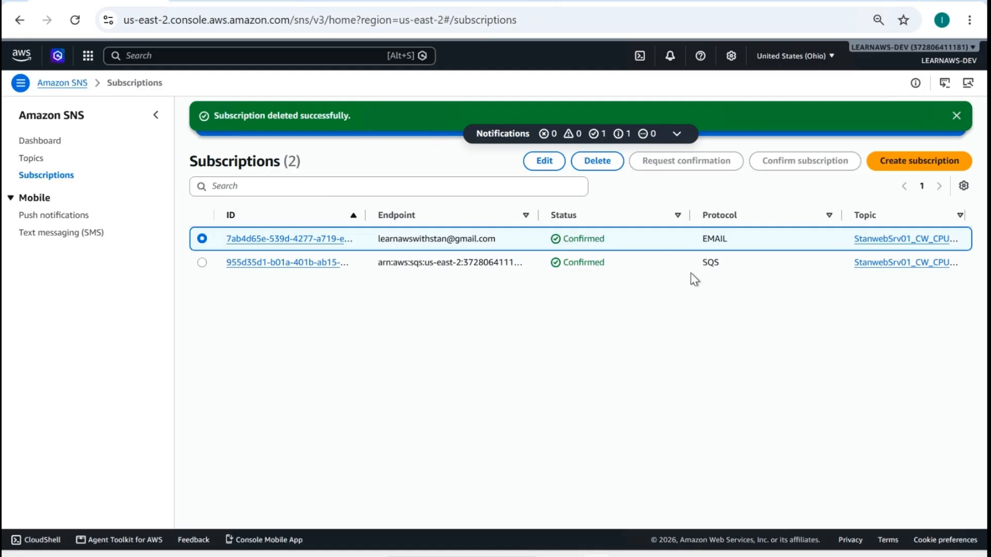
pyautogui.click(597, 163)
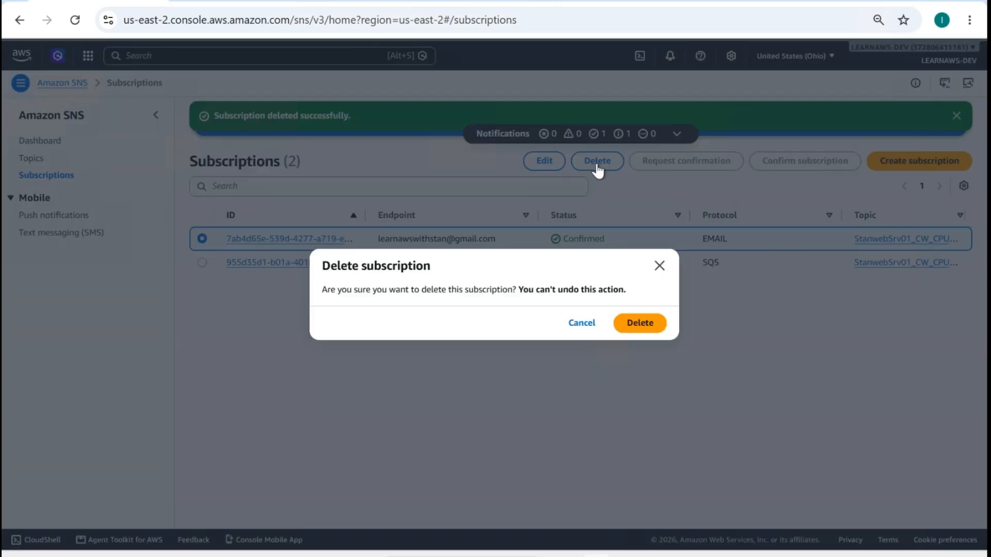
pyautogui.click(640, 327)
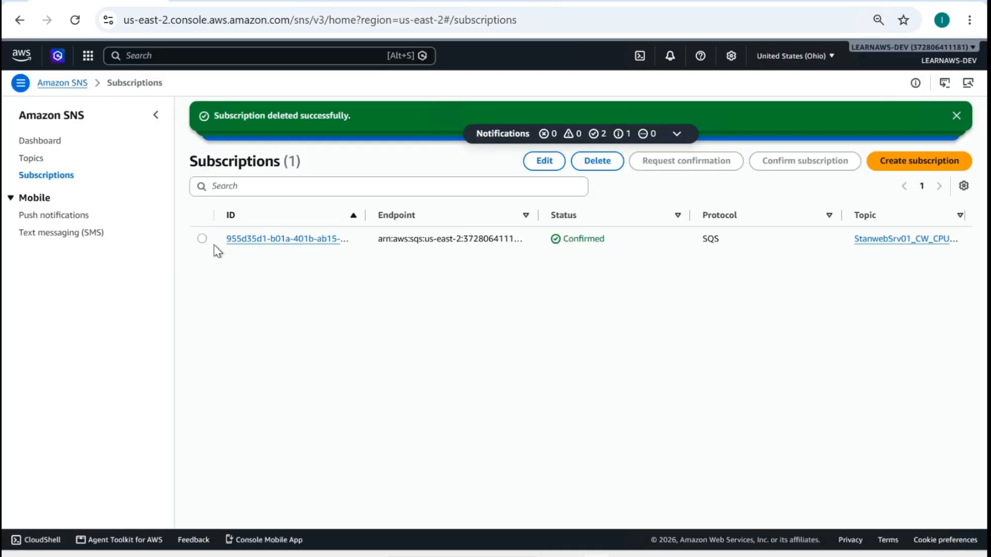
pyautogui.click(202, 238)
pyautogui.click(614, 166)
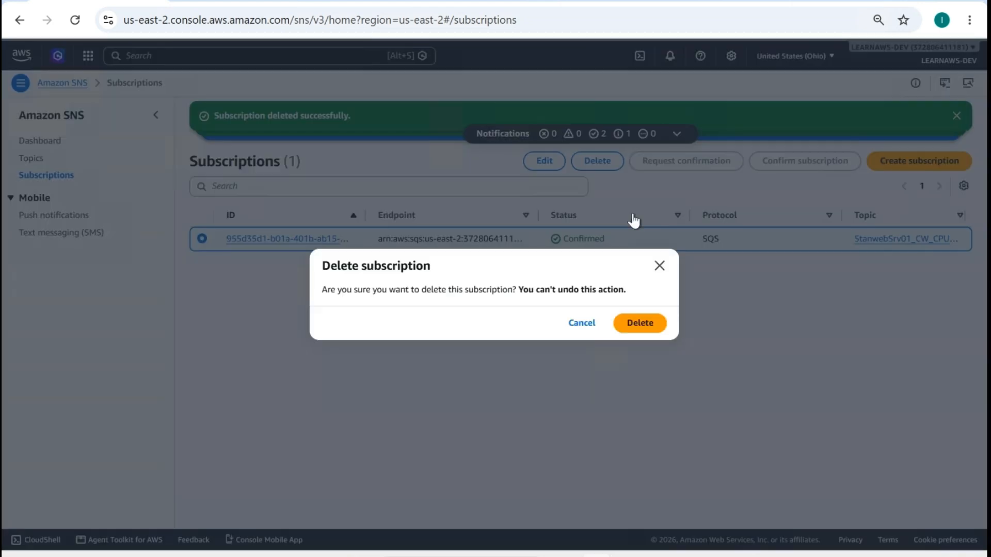
pyautogui.click(634, 324)
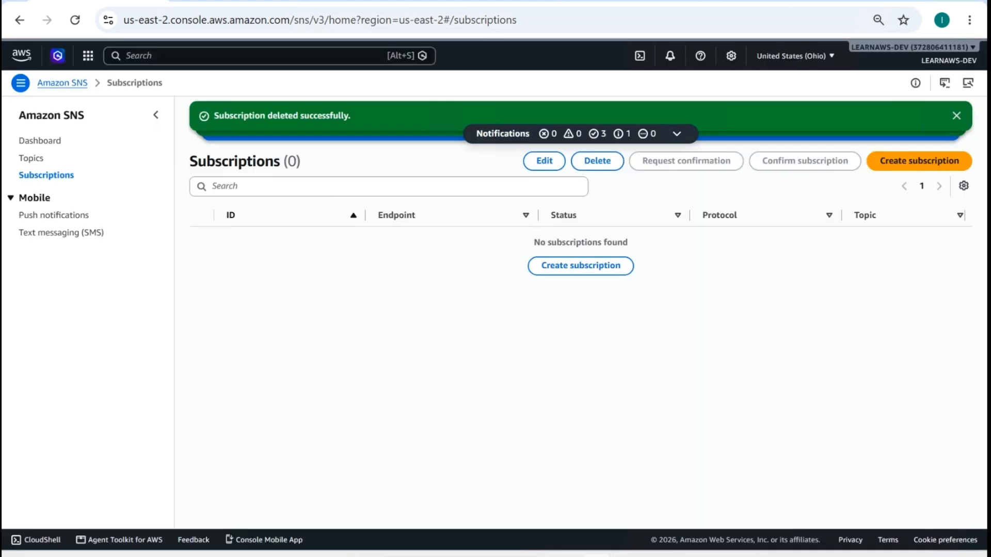